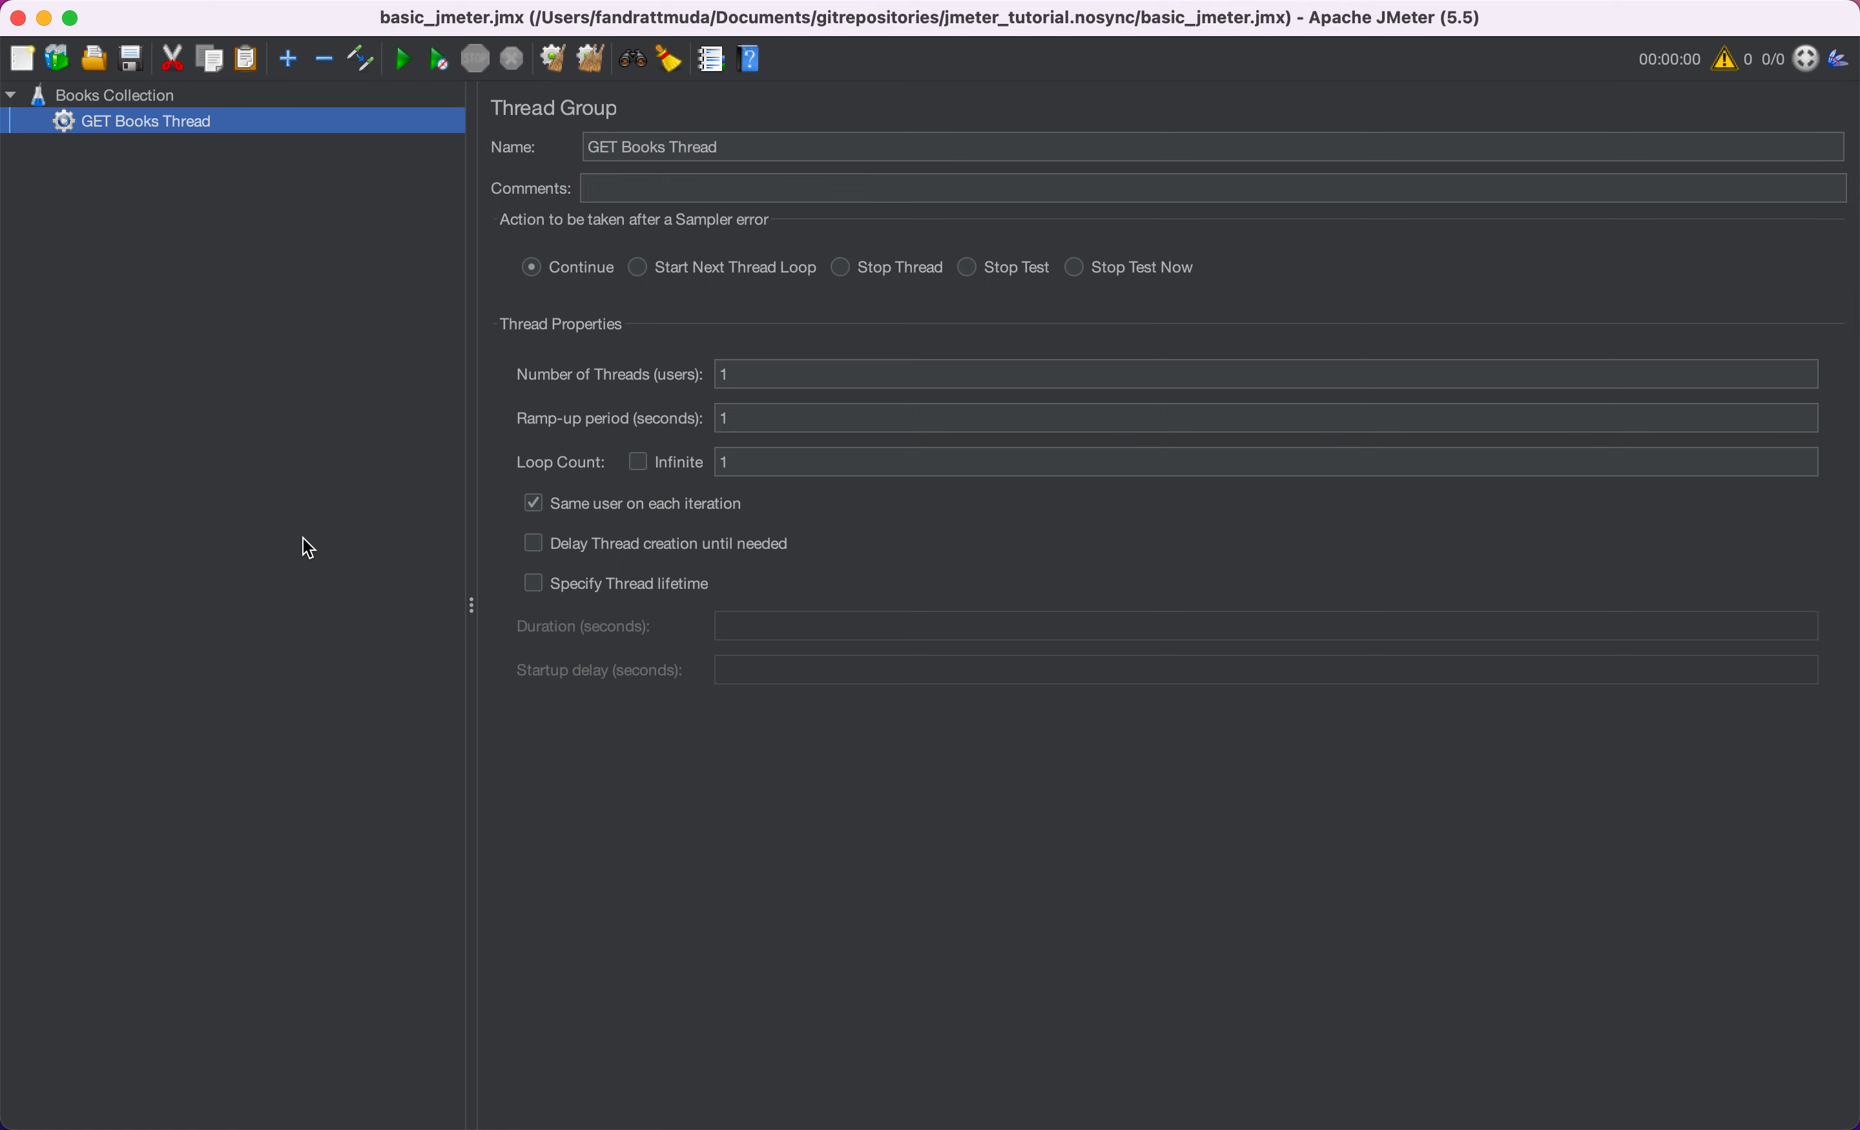
- Add an HTTP Request sampler to the GET Books Thread group
{"action": "right_click", "coordinate": [162, 136]}
{"action": "mouse_move", "coordinate": [240, 149]}
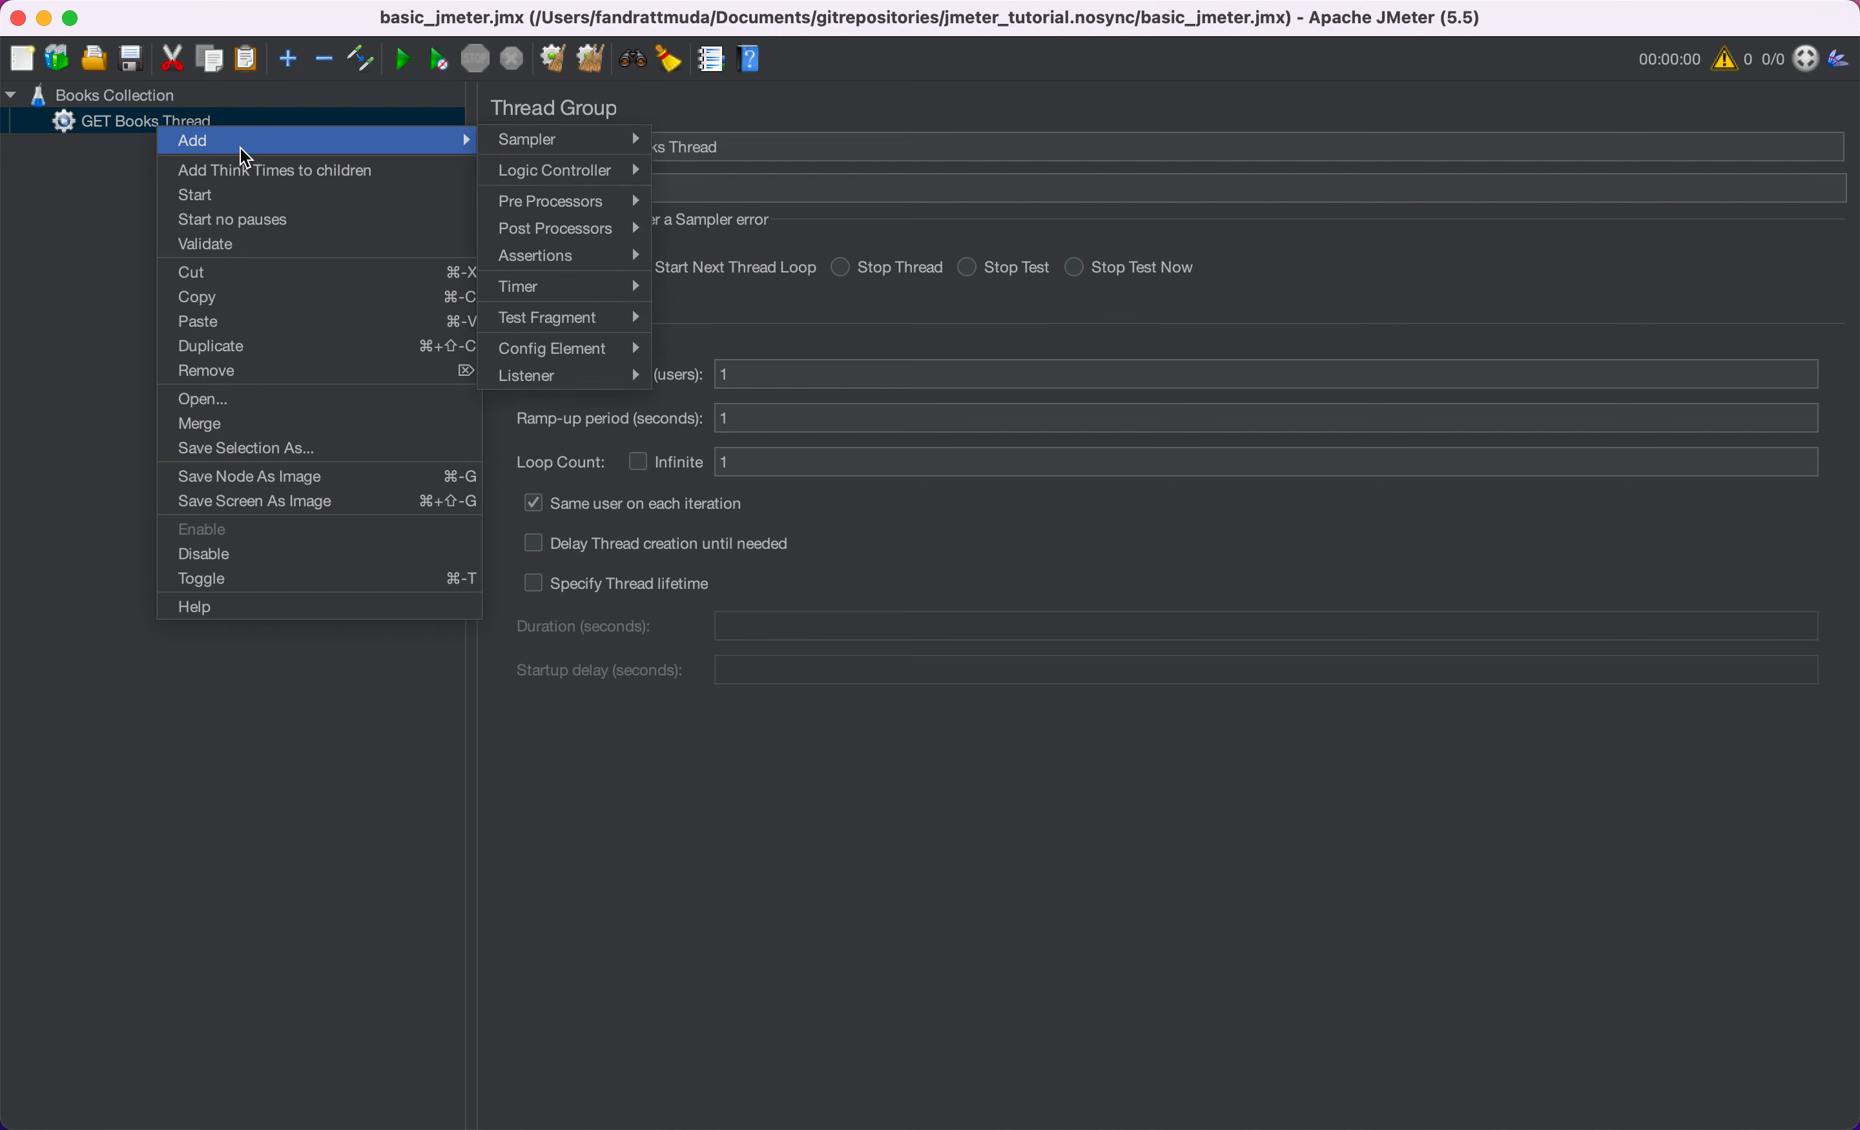
{"action": "mouse_move", "coordinate": [565, 146]}
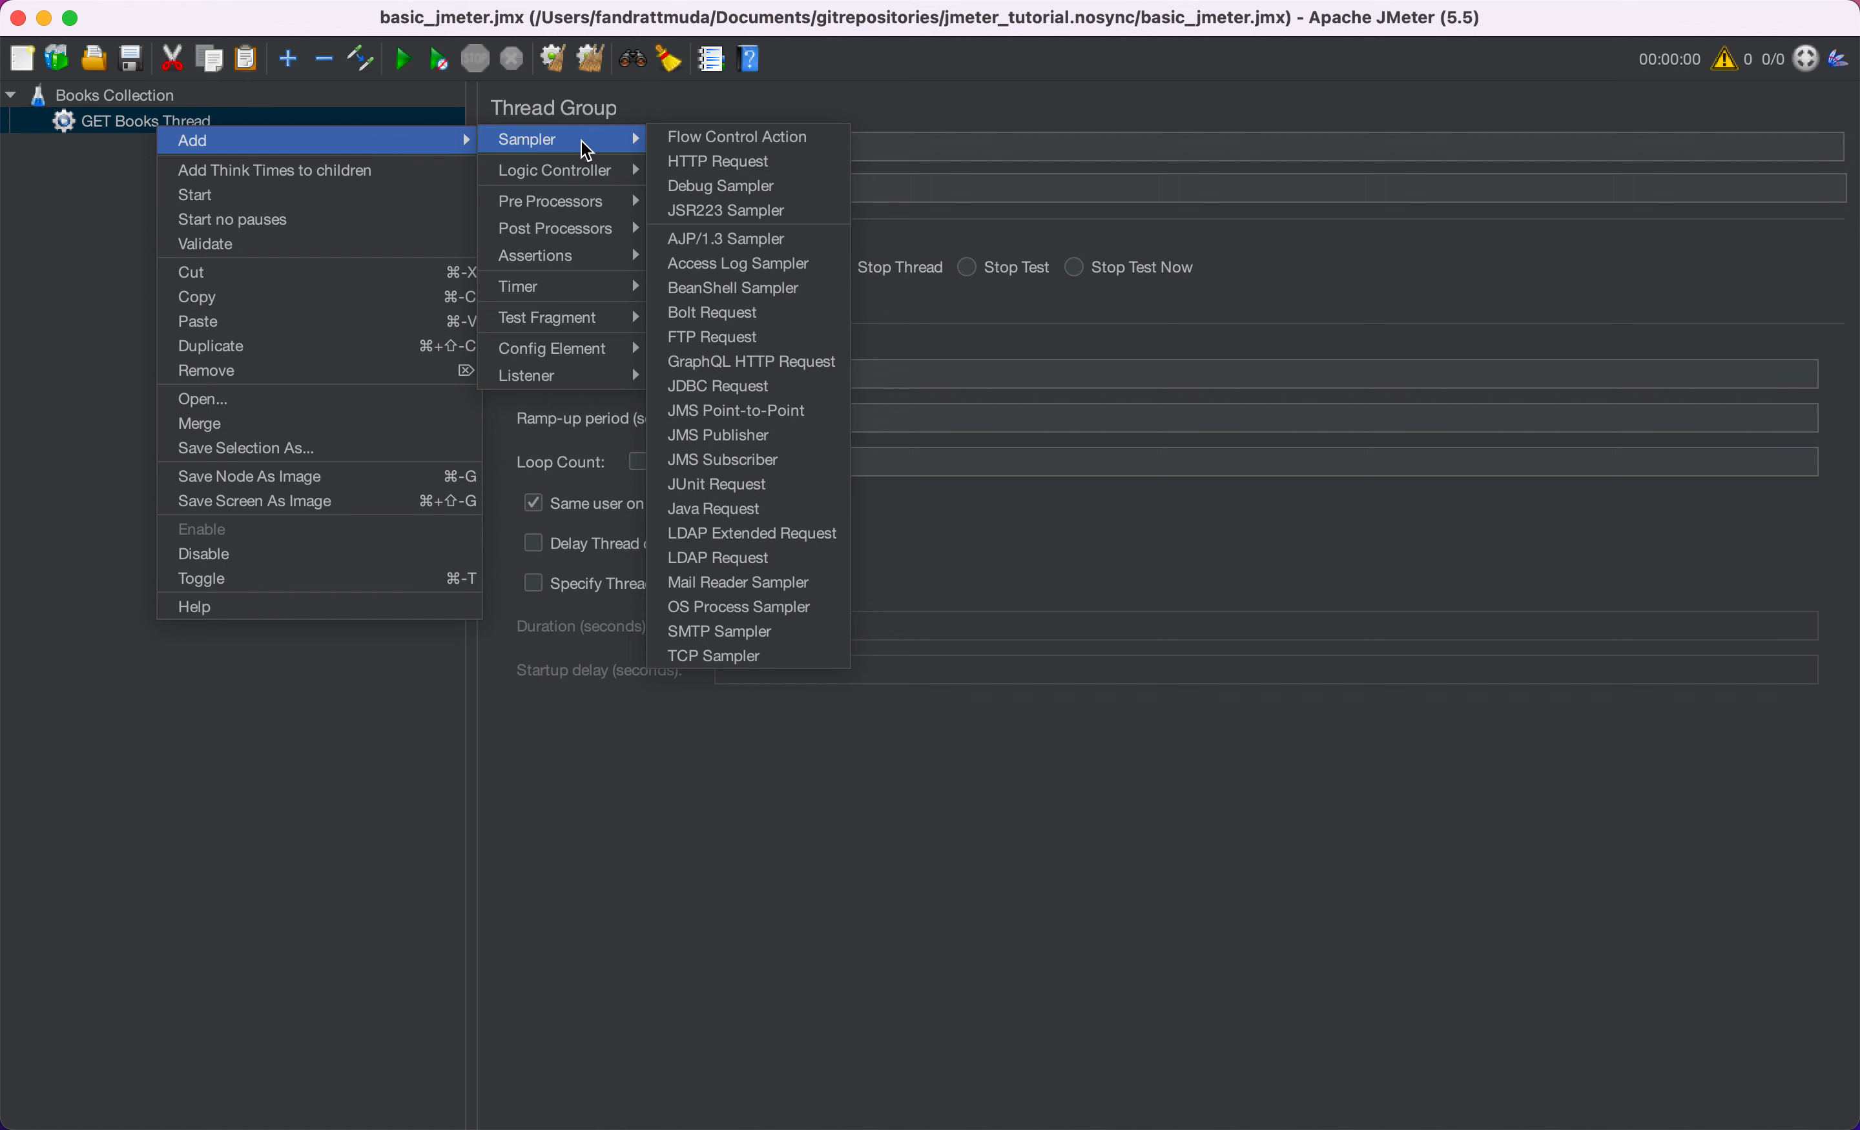
{"action": "mouse_move", "coordinate": [595, 182]}
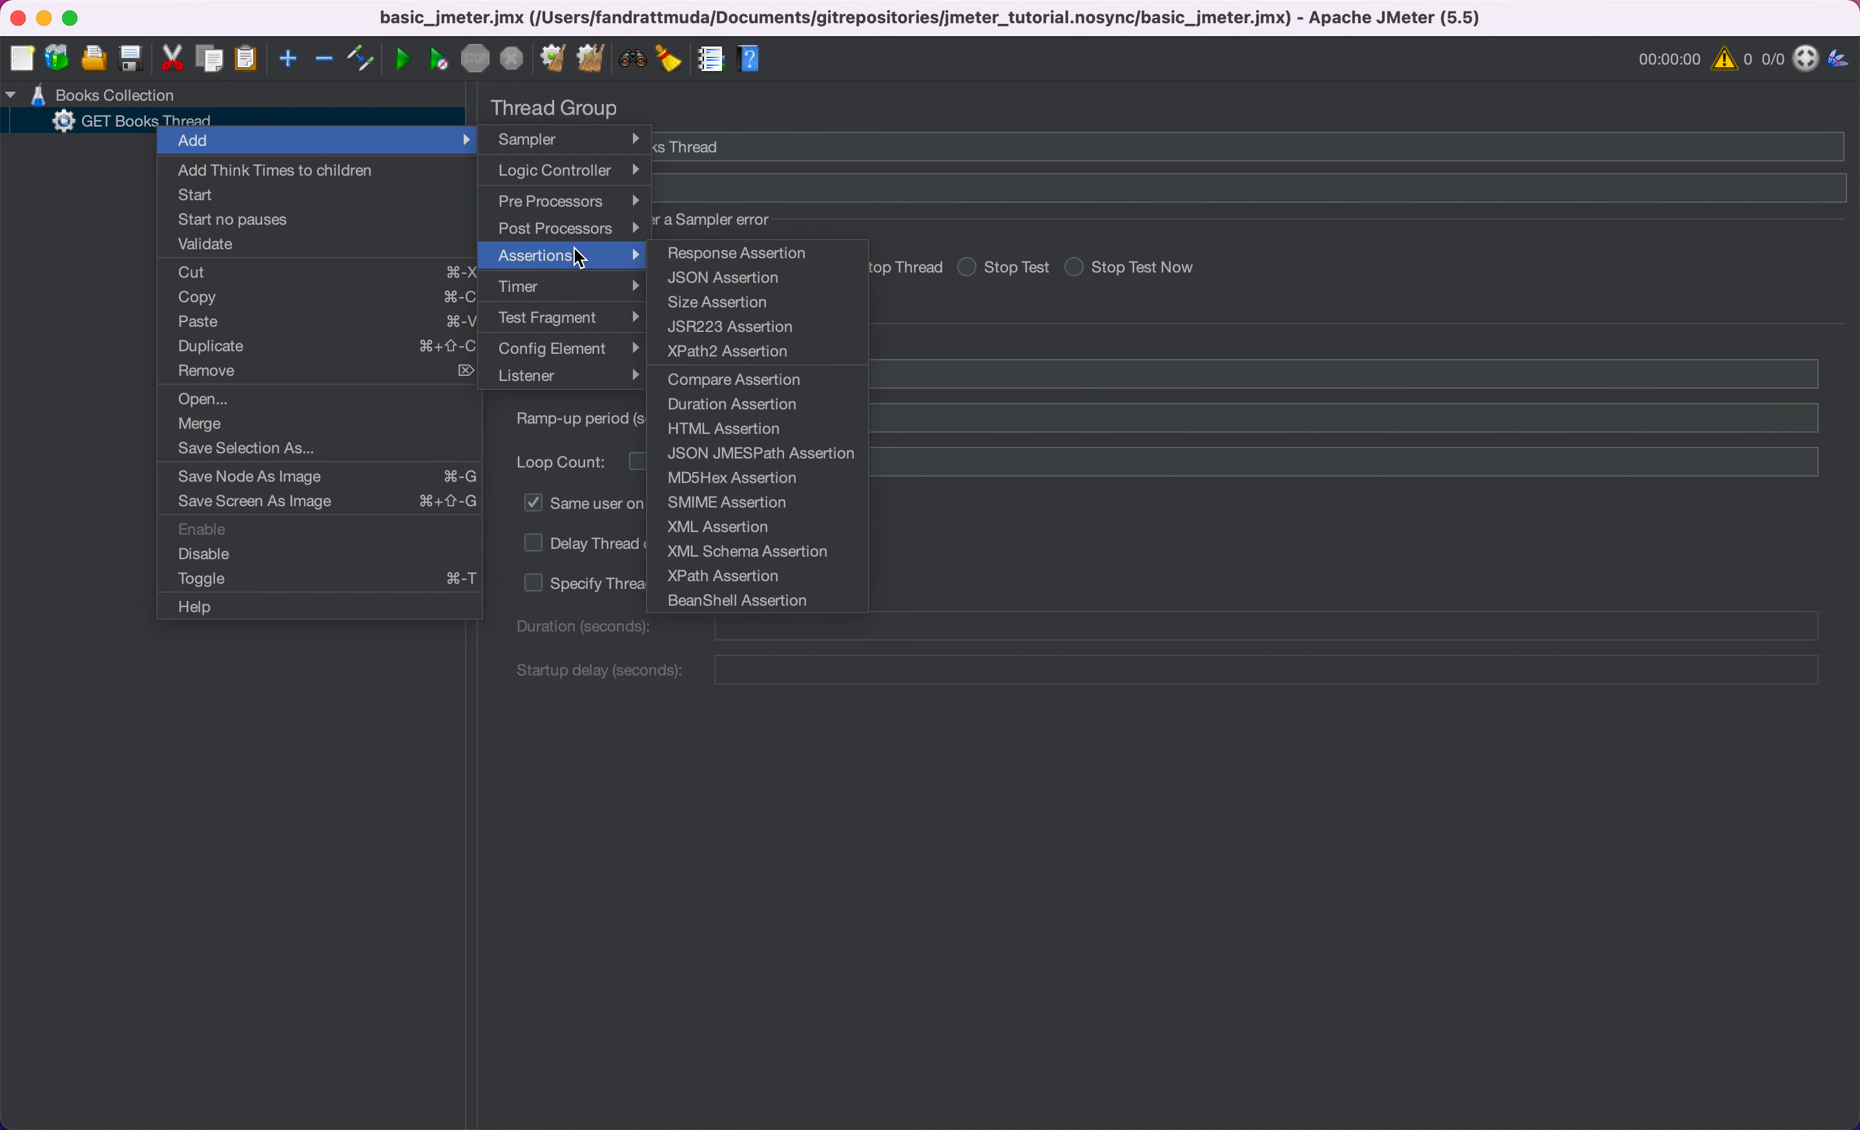
{"action": "mouse_move", "coordinate": [581, 286]}
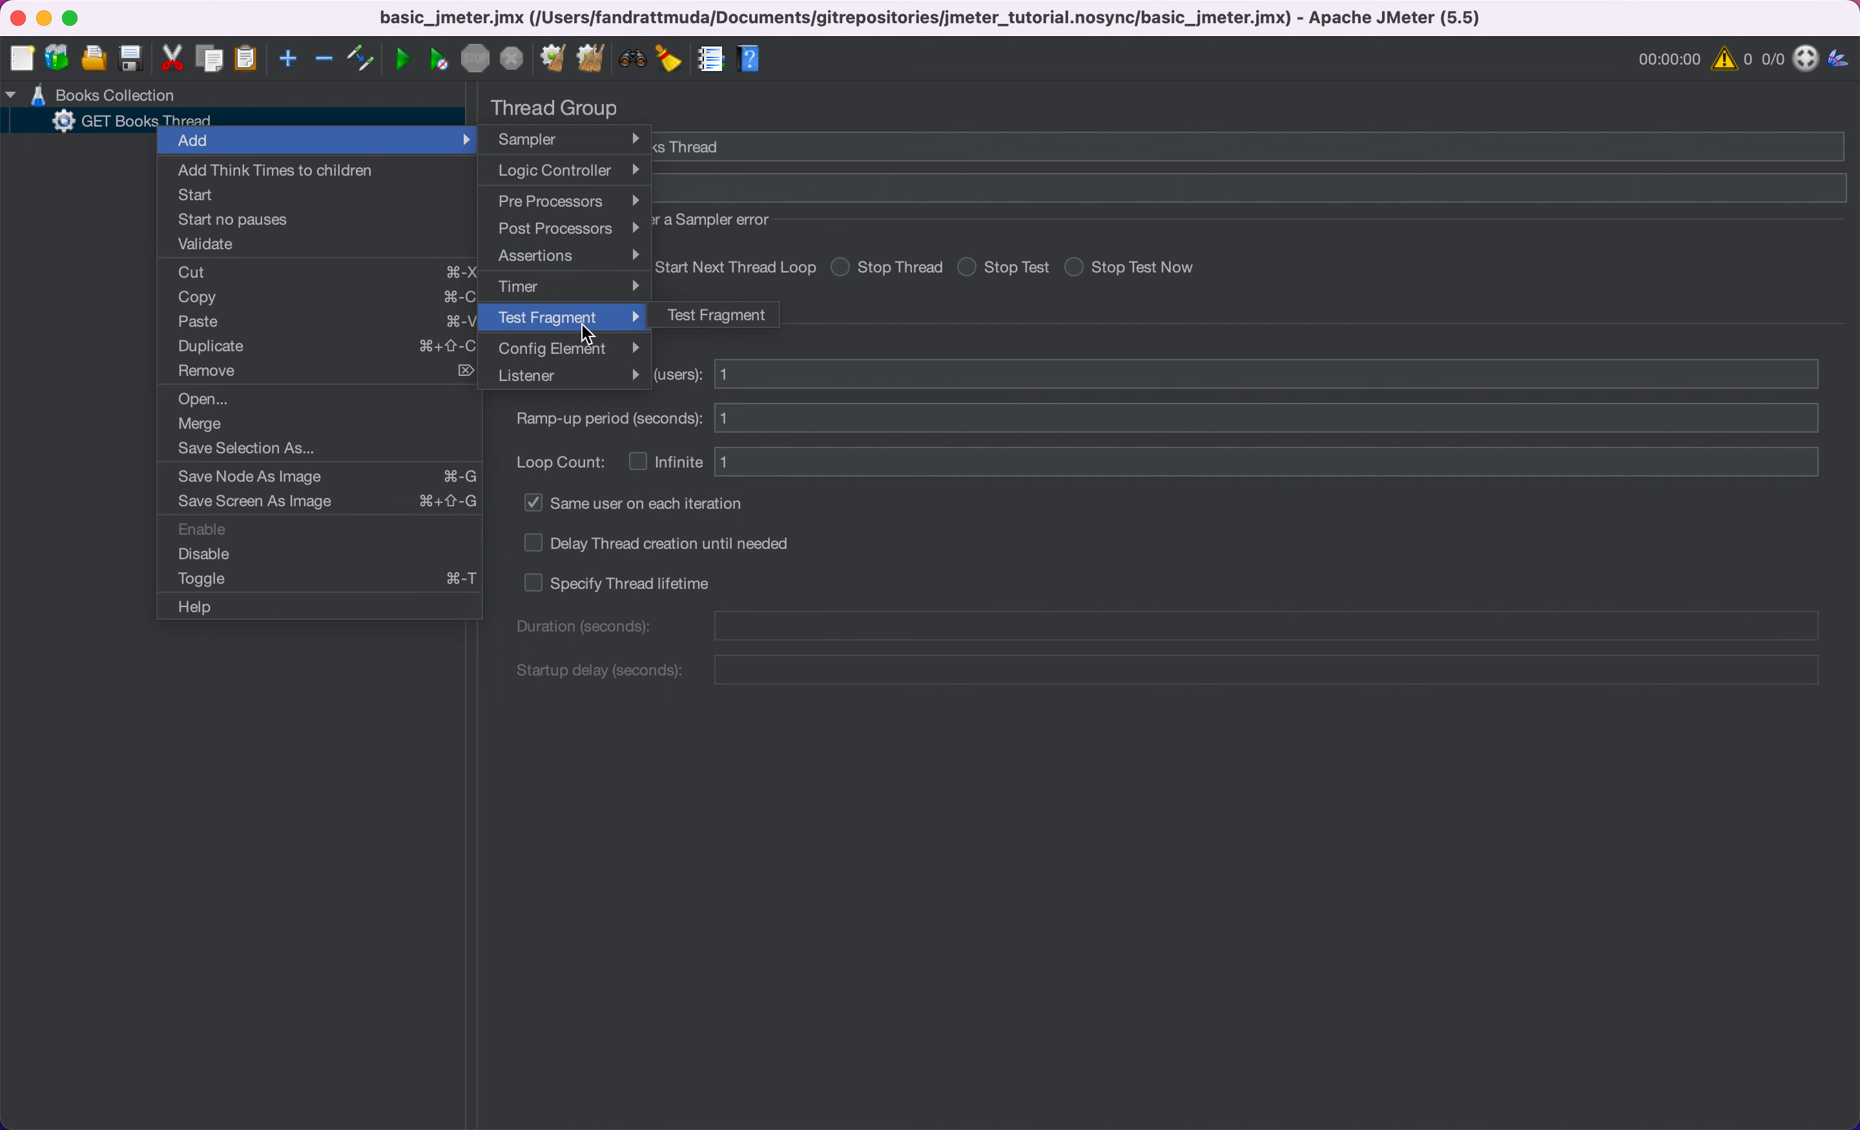
{"action": "mouse_move", "coordinate": [588, 362]}
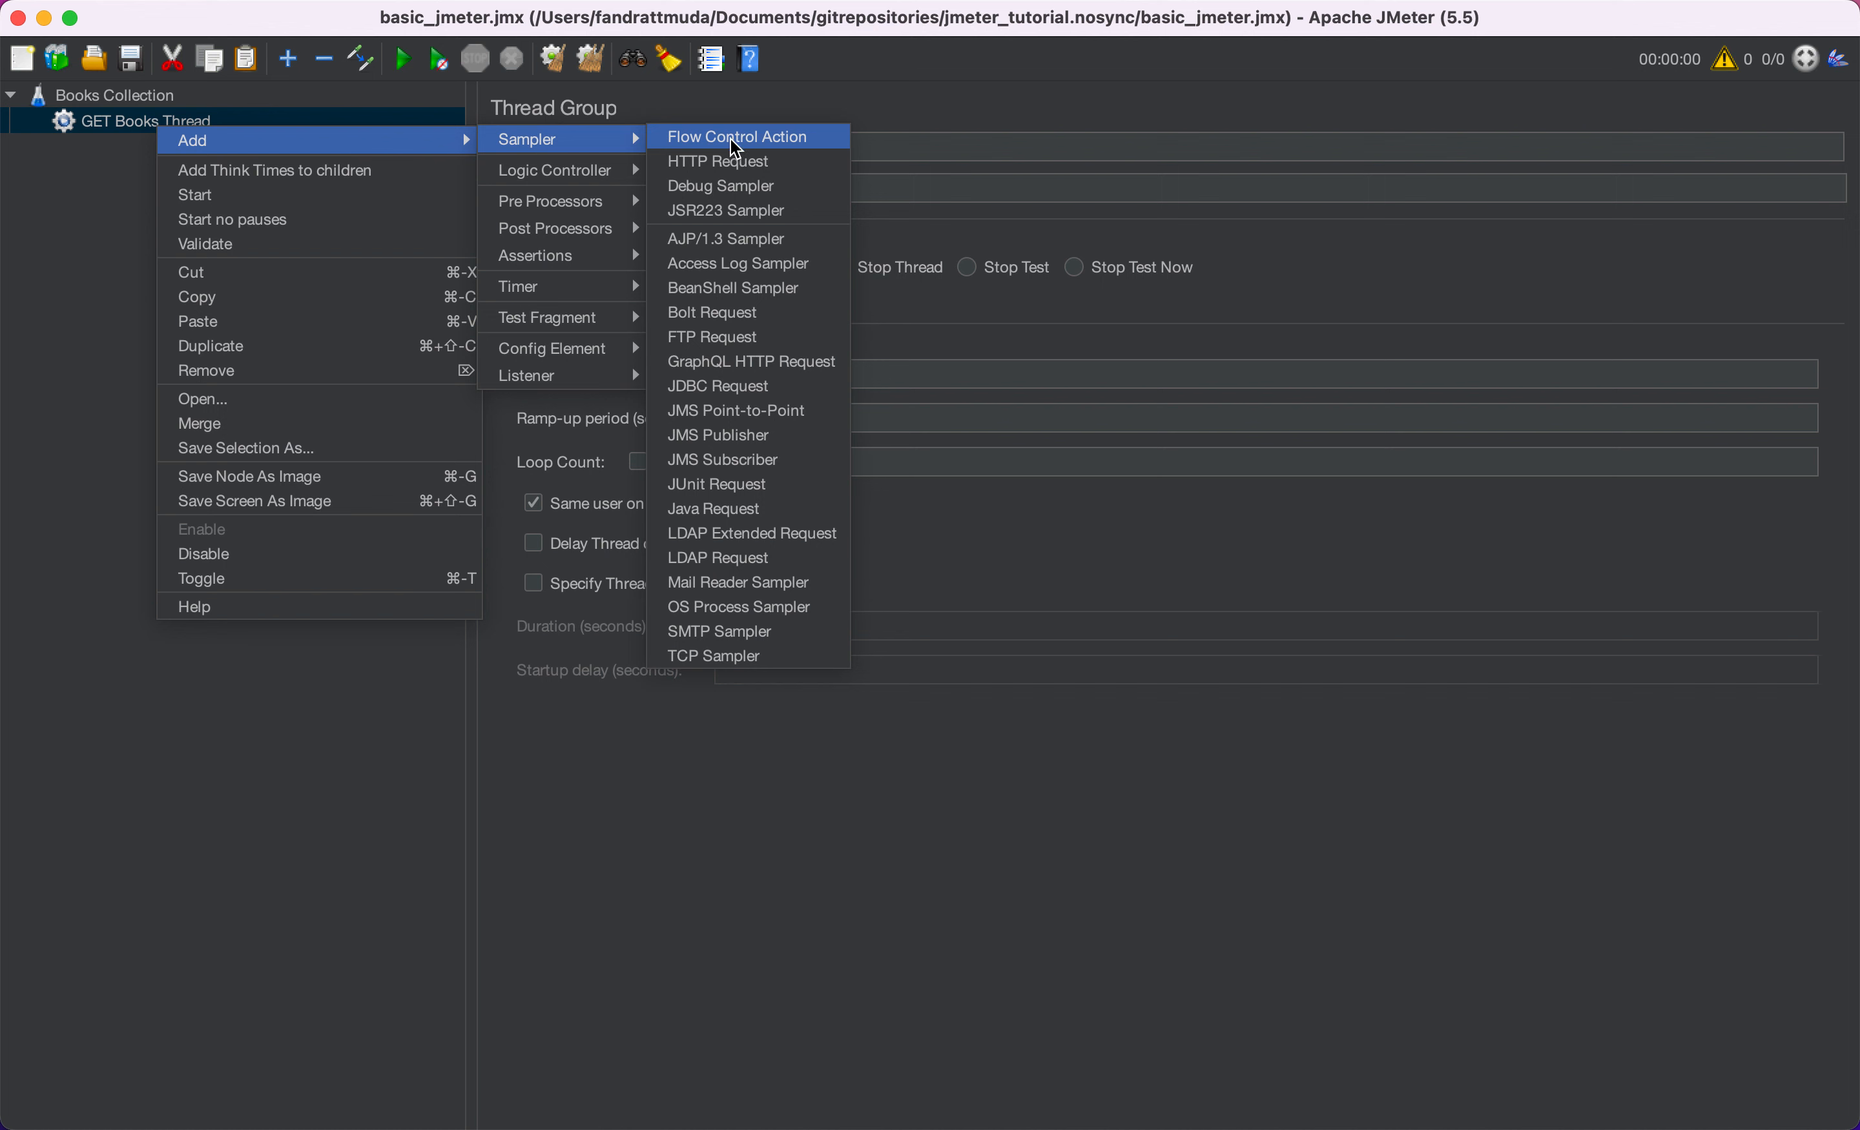
{"action": "left_click", "coordinate": [751, 159]}
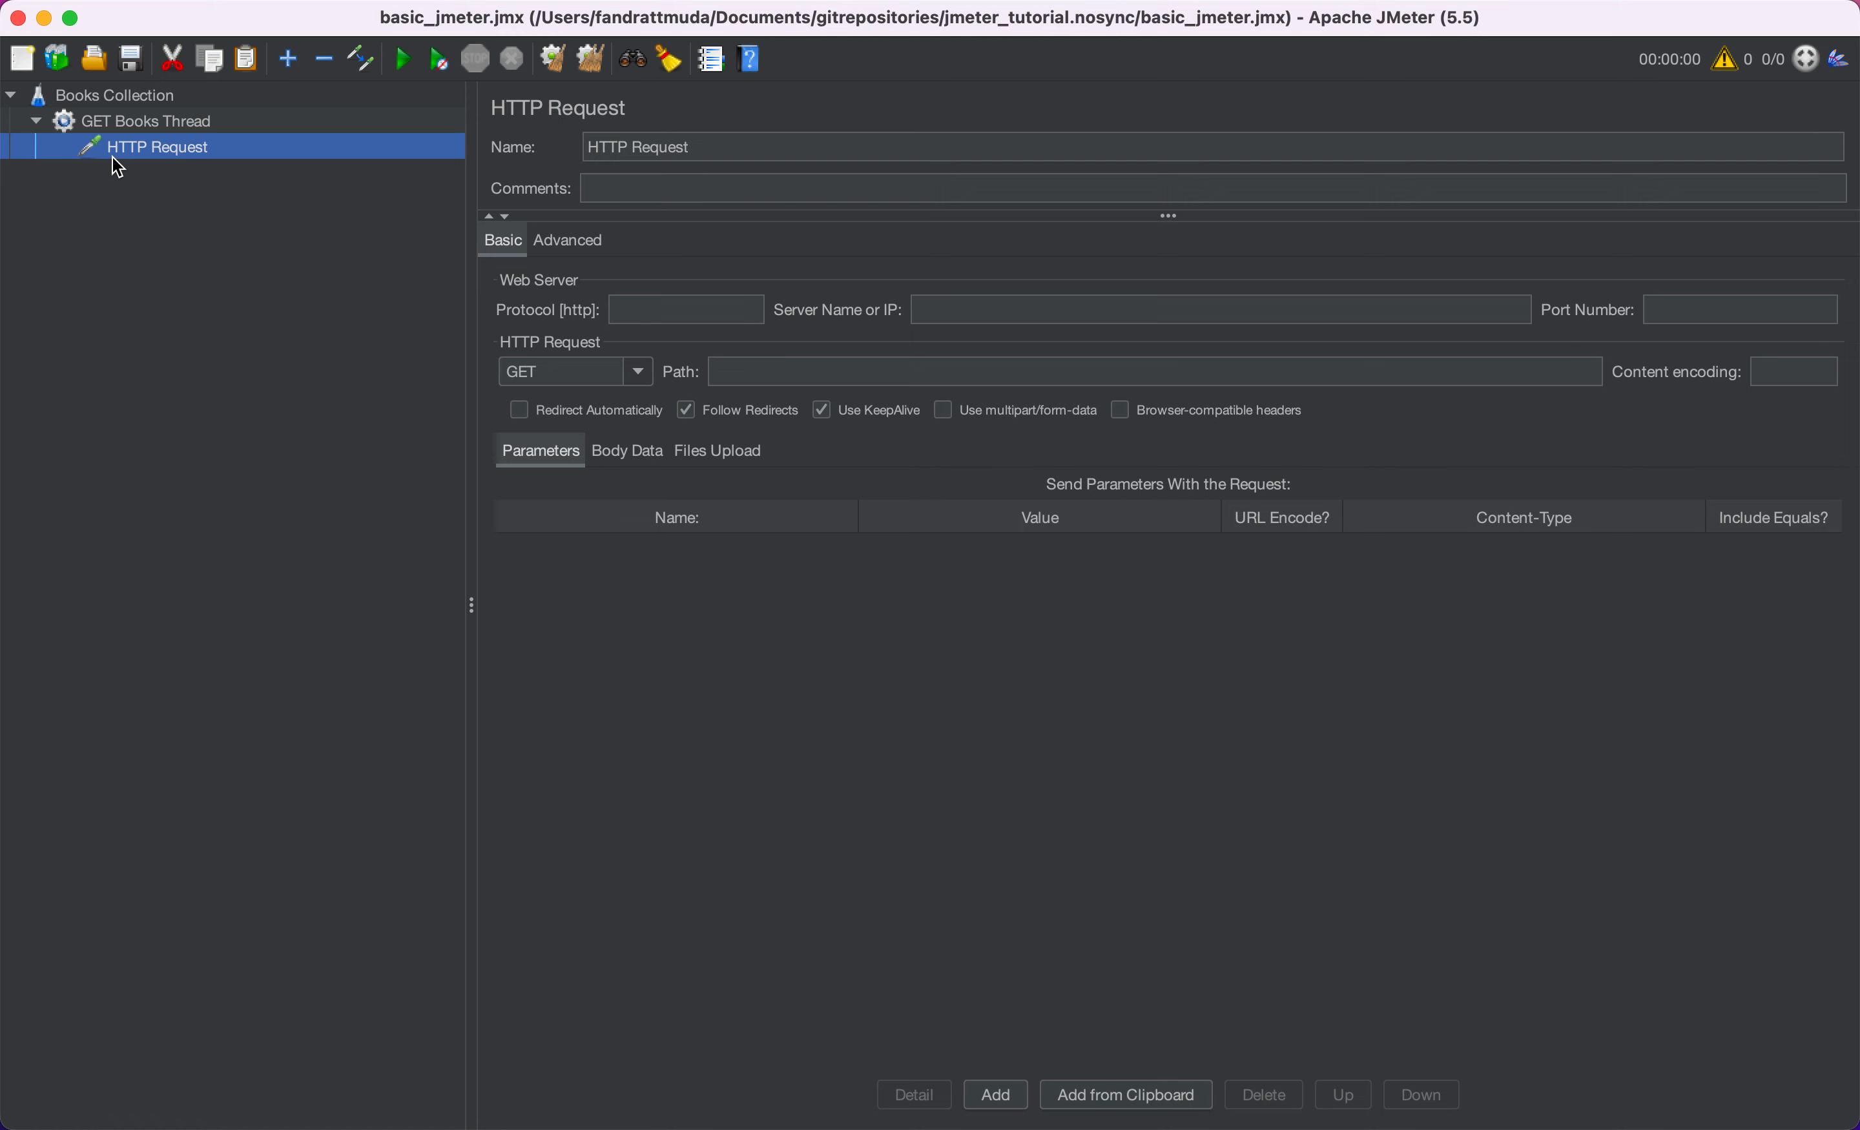
{"action": "double_click", "coordinate": [715, 146]}
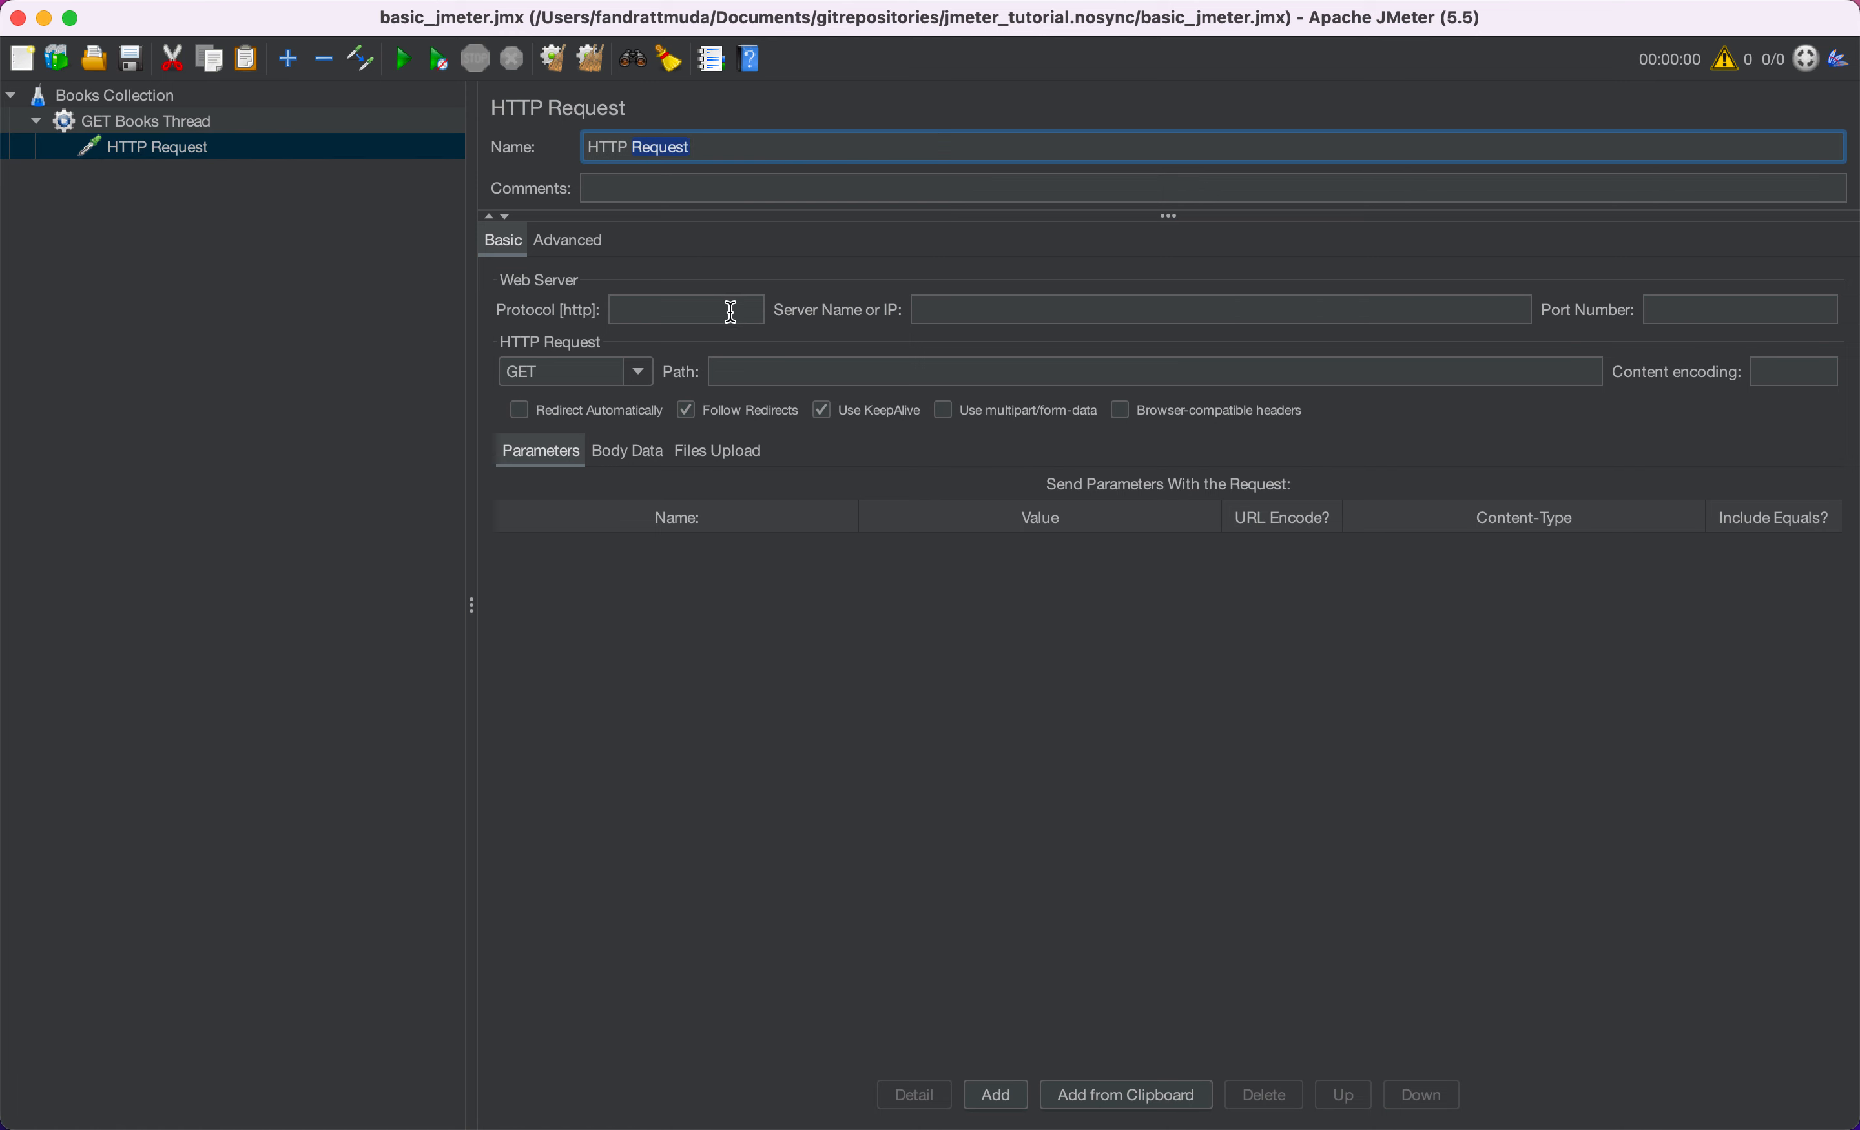
- Switch to the Swagger UI page in Safari and copy the full request URL of the GET /api/v1/Books call
{"action": "key", "text": "super+Tab"}
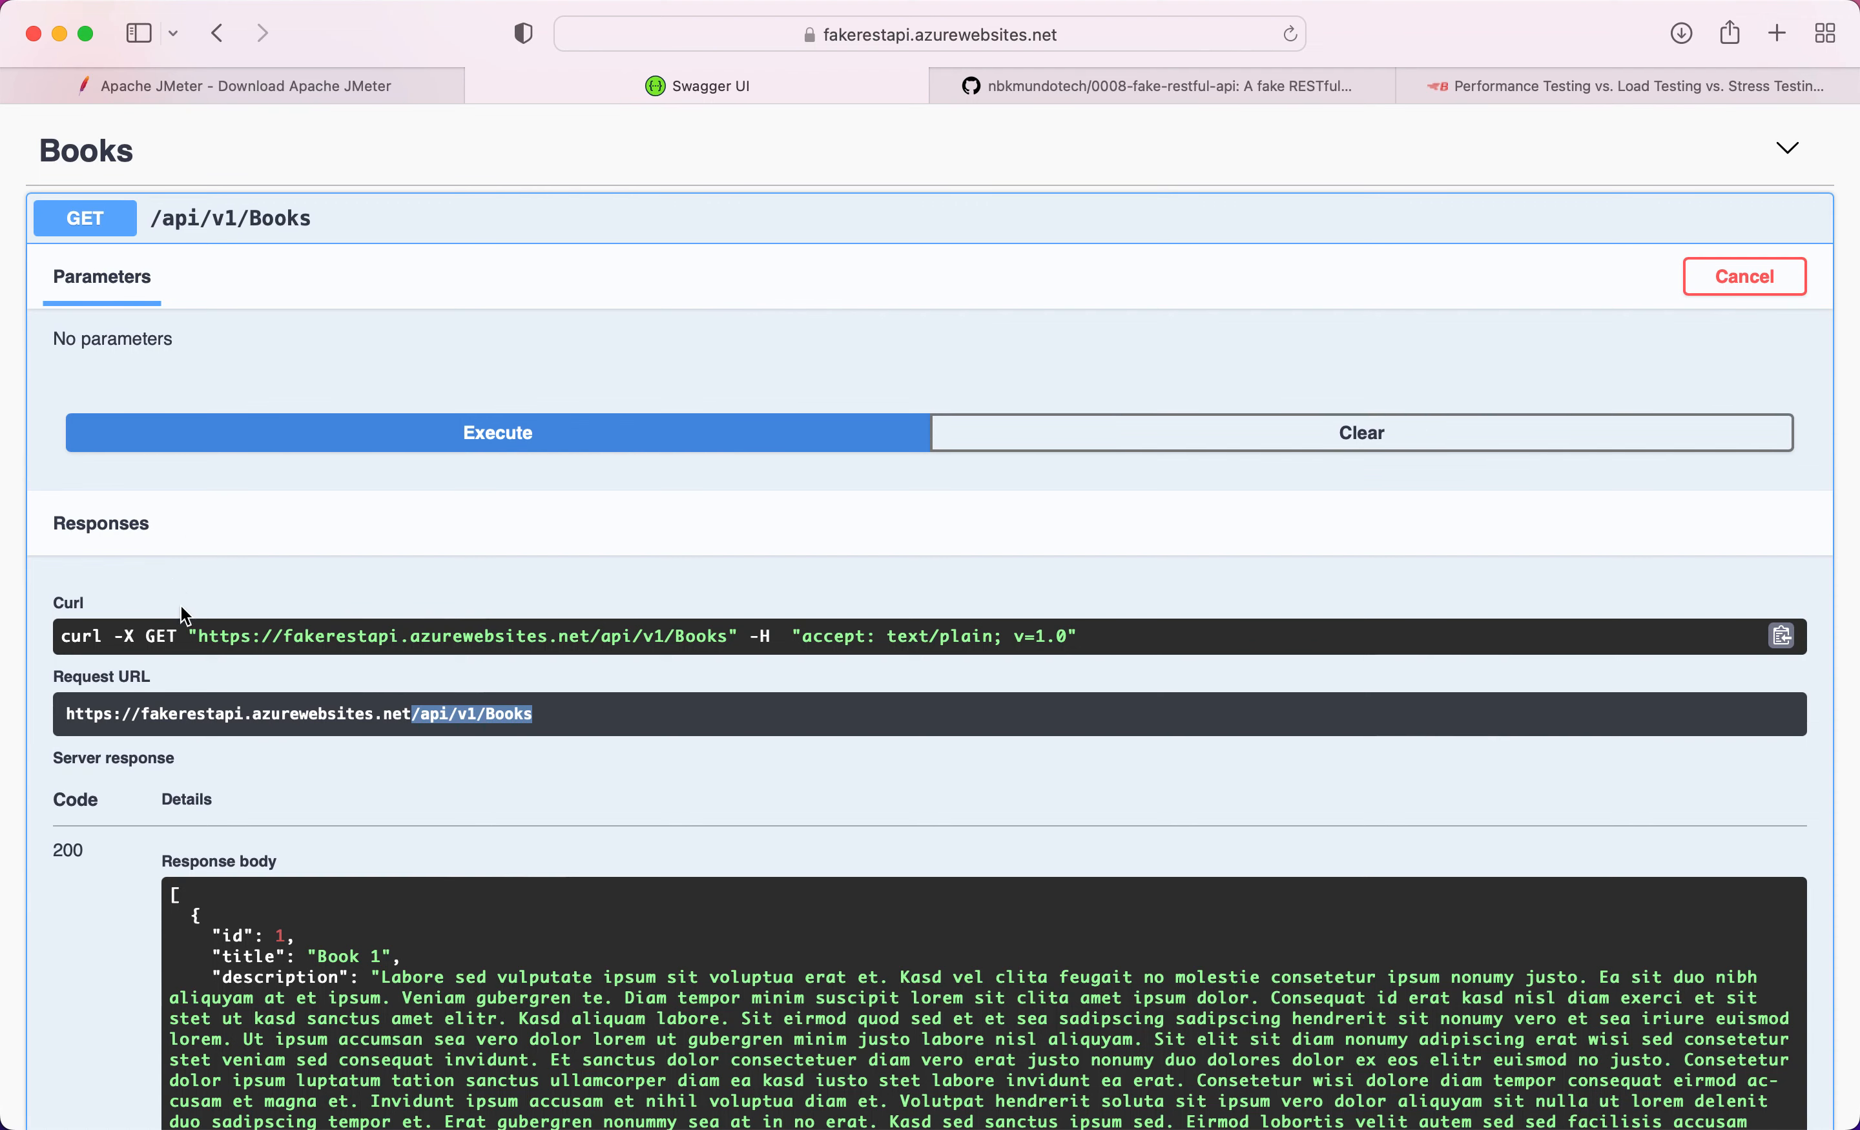
{"action": "left_click", "coordinate": [80, 714]}
{"action": "triple_click", "coordinate": [580, 715]}
{"action": "key", "text": "super+c"}
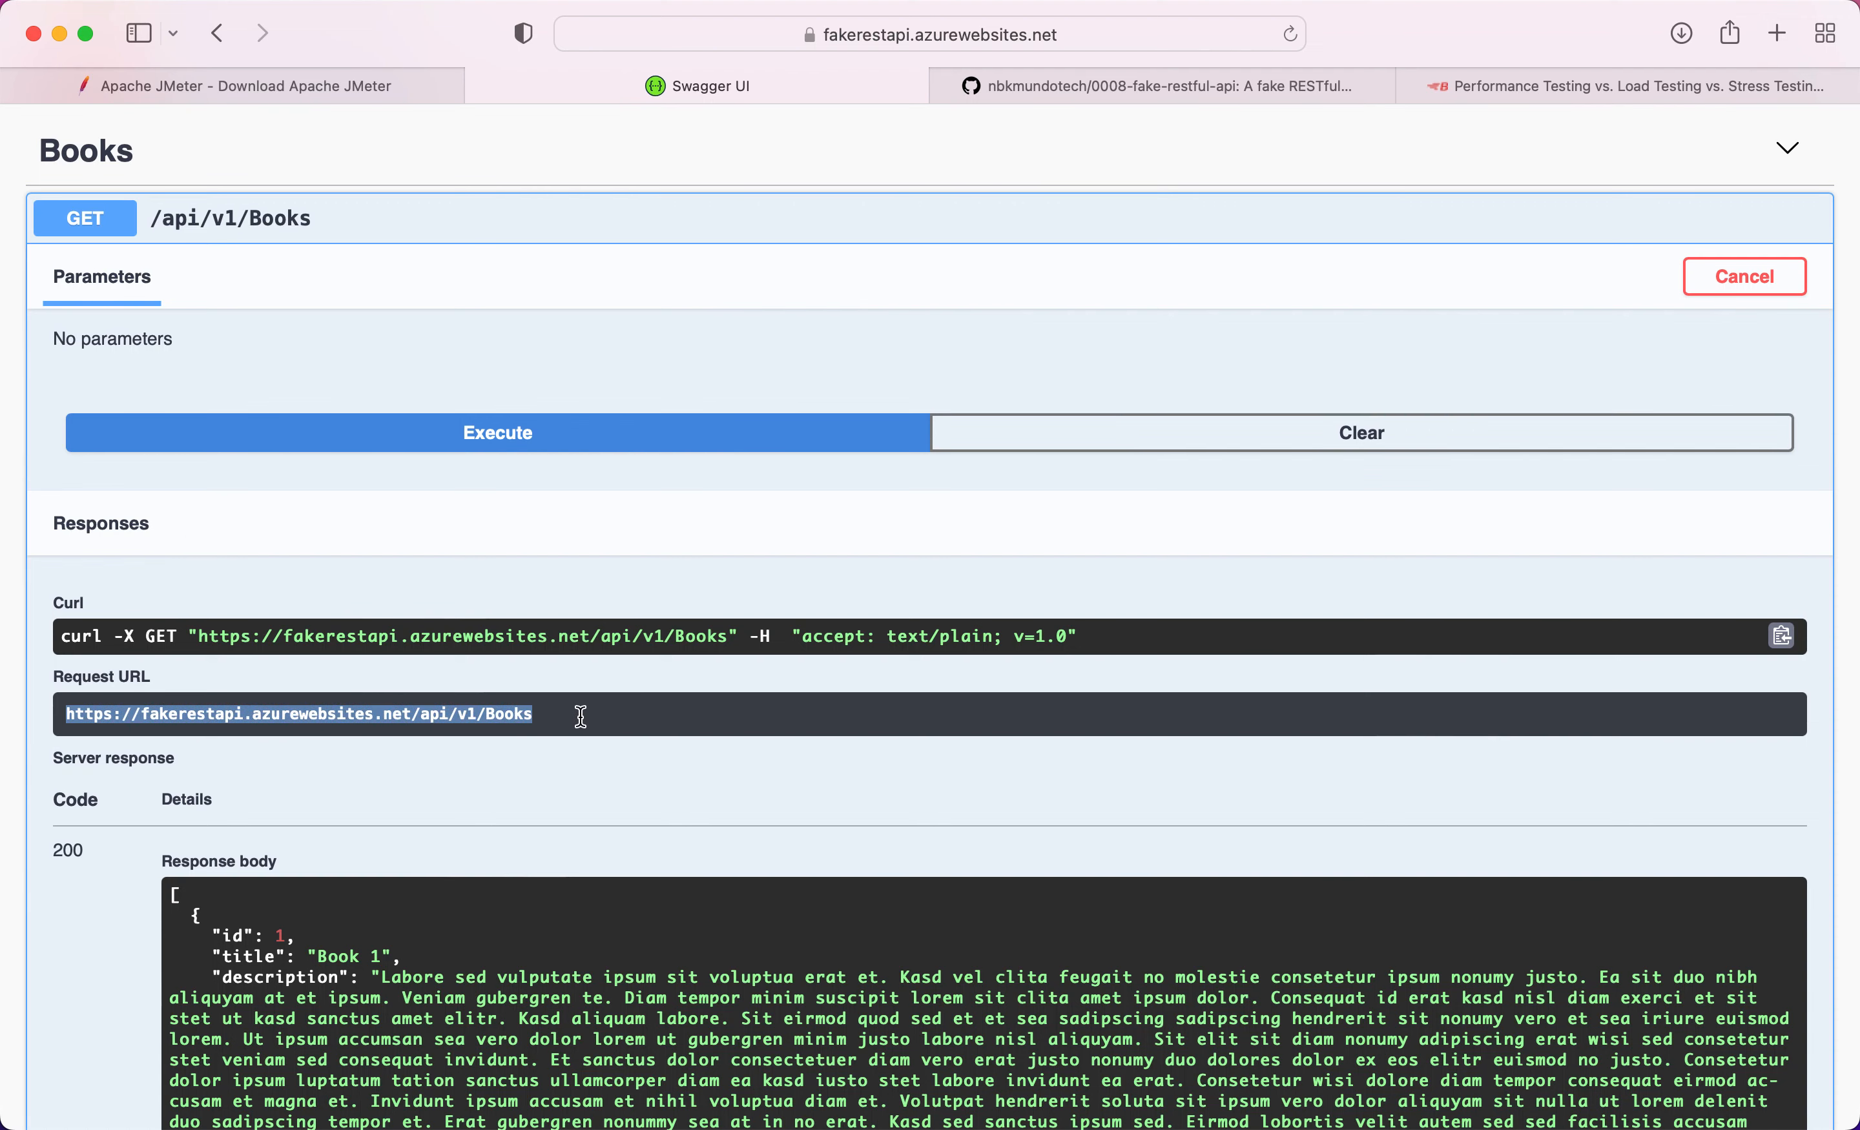
{"action": "key", "text": "super+Tab"}
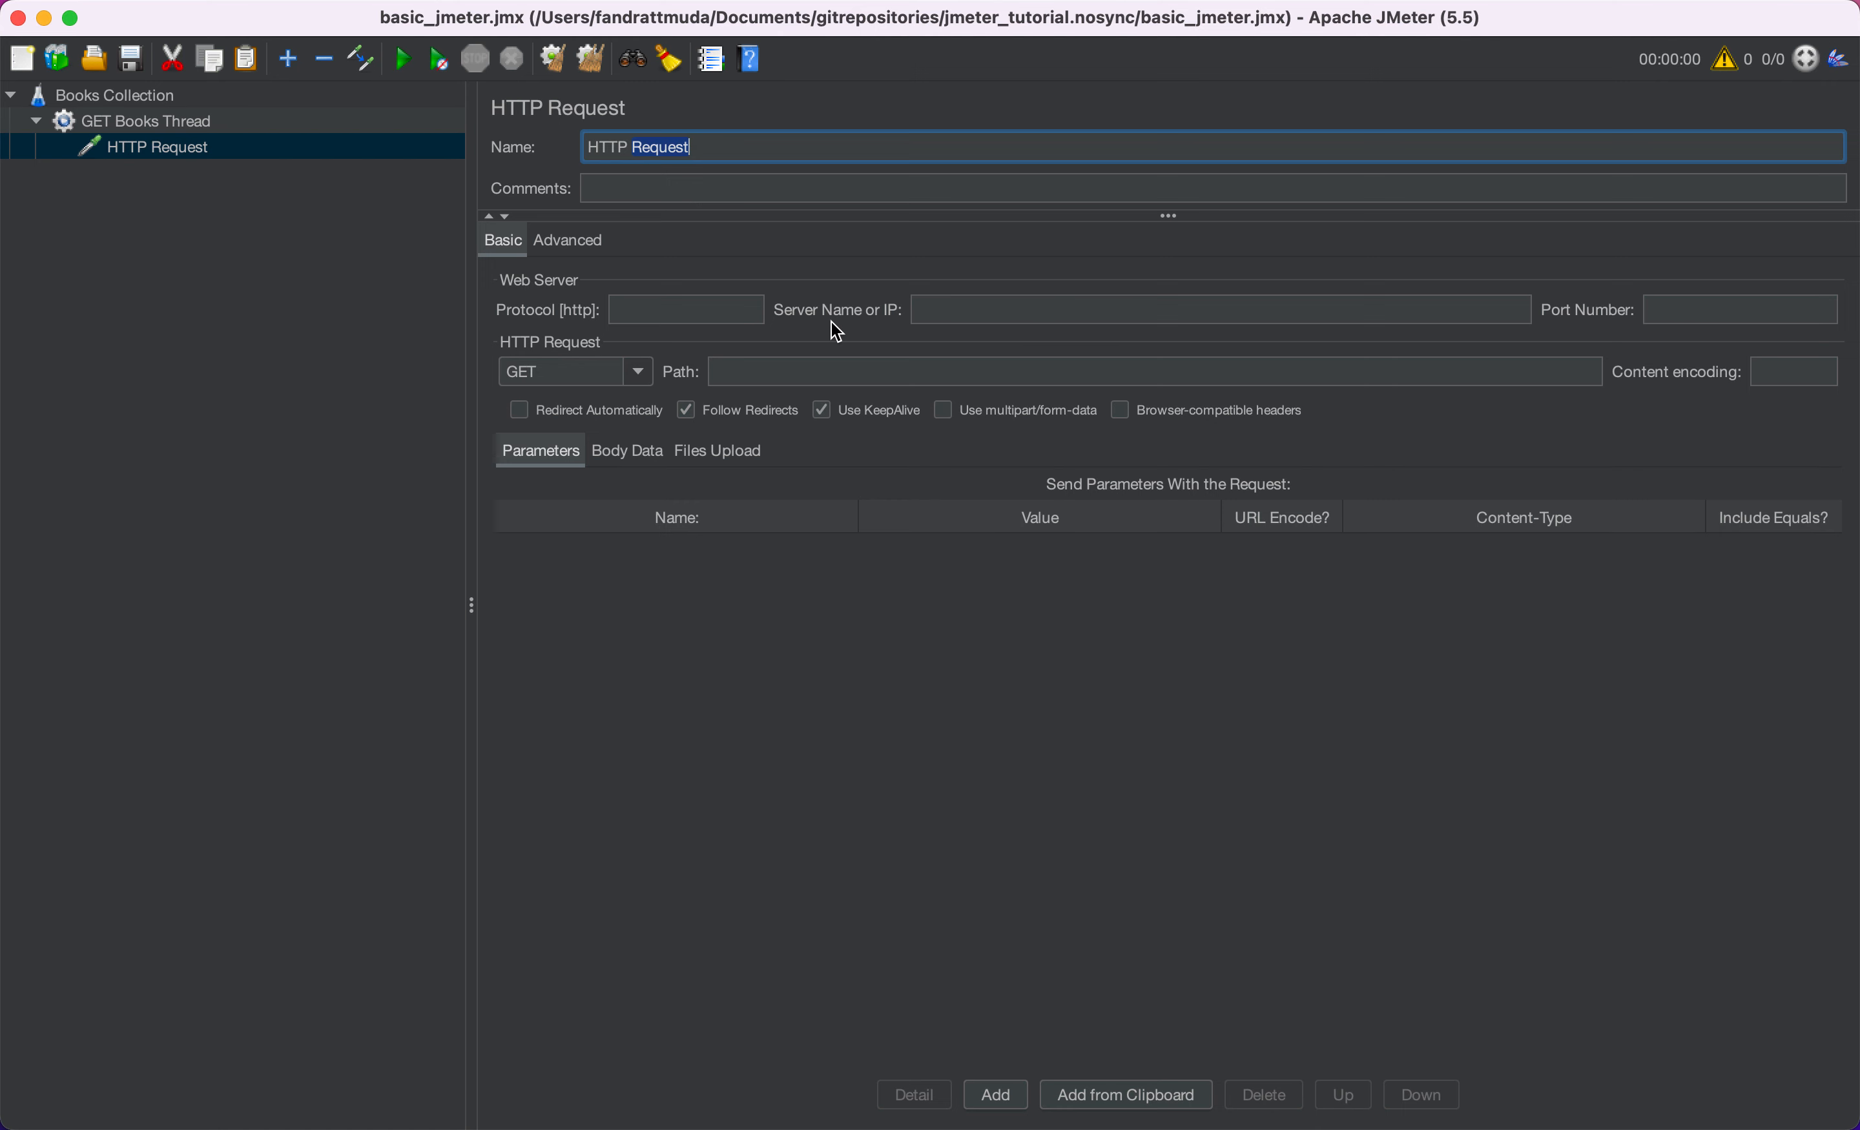
{"action": "left_click", "coordinate": [726, 315]}
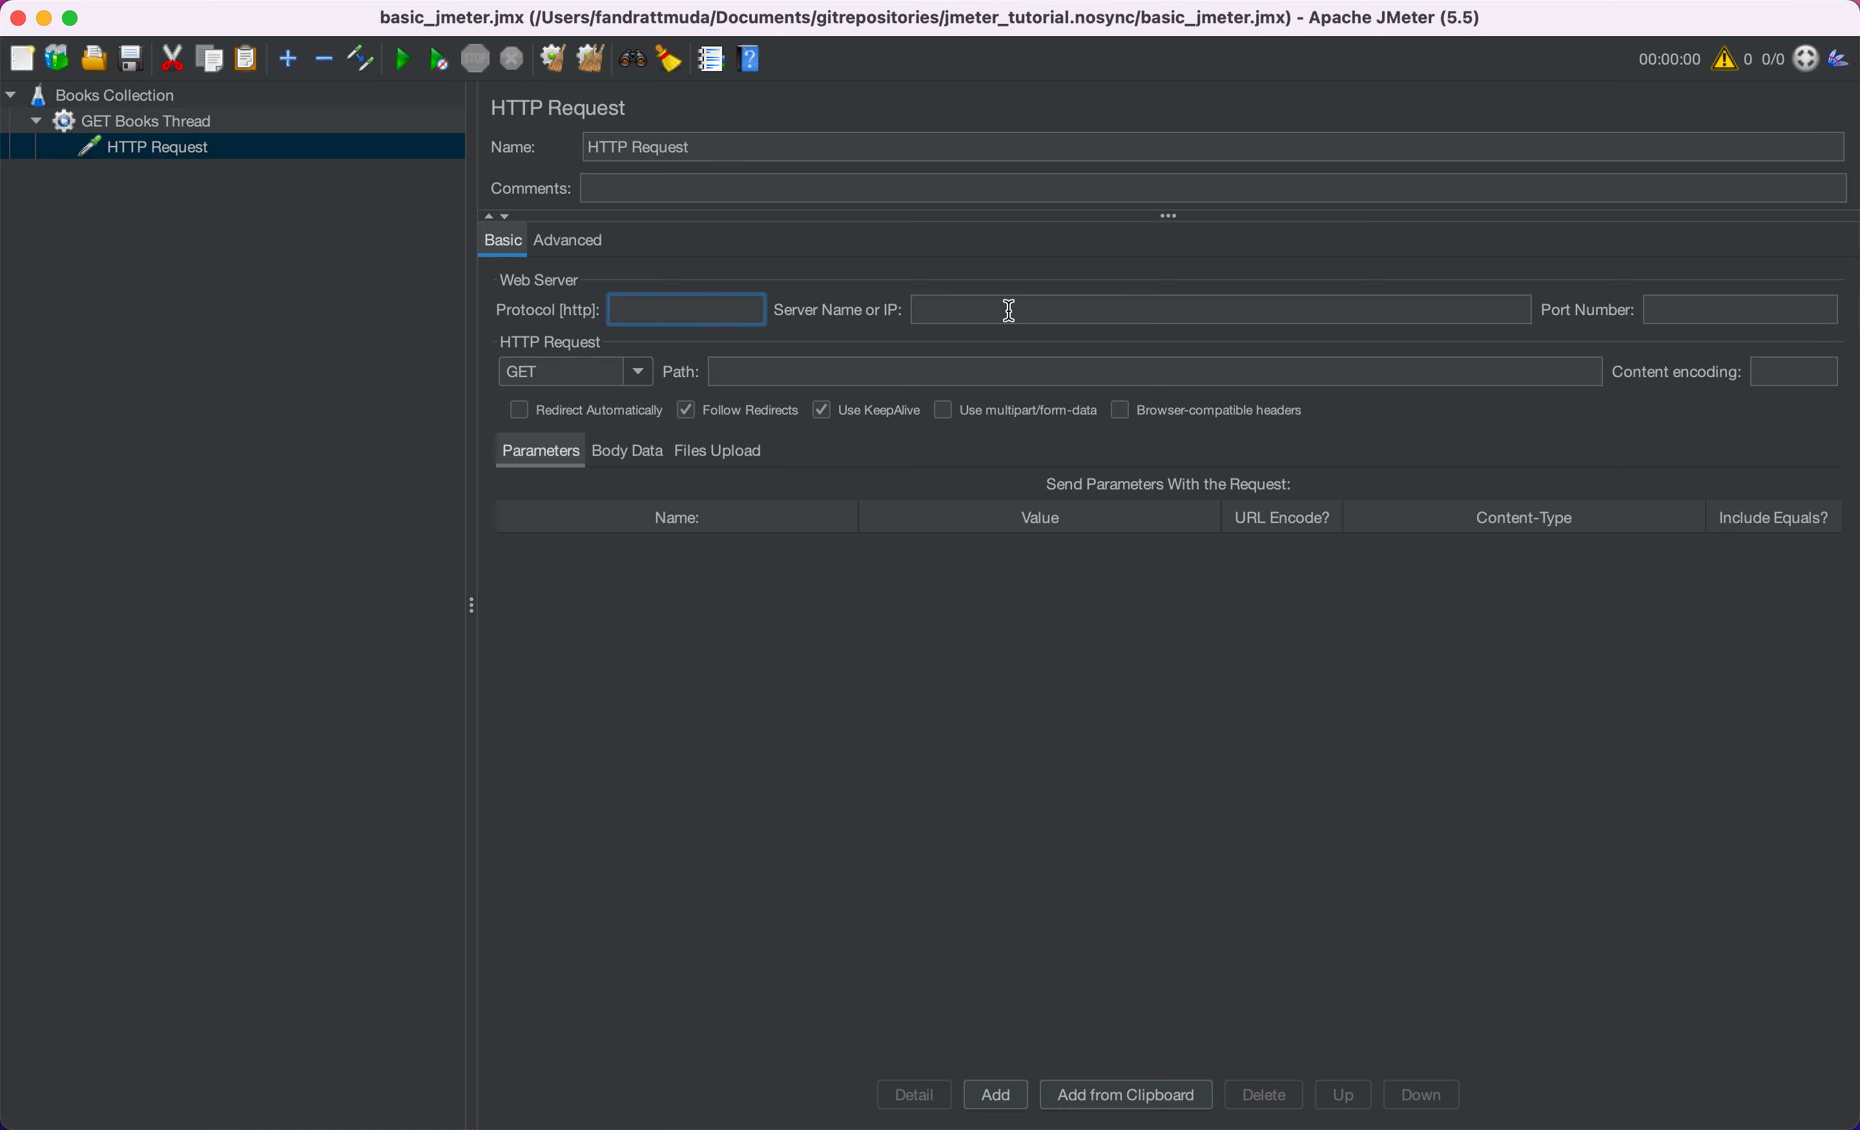
{"action": "type", "text": "h"}
{"action": "key", "text": "BackSpace"}
{"action": "left_click", "coordinate": [994, 306]}
{"action": "key", "text": "super+v"}
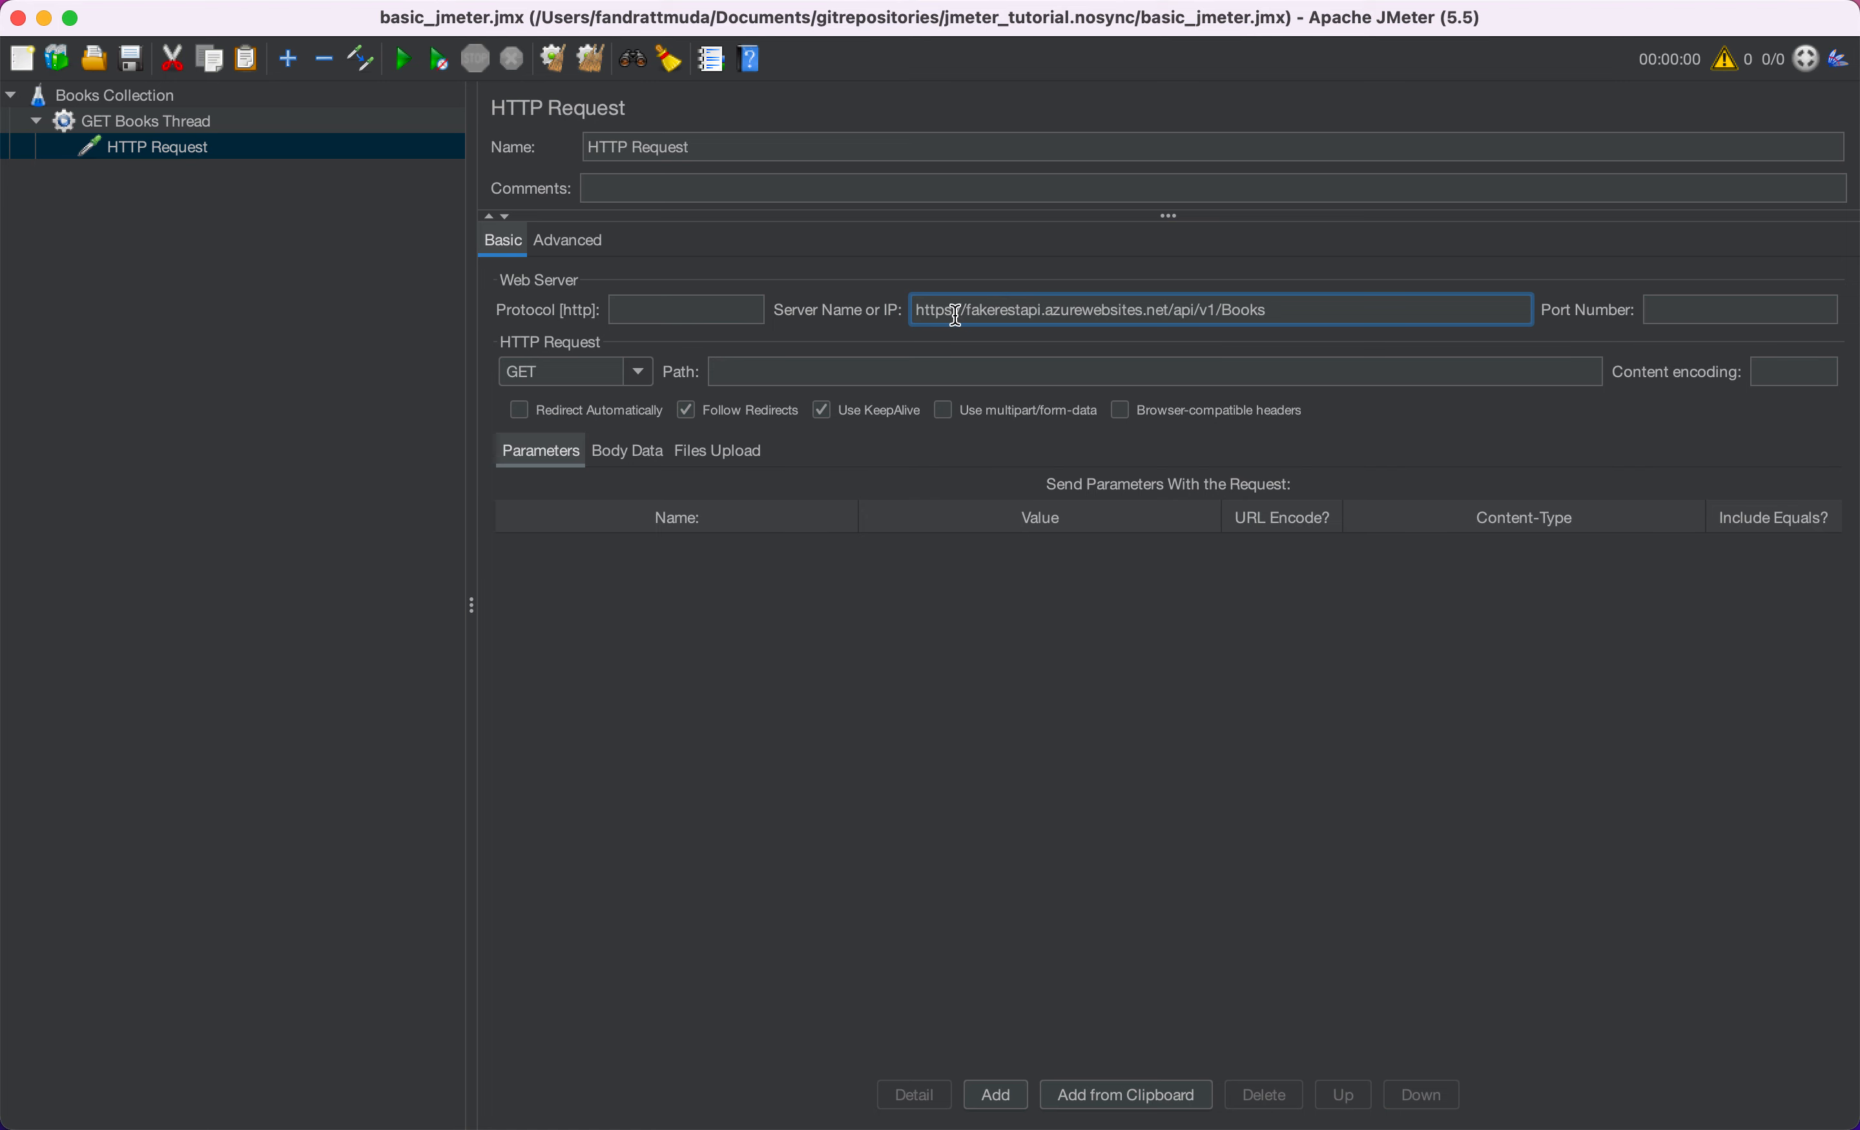
{"action": "left_click", "coordinate": [707, 312]}
{"action": "type", "text": "https"}
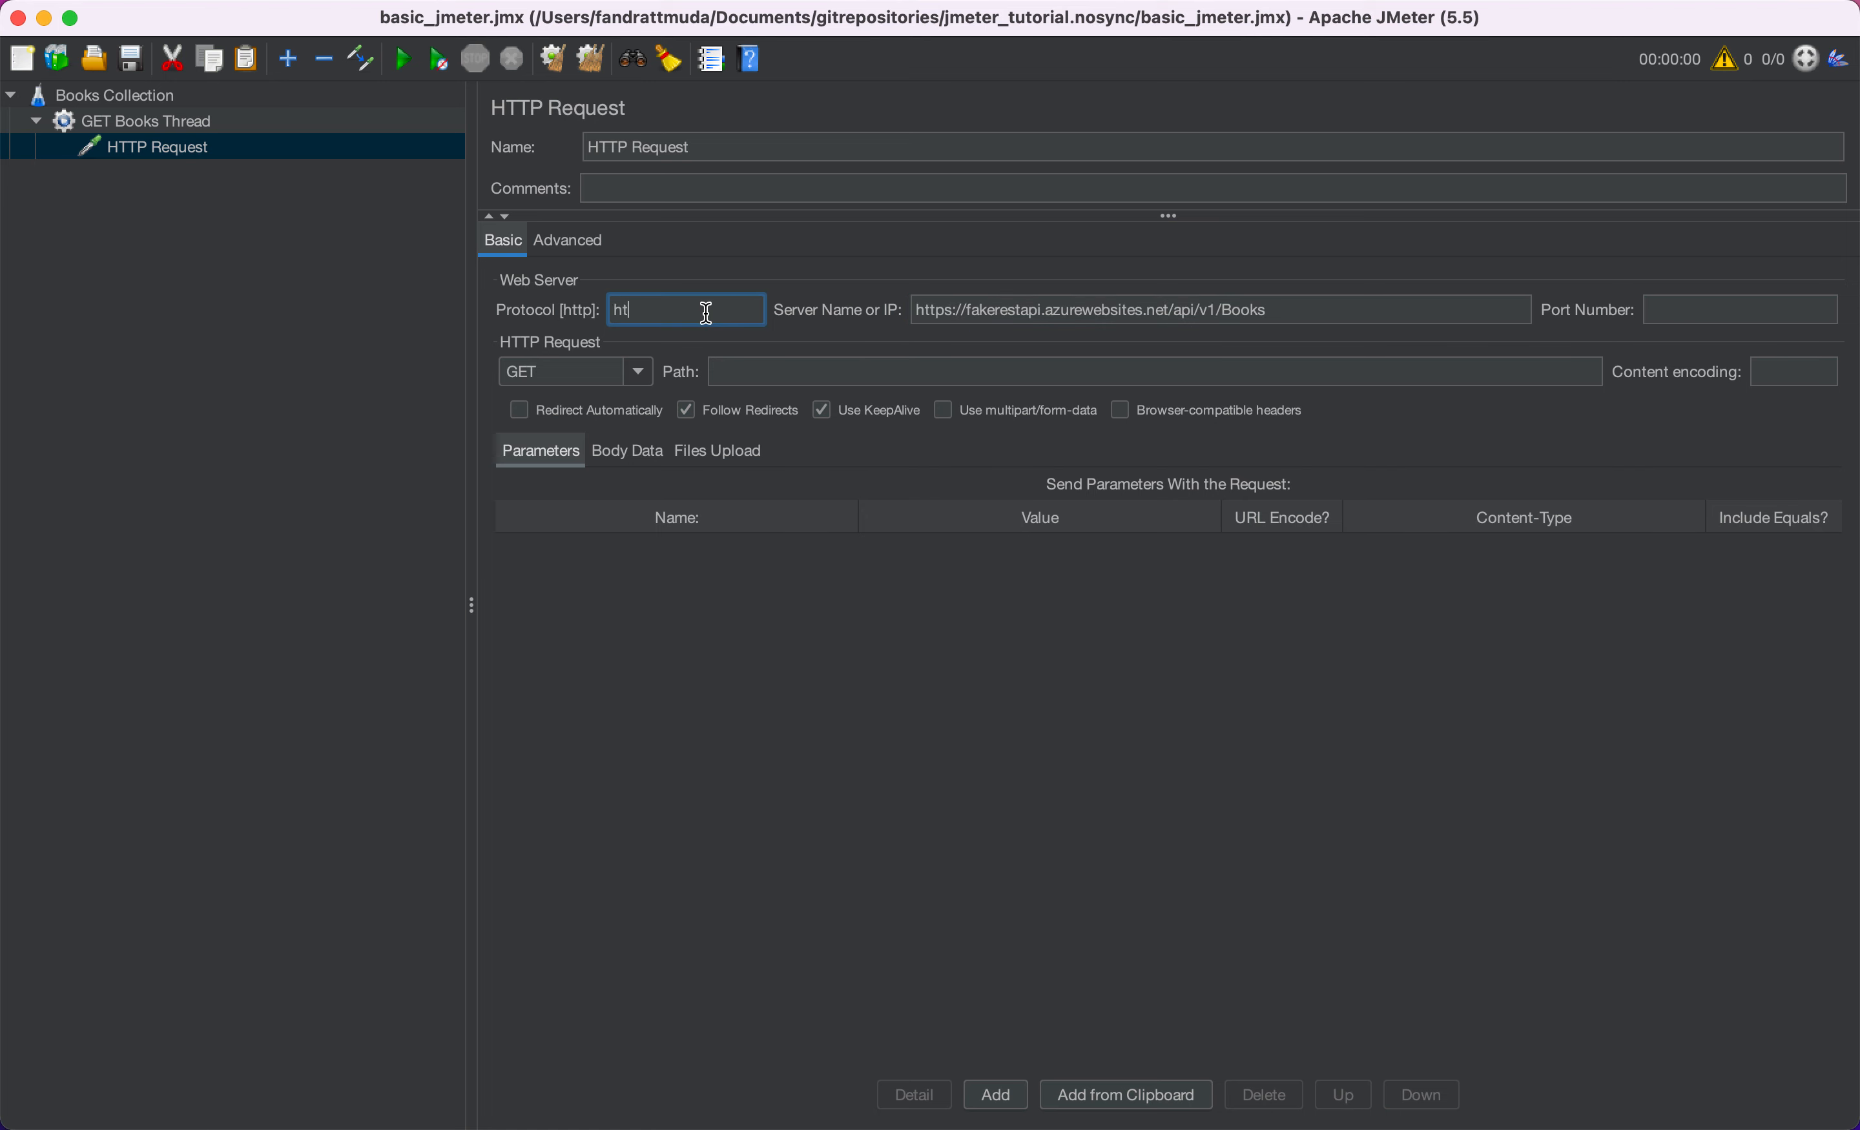
{"action": "left_click", "coordinate": [963, 306]}
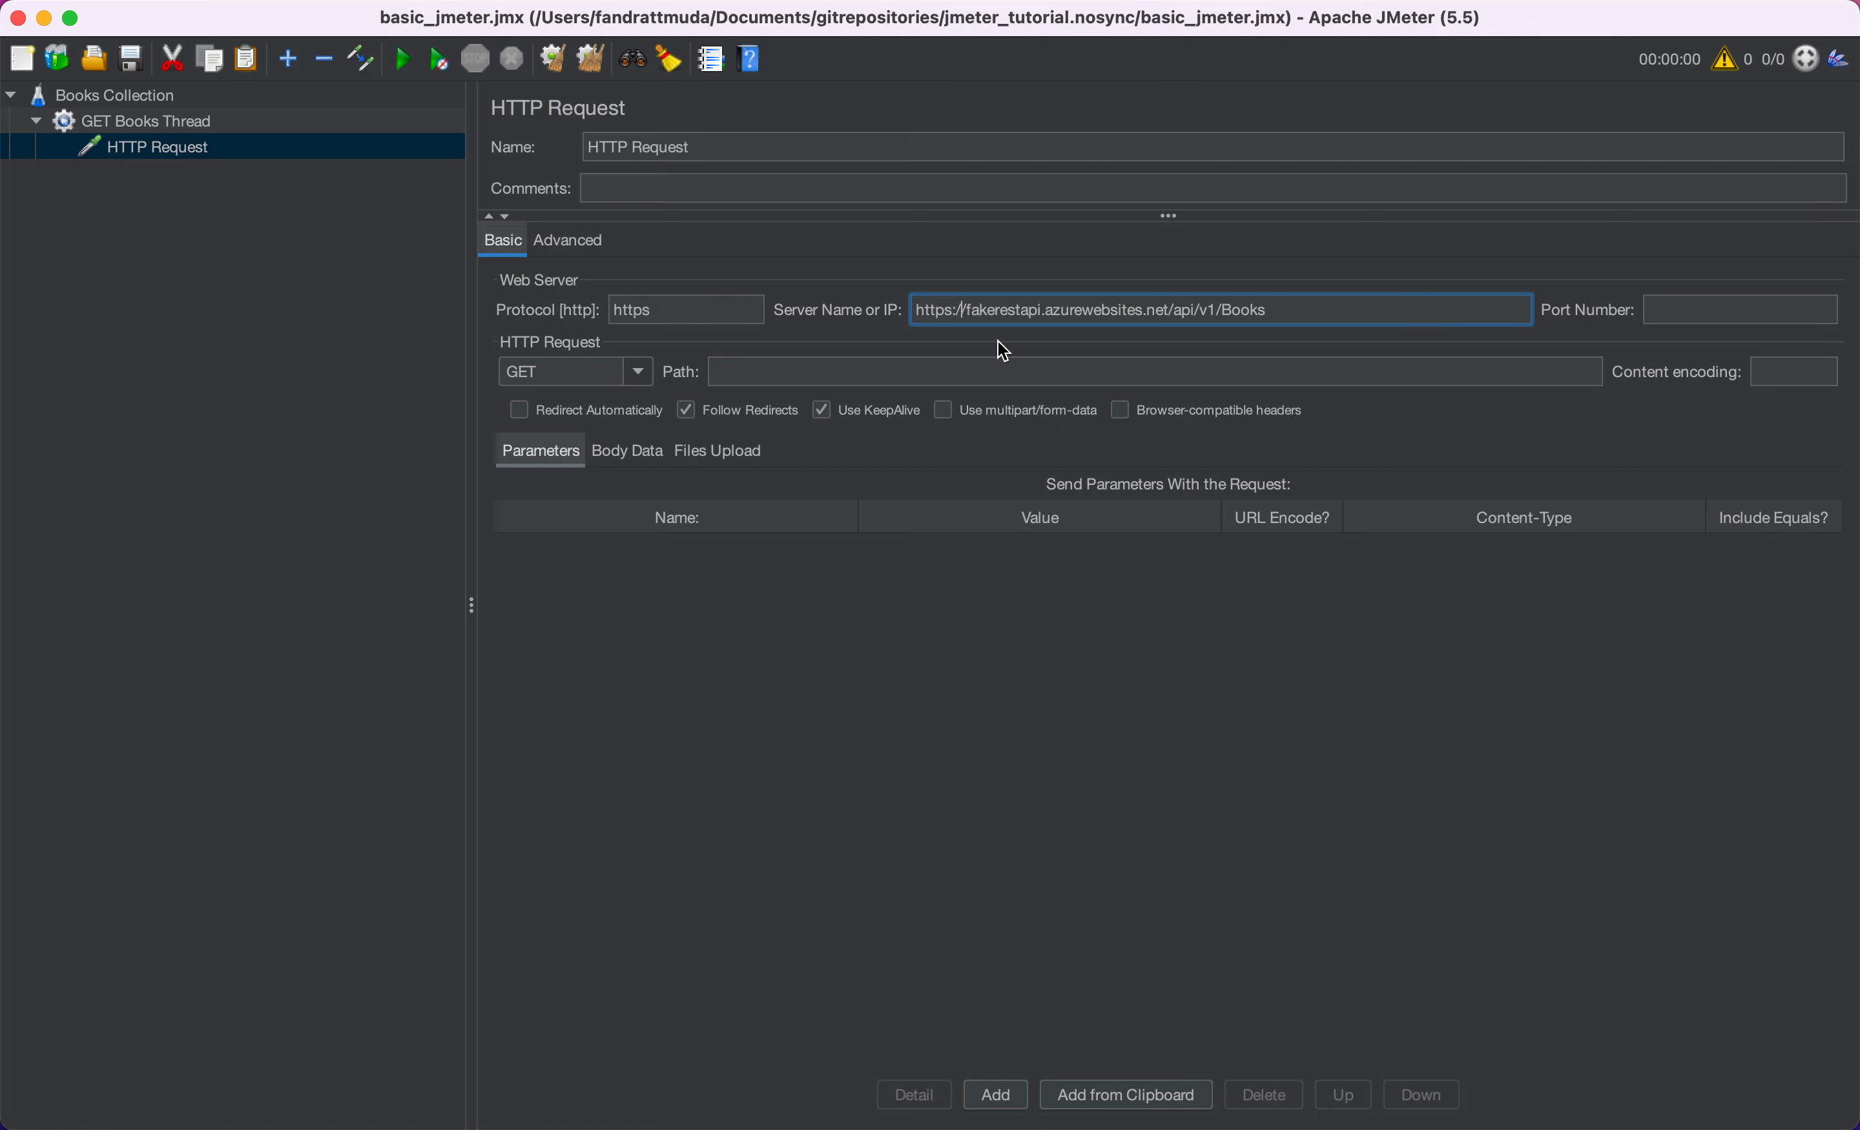
{"action": "key", "text": "BackSpace"}
{"action": "key", "text": "BackSpace"}
{"action": "key", "text": "BackSpace"}
{"action": "key", "text": "BackSpace"}
{"action": "key", "text": "BackSpace"}
{"action": "key", "text": "BackSpace"}
{"action": "key", "text": "BackSpace"}
{"action": "key", "text": "BackSpace"}
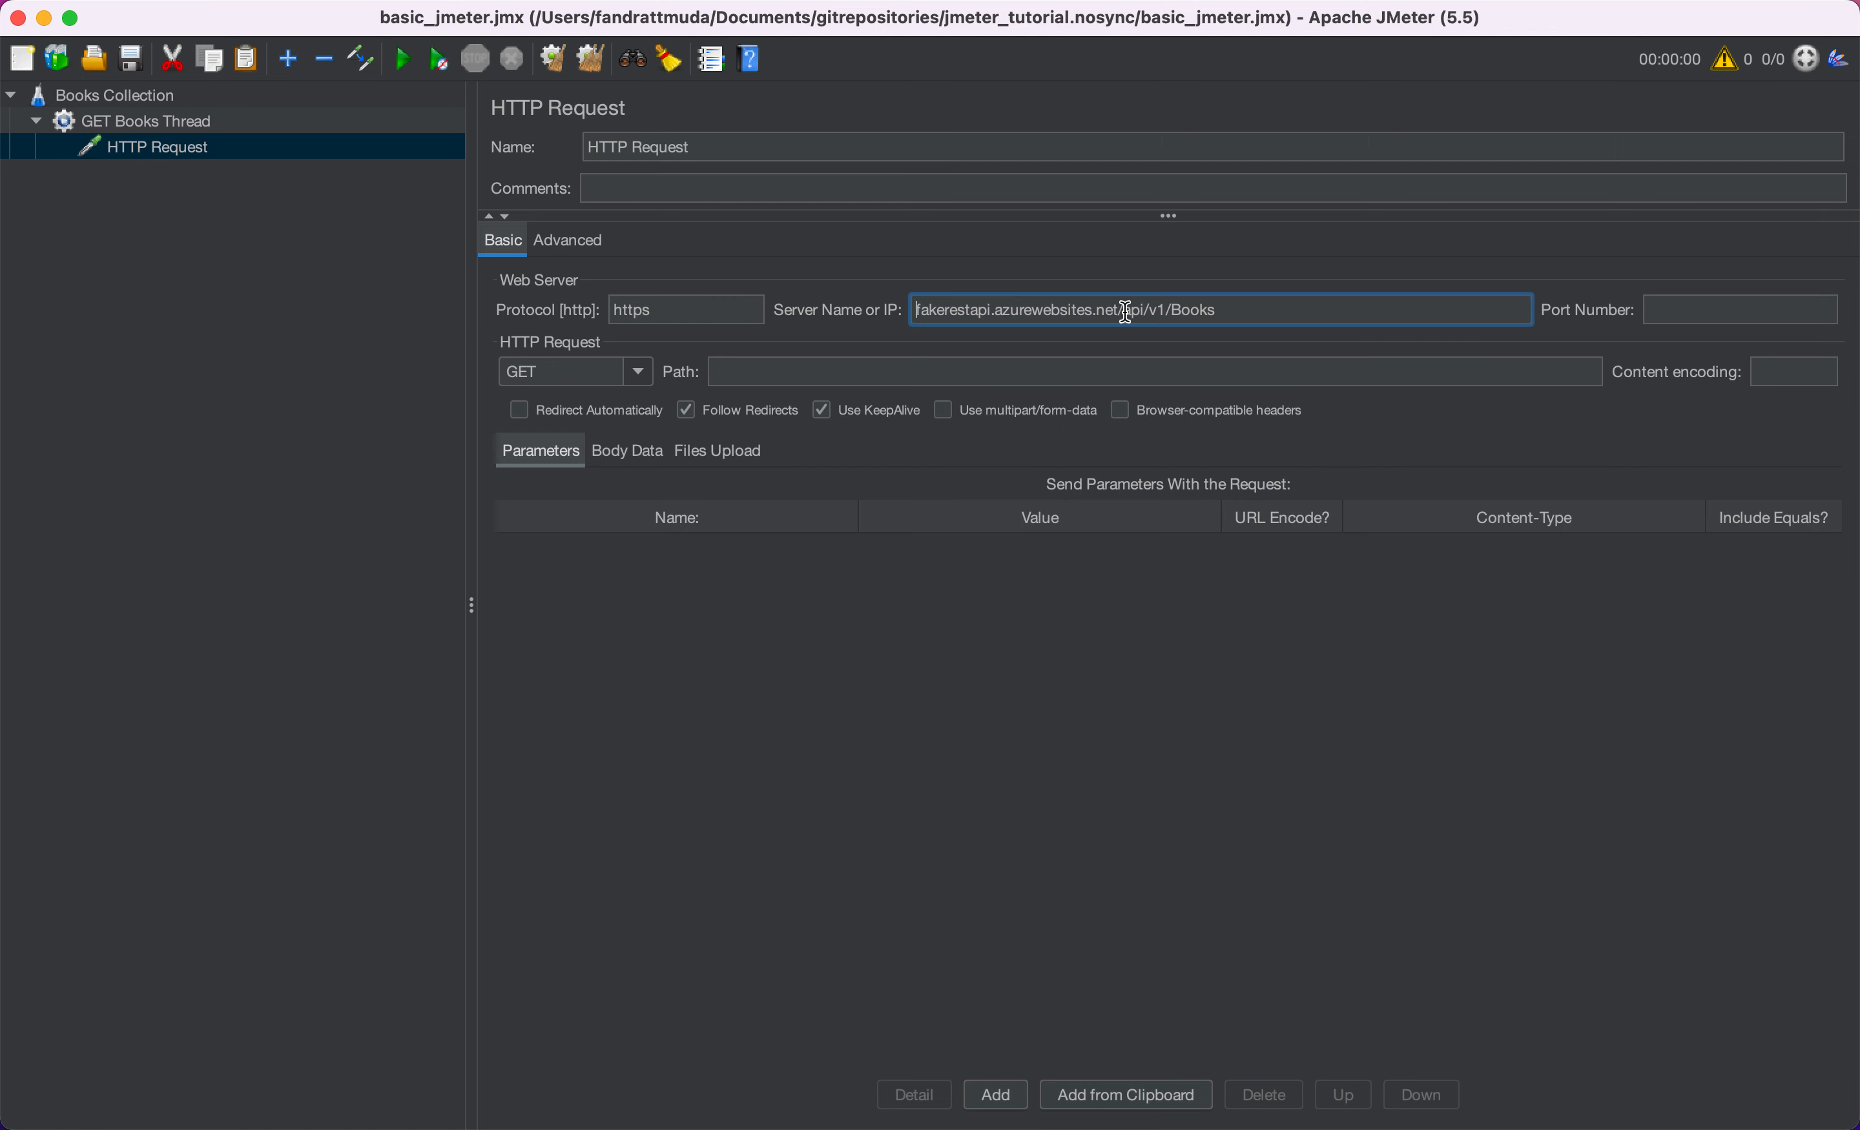
- Move /api/v1/Books from the HTTP request's server name into its path
{"action": "key", "text": "shift+End"}
{"action": "key", "text": "super+c"}
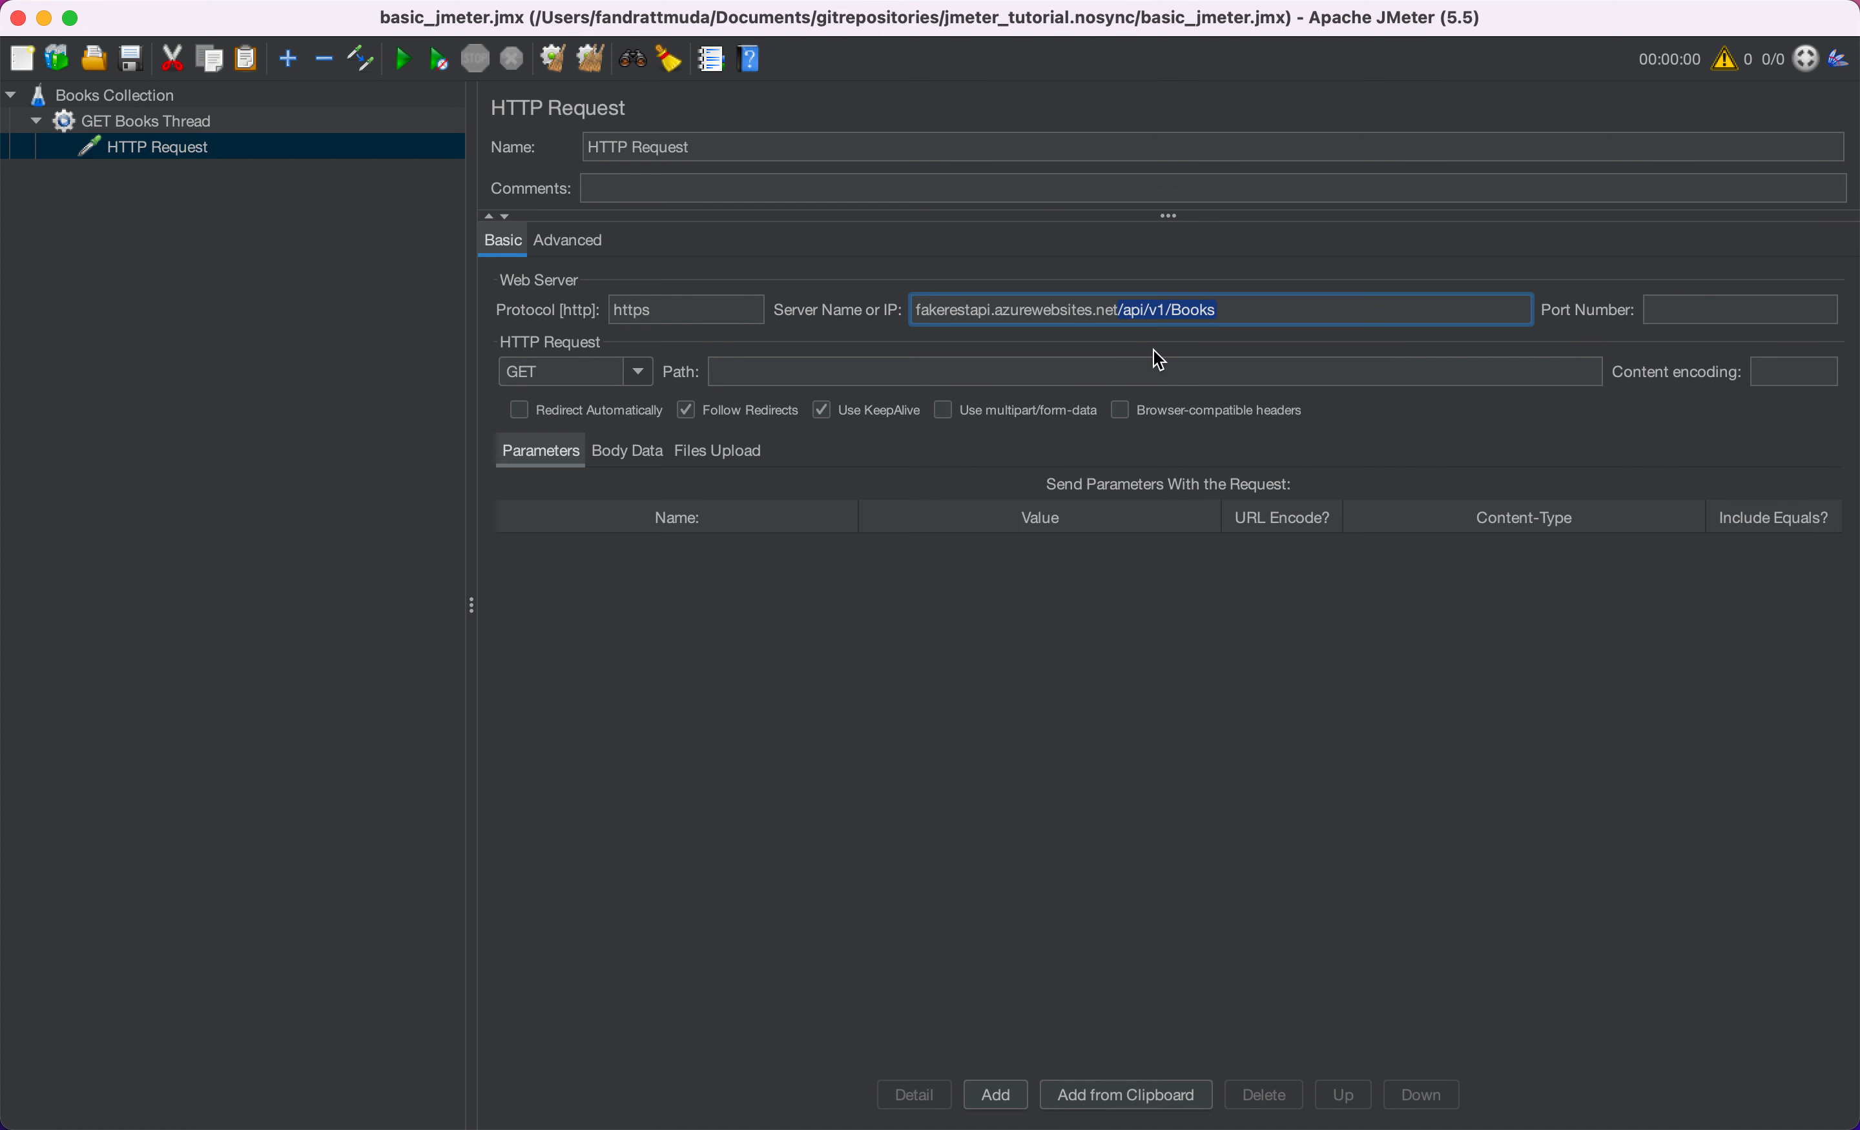
{"action": "key", "text": "BackSpace"}
{"action": "left_click", "coordinate": [839, 375]}
{"action": "key", "text": "super+v"}
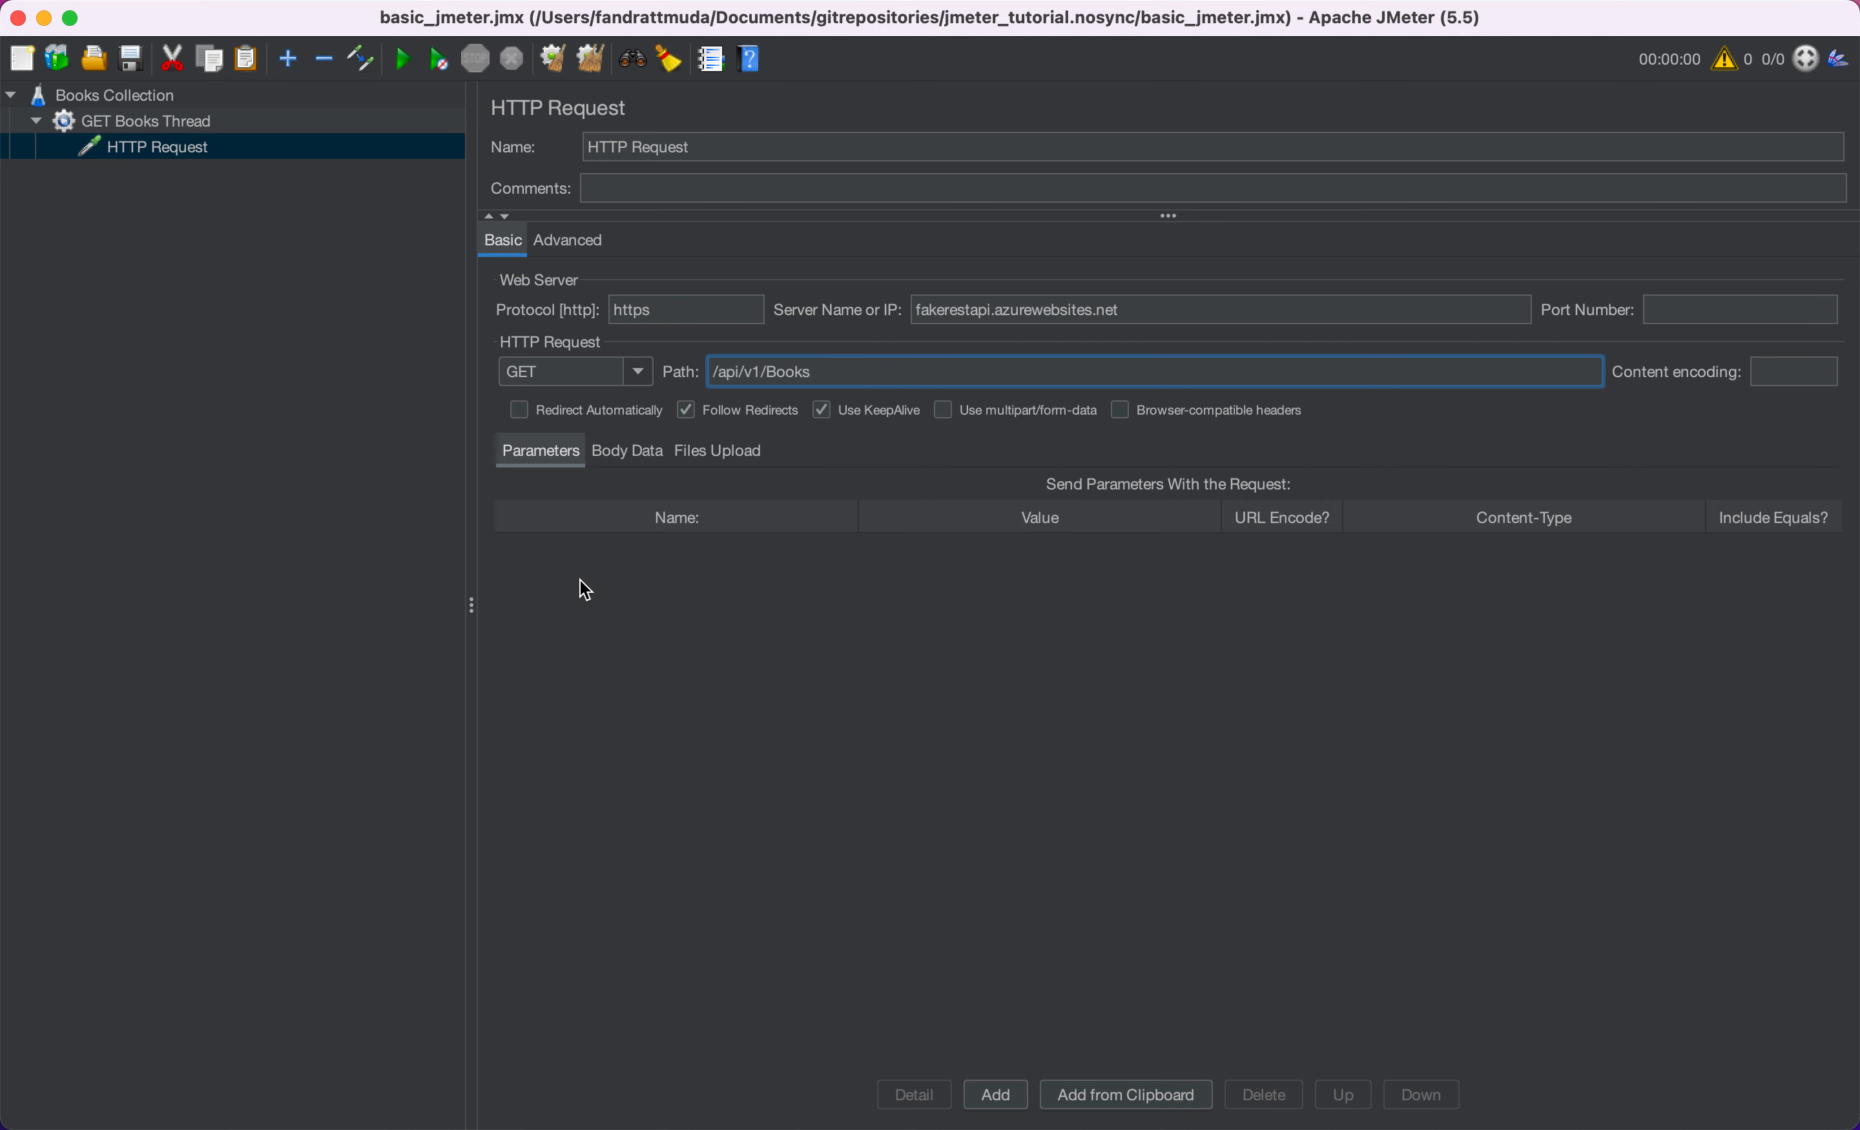
{"action": "left_click", "coordinate": [640, 455]}
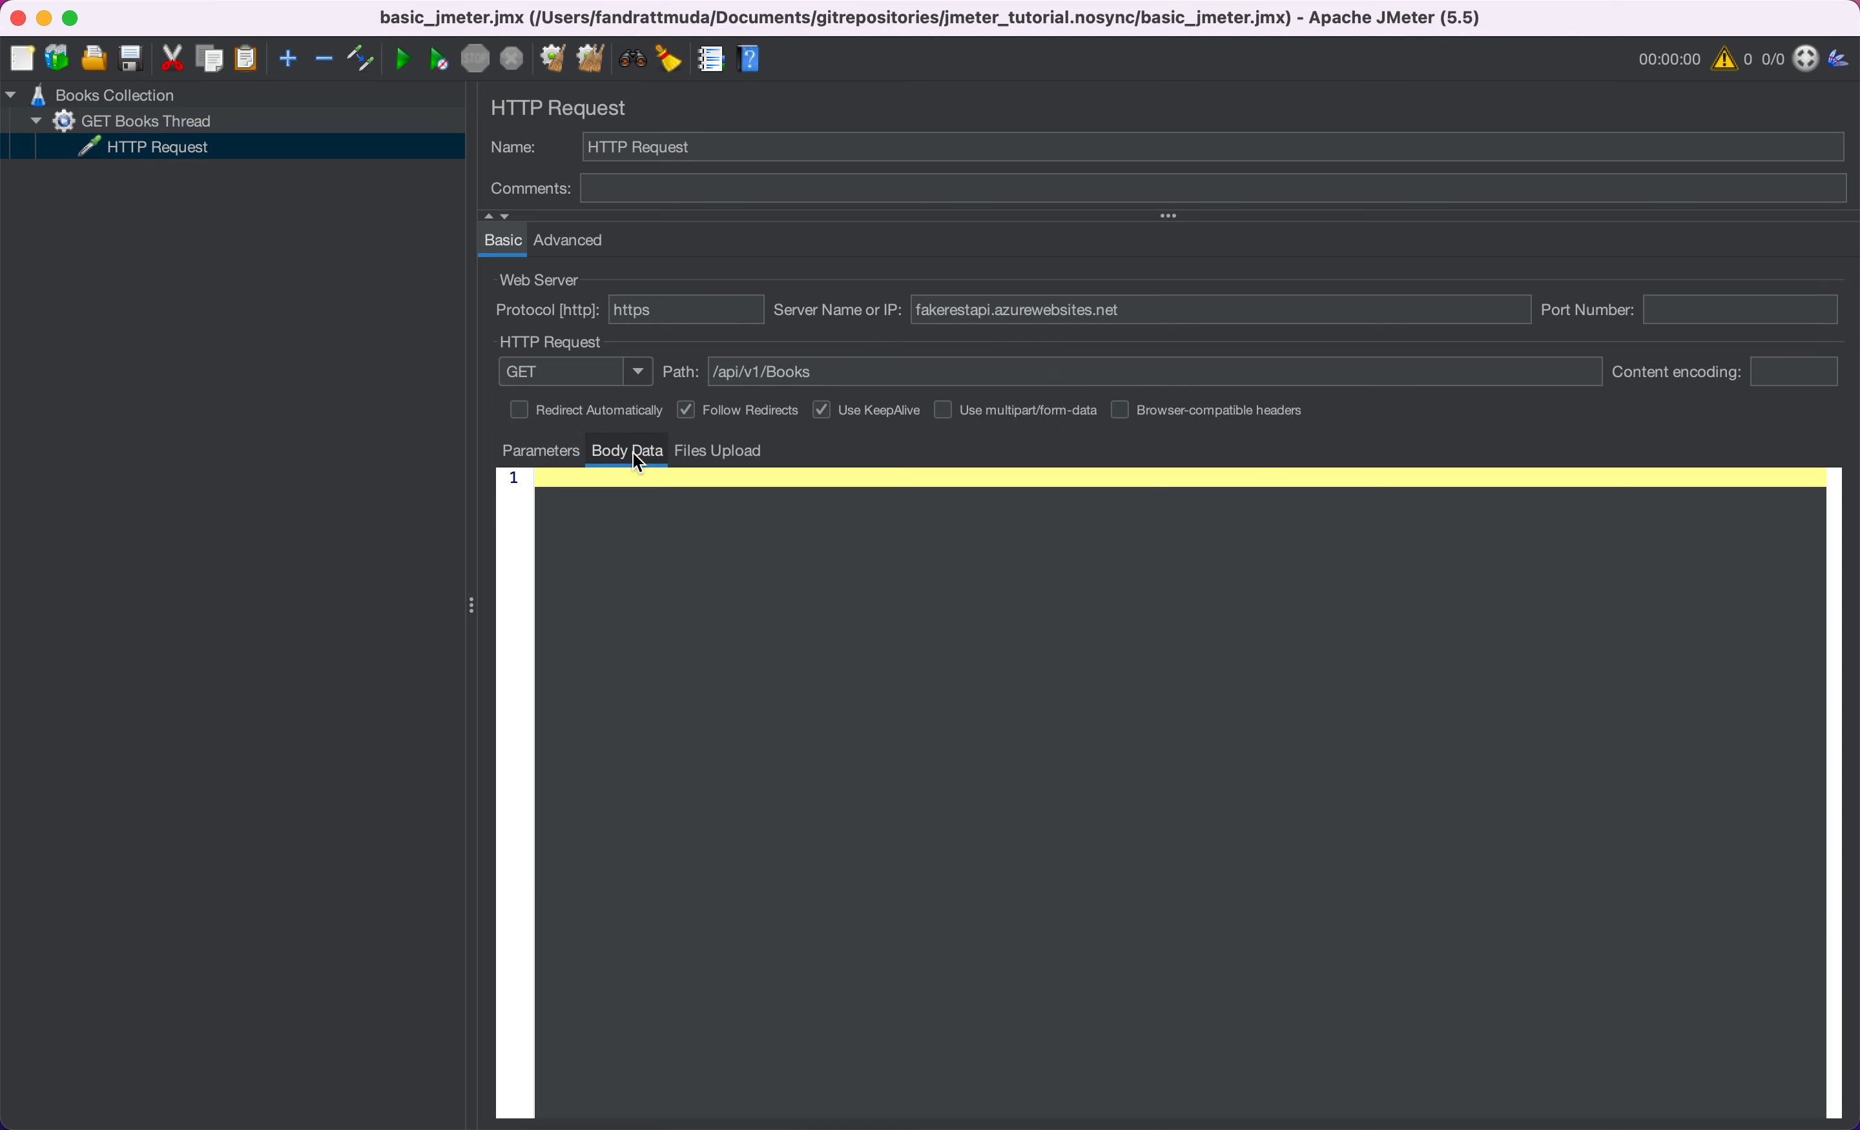
{"action": "left_click", "coordinate": [727, 456]}
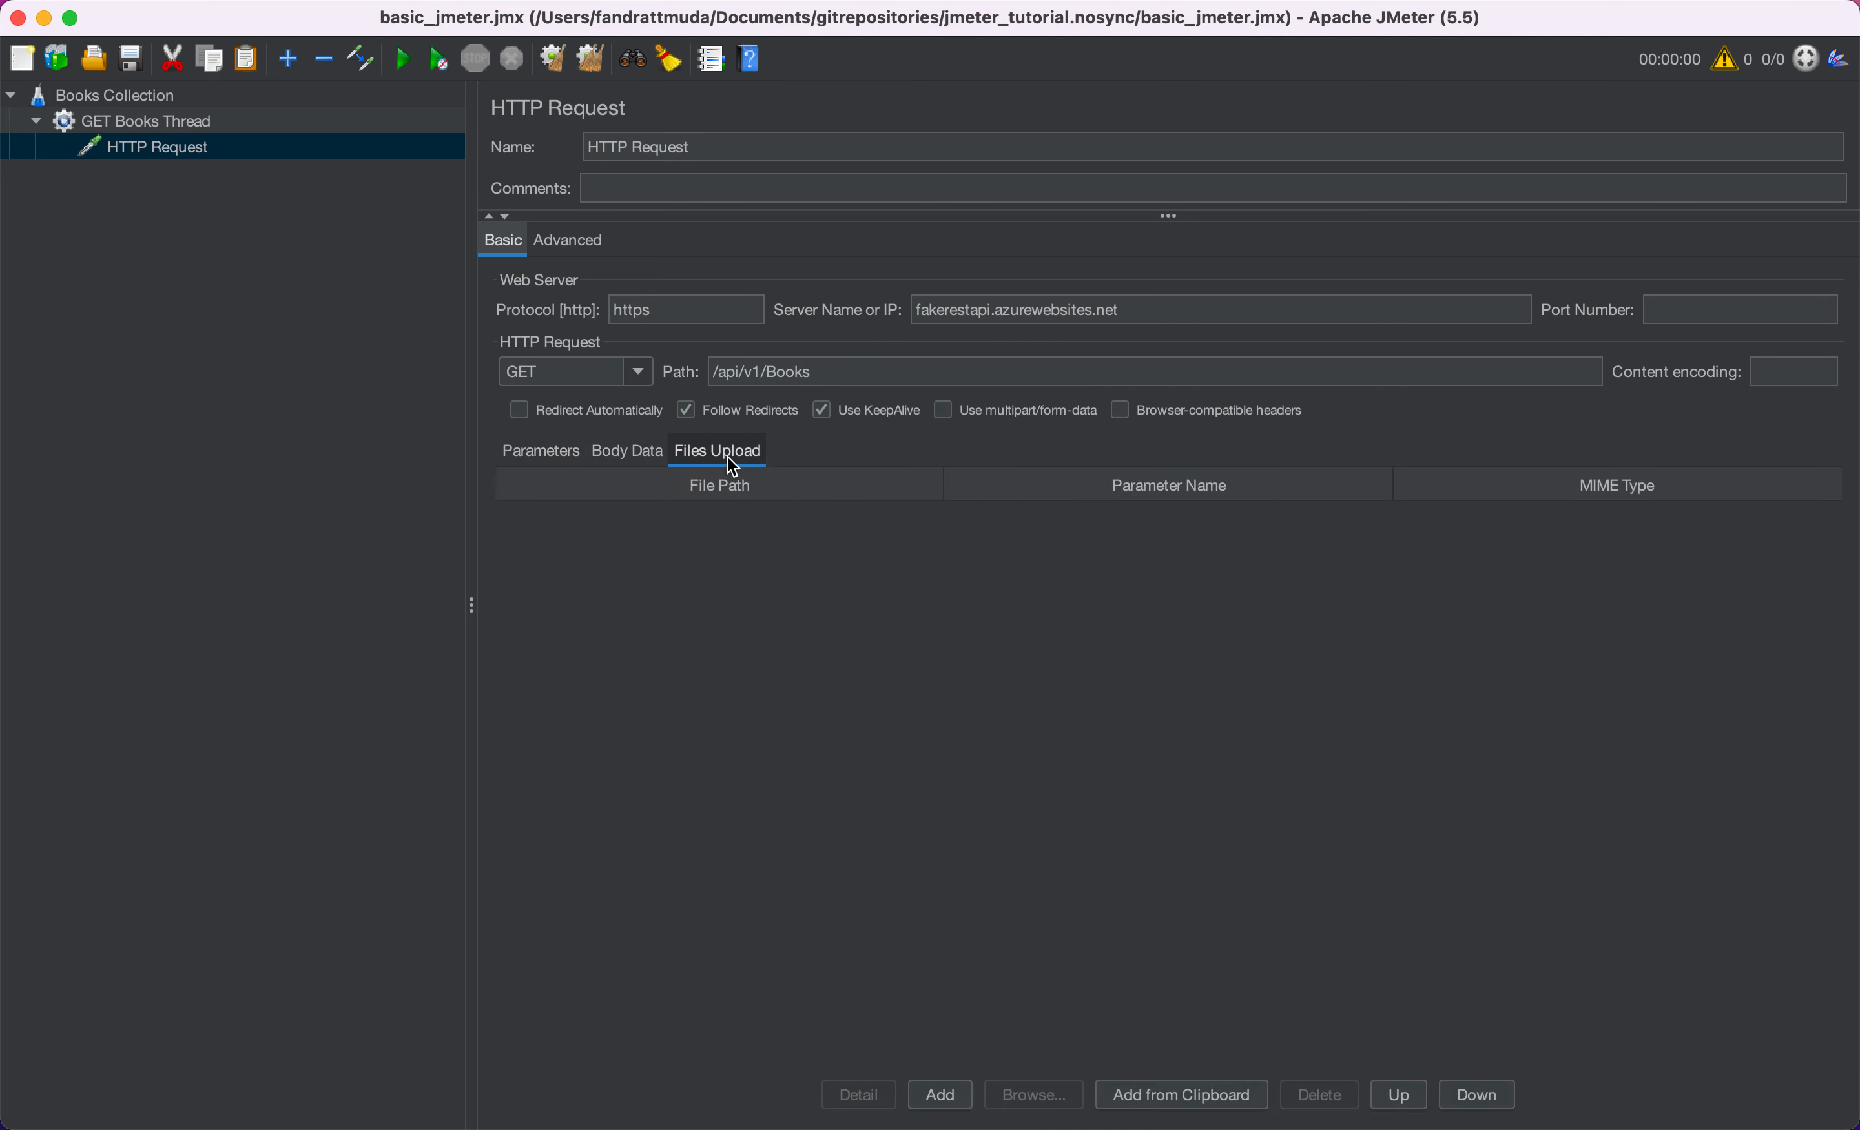
{"action": "left_click", "coordinate": [553, 453]}
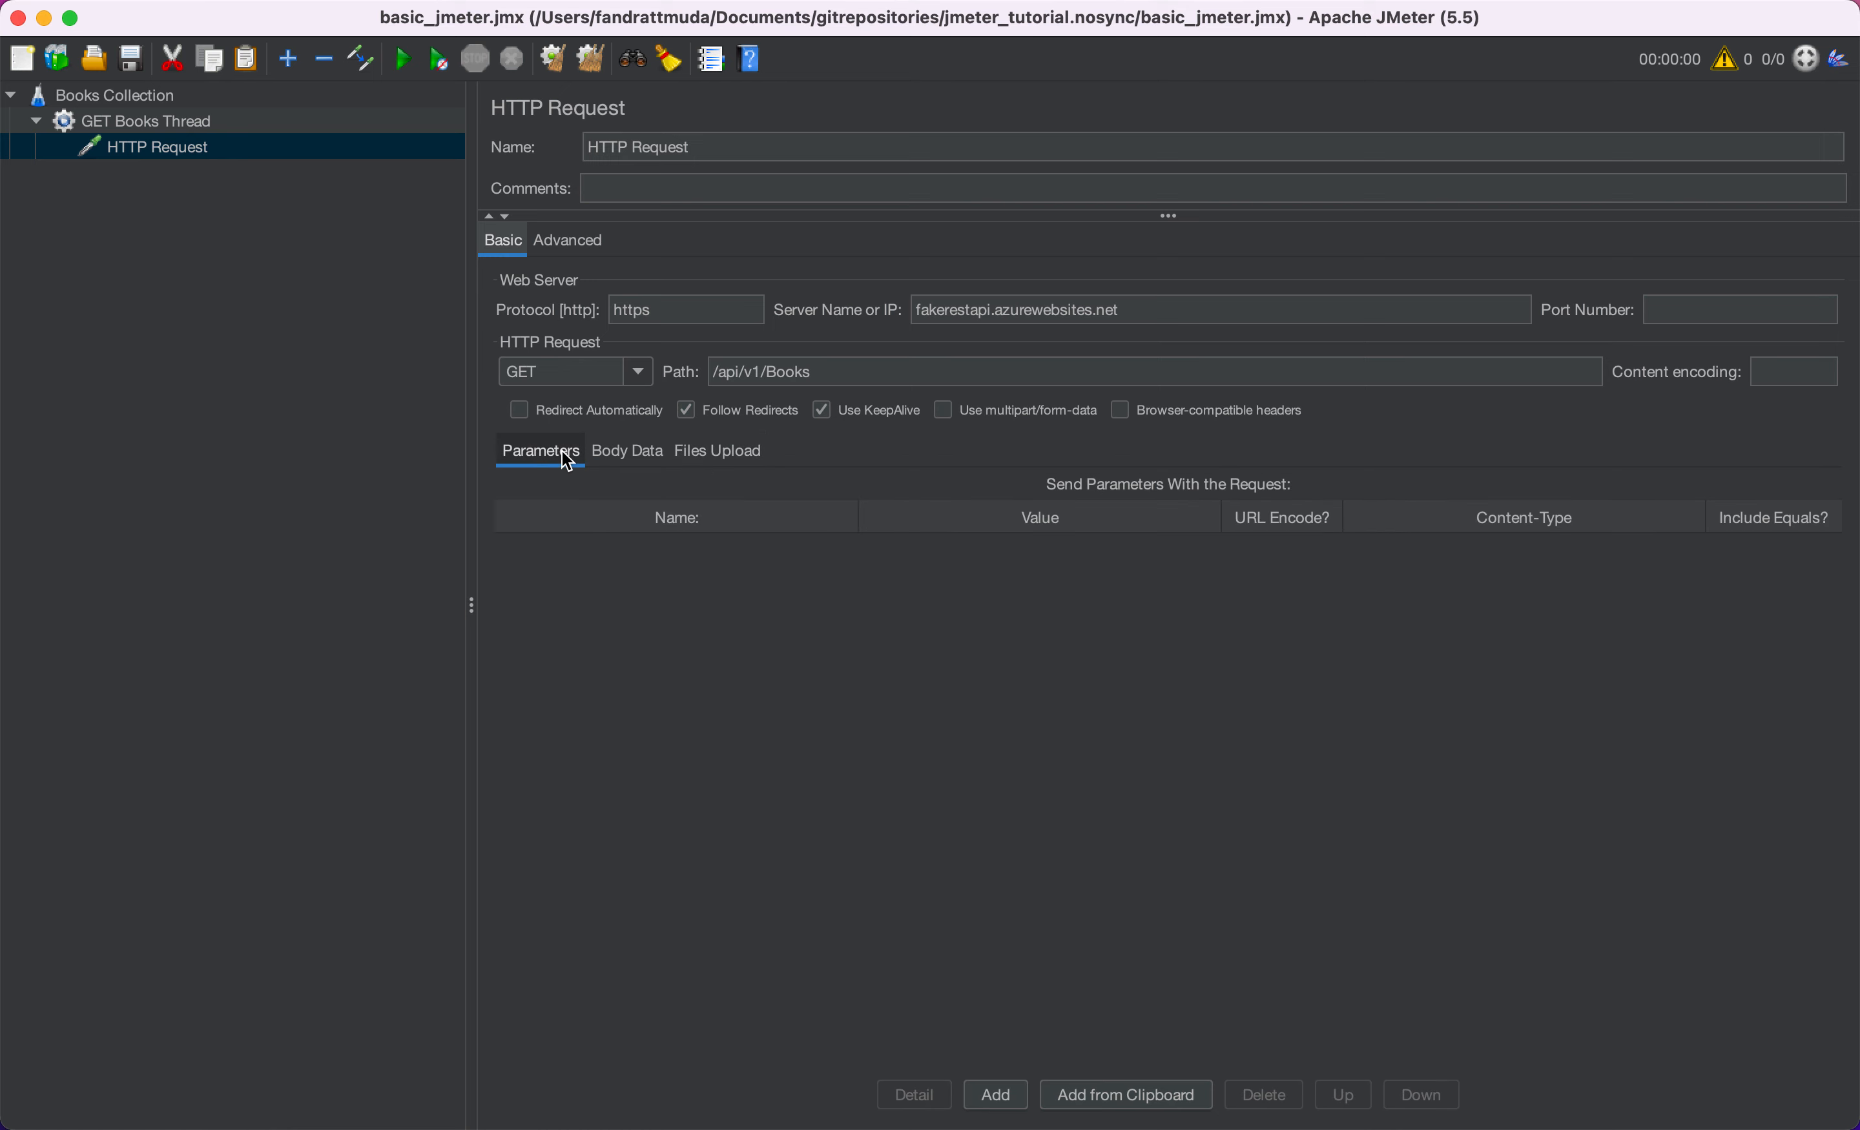
{"action": "triple_click", "coordinate": [1027, 312]}
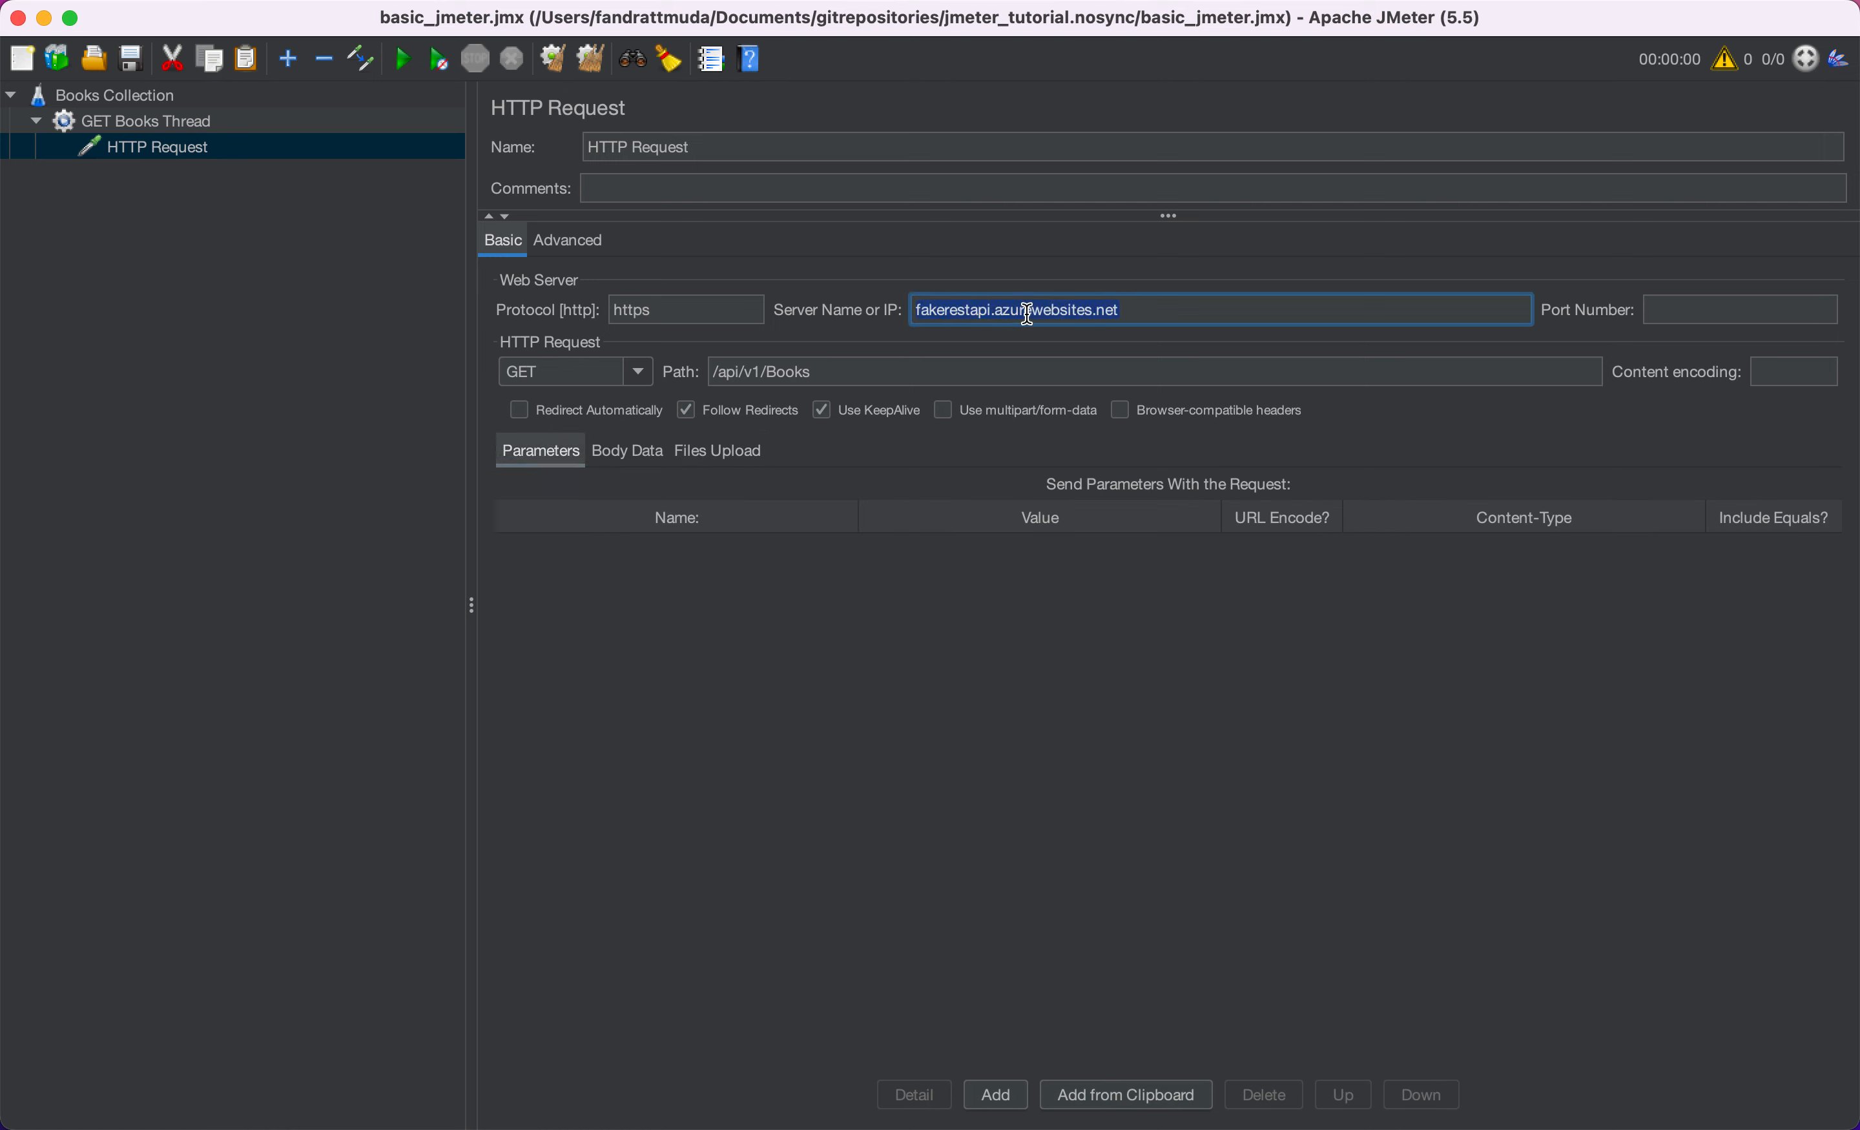
{"action": "key", "text": "Right"}
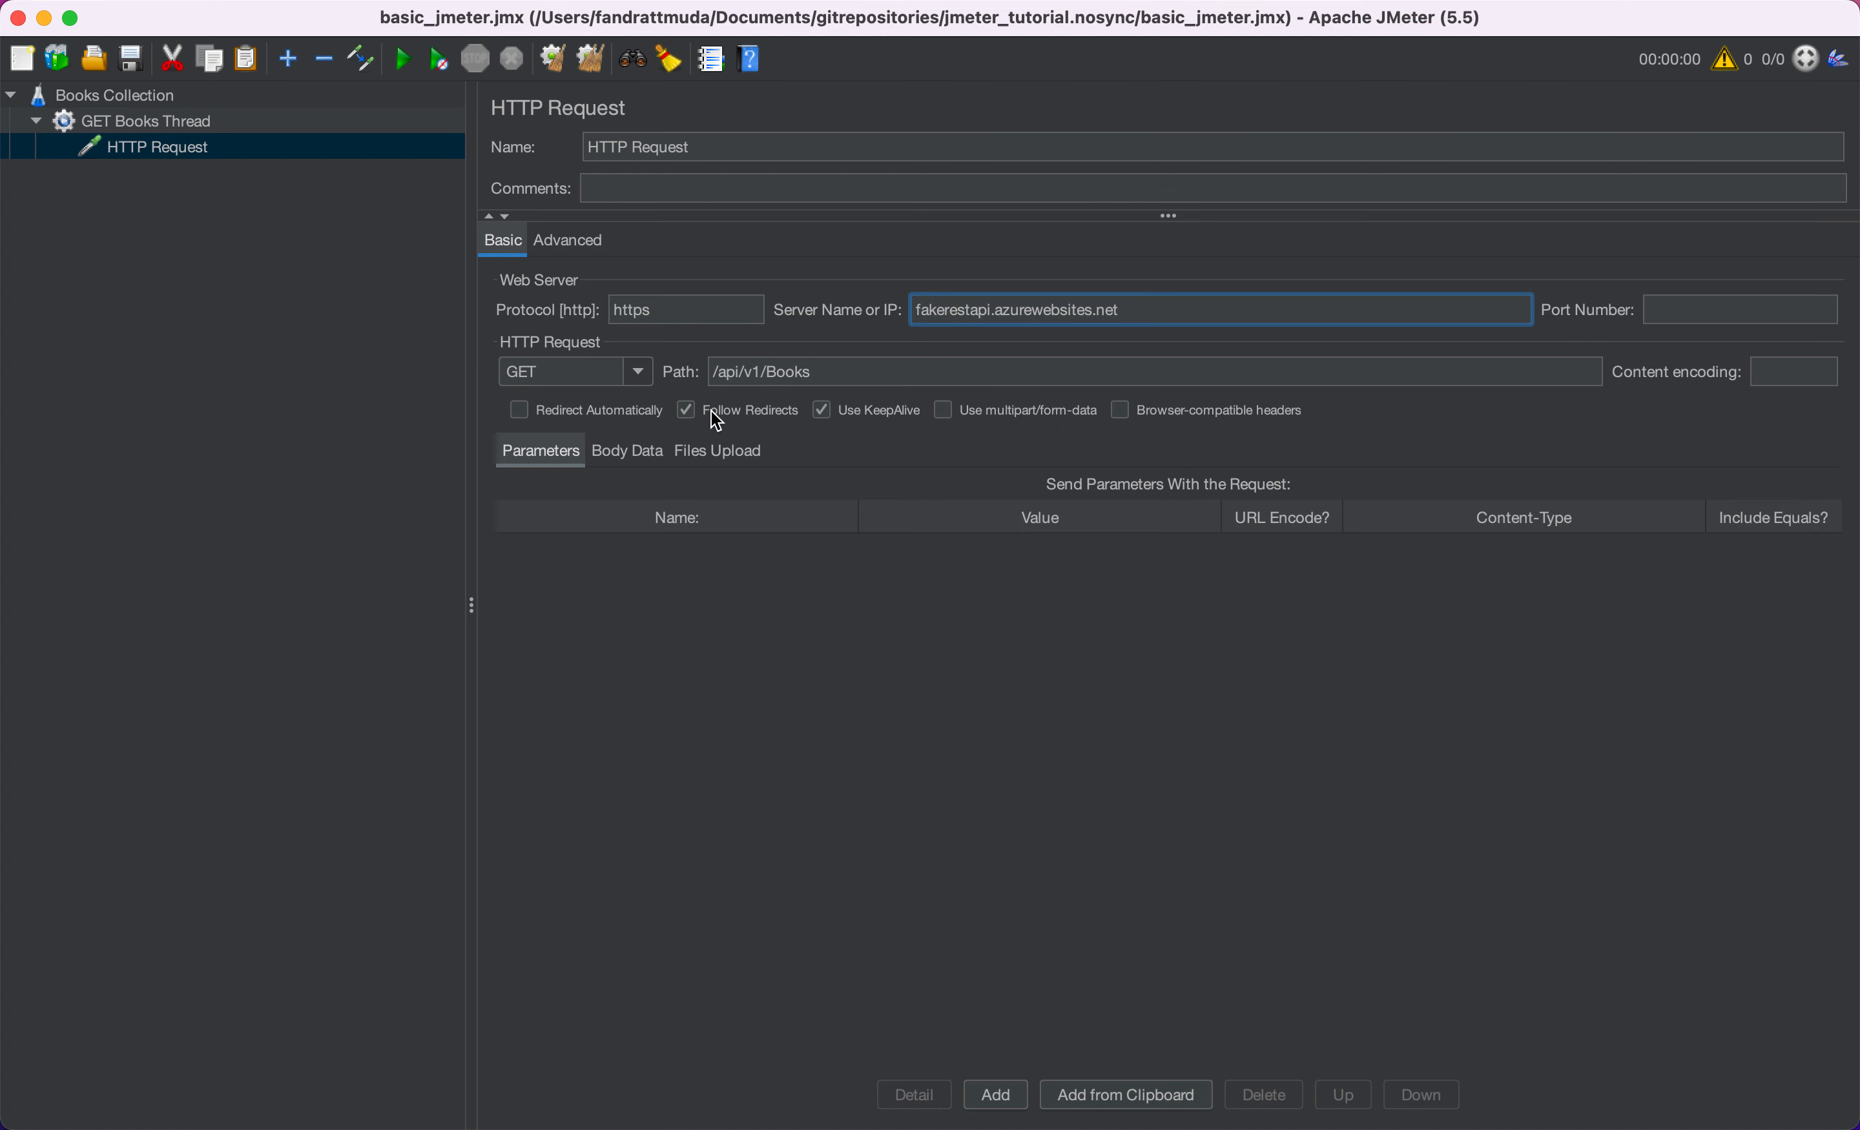
- Copy the request's server name and define a Books Collection test plan variable faker_api_url with the value fakerestapi.azurewebsites.net
{"action": "triple_click", "coordinate": [1201, 301]}
{"action": "key", "text": "super+c"}
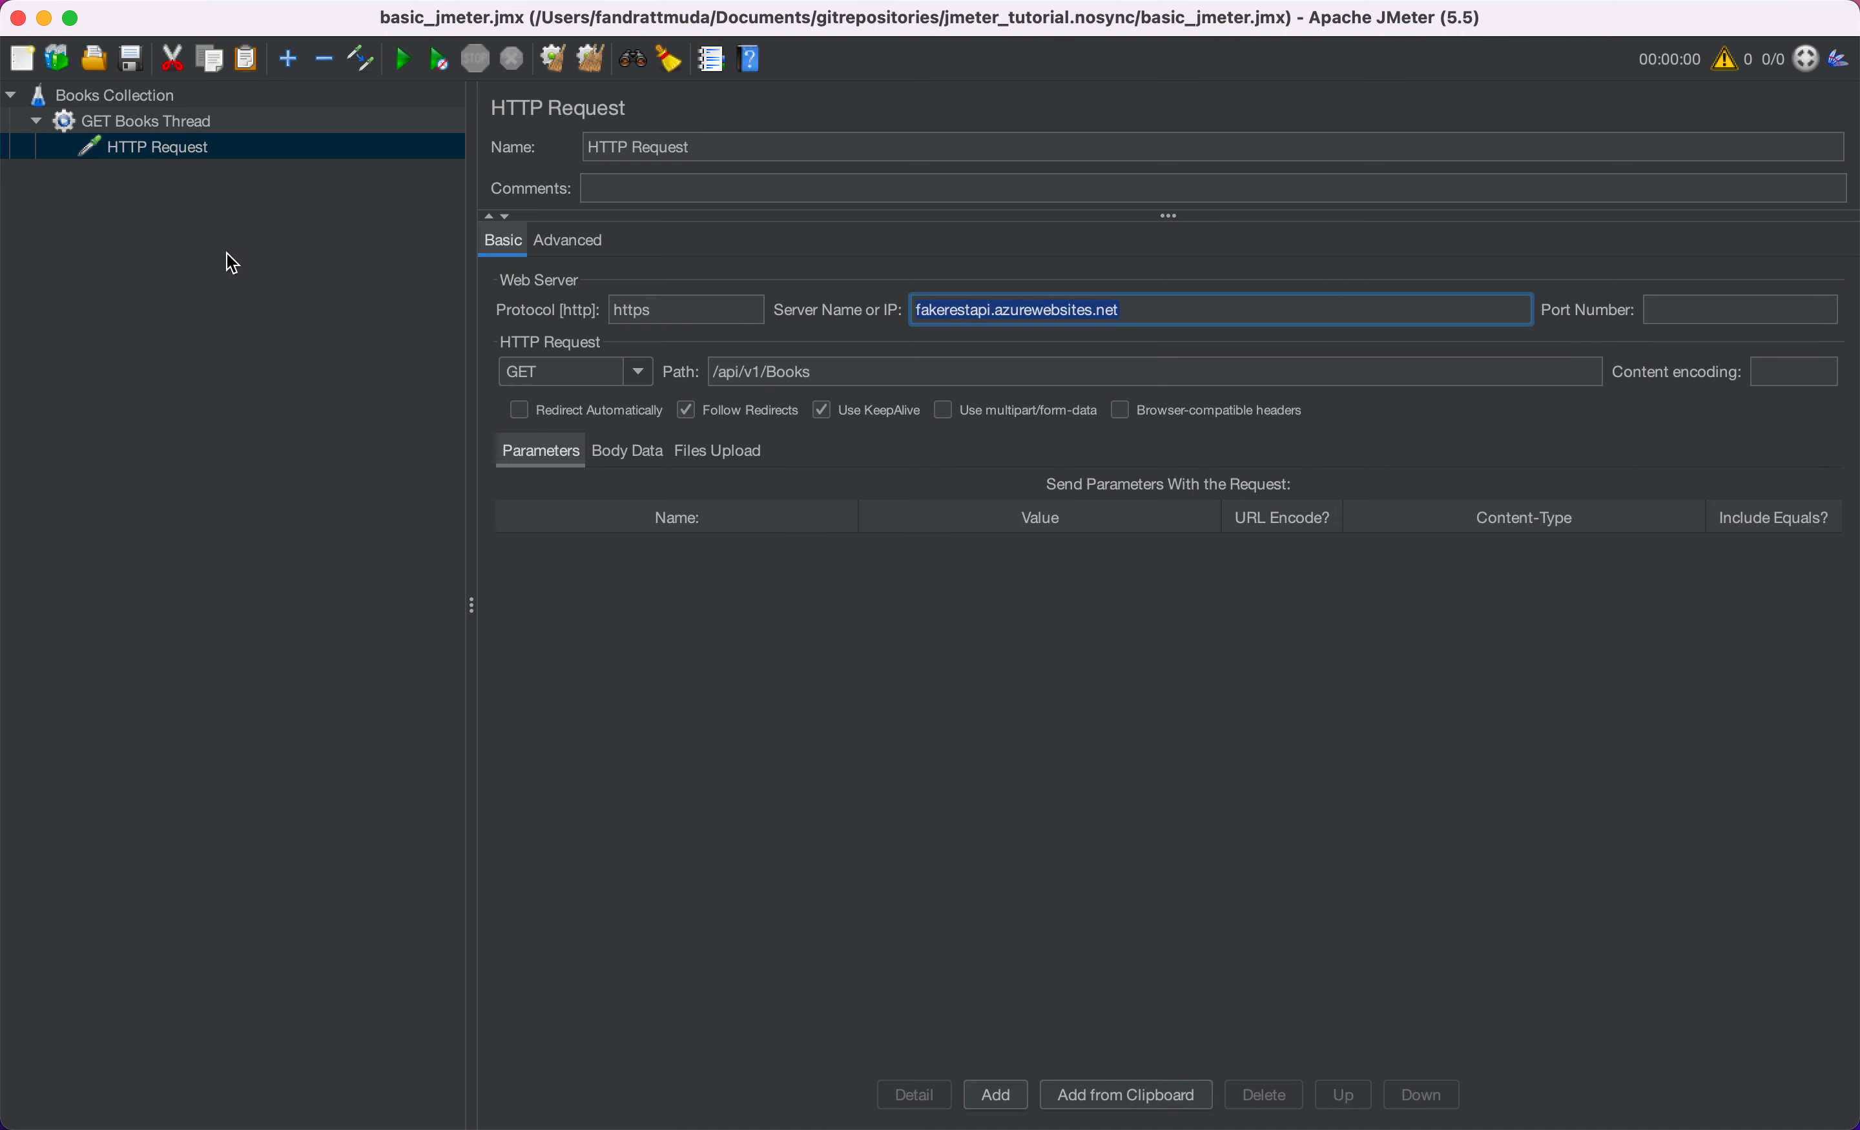
{"action": "left_click", "coordinate": [102, 93]}
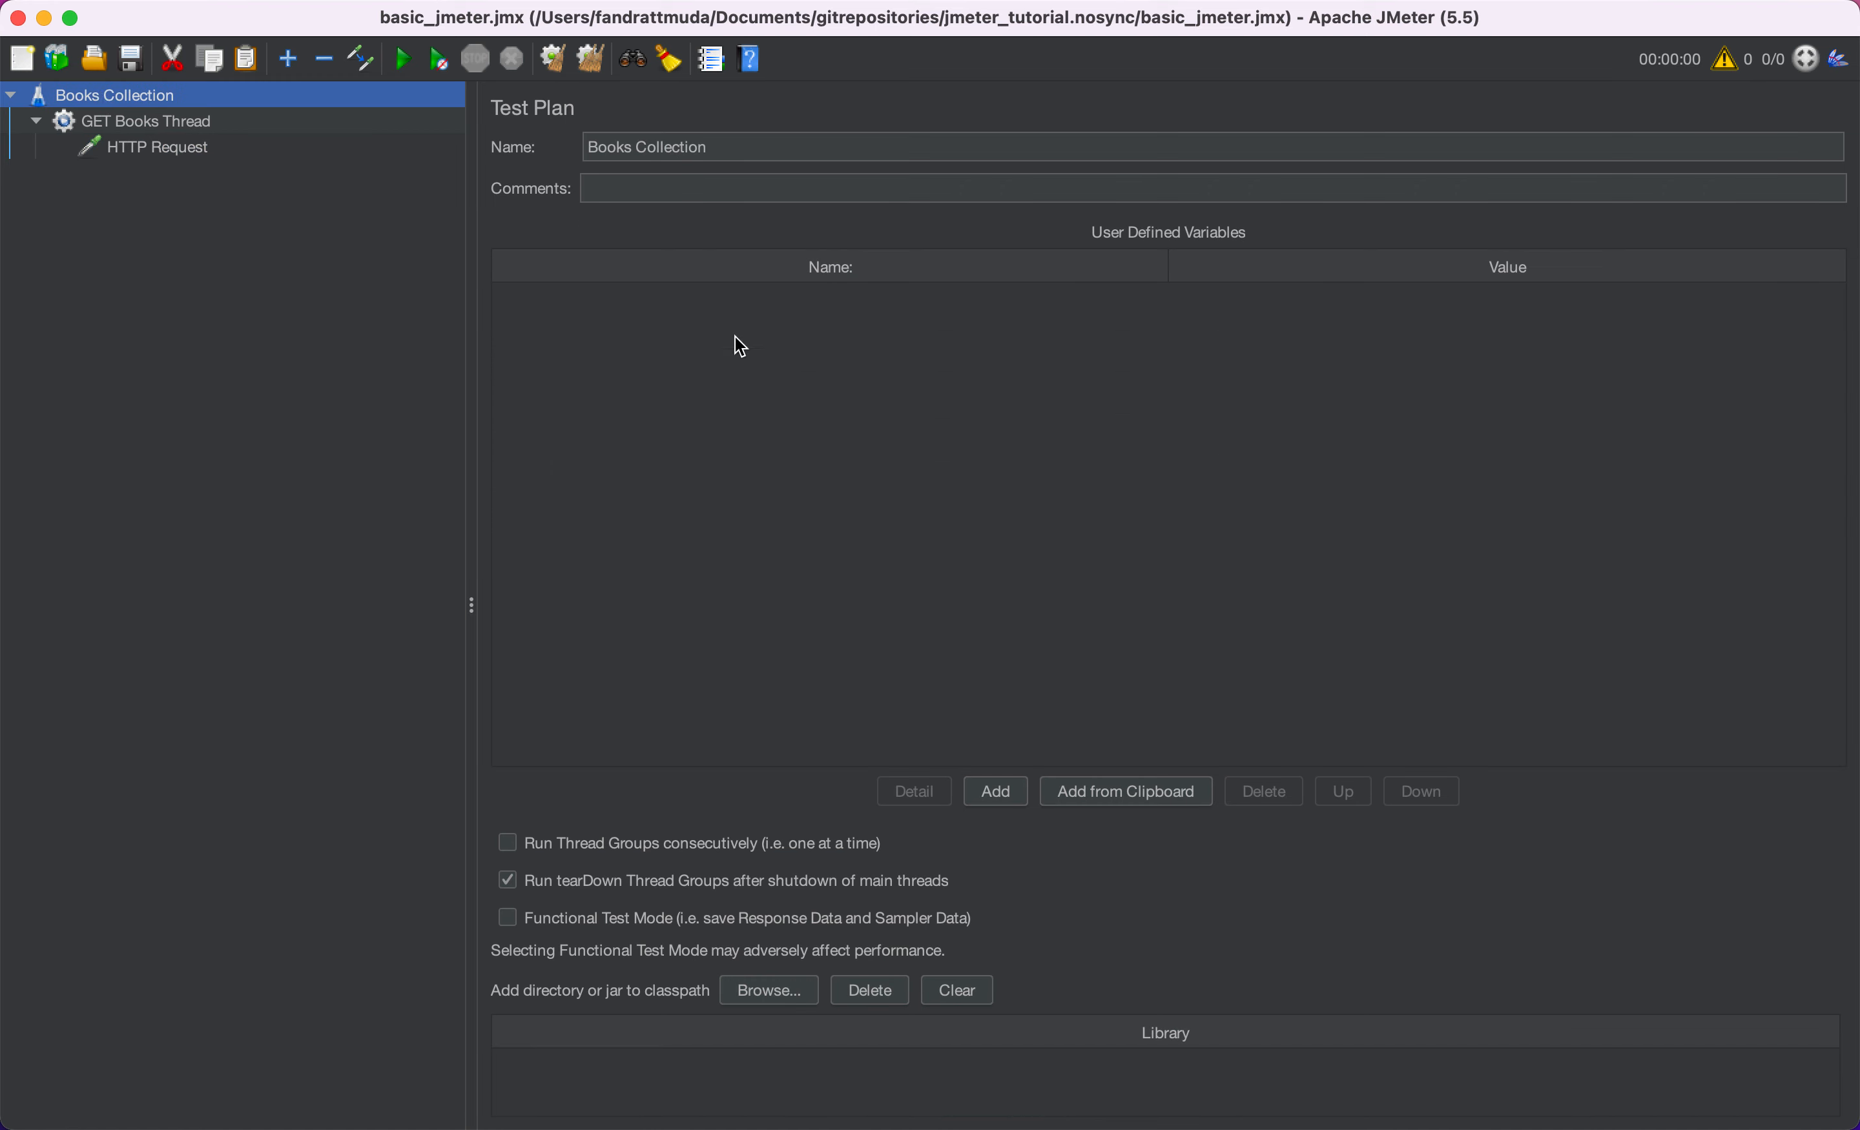
{"action": "left_click", "coordinate": [992, 792]}
{"action": "left_click", "coordinate": [845, 298]}
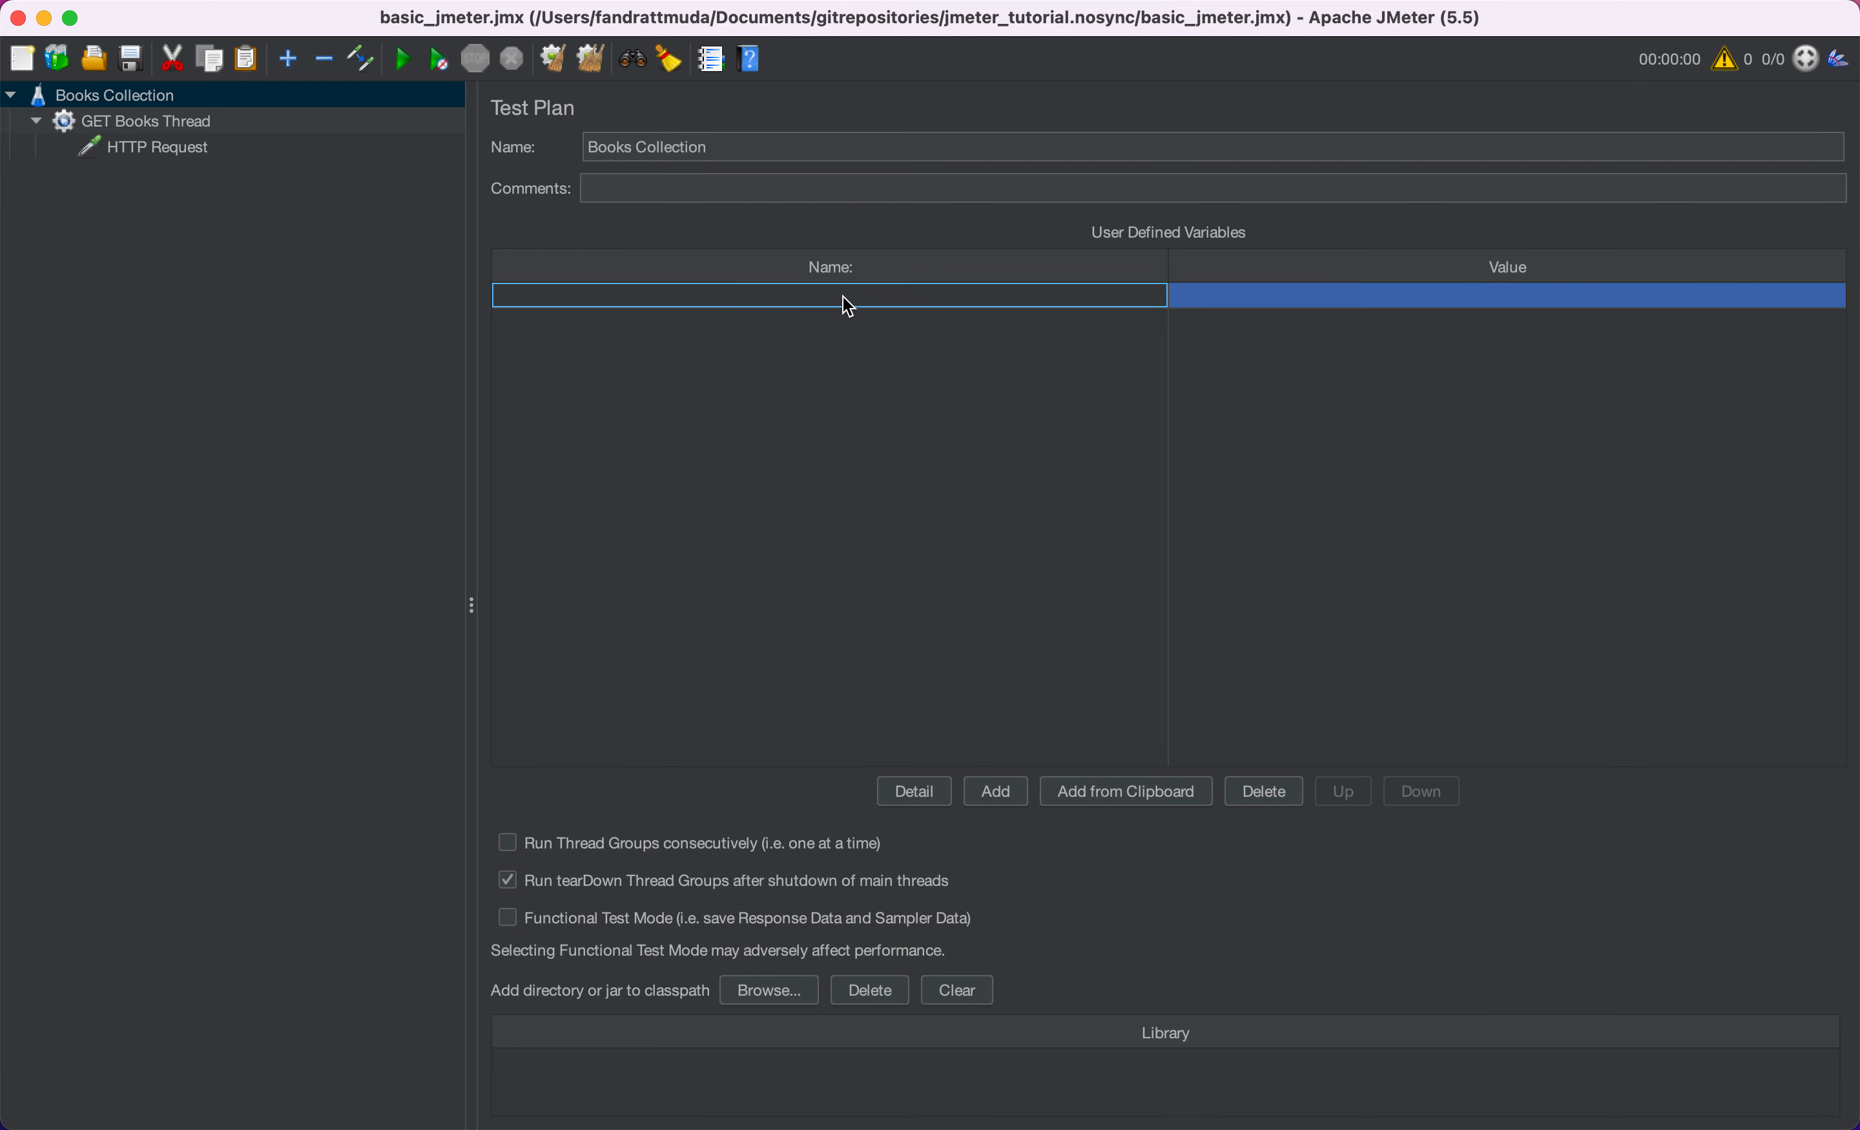
{"action": "left_click", "coordinate": [846, 298]}
{"action": "type", "text": "fa"}
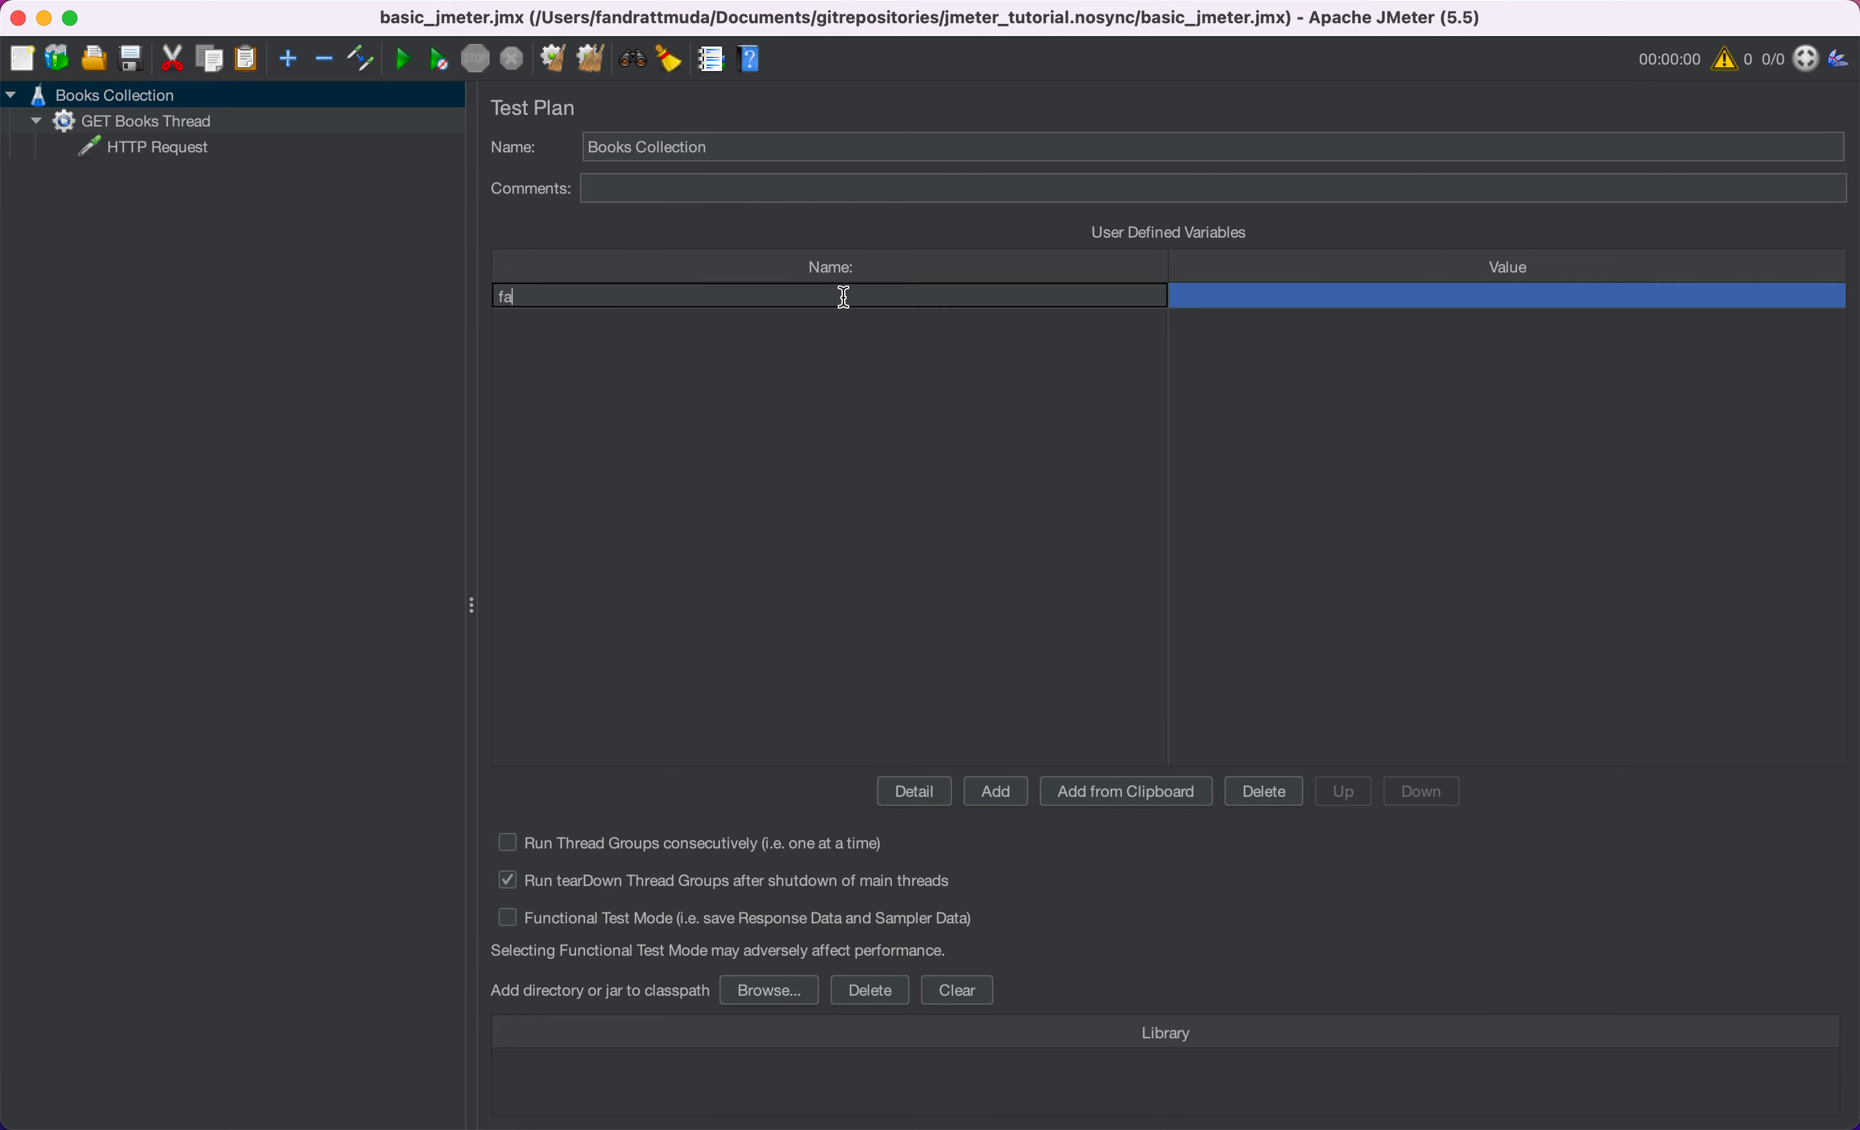
{"action": "type", "text": "ker_api_url"}
{"action": "key", "text": "Return"}
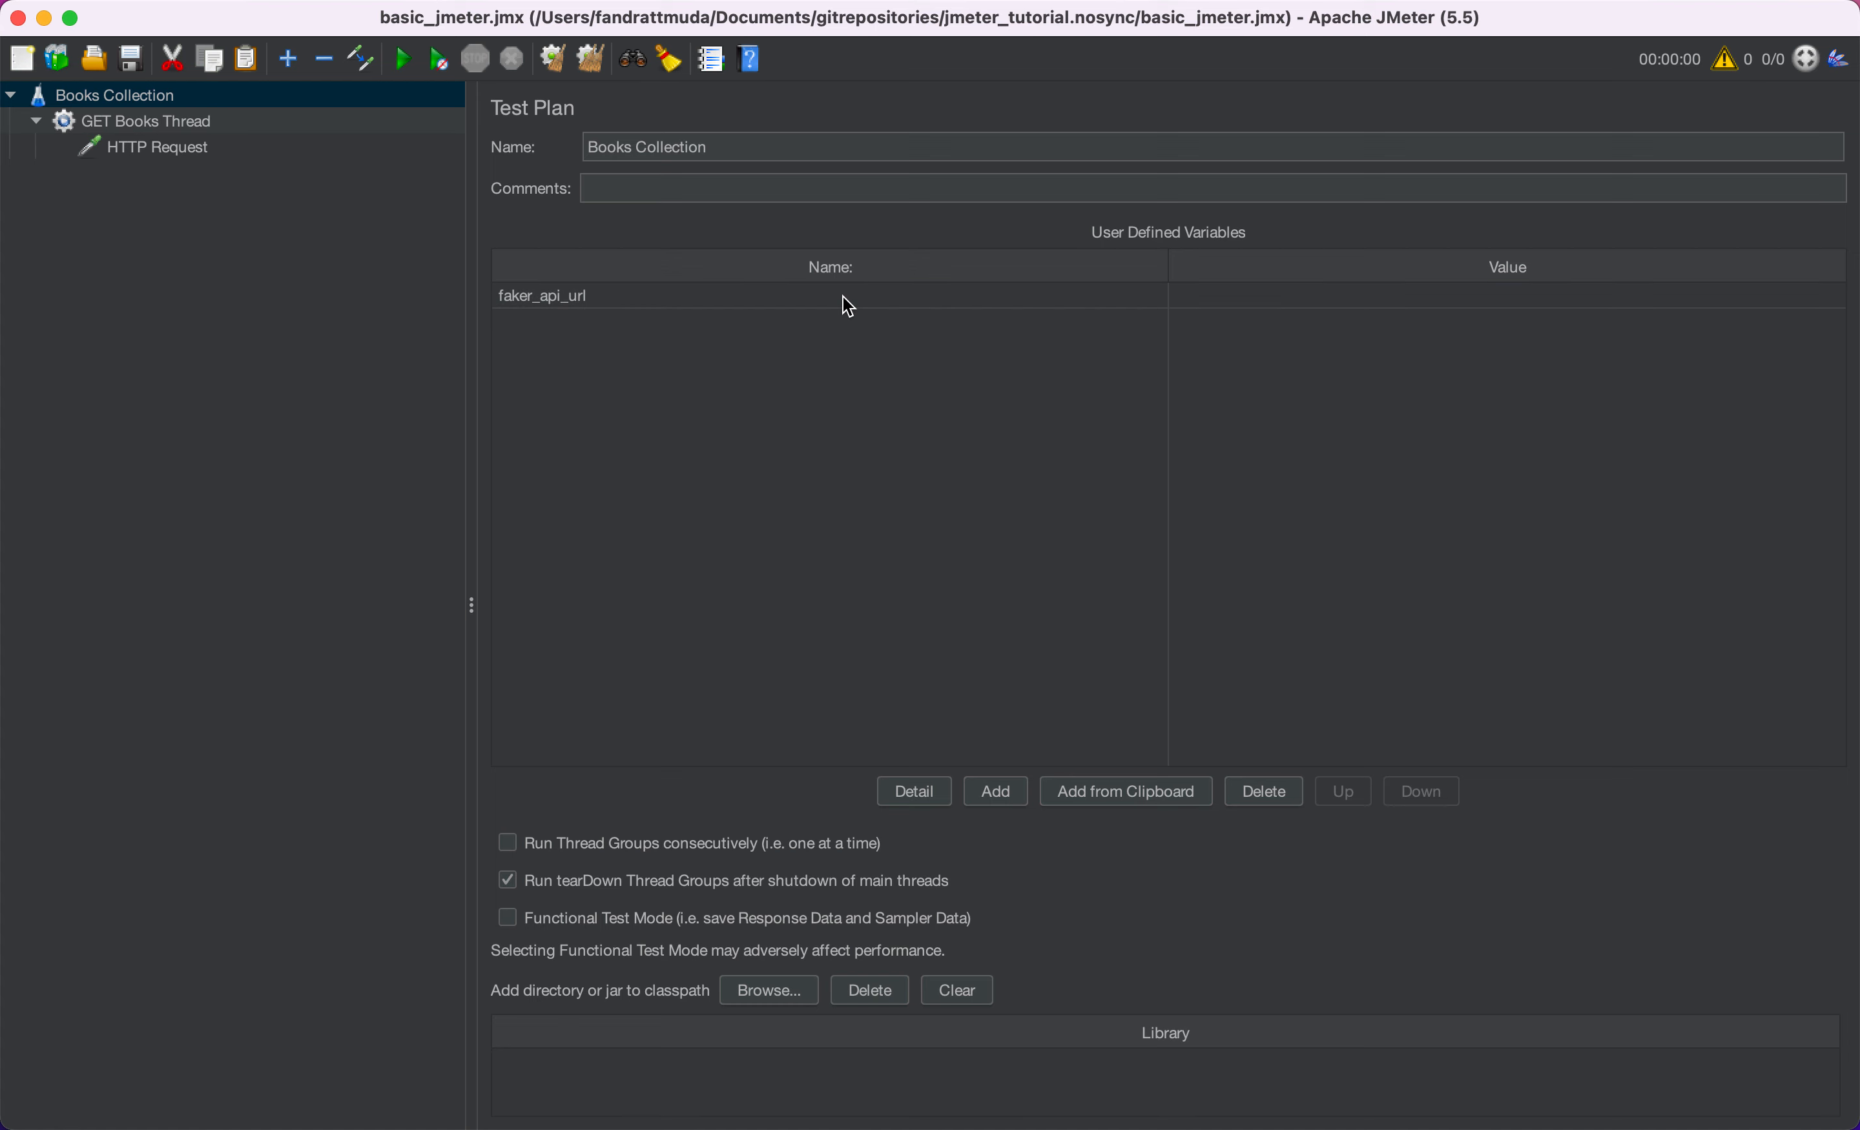
{"action": "double_click", "coordinate": [1331, 298]}
{"action": "key", "text": "super+v"}
{"action": "key", "text": "Return"}
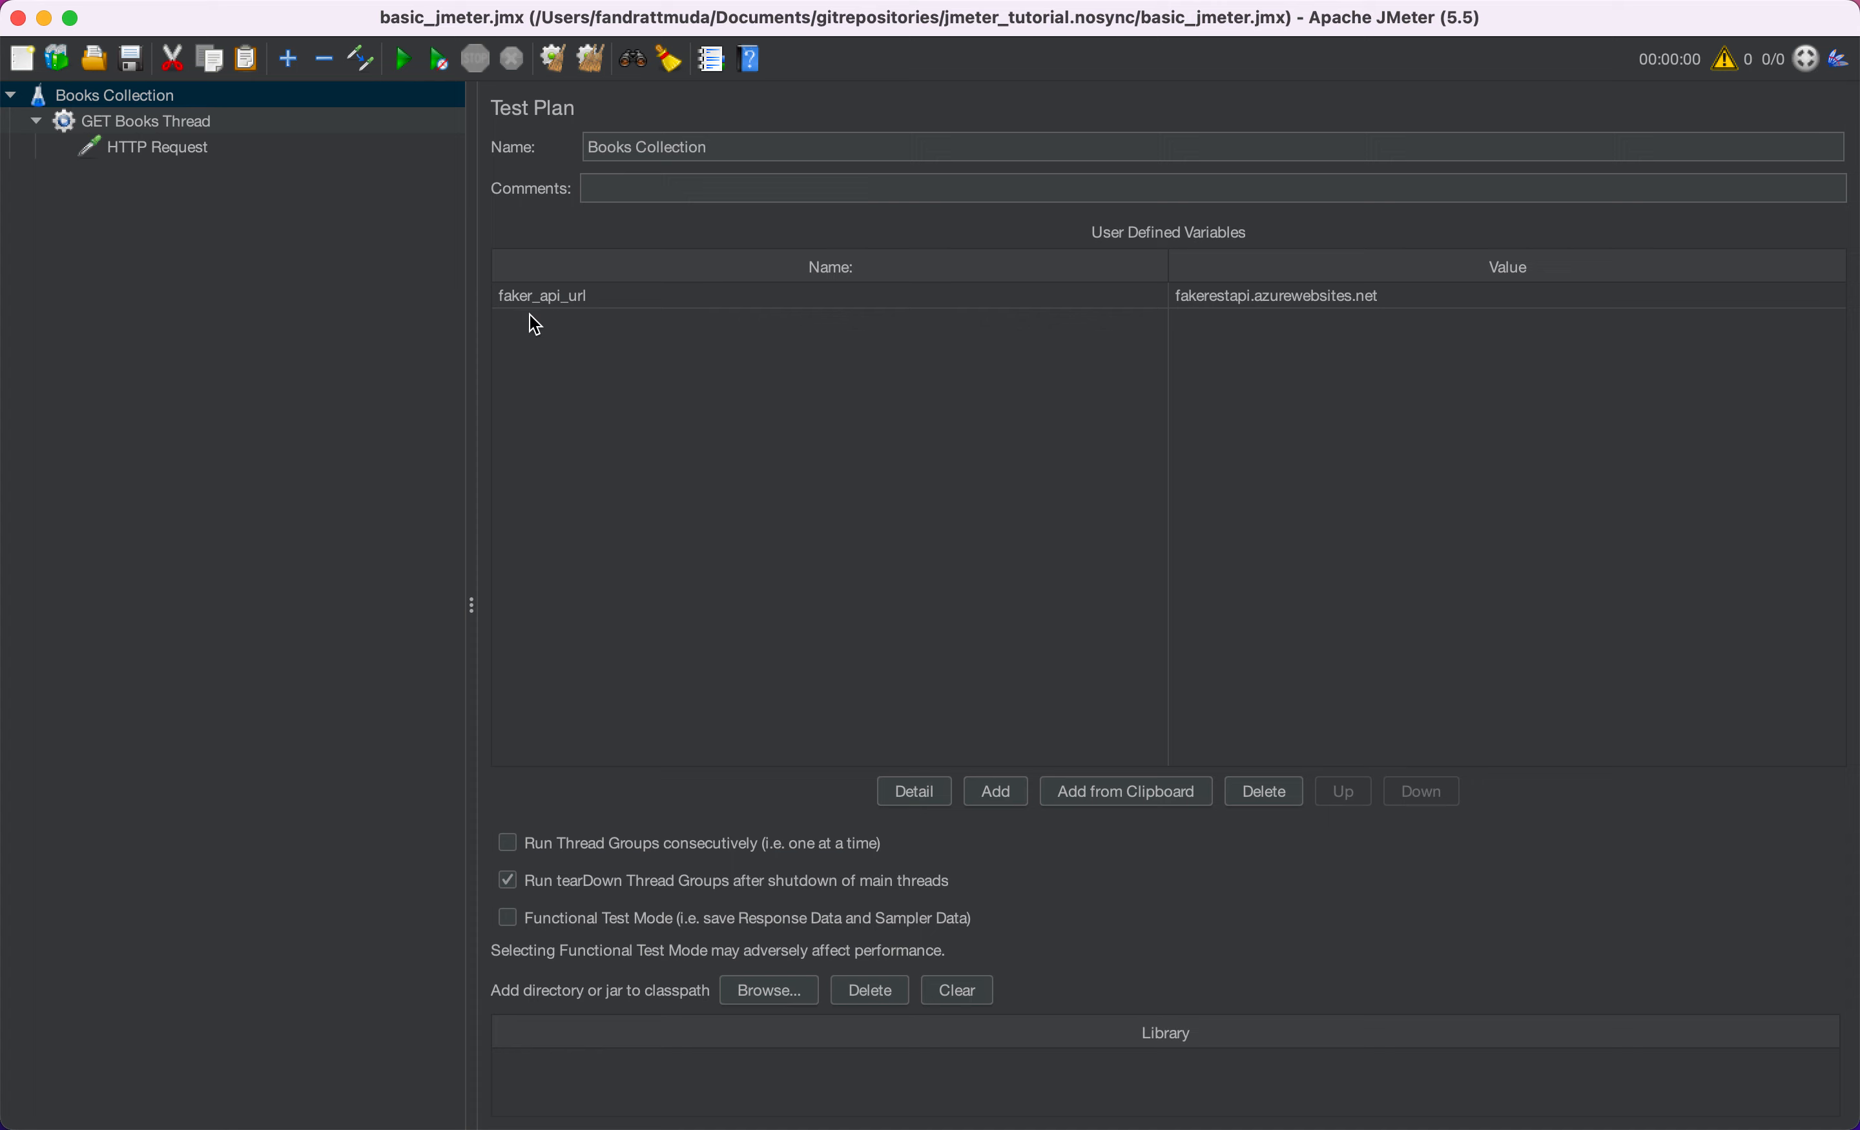
- Replace the HTTP request's server name with the variable reference ${faker_api_url}
{"action": "double_click", "coordinate": [620, 305]}
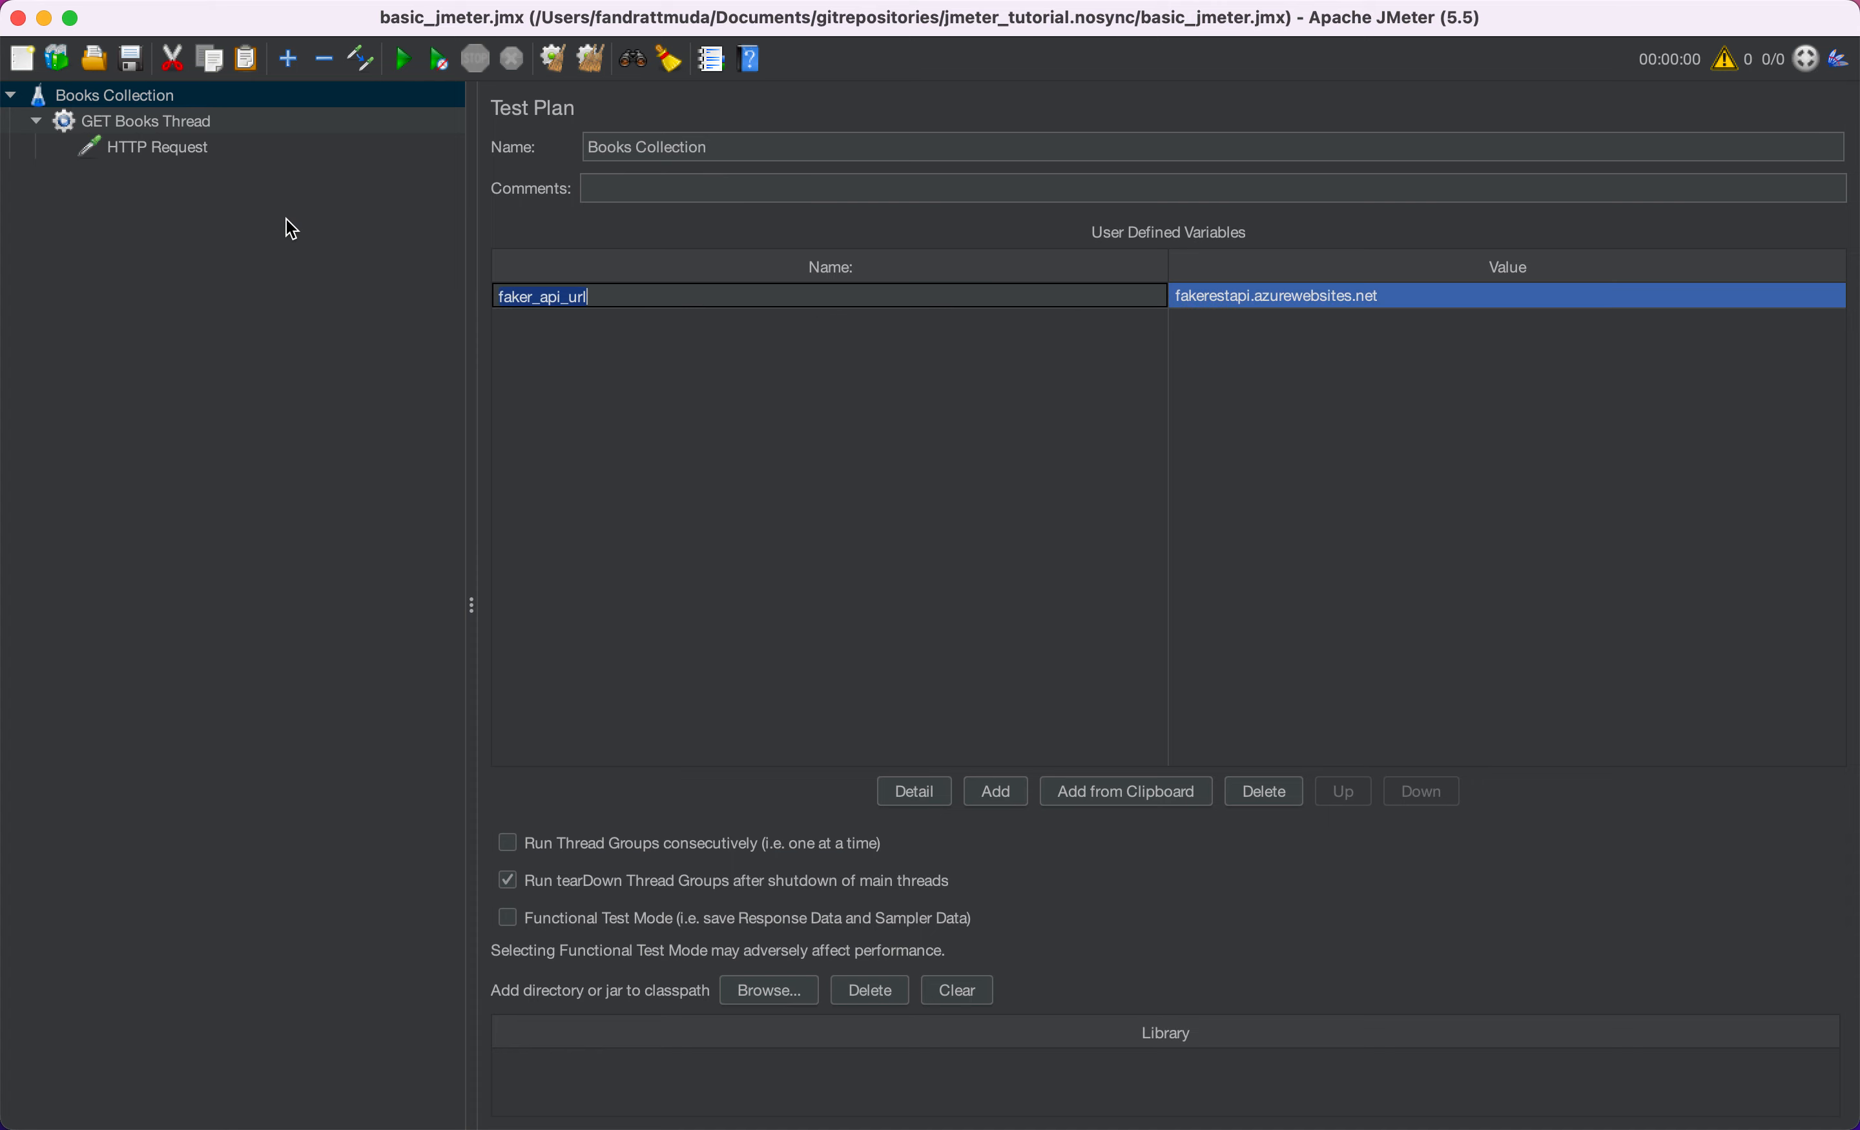
{"action": "left_click", "coordinate": [137, 124]}
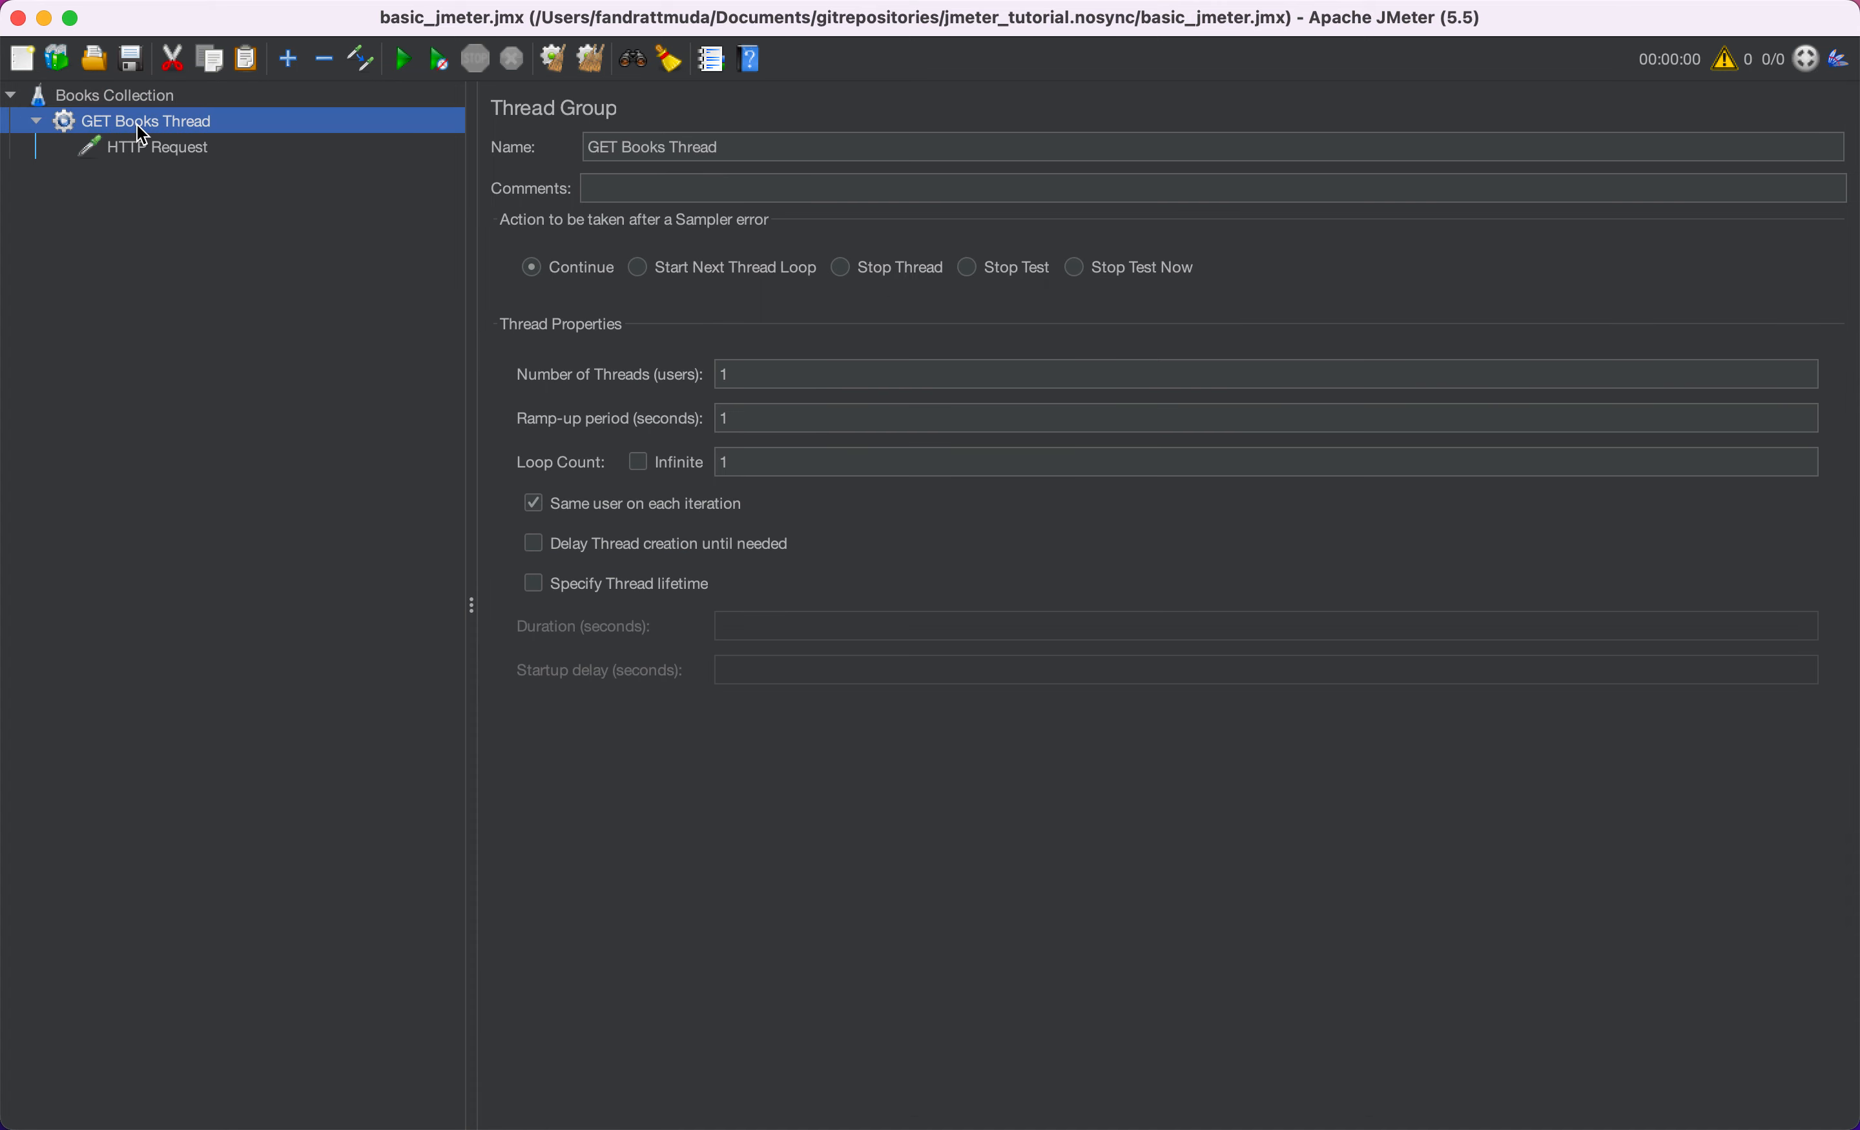
{"action": "left_click", "coordinate": [251, 147]}
{"action": "left_click", "coordinate": [1183, 310]}
{"action": "key", "text": "super+a"}
{"action": "type", "text": "${faker_api_url}"}
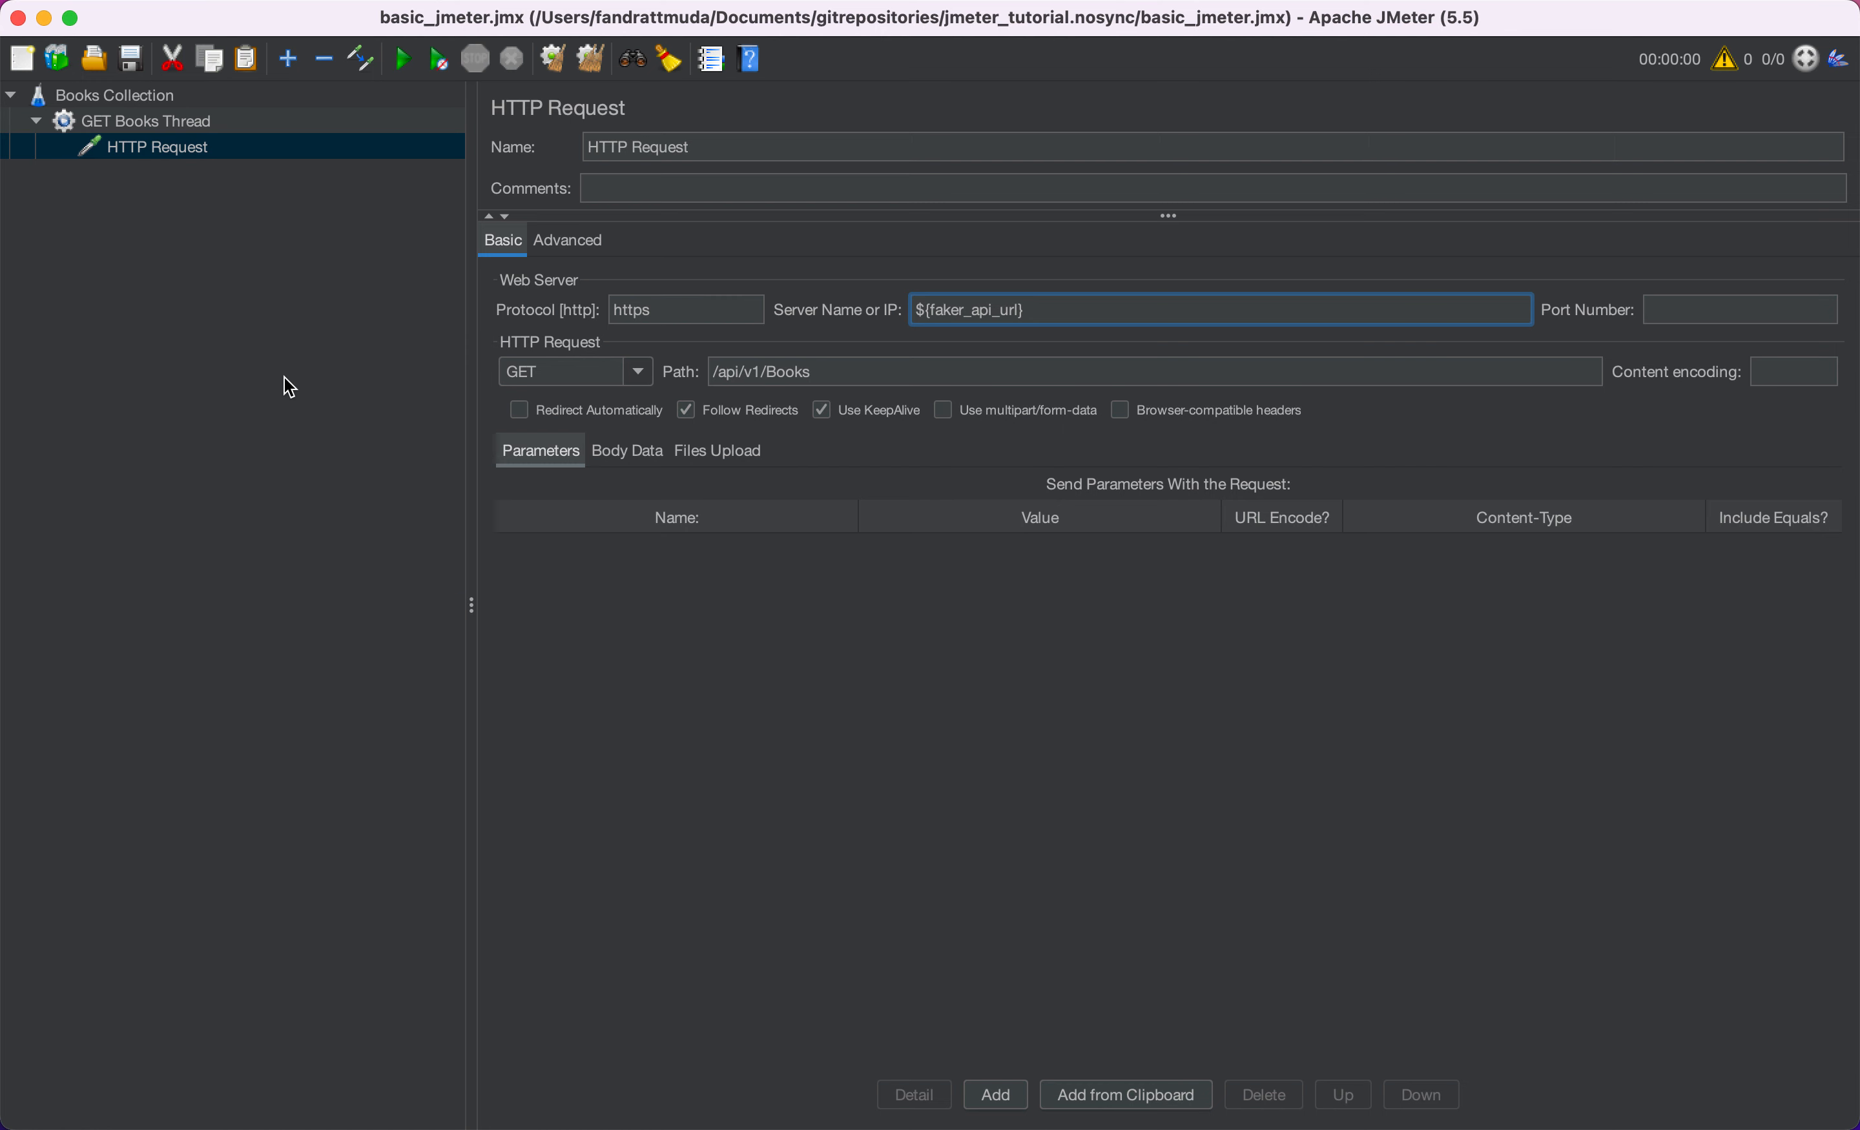
{"action": "double_click", "coordinate": [977, 309]}
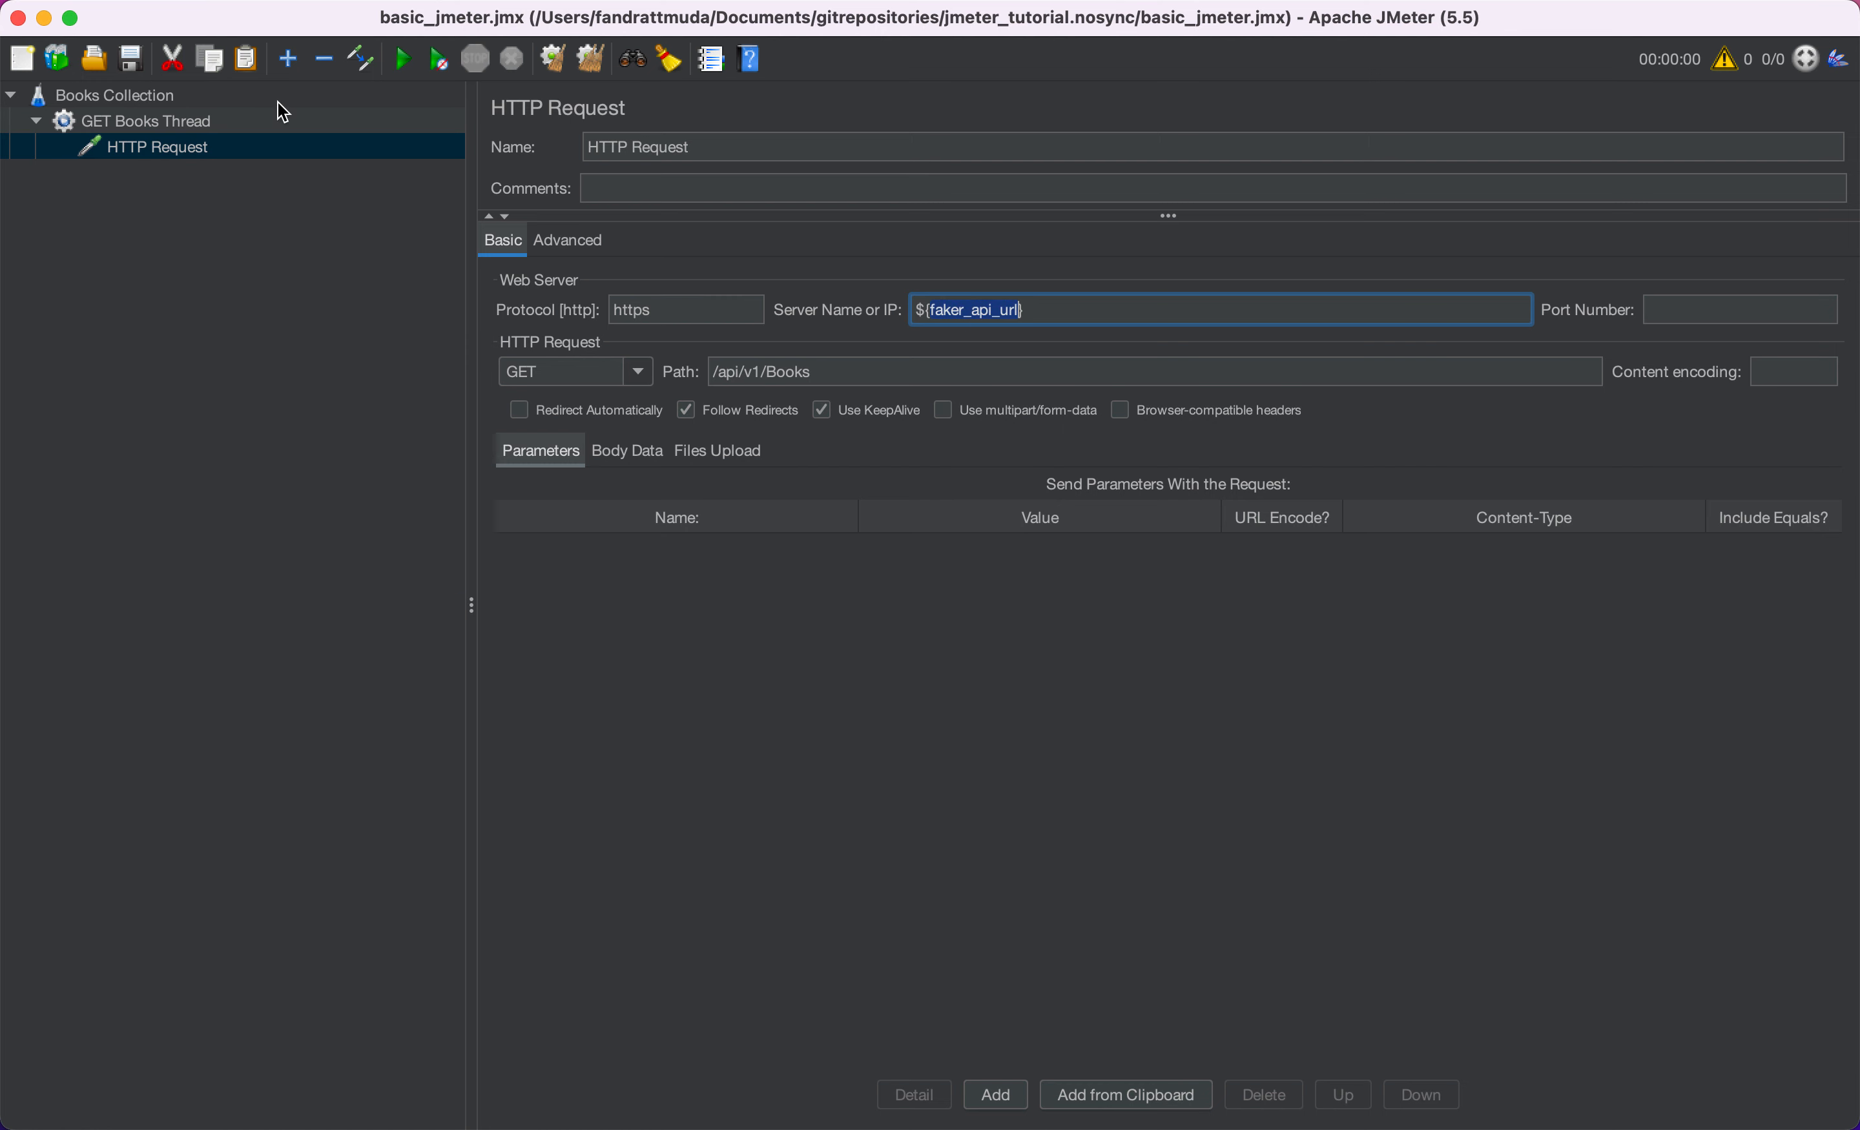
{"action": "left_click", "coordinate": [126, 99]}
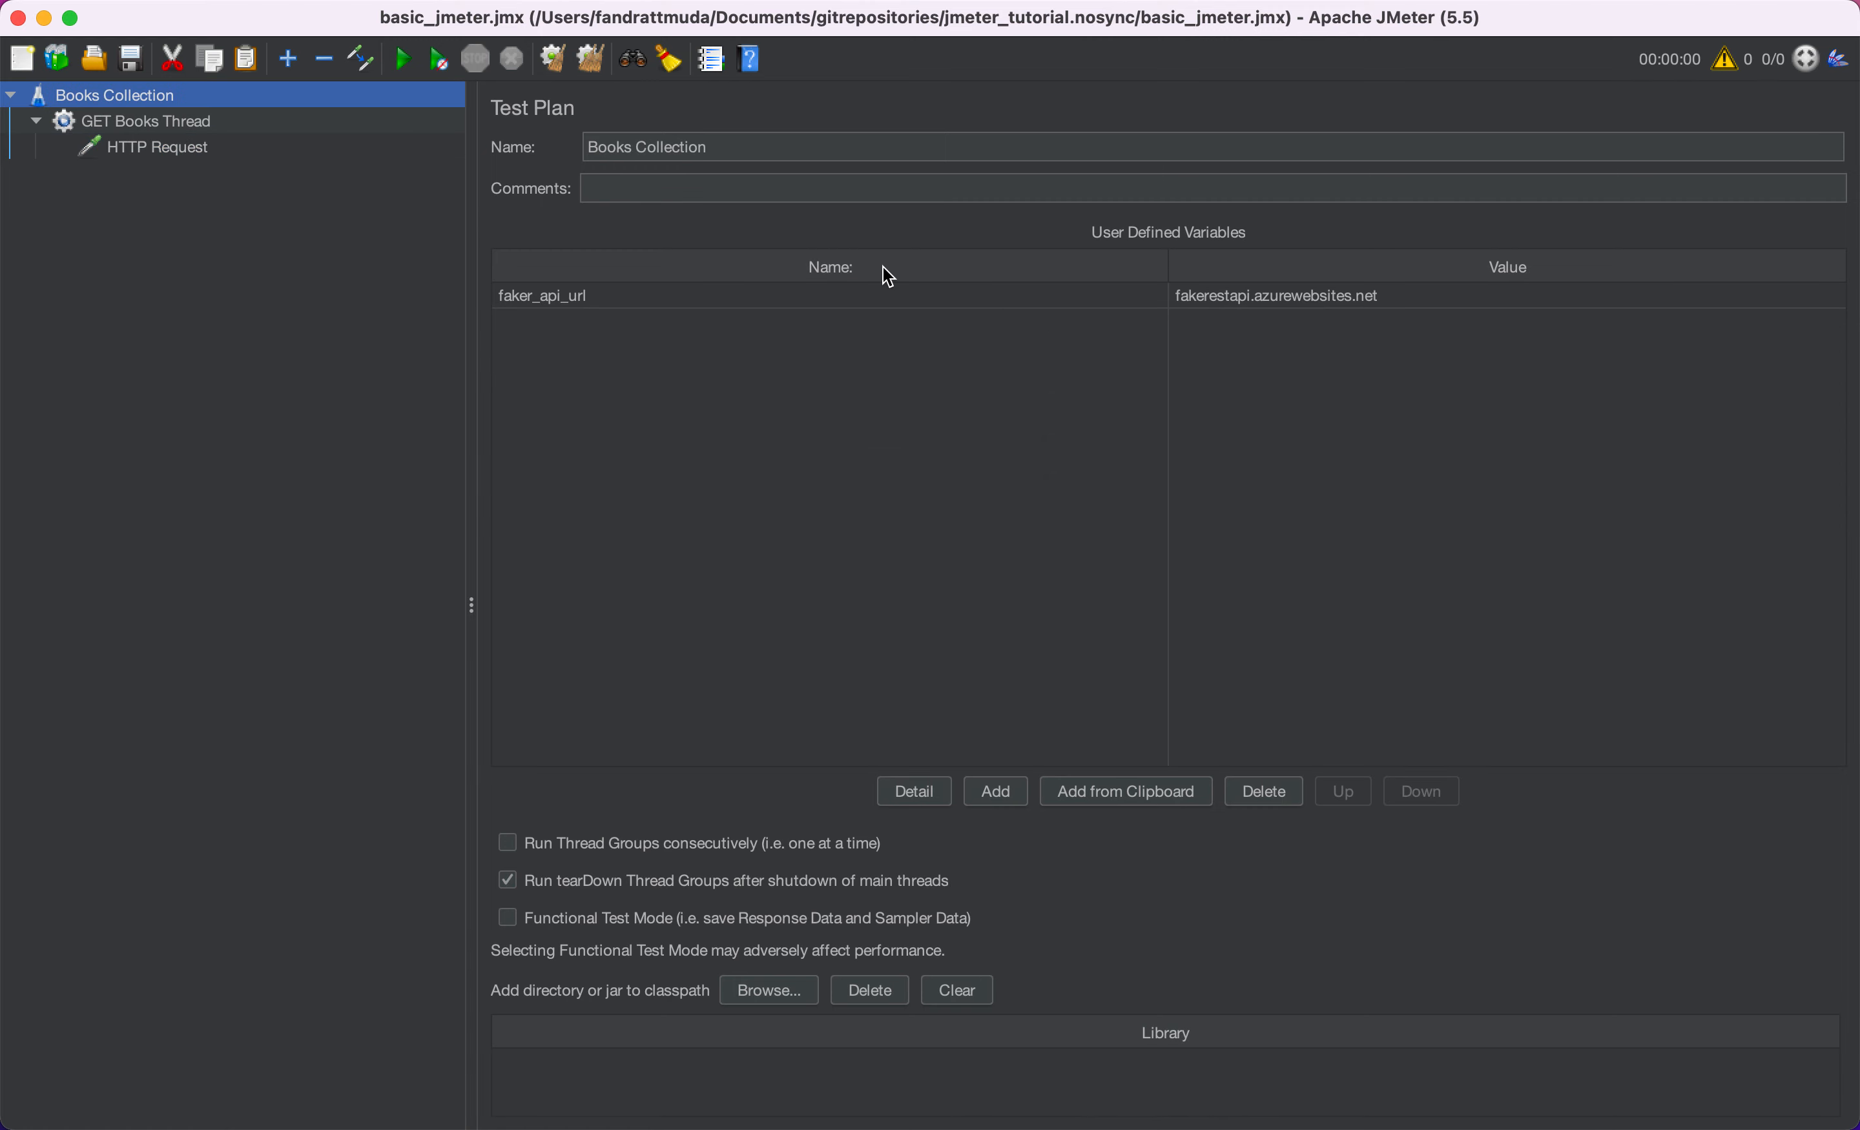
{"action": "left_click", "coordinate": [151, 126]}
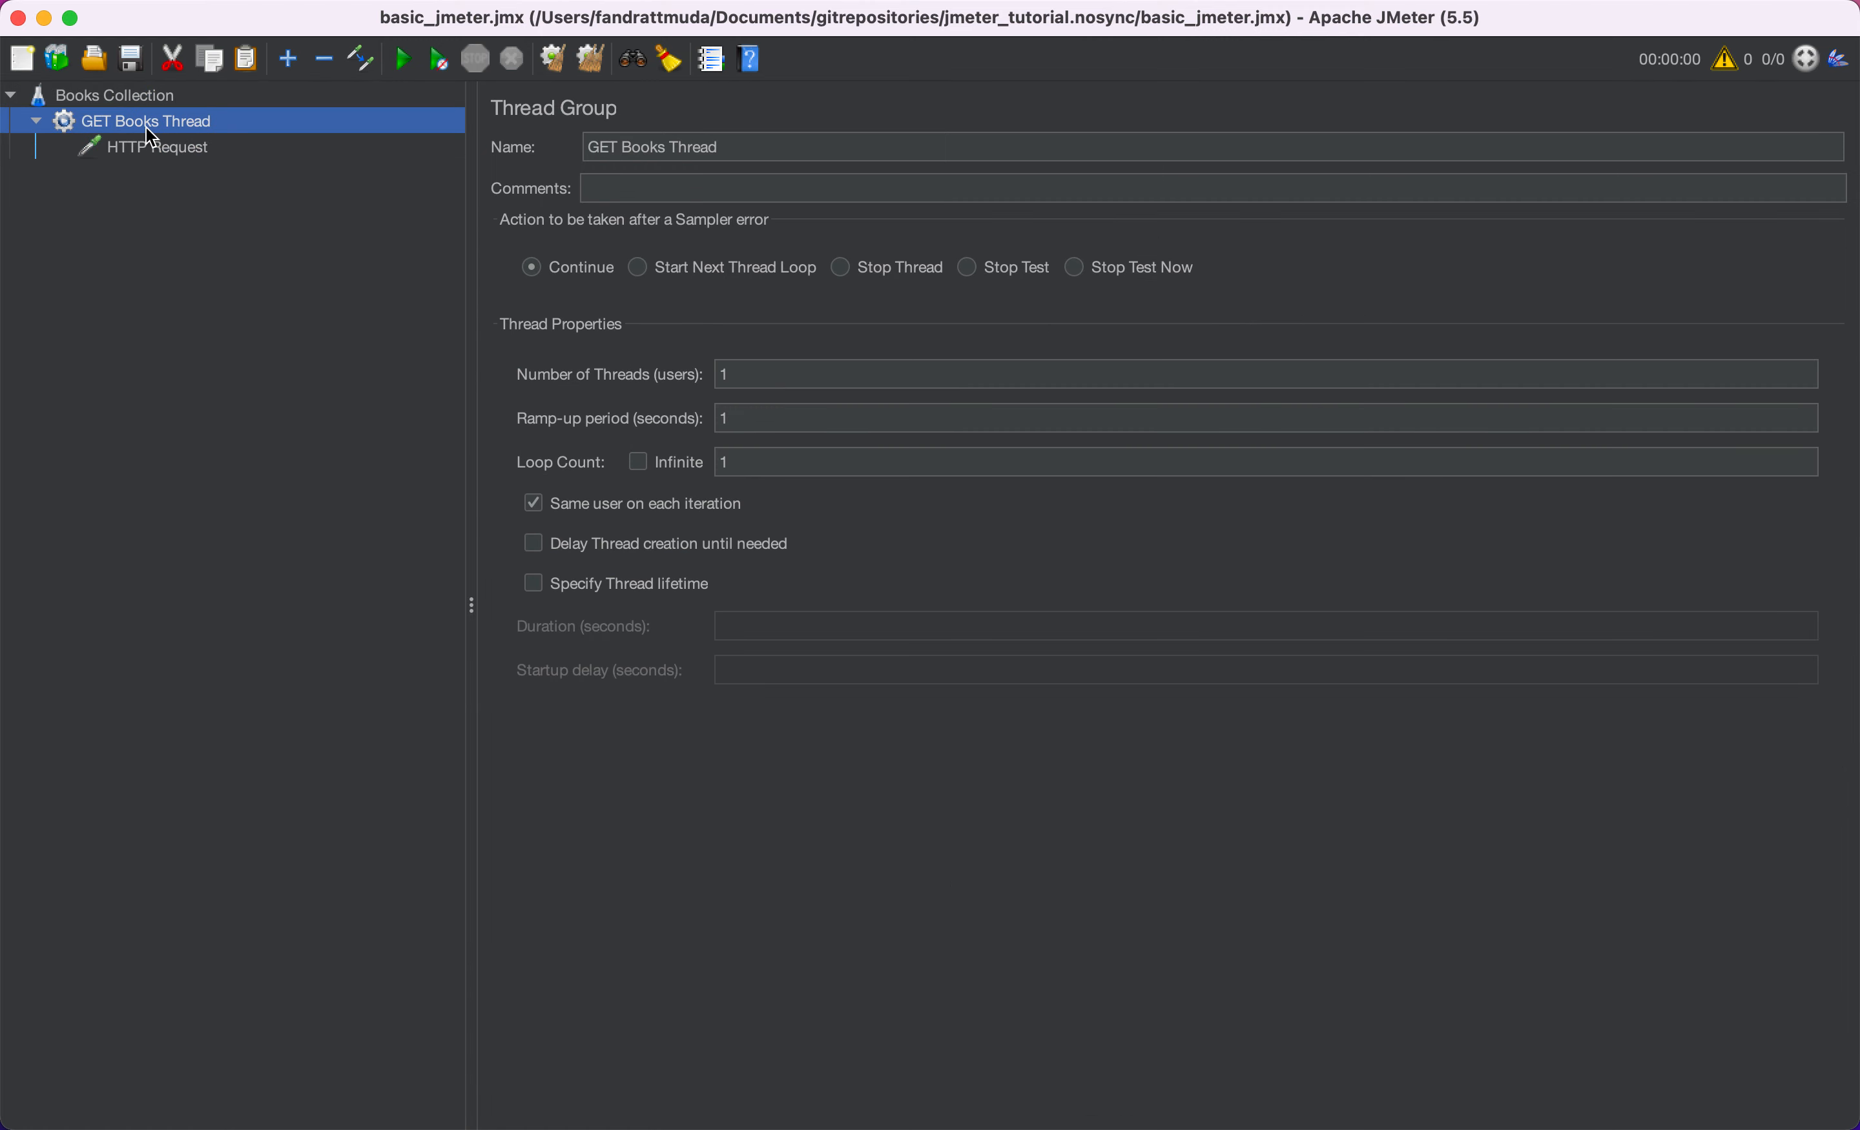
{"action": "left_click", "coordinate": [140, 154]}
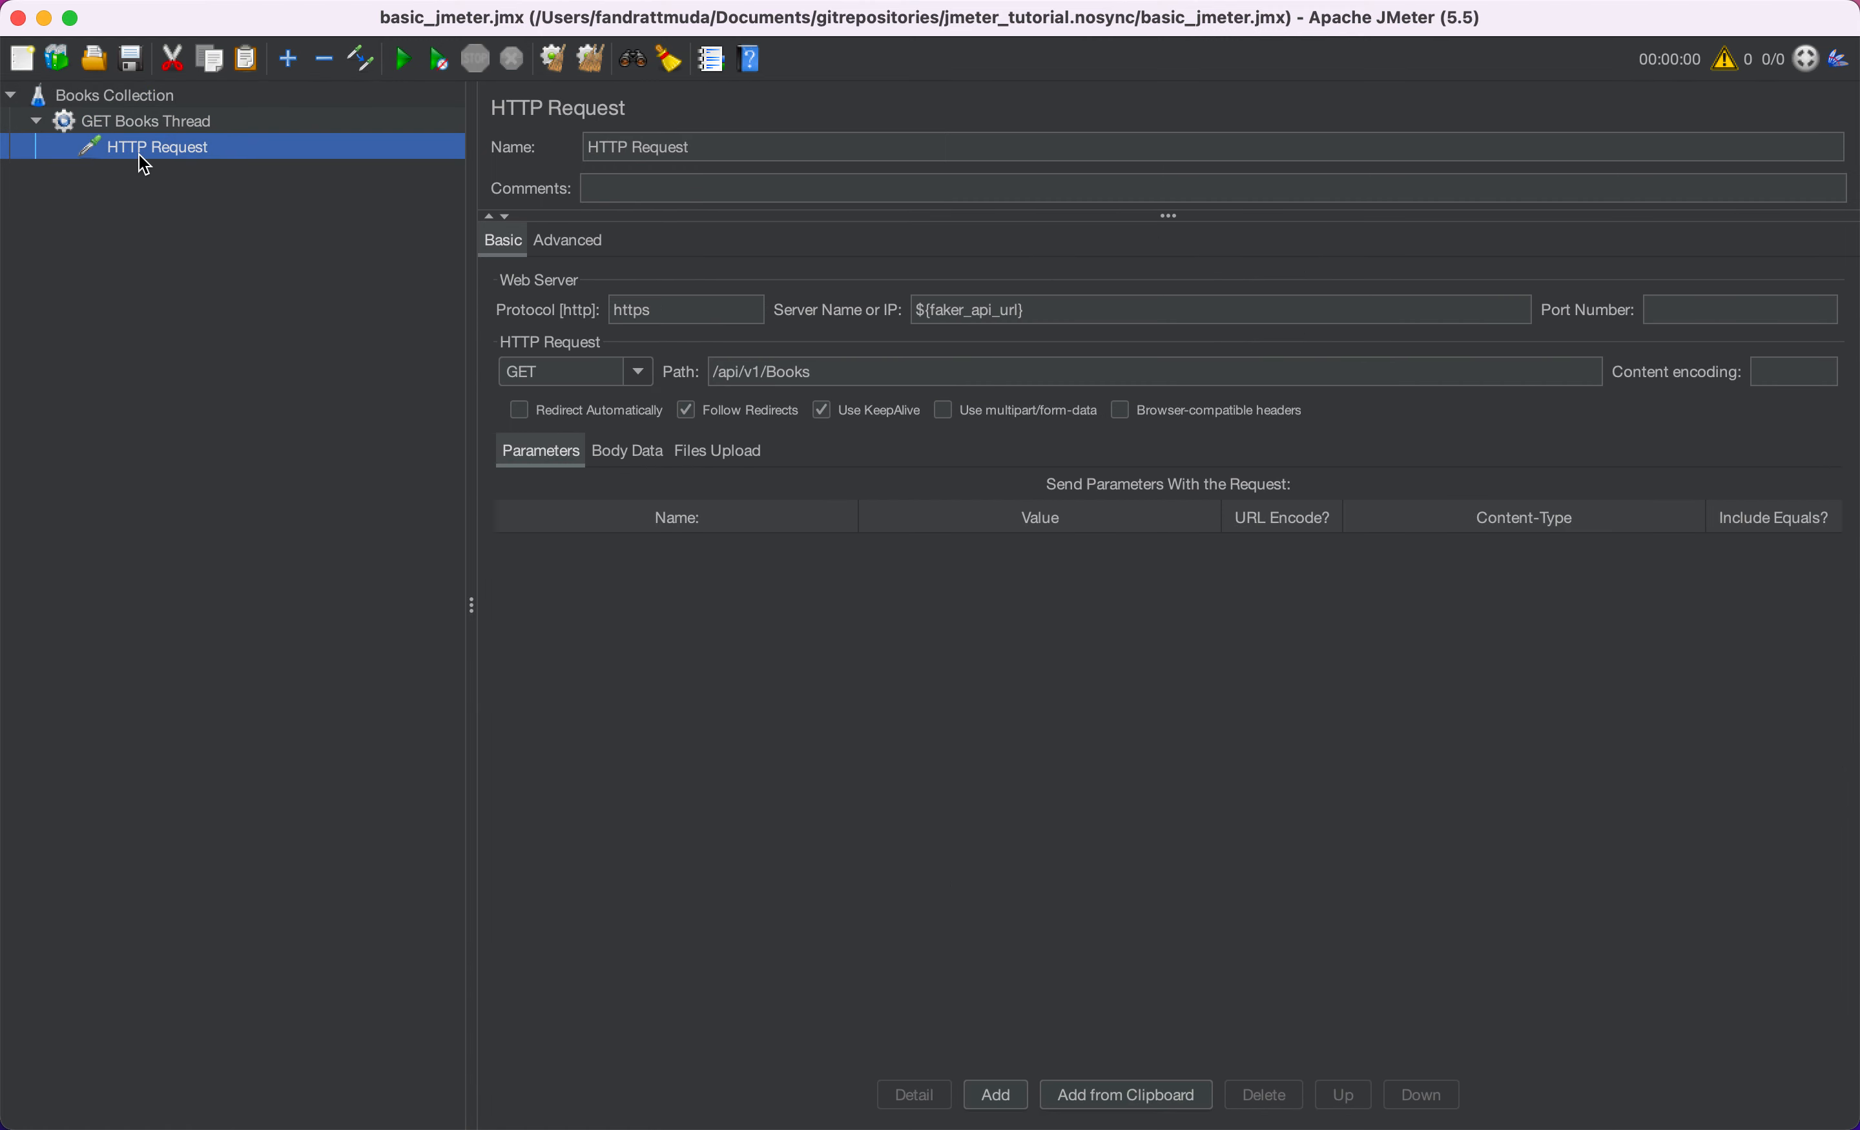
- Add a View Results Tree listener to the GET Books Thread group
{"action": "left_click", "coordinate": [174, 127]}
{"action": "right_click", "coordinate": [179, 137]}
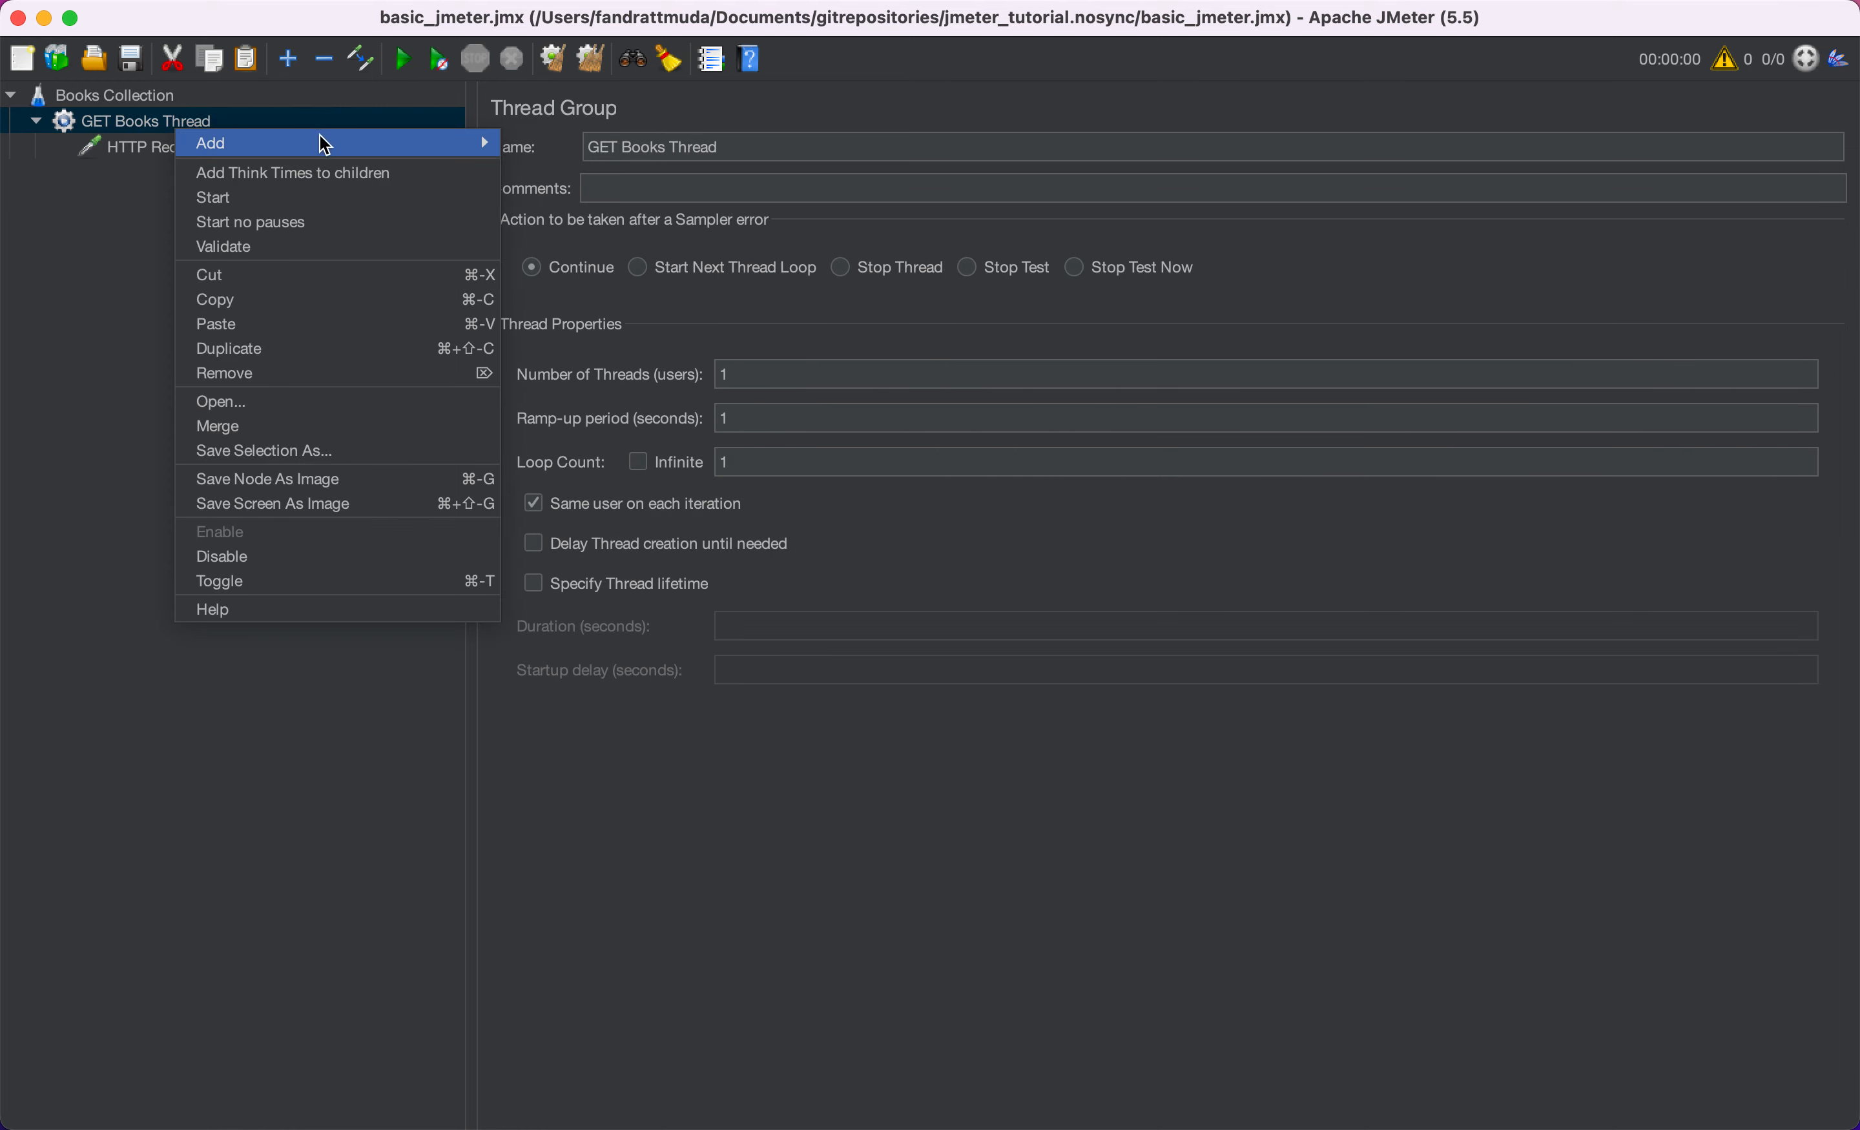
{"action": "mouse_move", "coordinate": [323, 144]}
{"action": "mouse_move", "coordinate": [616, 381]}
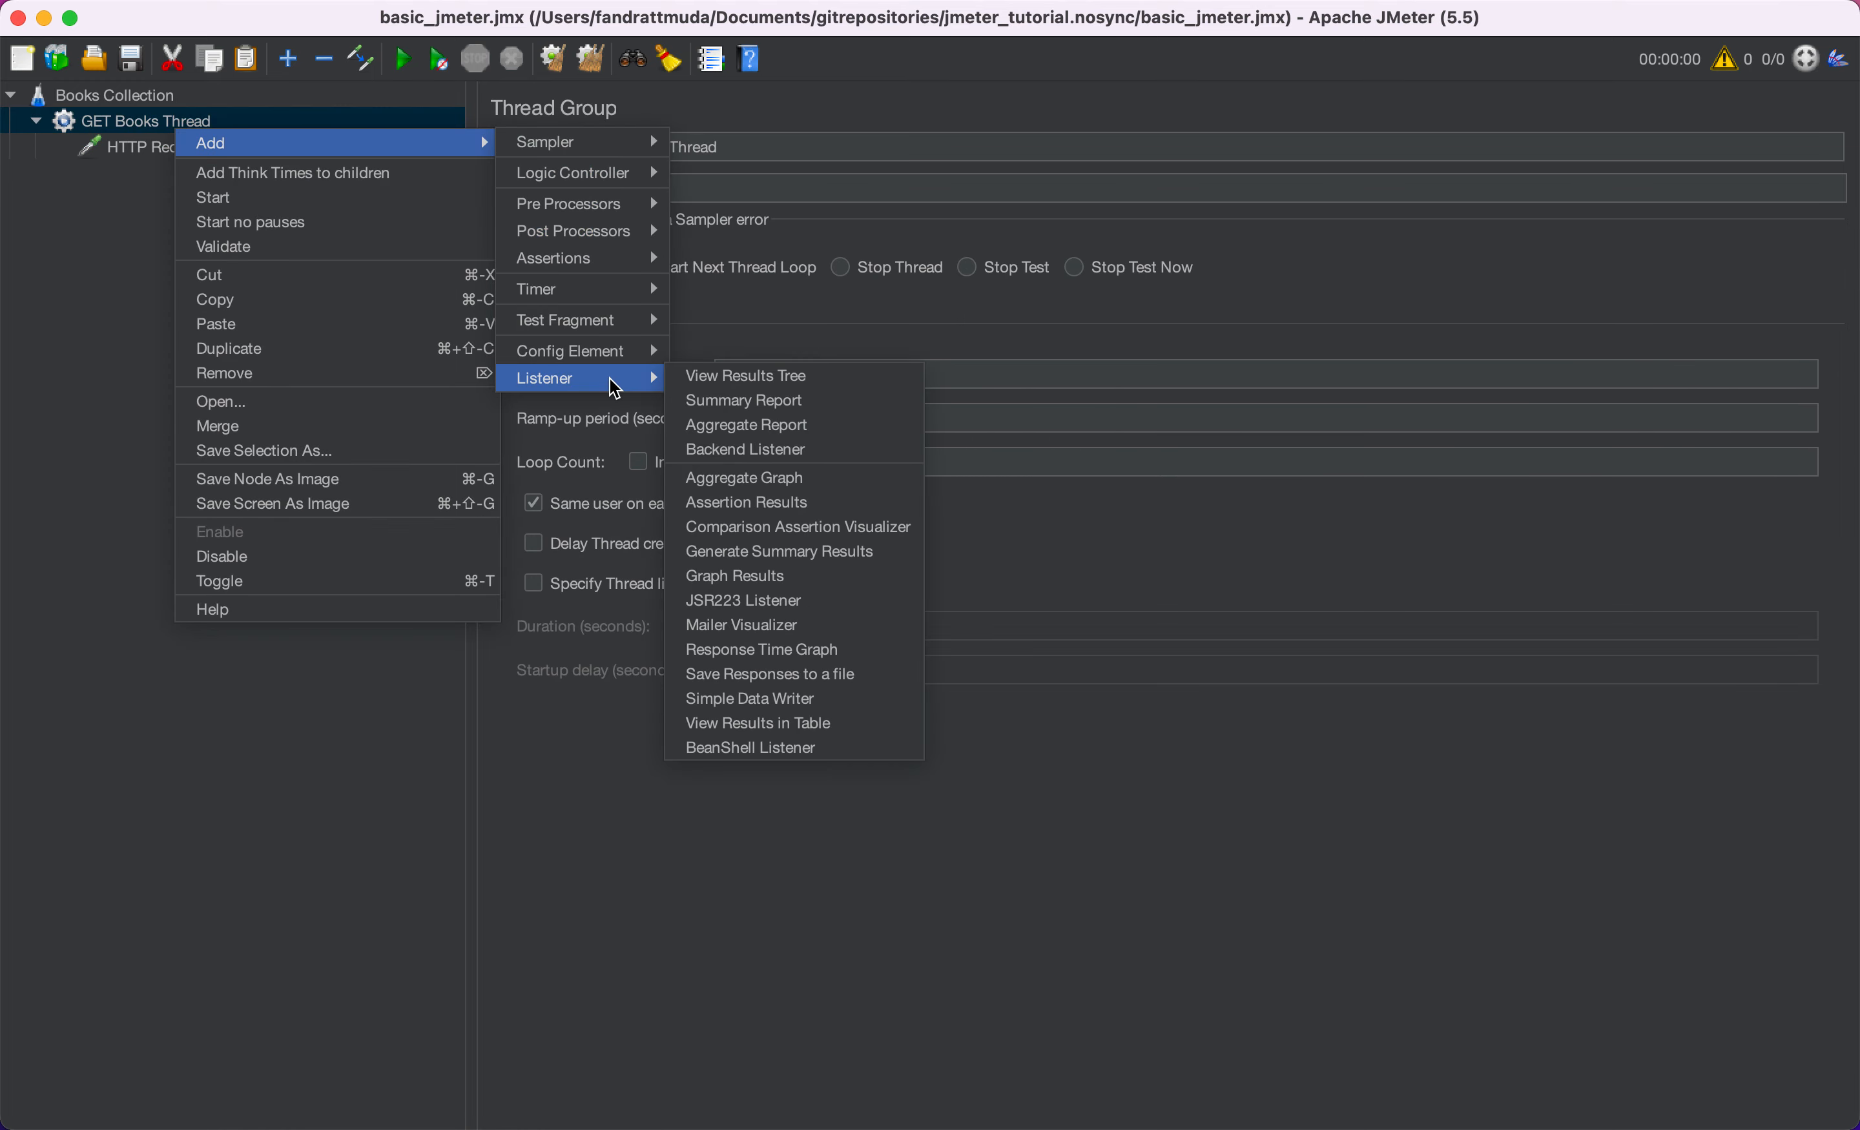
{"action": "left_click", "coordinate": [742, 377]}
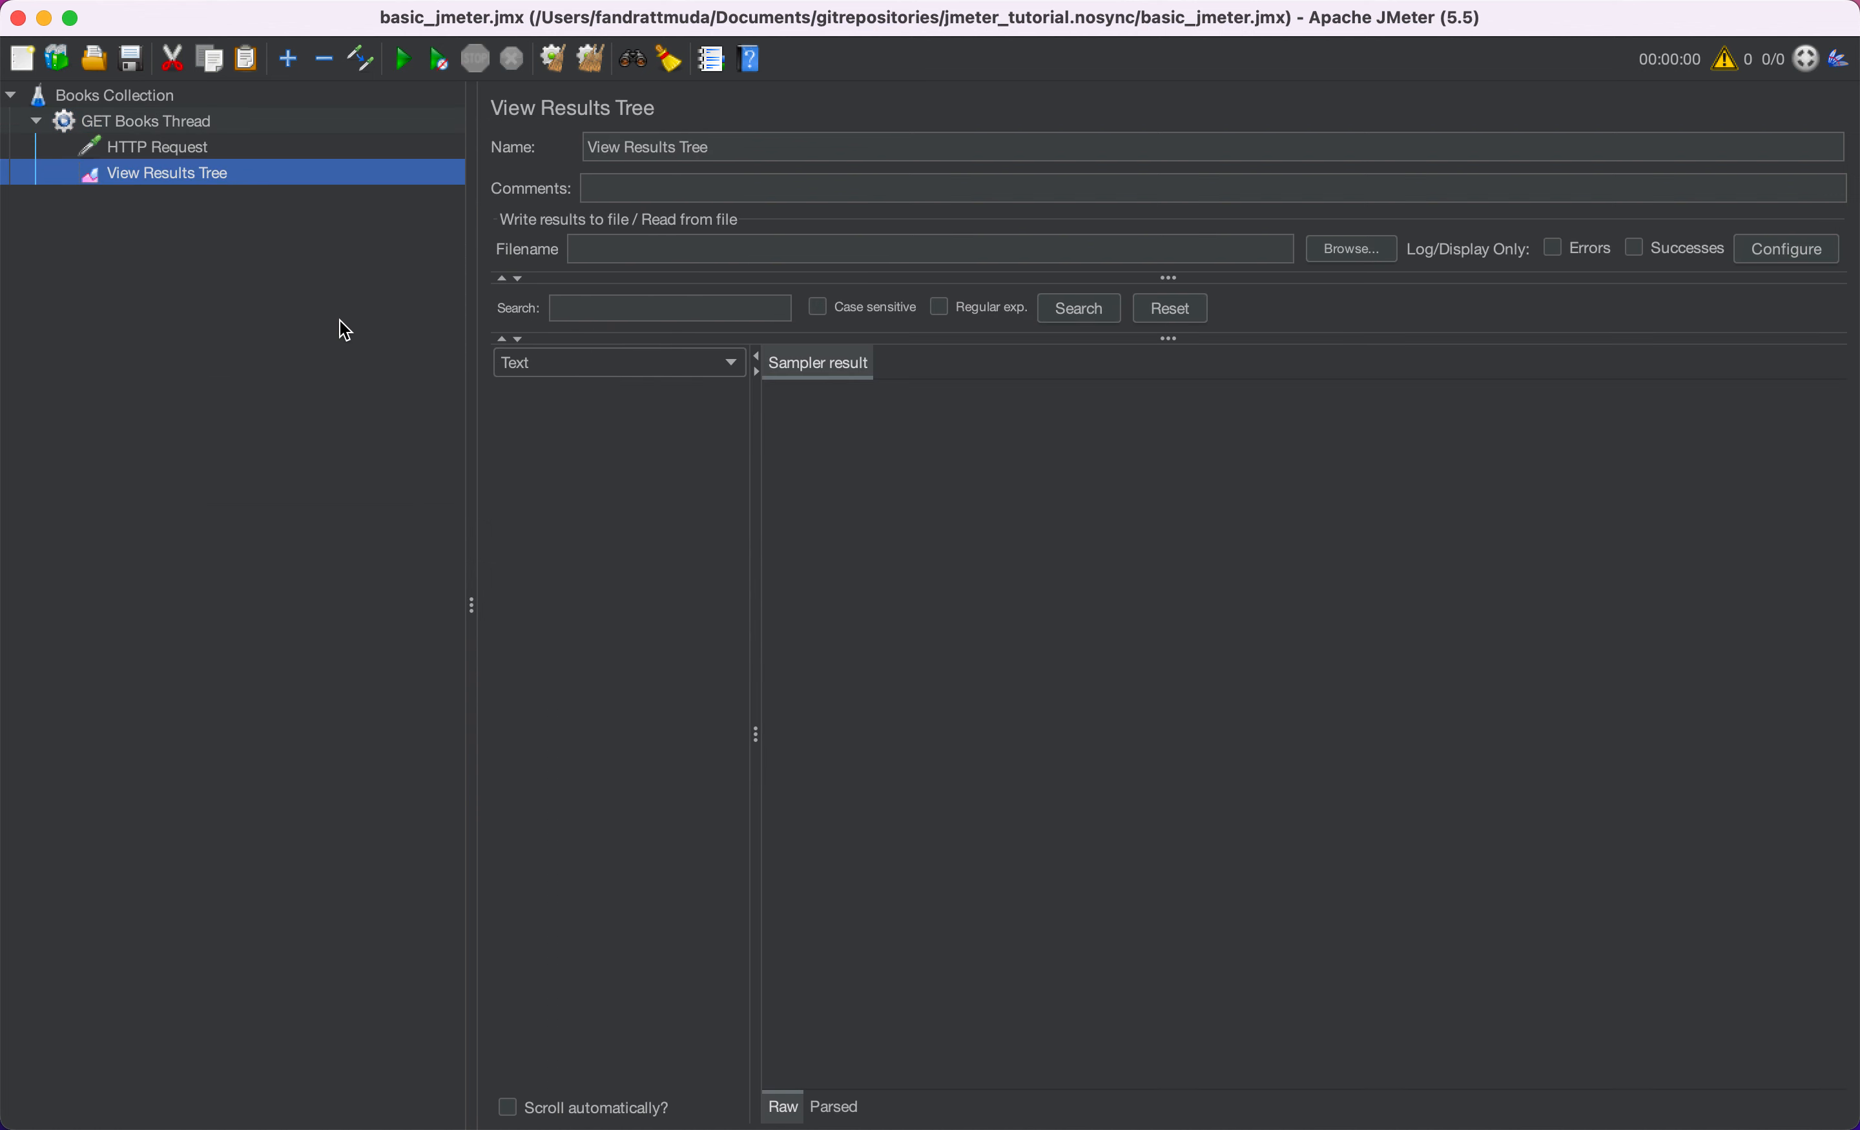
- Run the test plan and open the HTTP request's sampler result in the View Results Tree
{"action": "left_click", "coordinate": [149, 136]}
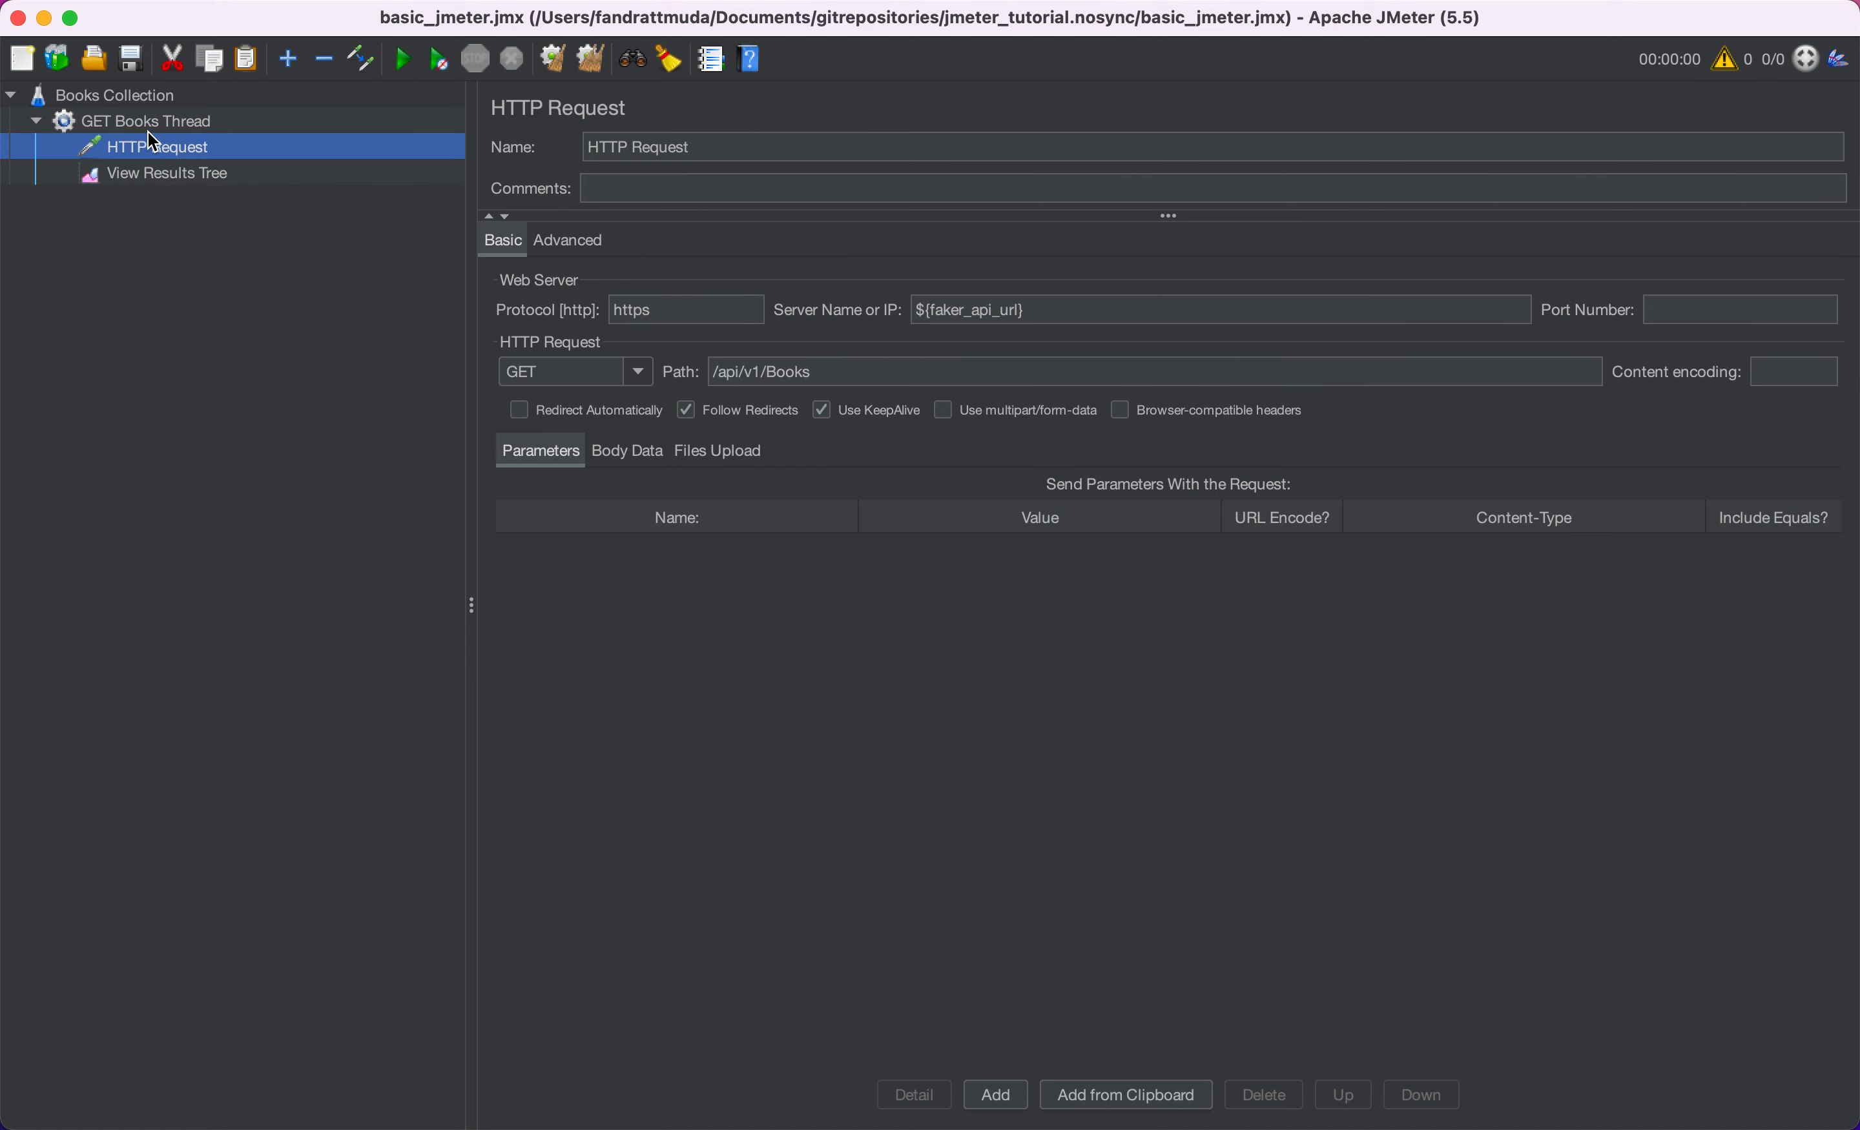
{"action": "left_click", "coordinate": [406, 69]}
{"action": "left_click", "coordinate": [160, 177]}
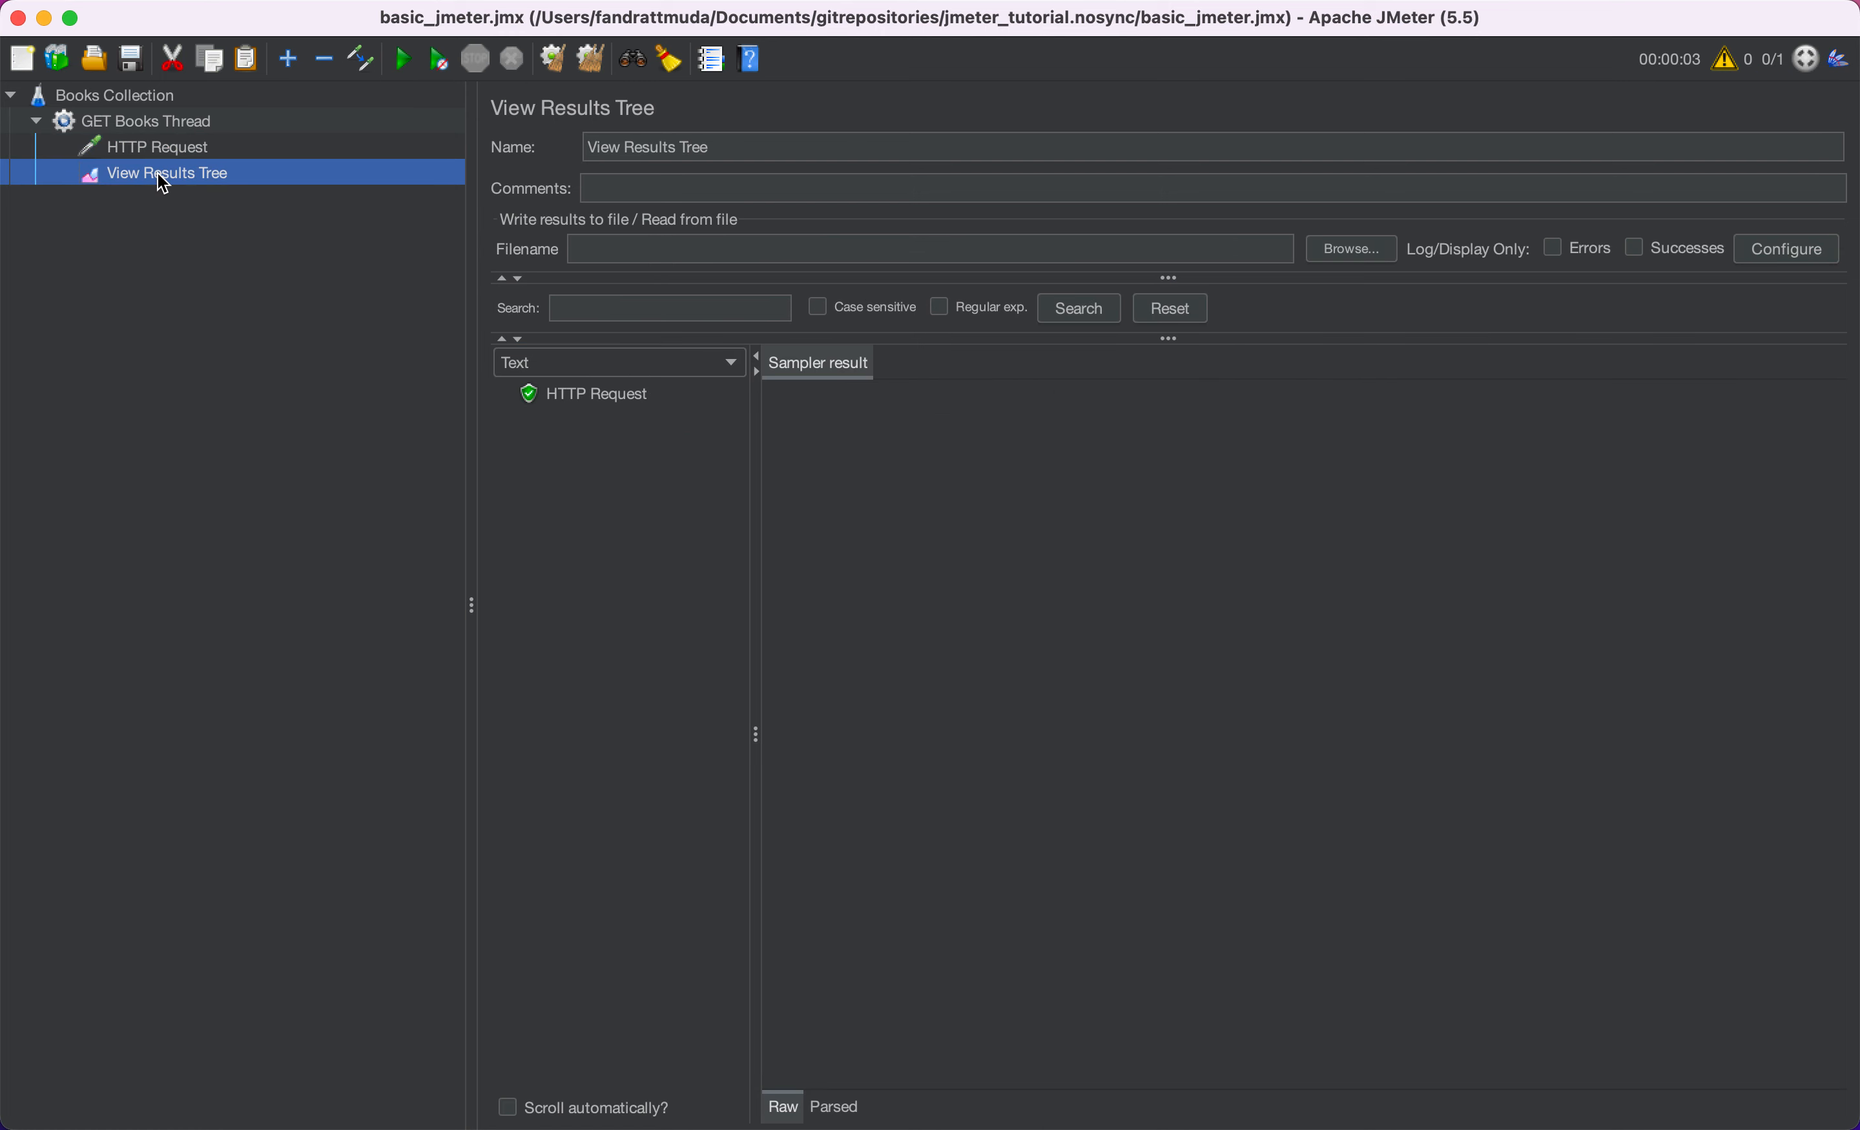
{"action": "left_click", "coordinate": [590, 395]}
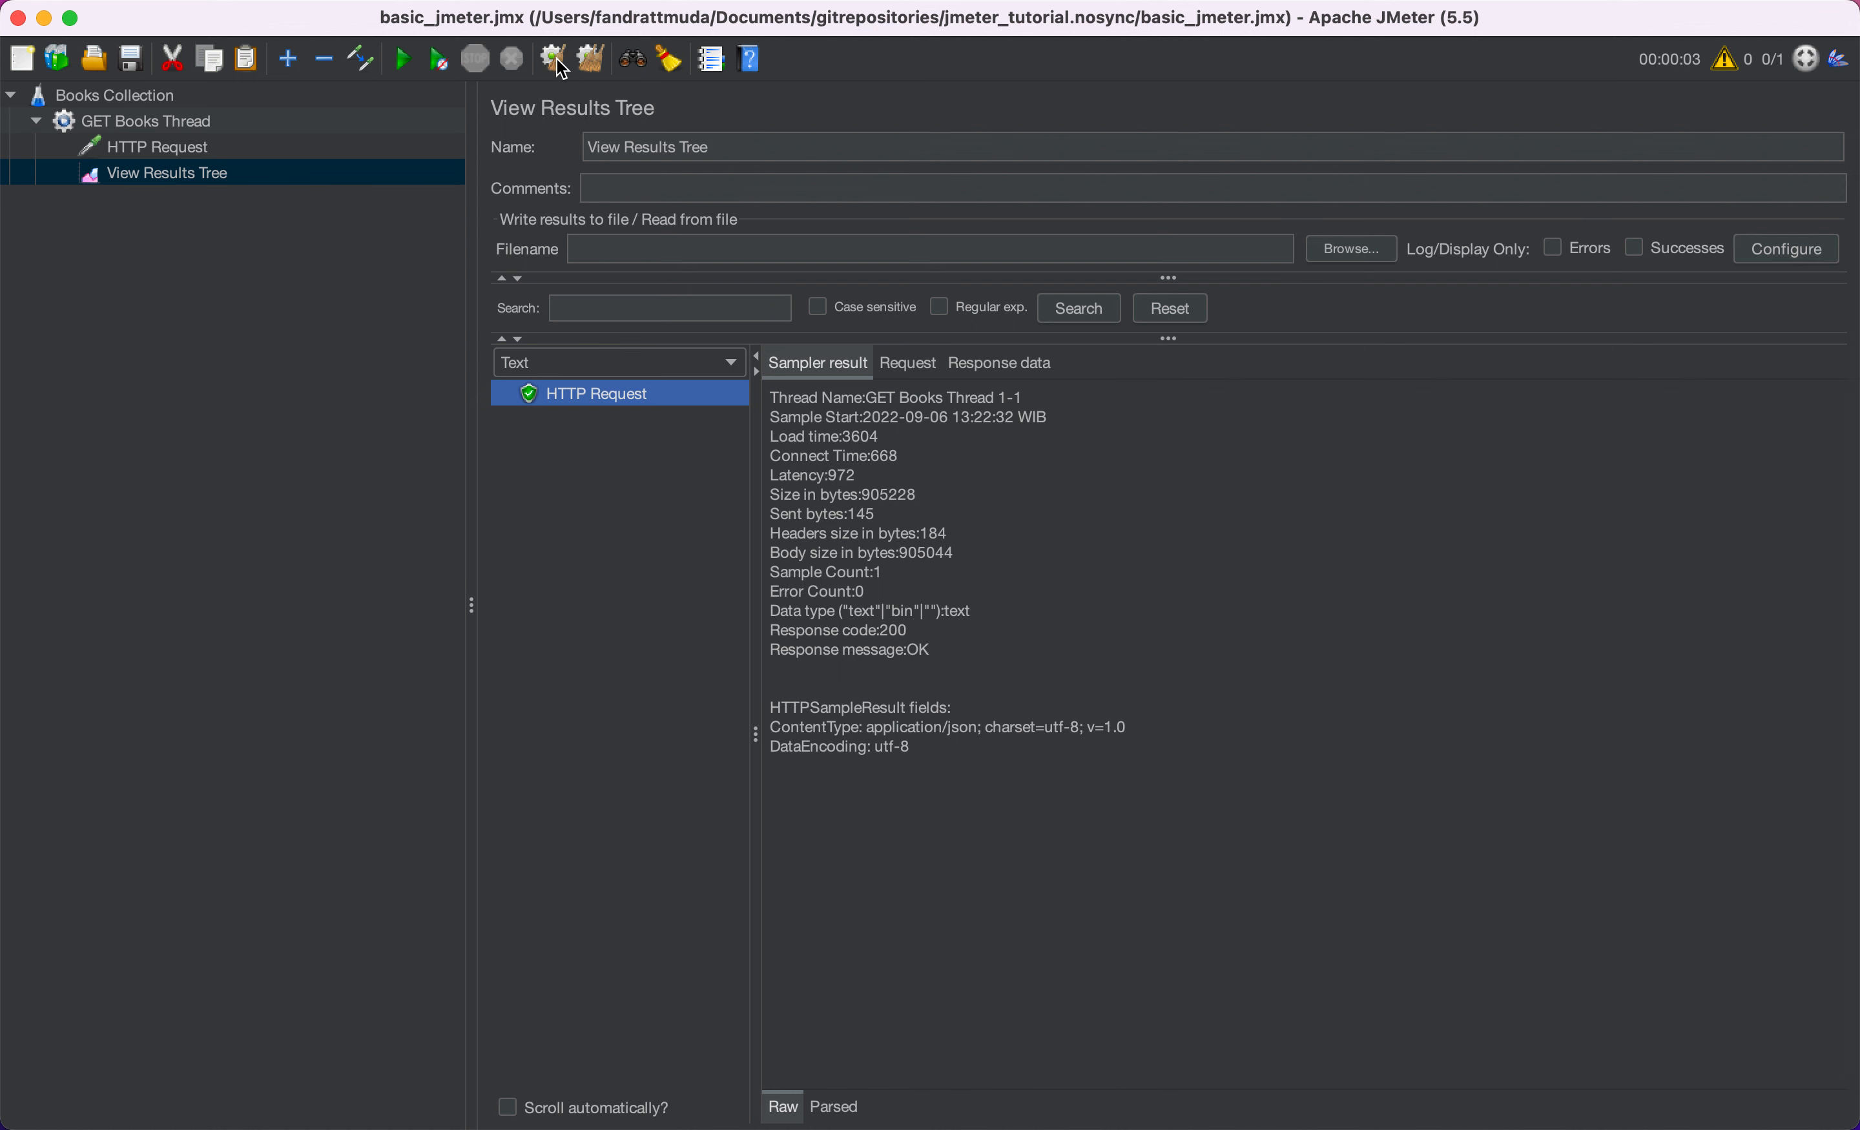
- Clear all recorded test results and check the View Results Tree
{"action": "key", "text": "Up"}
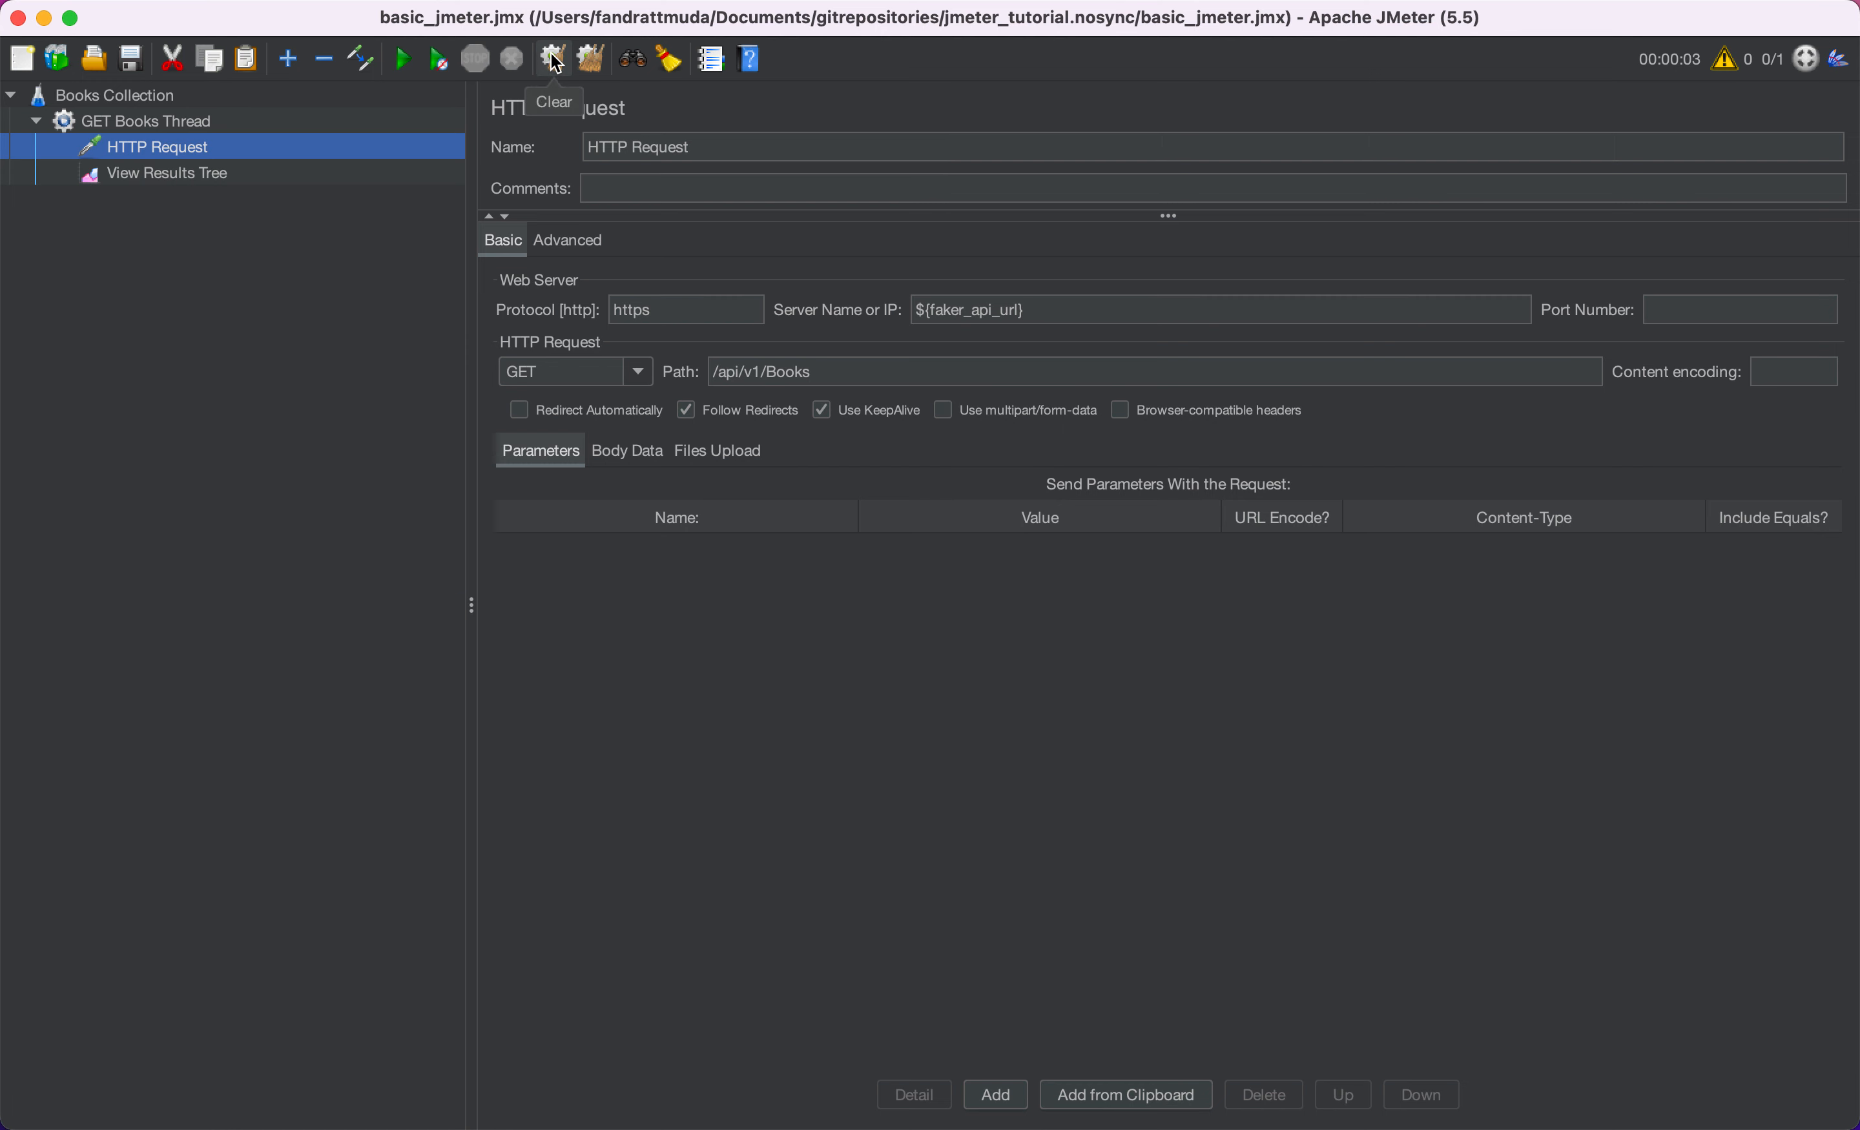
{"action": "left_click", "coordinate": [594, 58]}
{"action": "left_click", "coordinate": [211, 179]}
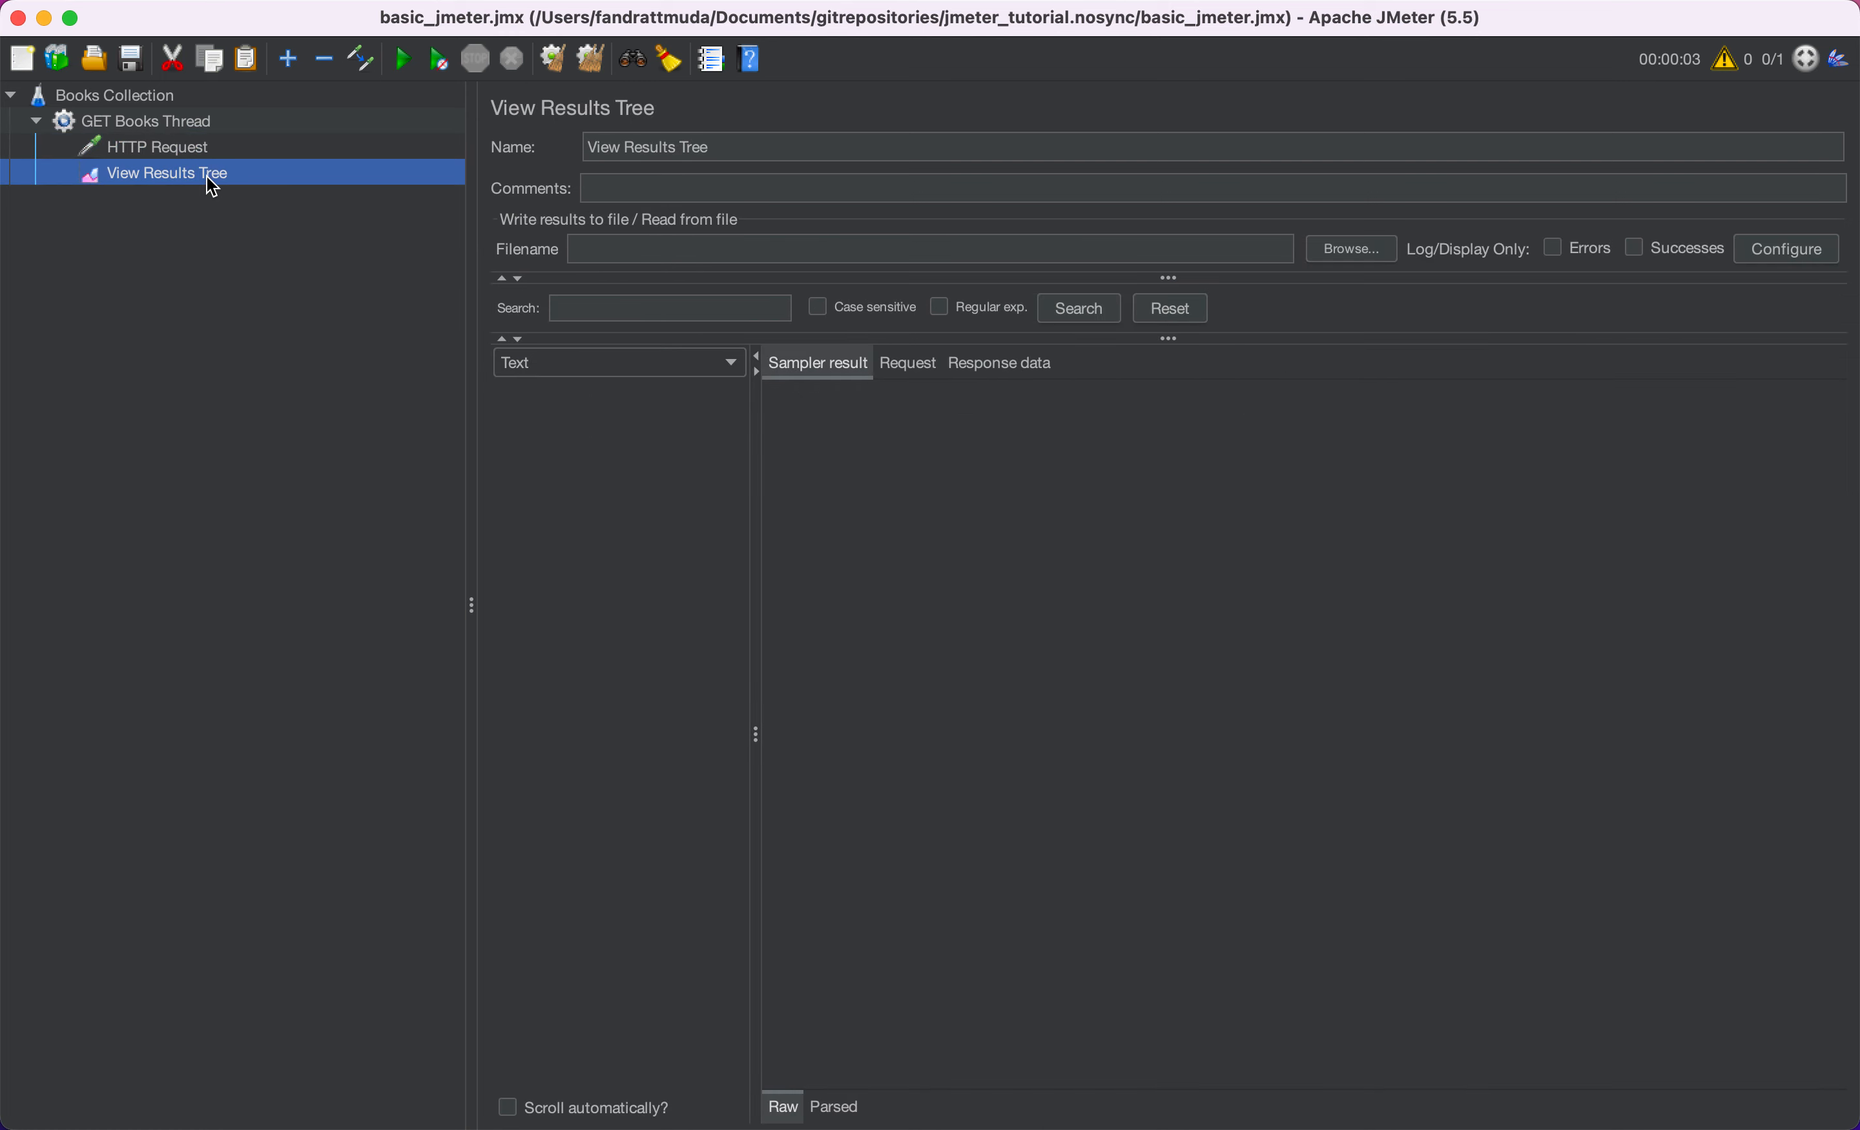
- Set the GET Books Thread group's number of threads (users) to 3
{"action": "left_click", "coordinate": [183, 154]}
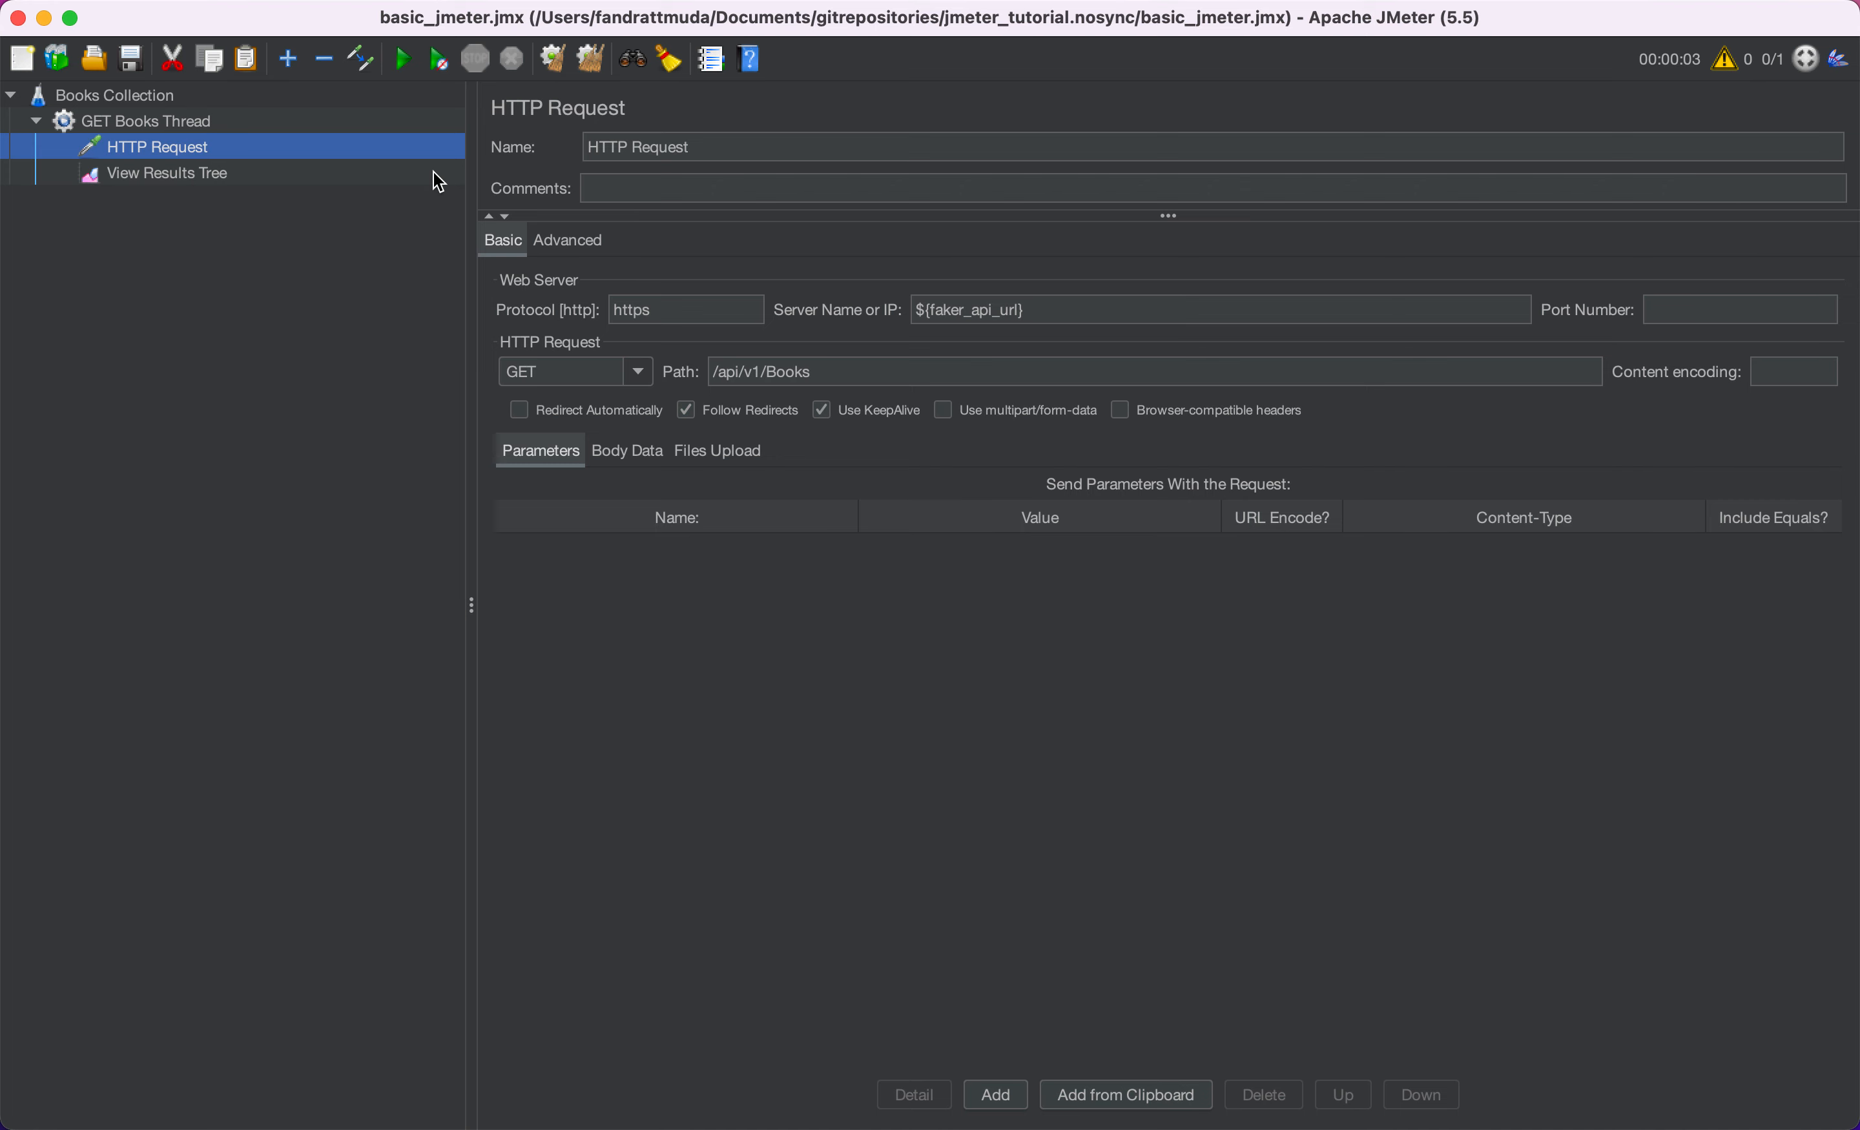
{"action": "left_click", "coordinate": [188, 127]}
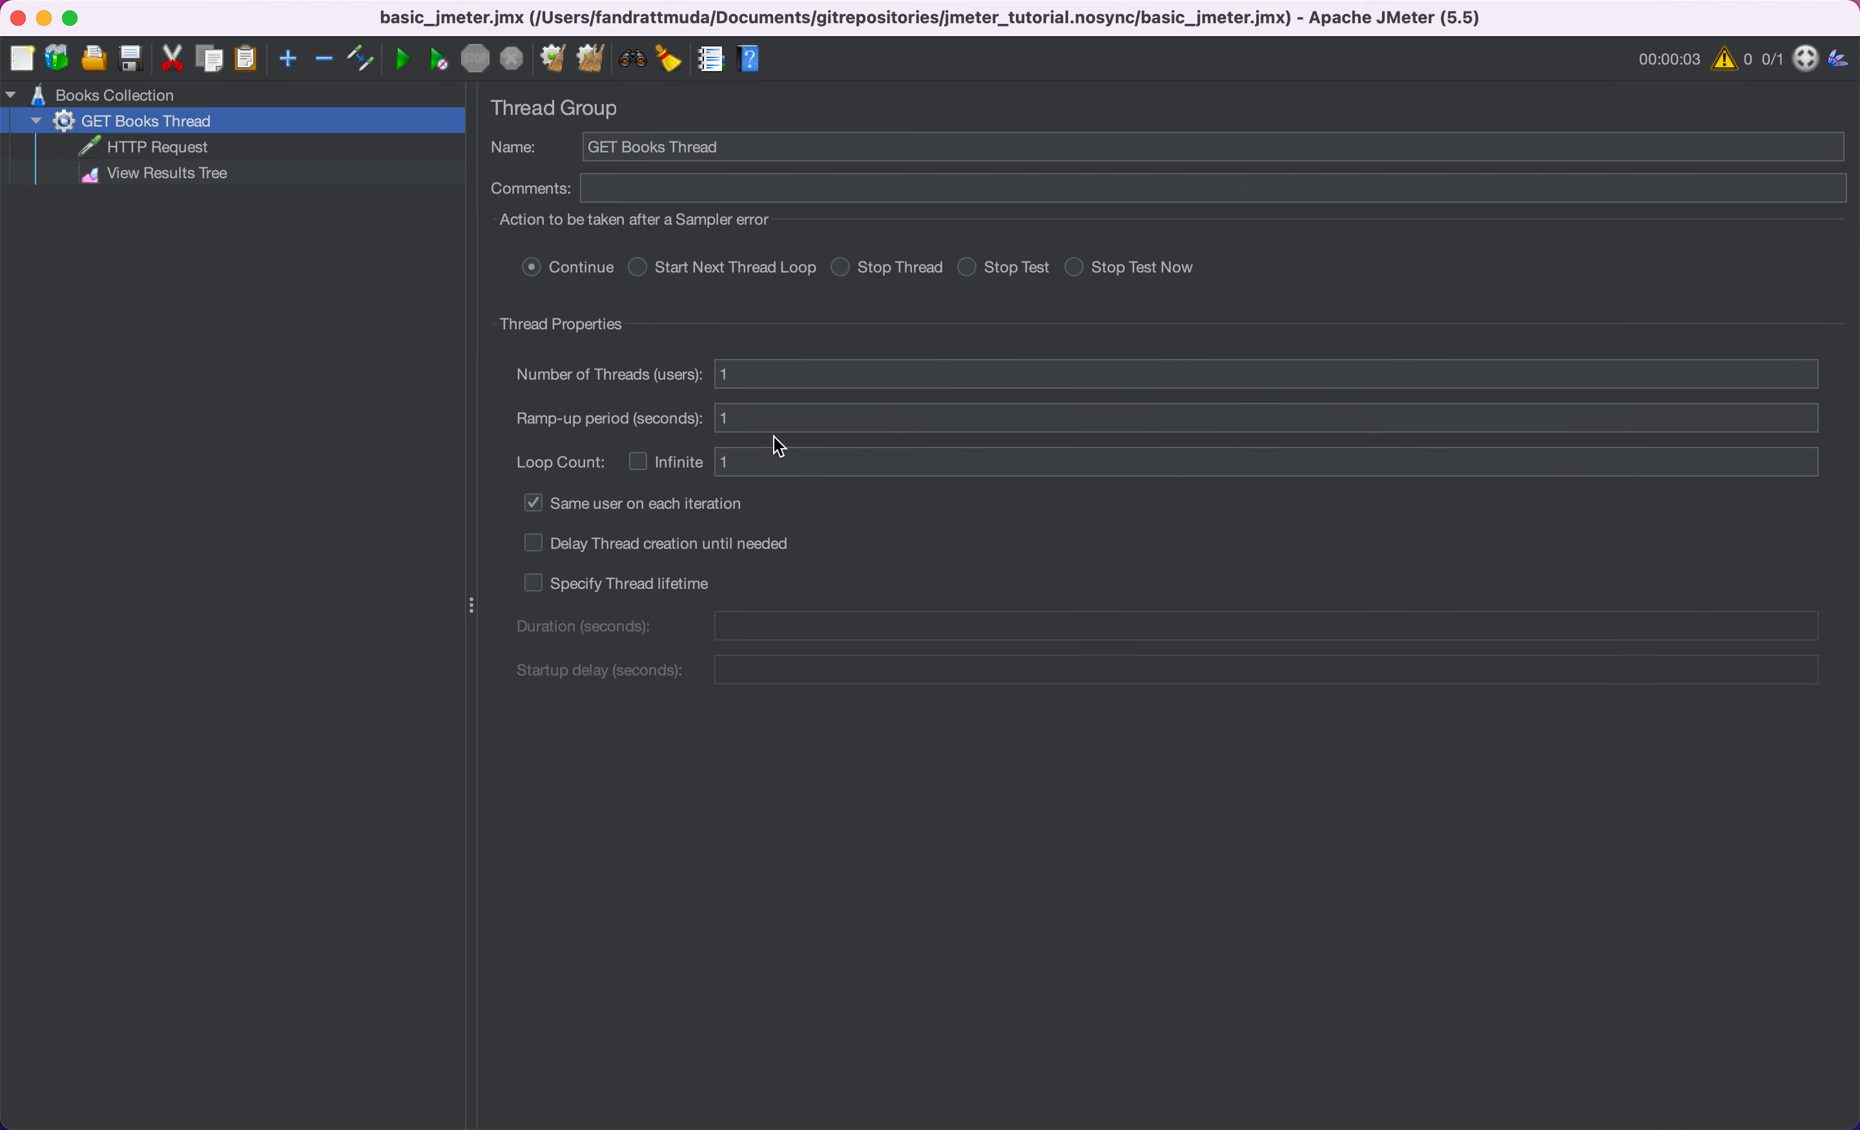
{"action": "left_click", "coordinate": [759, 420]}
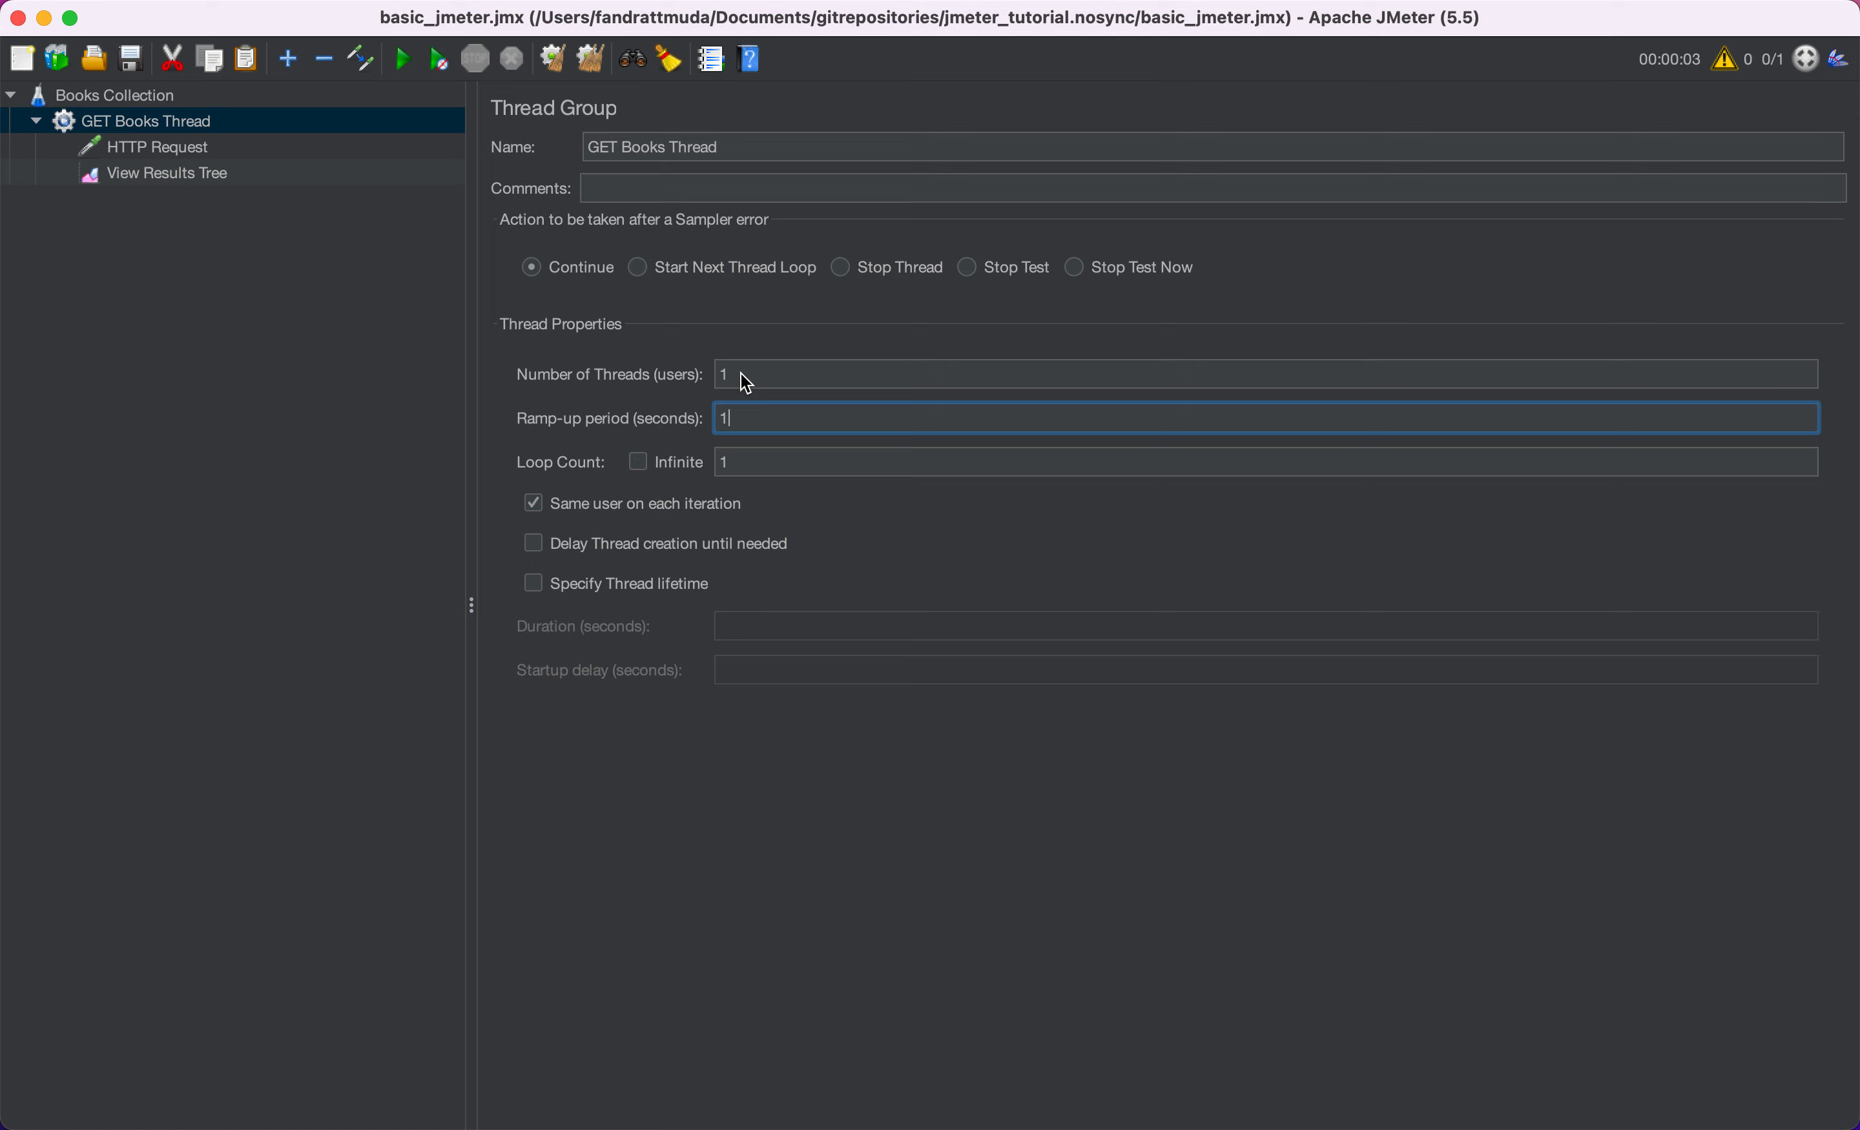
{"action": "double_click", "coordinate": [776, 371]}
{"action": "type", "text": "3"}
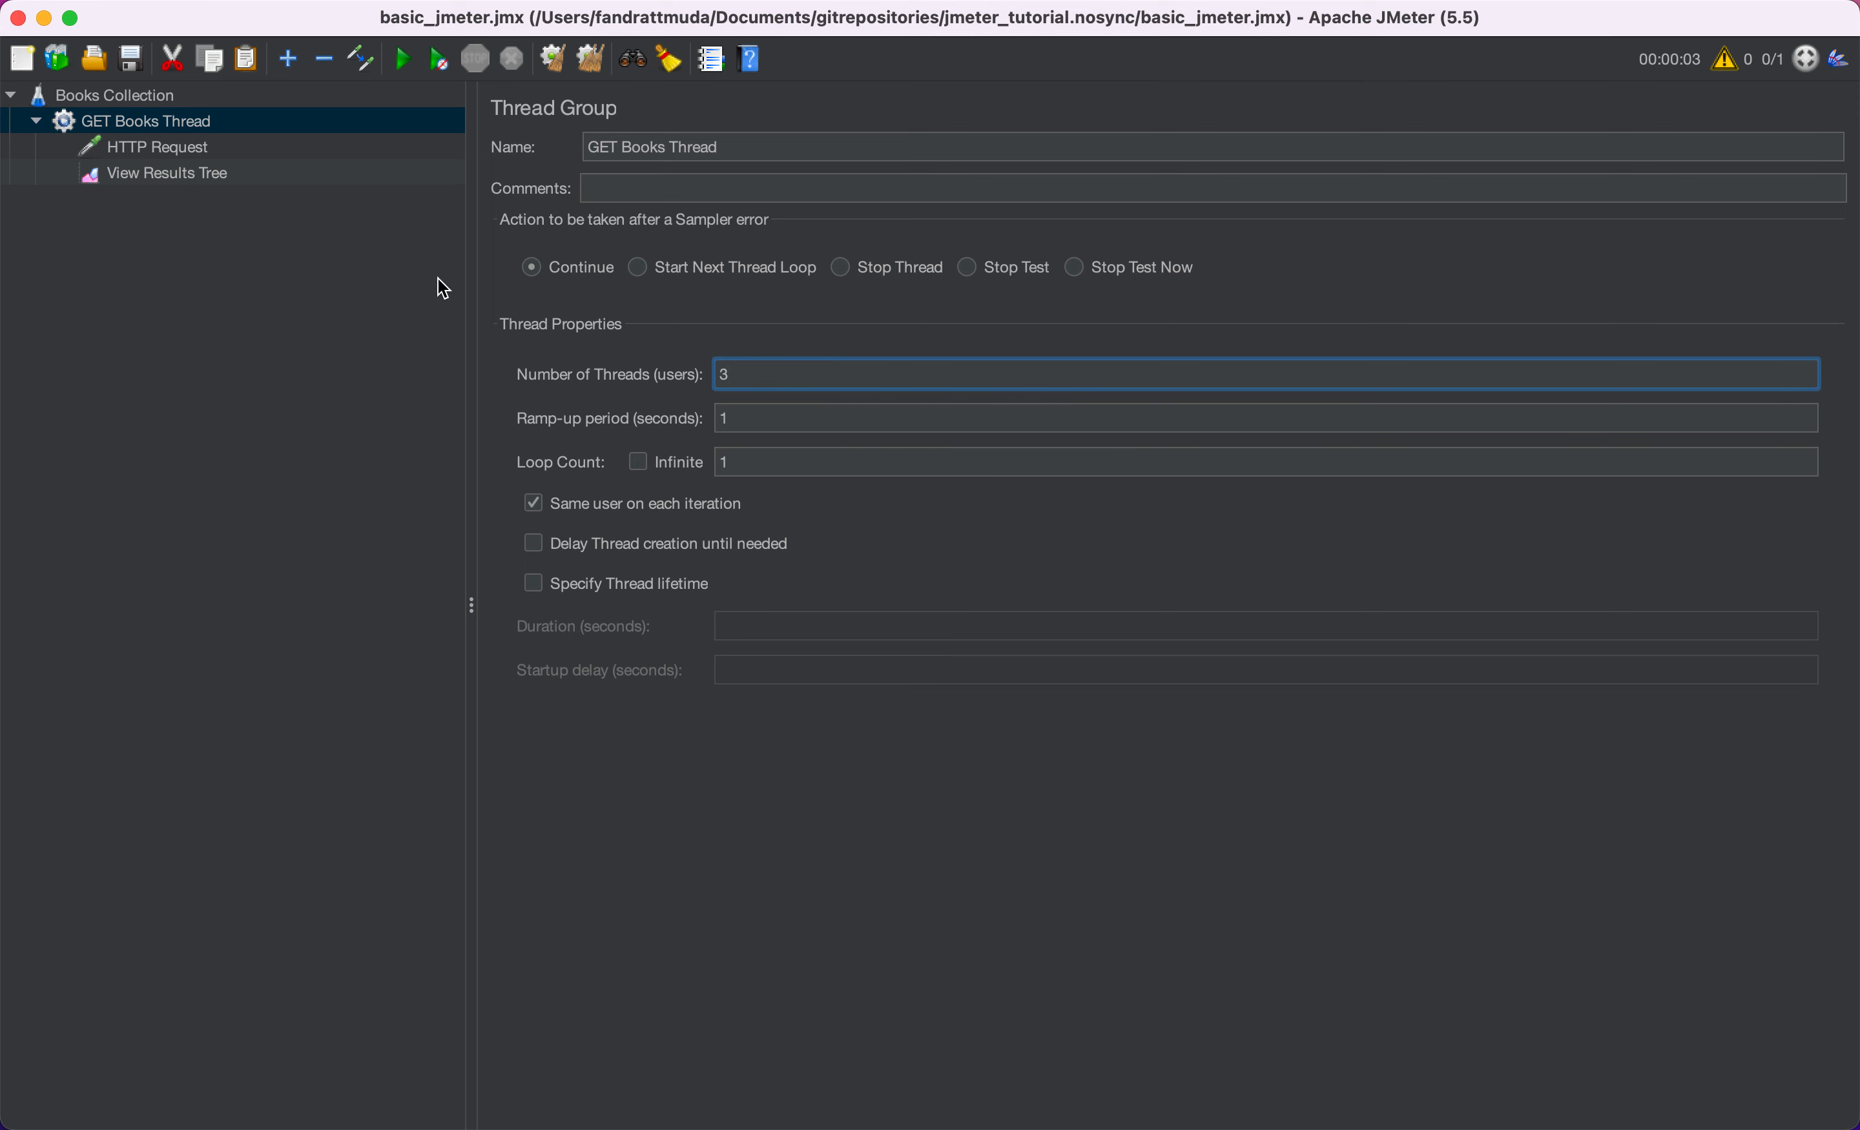
- Run the test plan and inspect the first result's response data, request body and sampler result in the View Results Tree
{"action": "left_click", "coordinate": [400, 65]}
{"action": "left_click", "coordinate": [183, 177]}
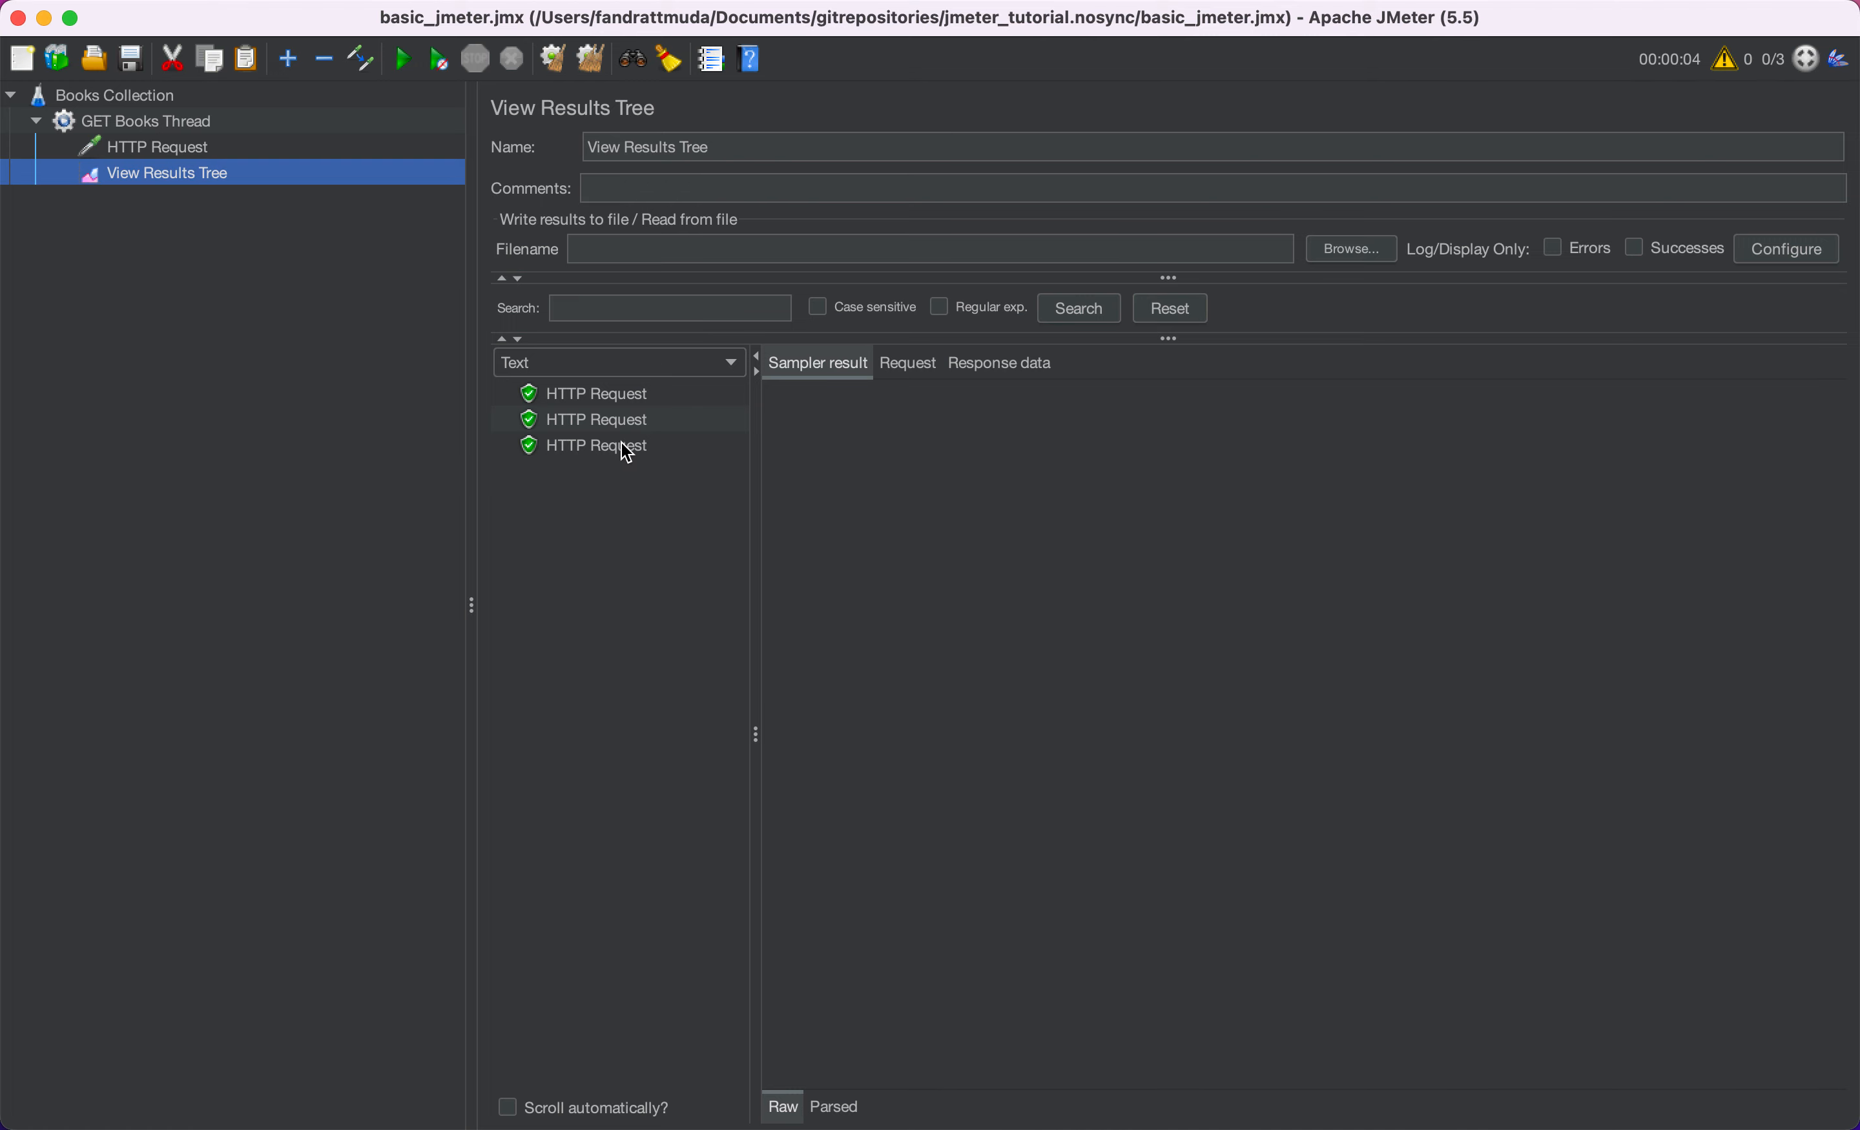
{"action": "left_click", "coordinate": [614, 396]}
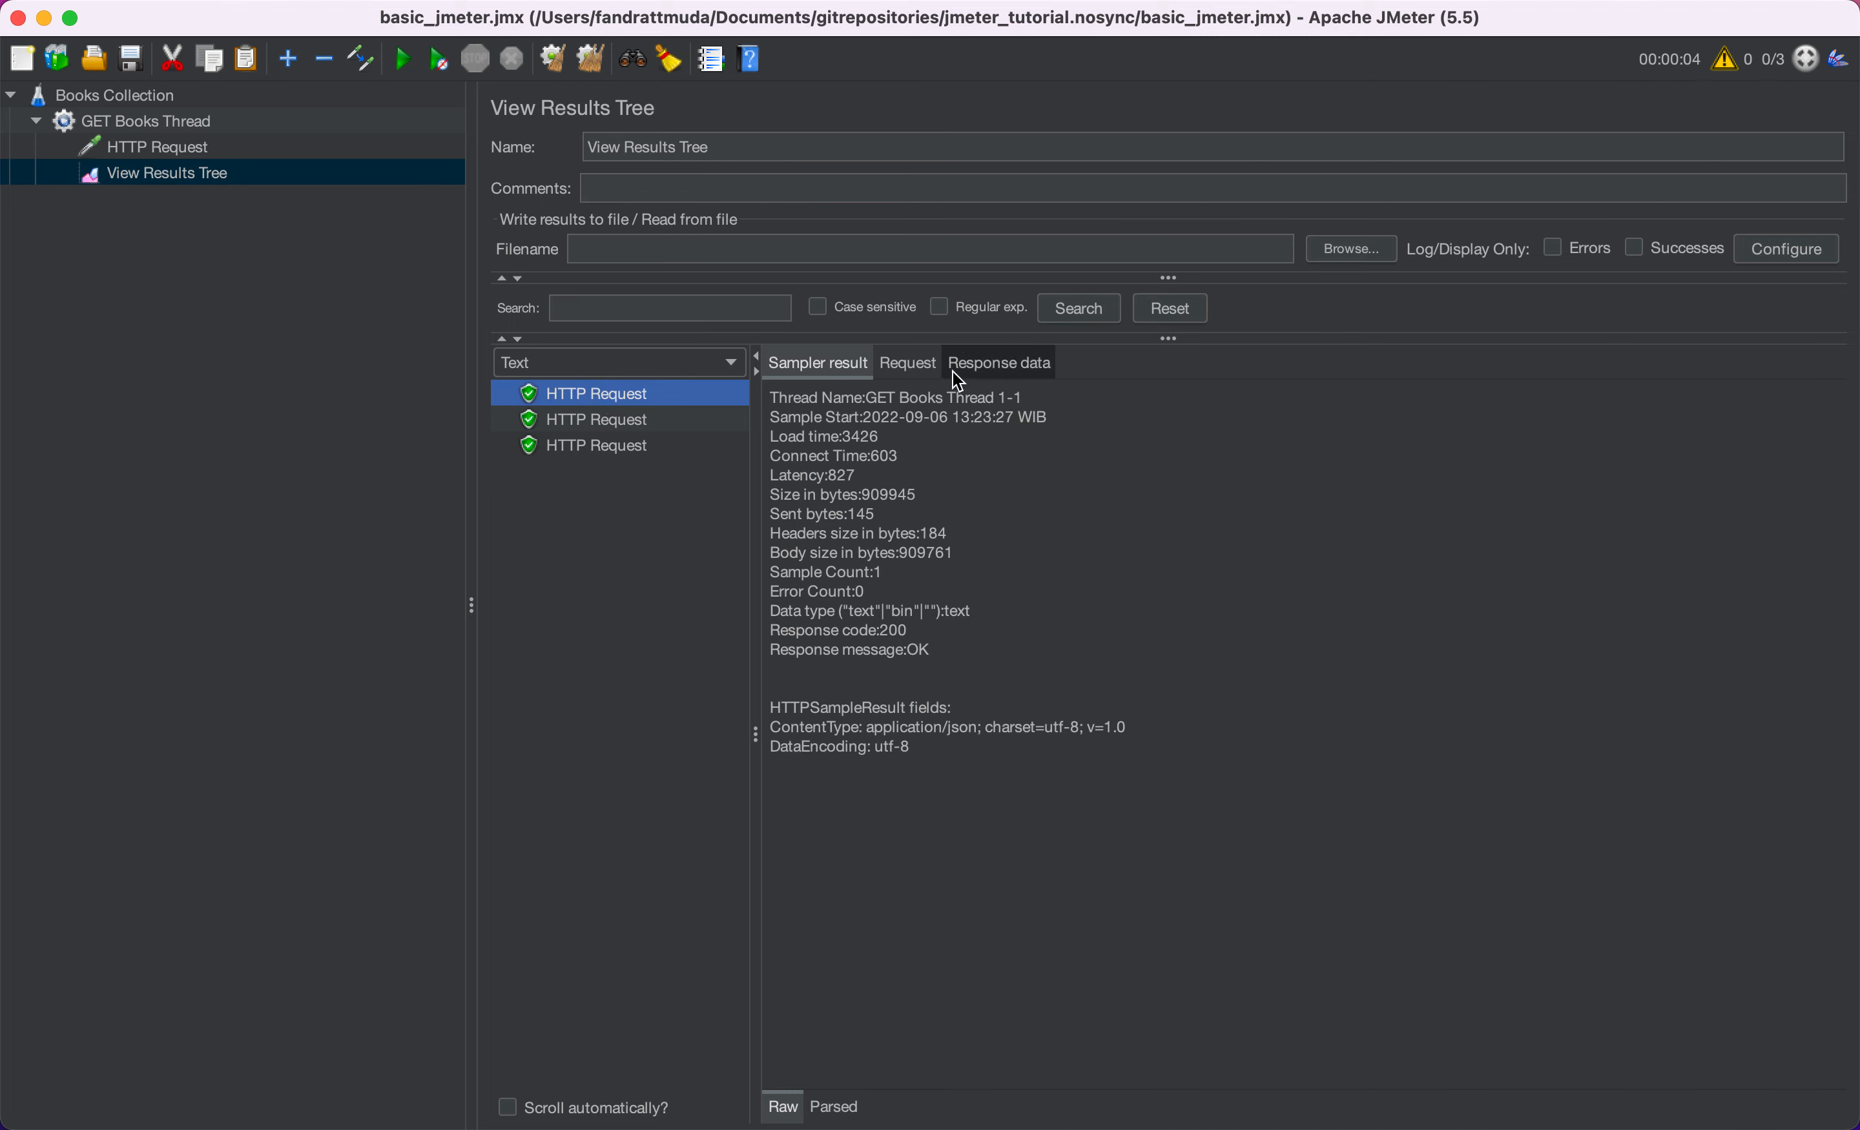
{"action": "left_click", "coordinate": [1000, 376]}
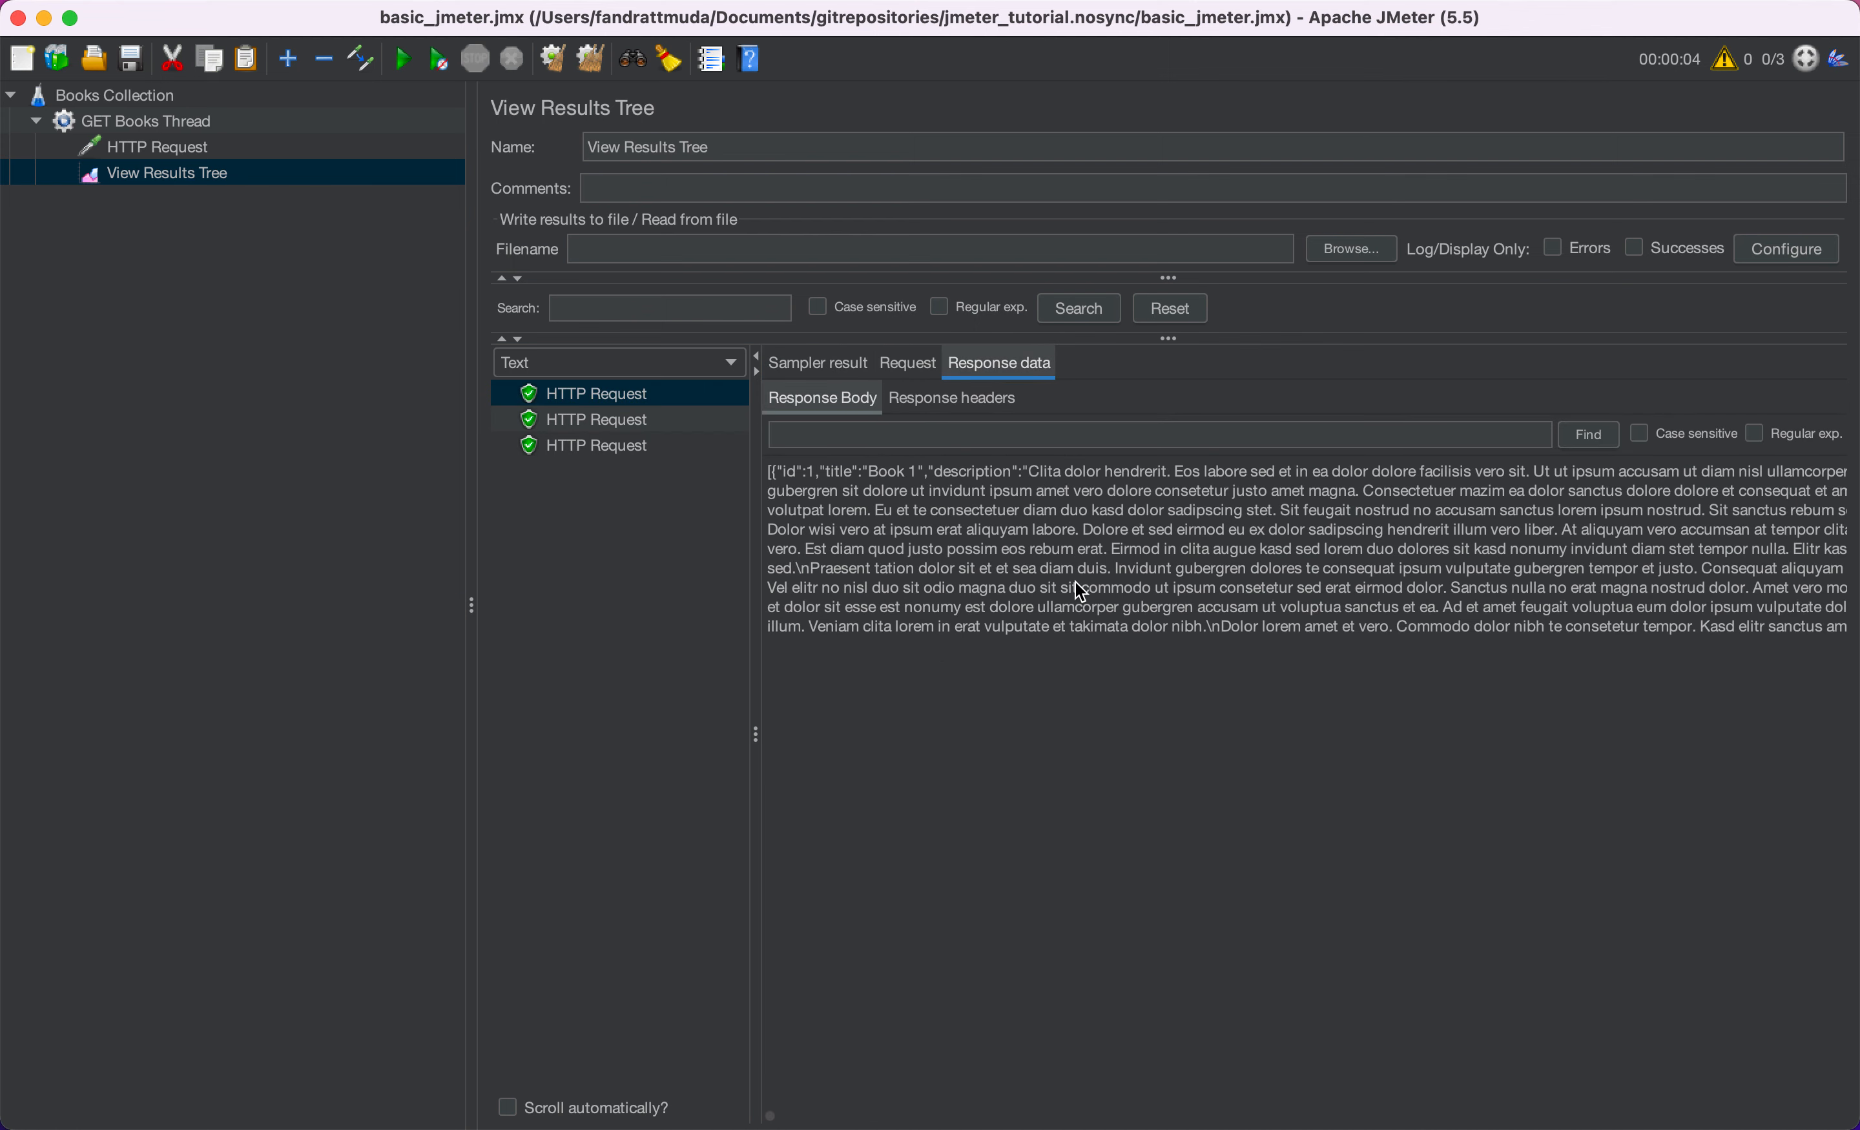
{"action": "left_click", "coordinate": [926, 375]}
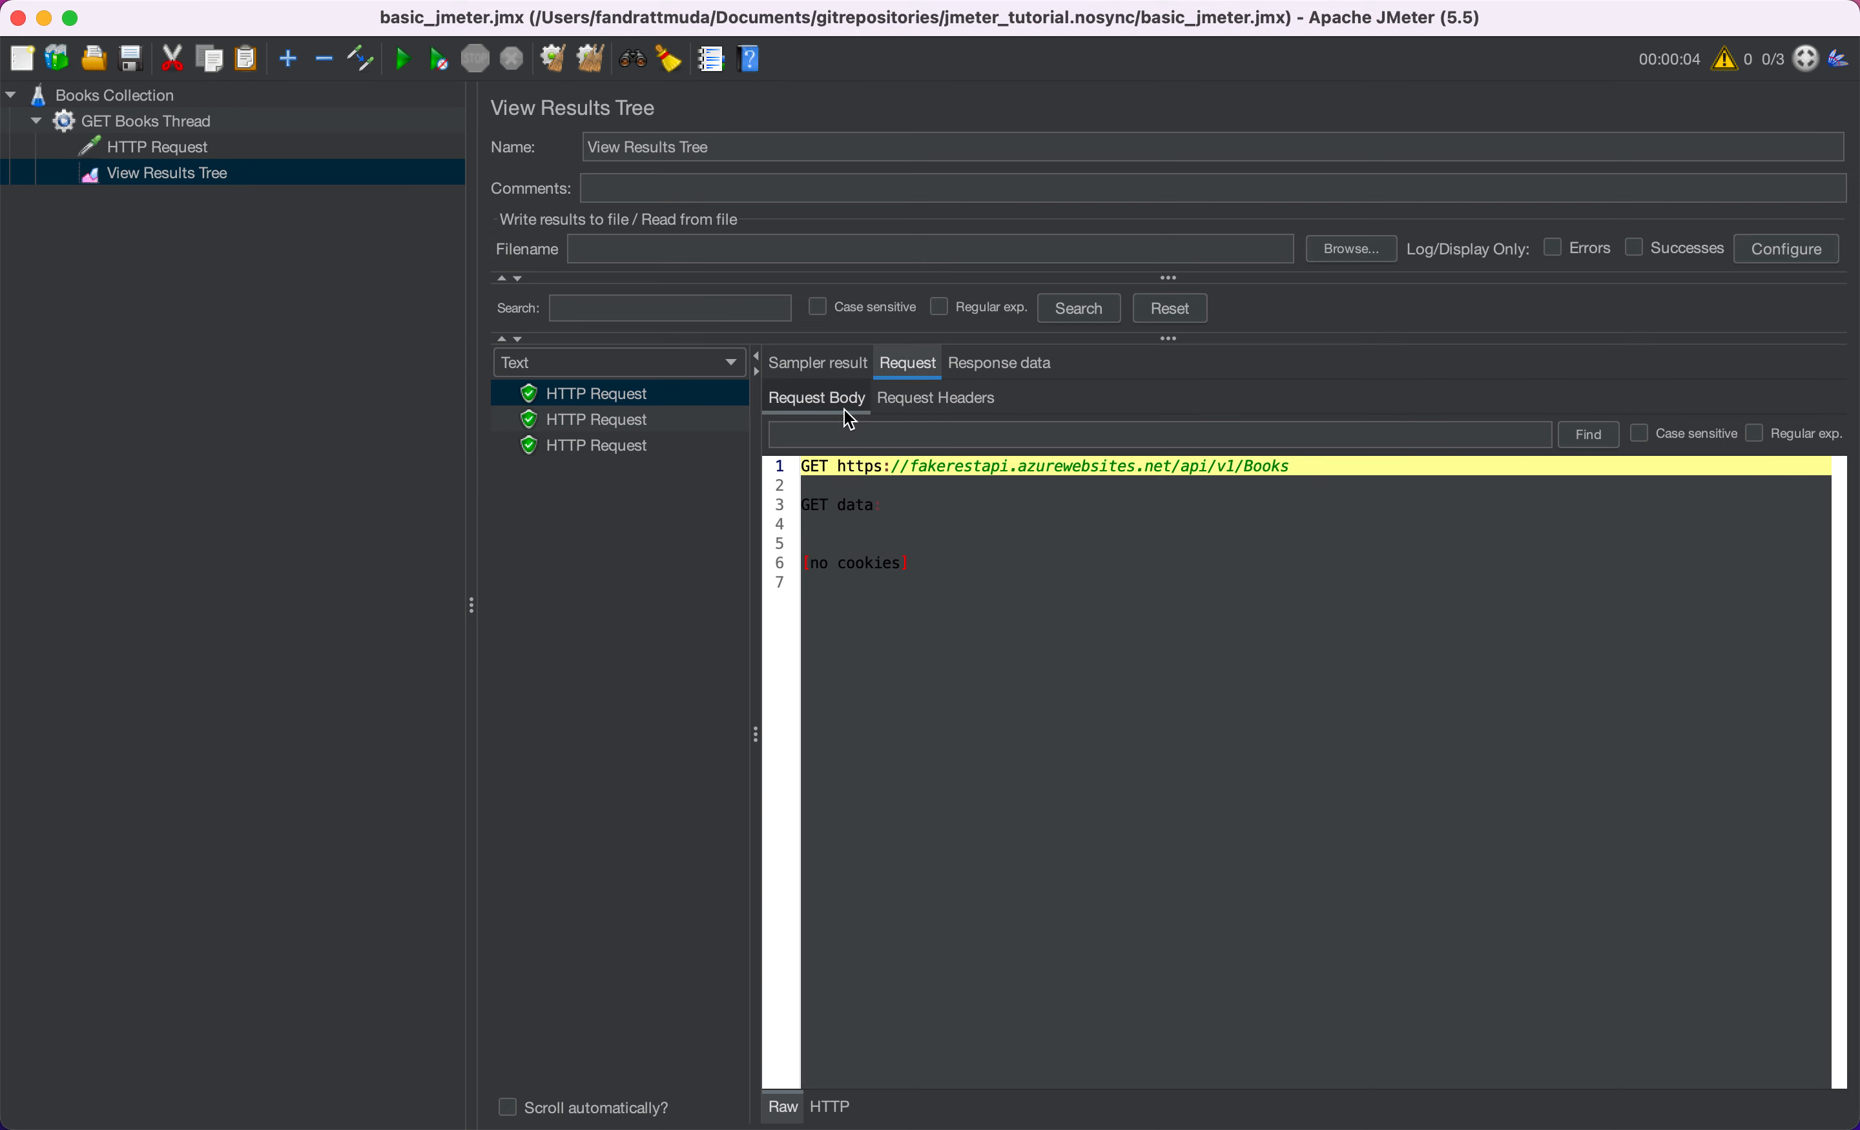
{"action": "left_click", "coordinate": [813, 375]}
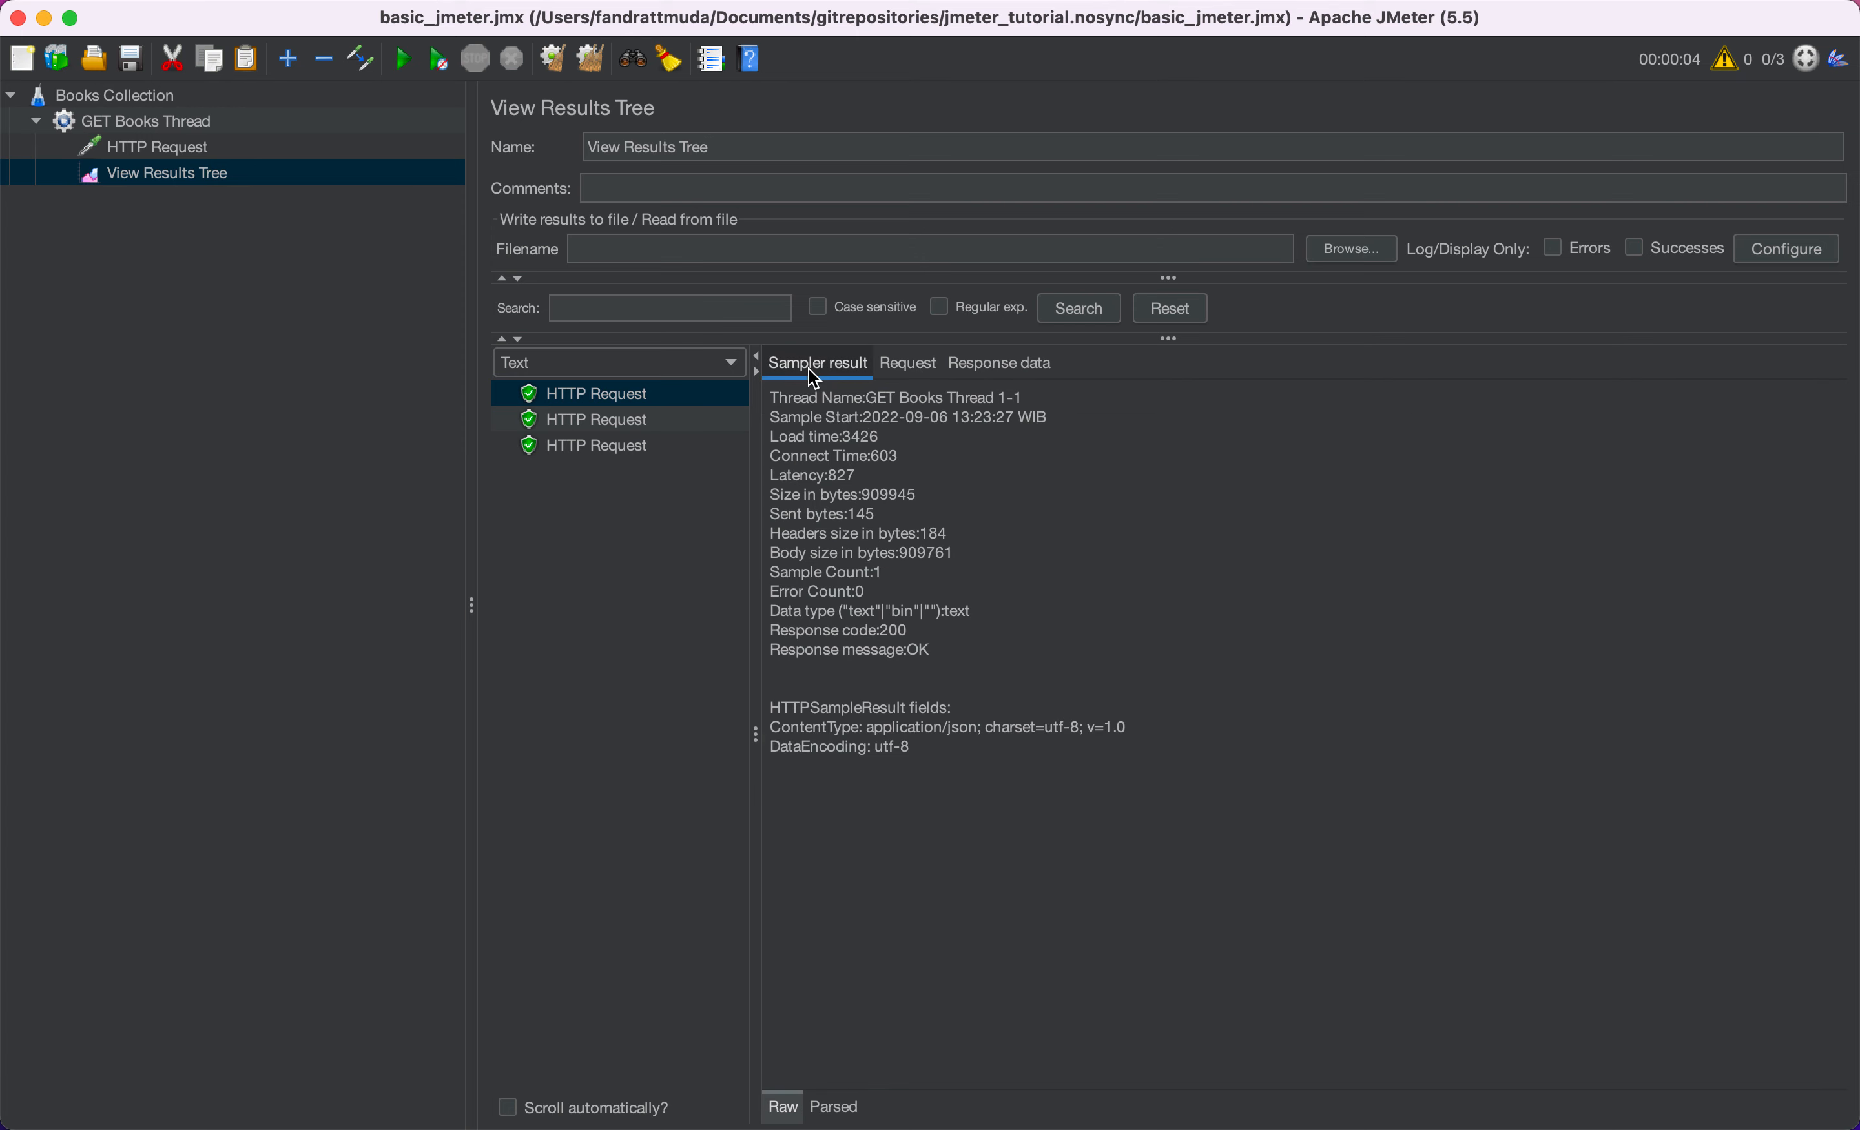
- Add a parameter named page with the value 1 to the HTTP request
{"action": "left_click", "coordinate": [165, 144]}
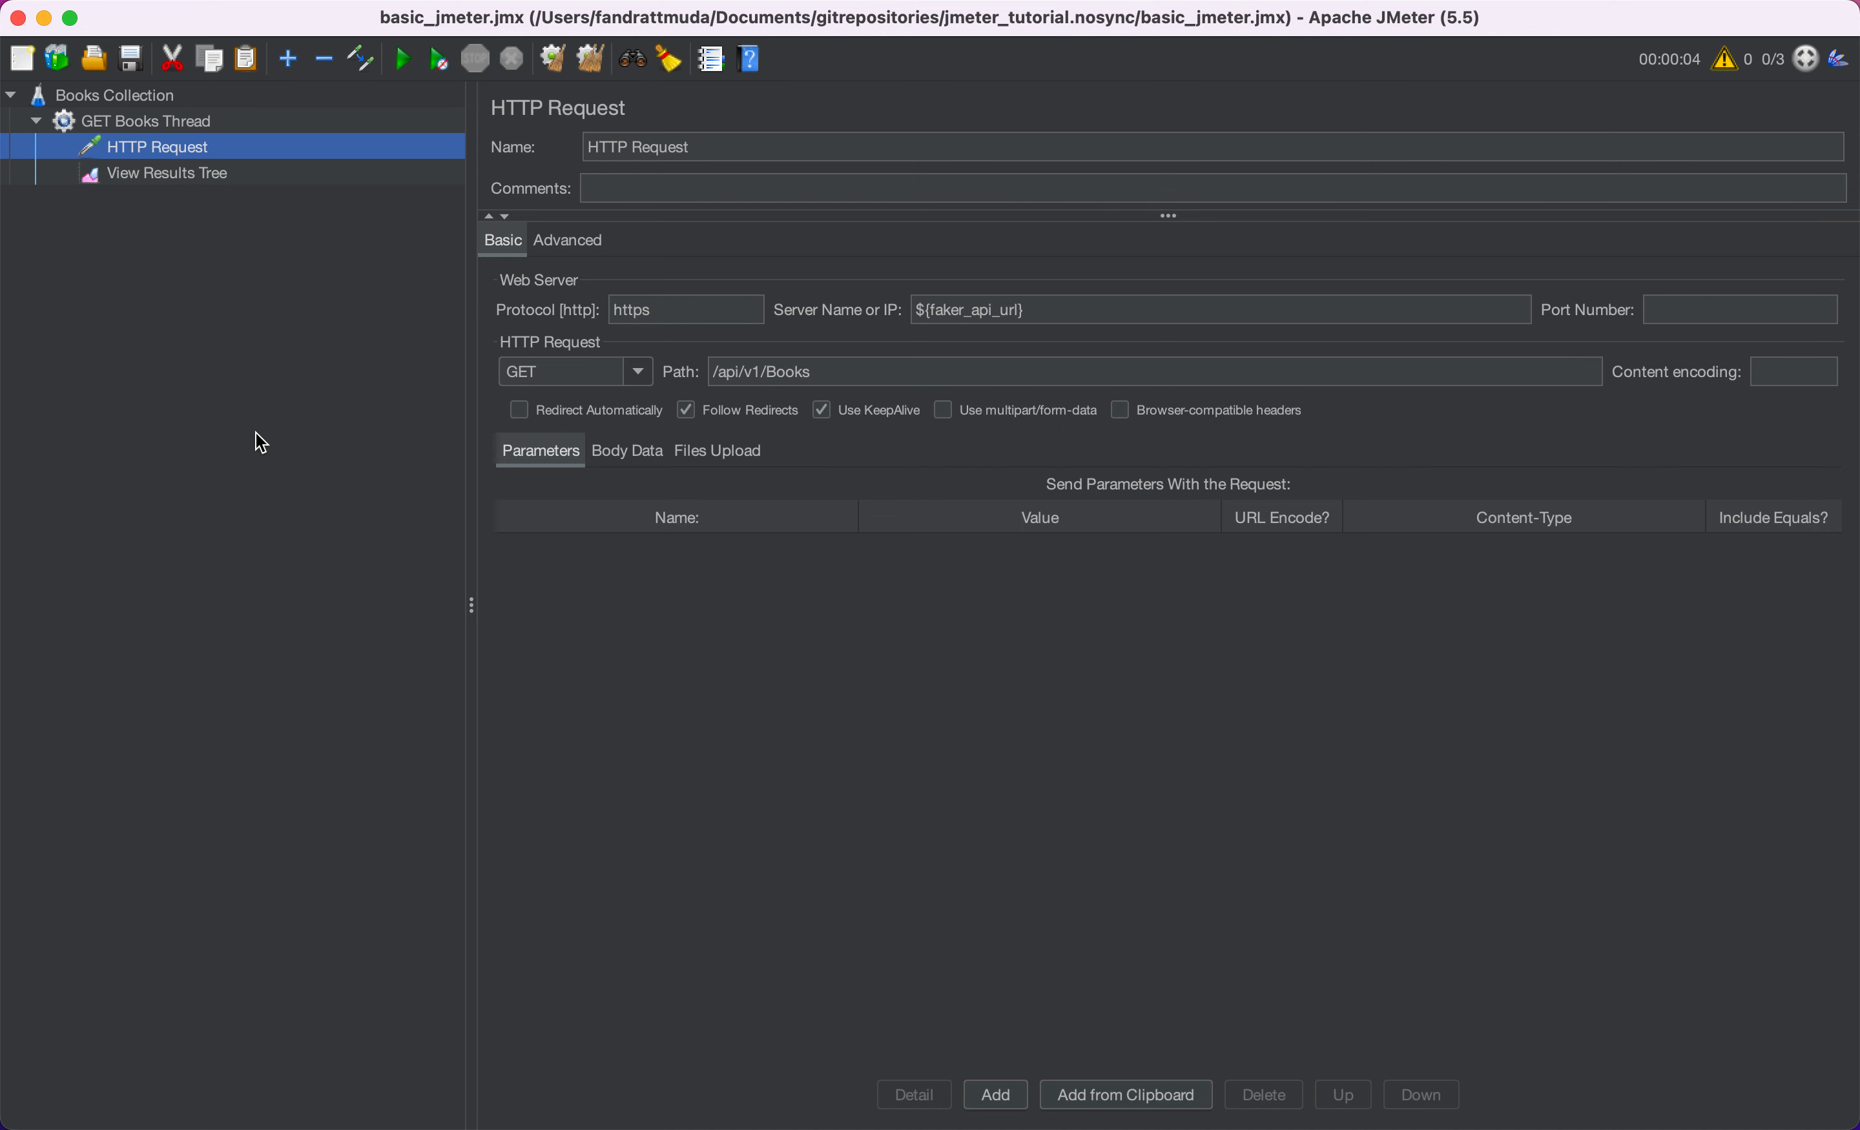
{"action": "left_click", "coordinate": [814, 657]}
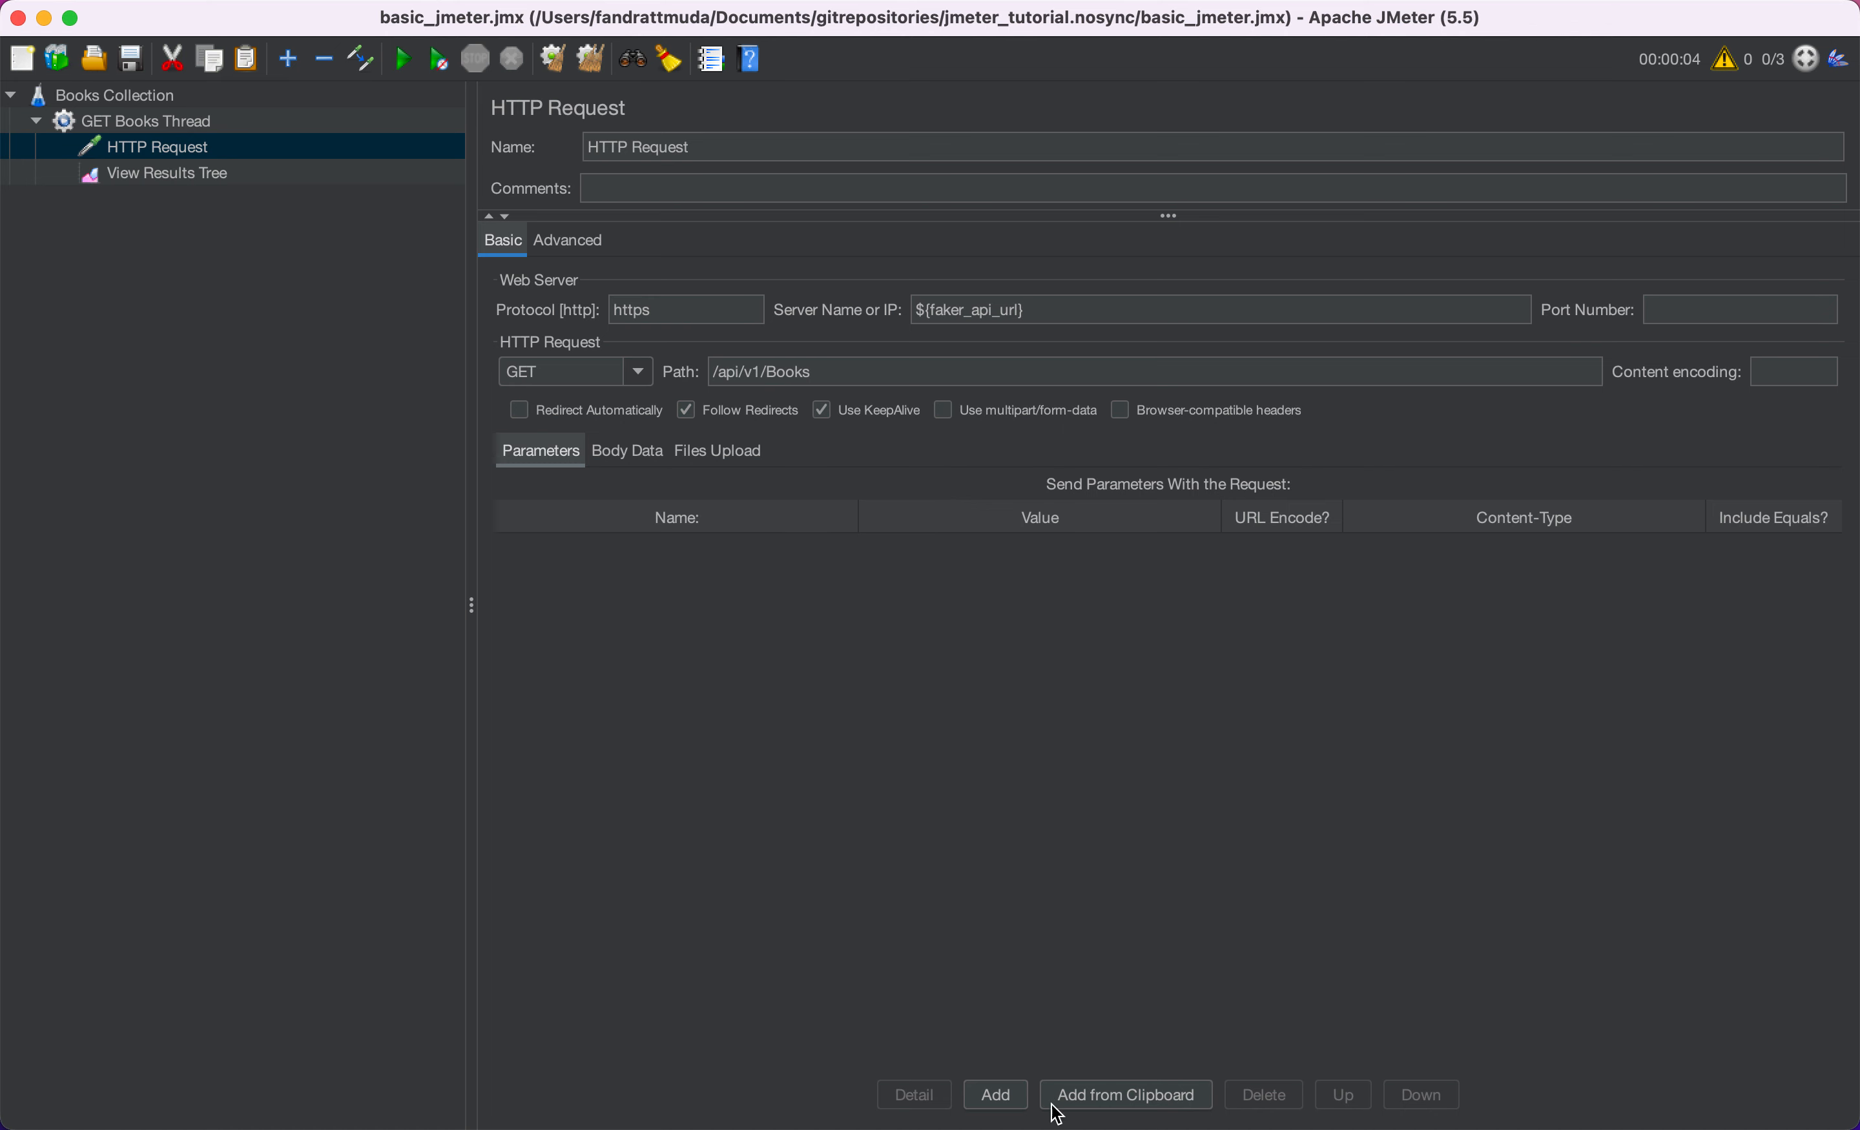
{"action": "left_click", "coordinate": [999, 1098]}
{"action": "left_click", "coordinate": [671, 550]}
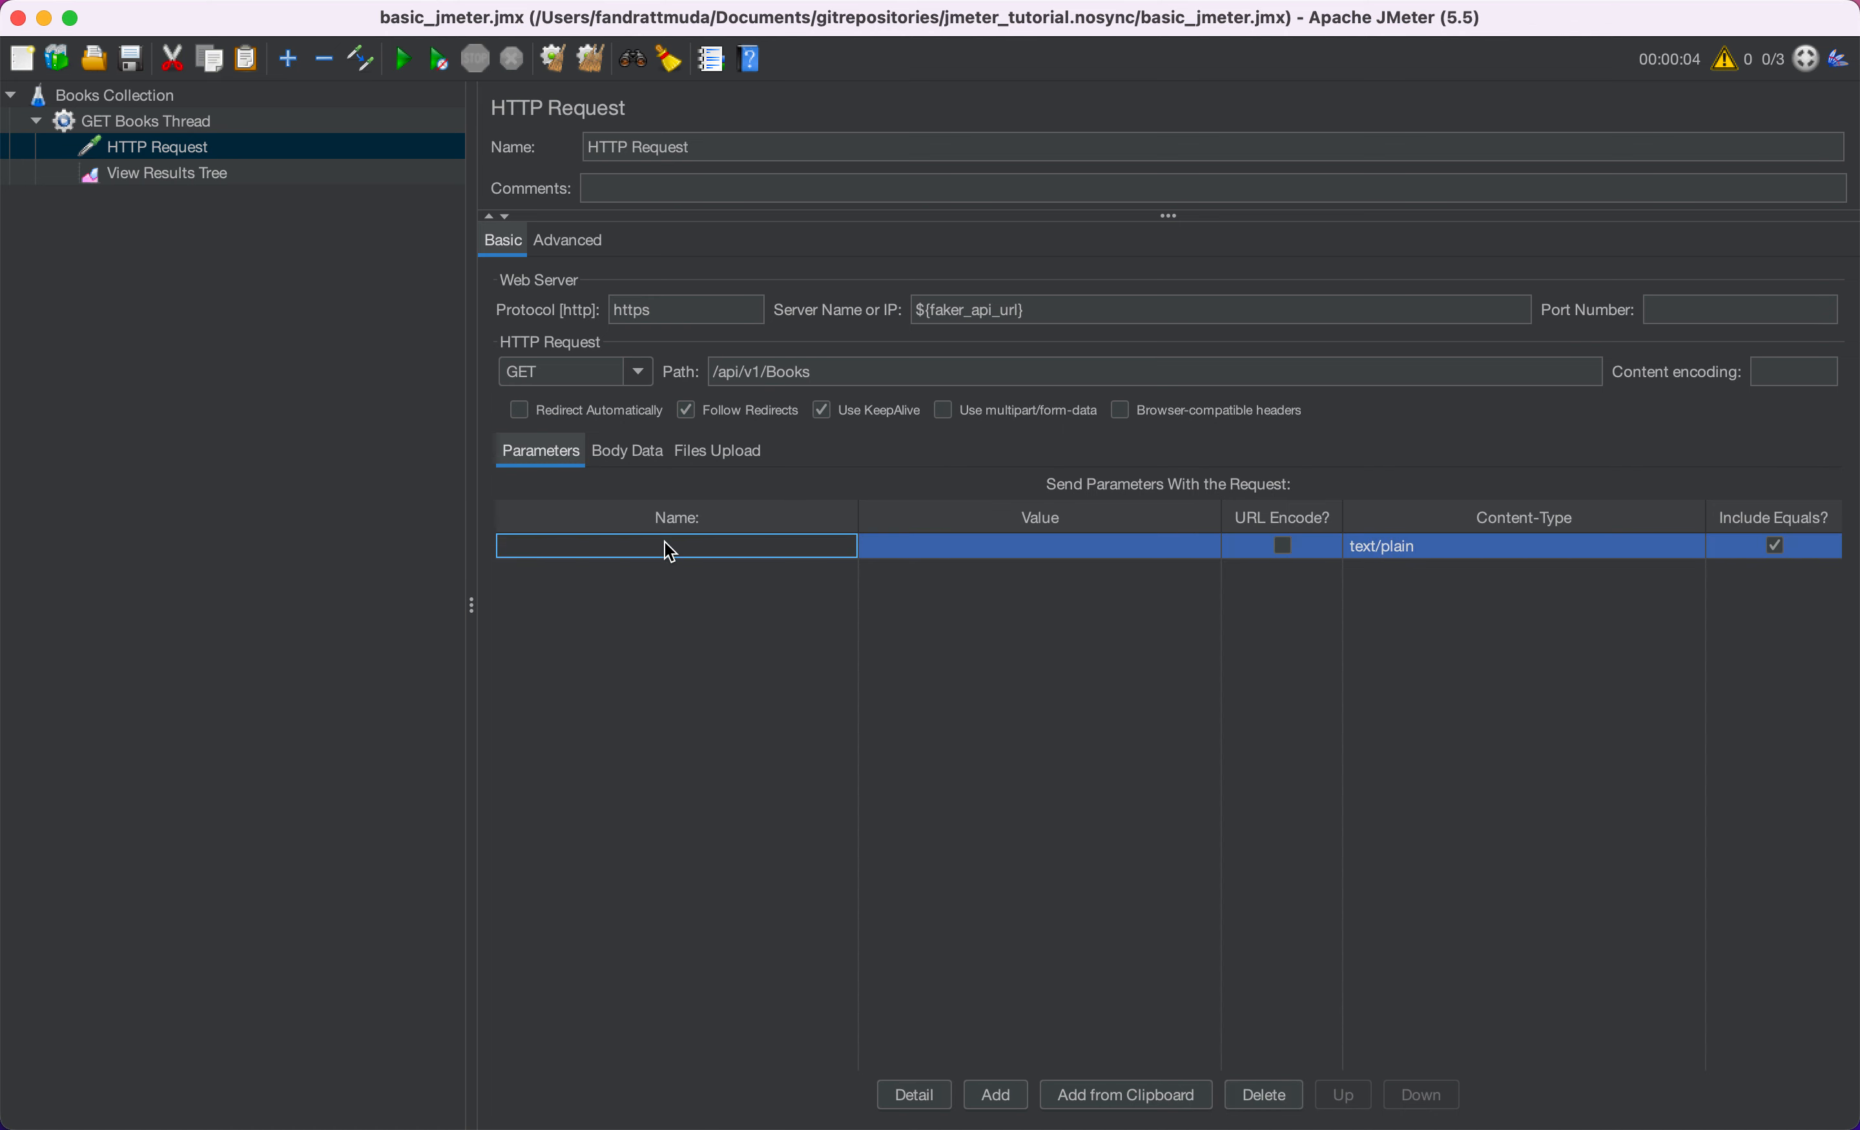
{"action": "type", "text": "page"}
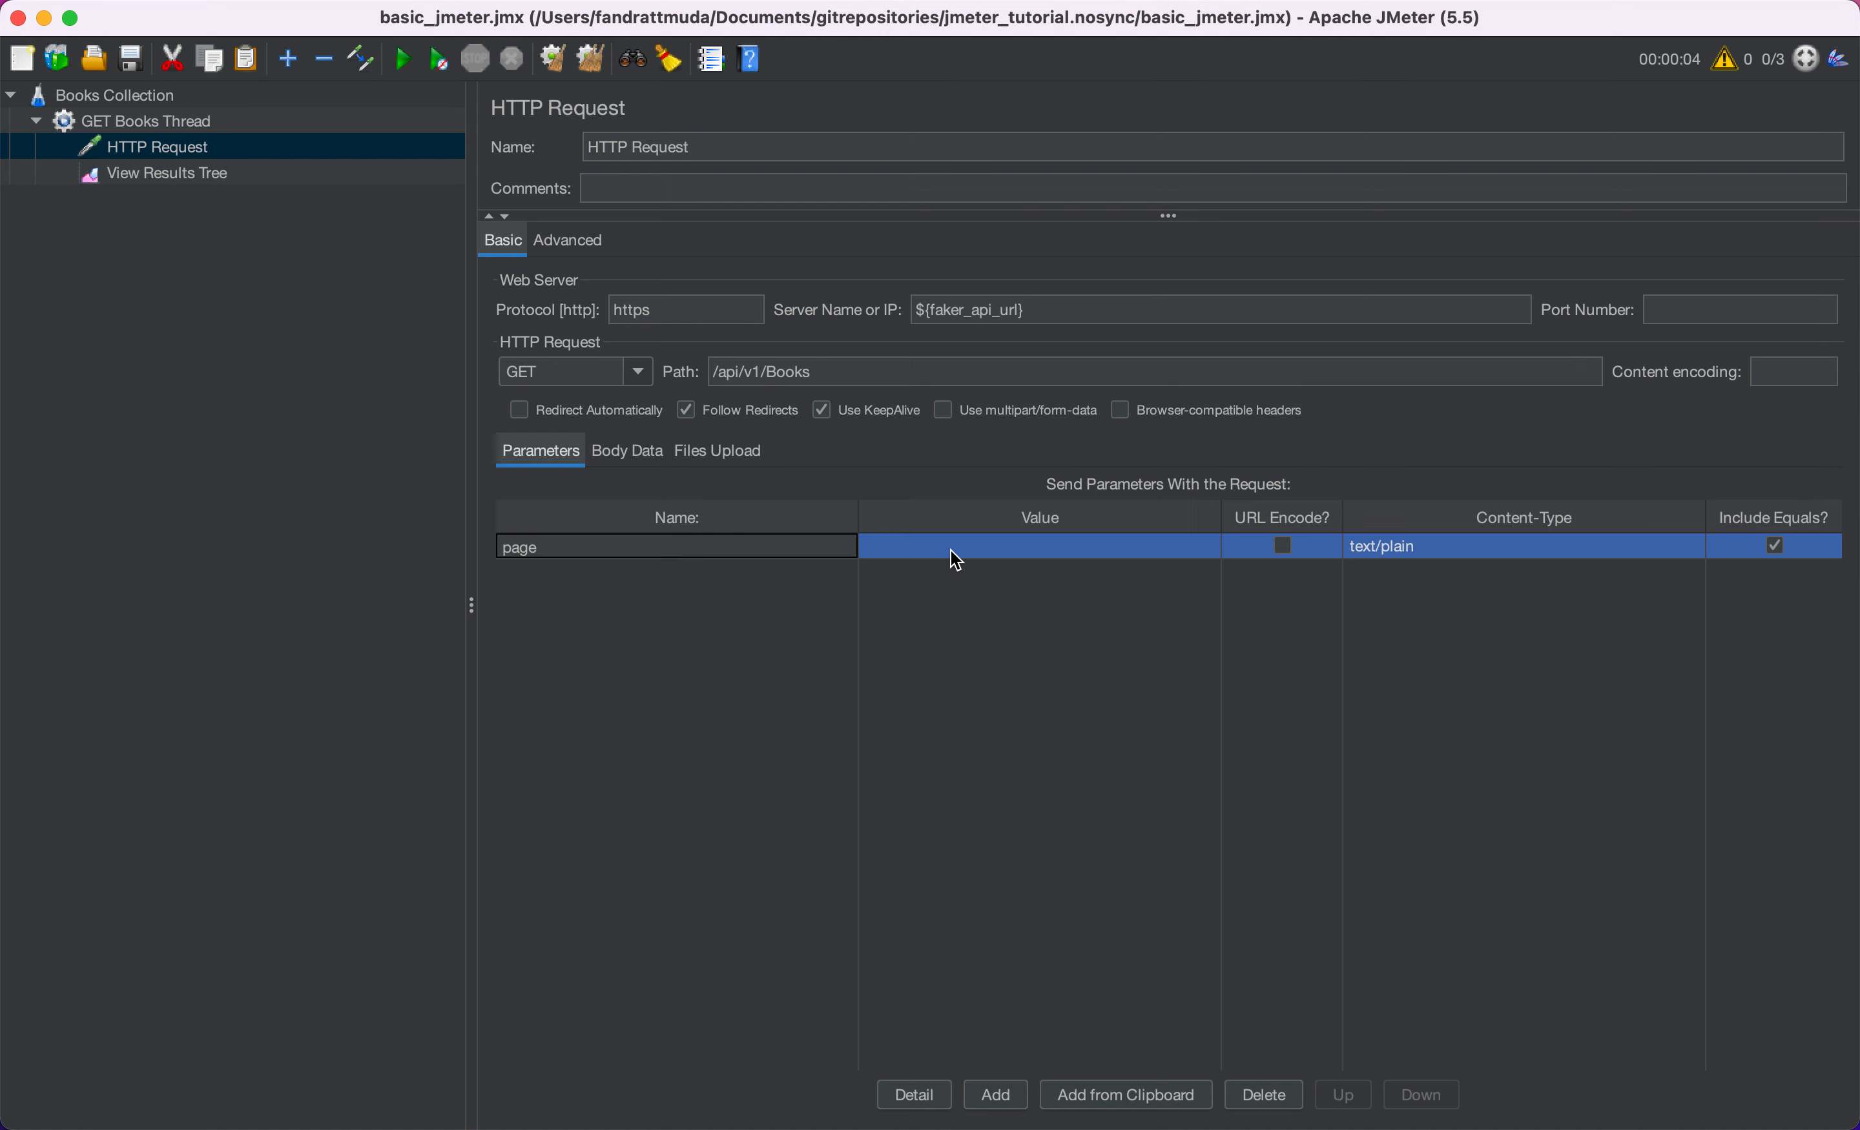
{"action": "left_click", "coordinate": [956, 560]}
{"action": "type", "text": "1"}
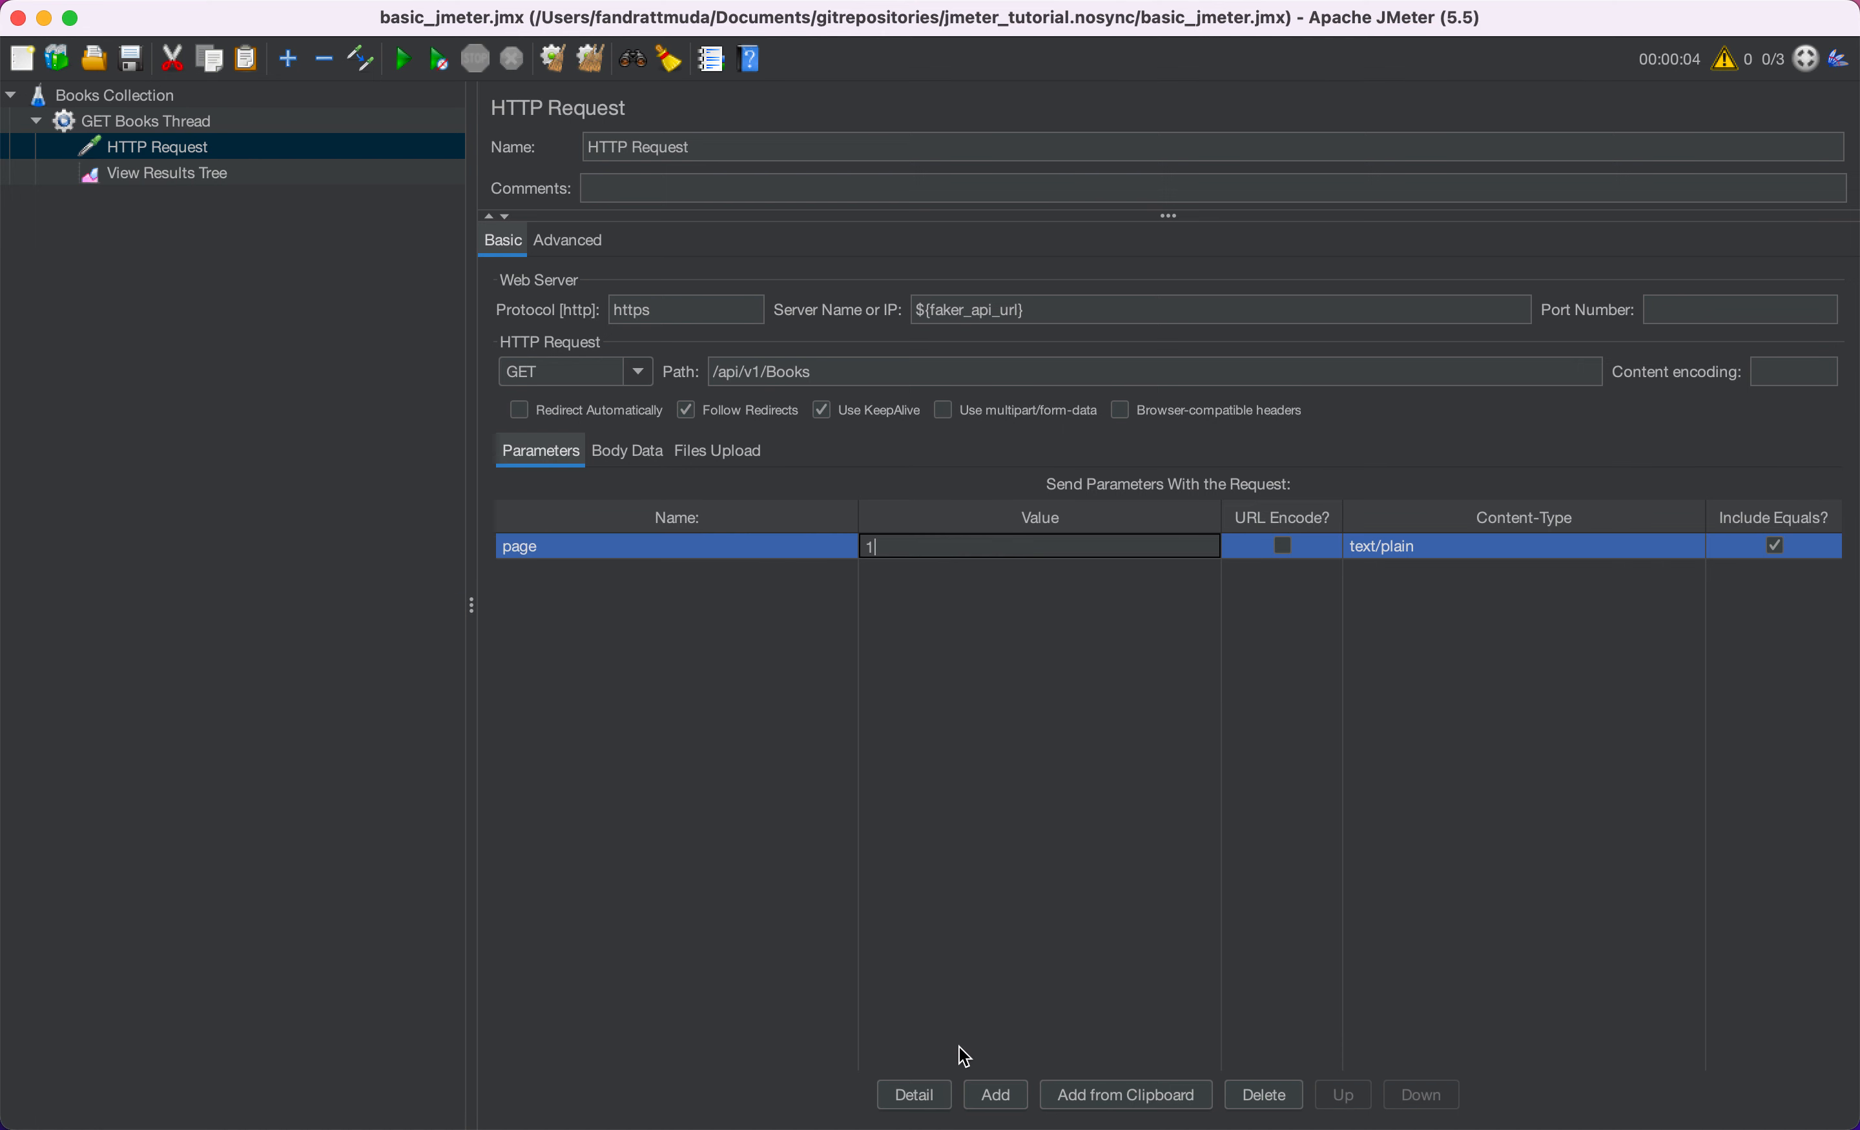
- Add a second parameter named limit with the value 10 to the HTTP request
{"action": "left_click", "coordinate": [992, 1095]}
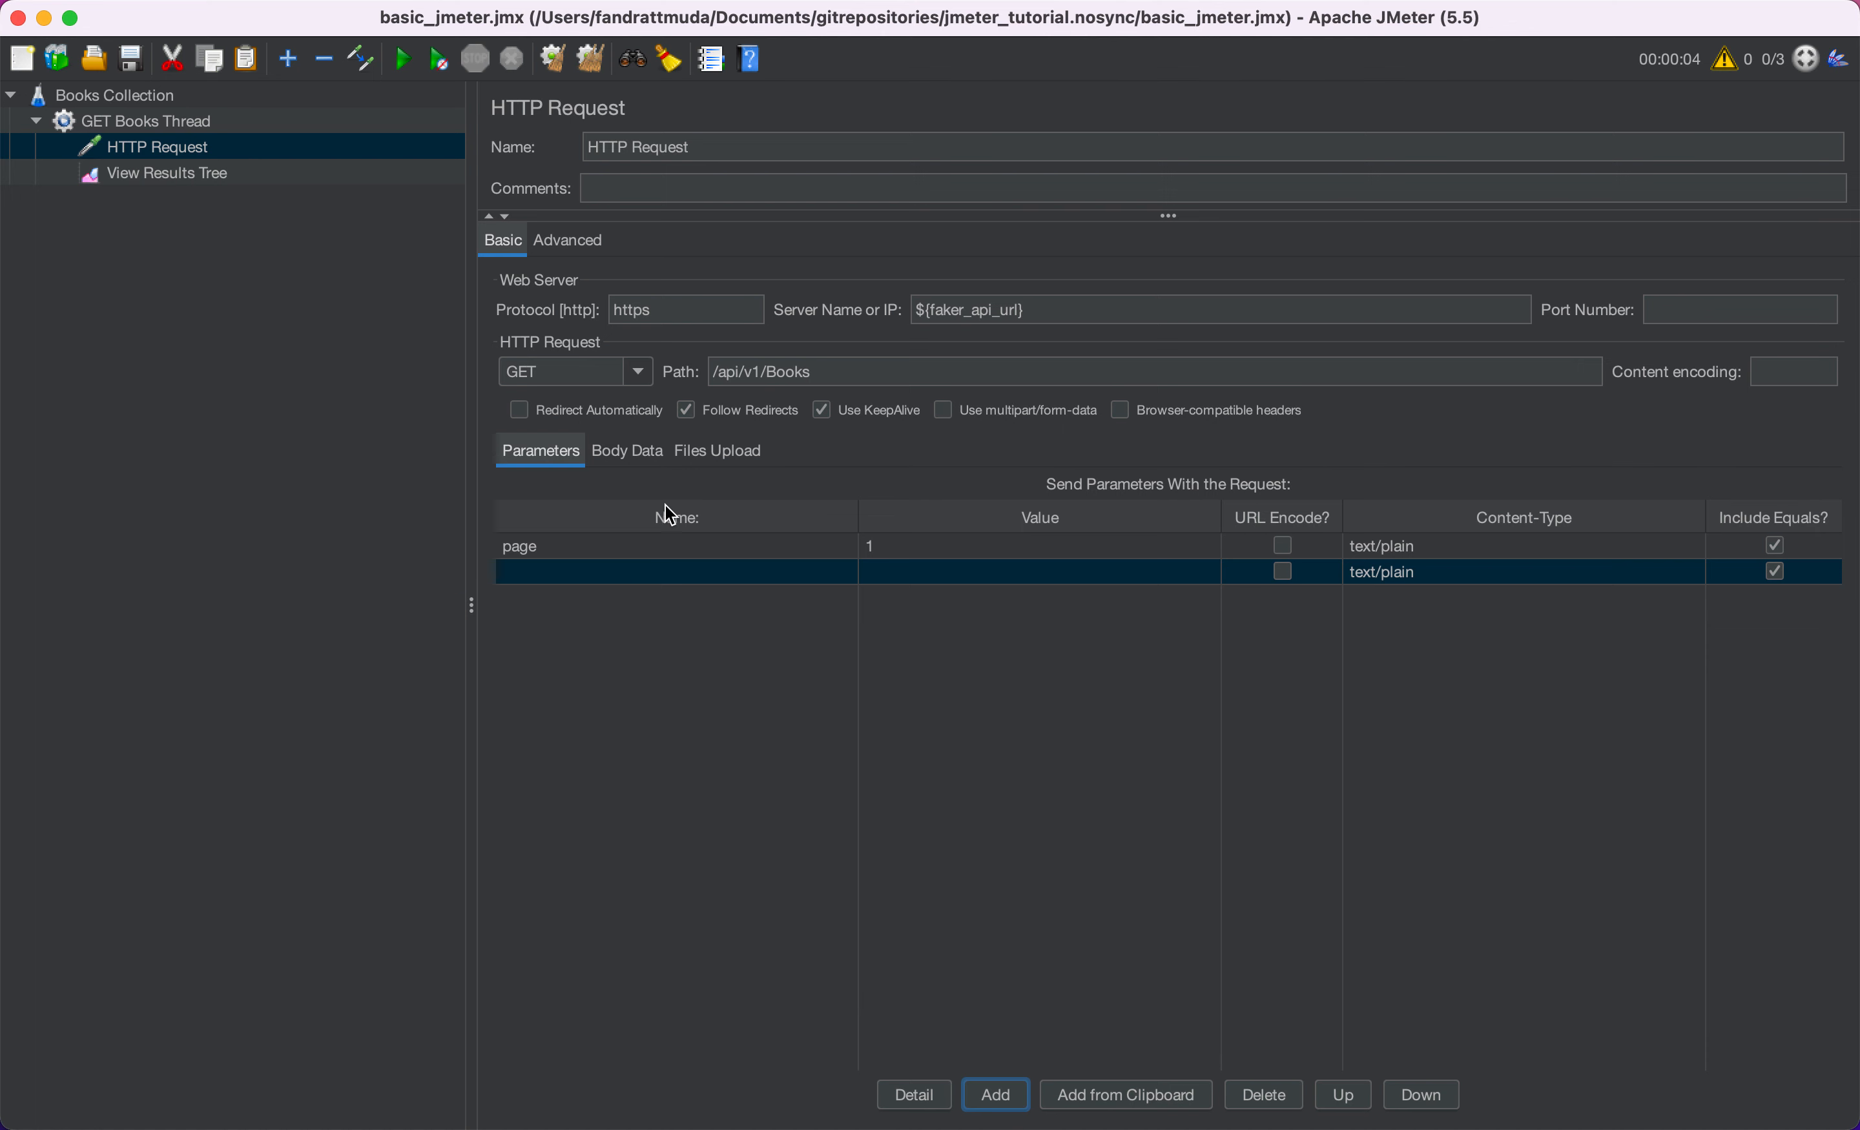
{"action": "left_click", "coordinate": [679, 574]}
{"action": "type", "text": "limit"}
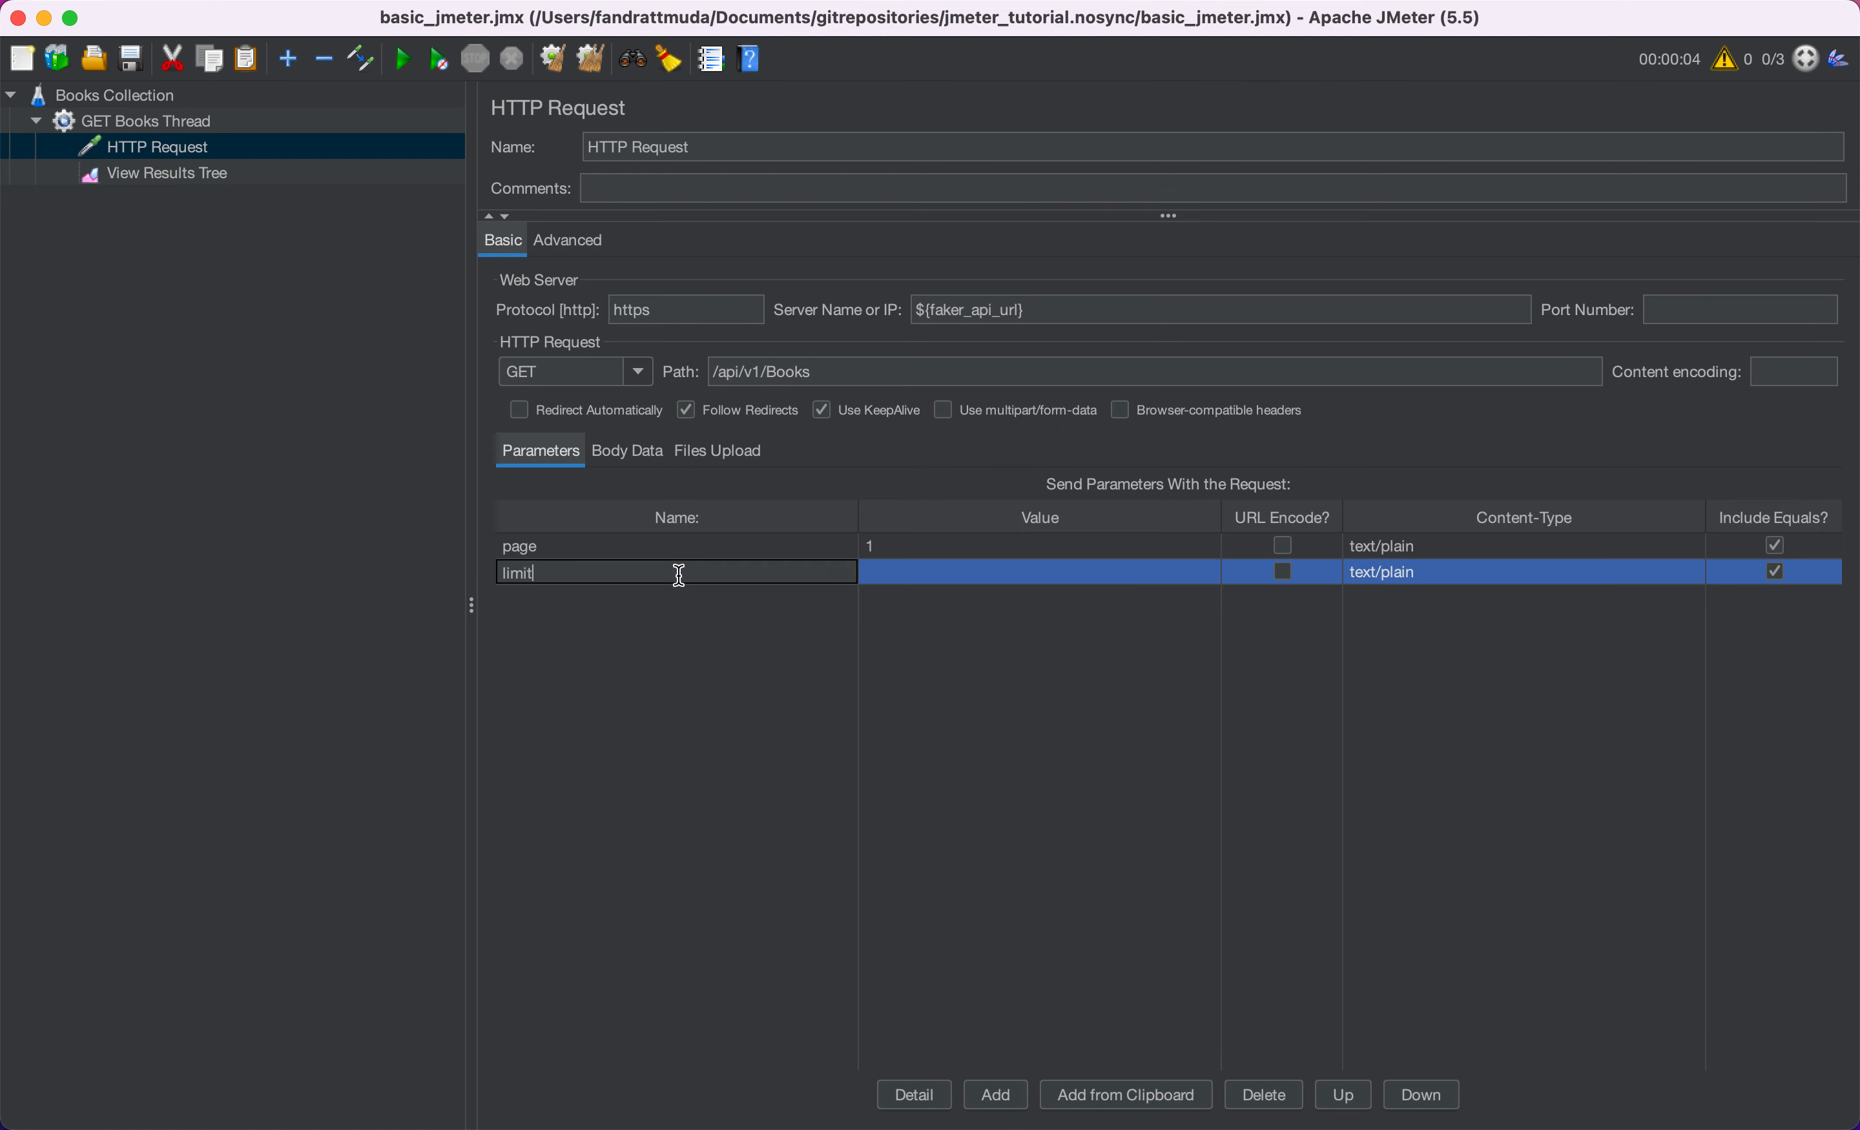
{"action": "key", "text": "Return"}
{"action": "left_click", "coordinate": [924, 574]}
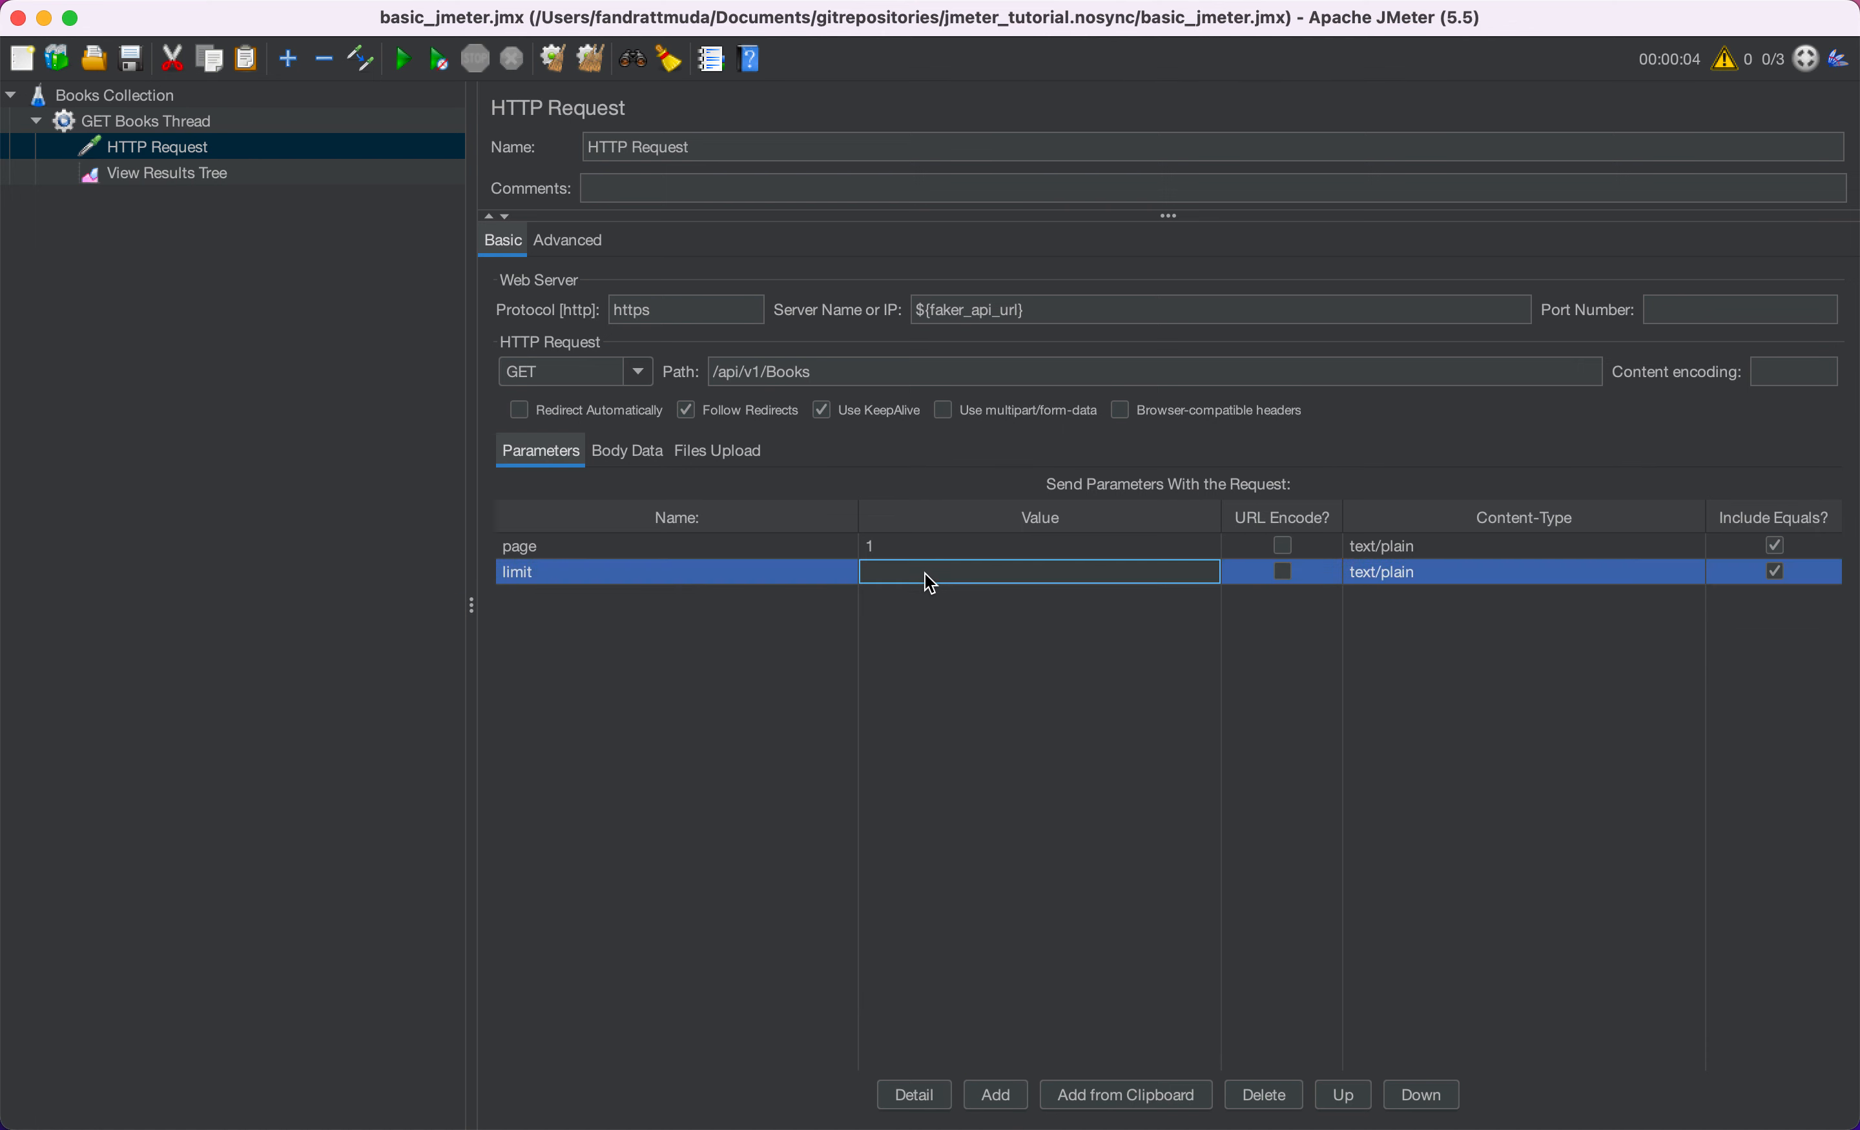
{"action": "type", "text": "10"}
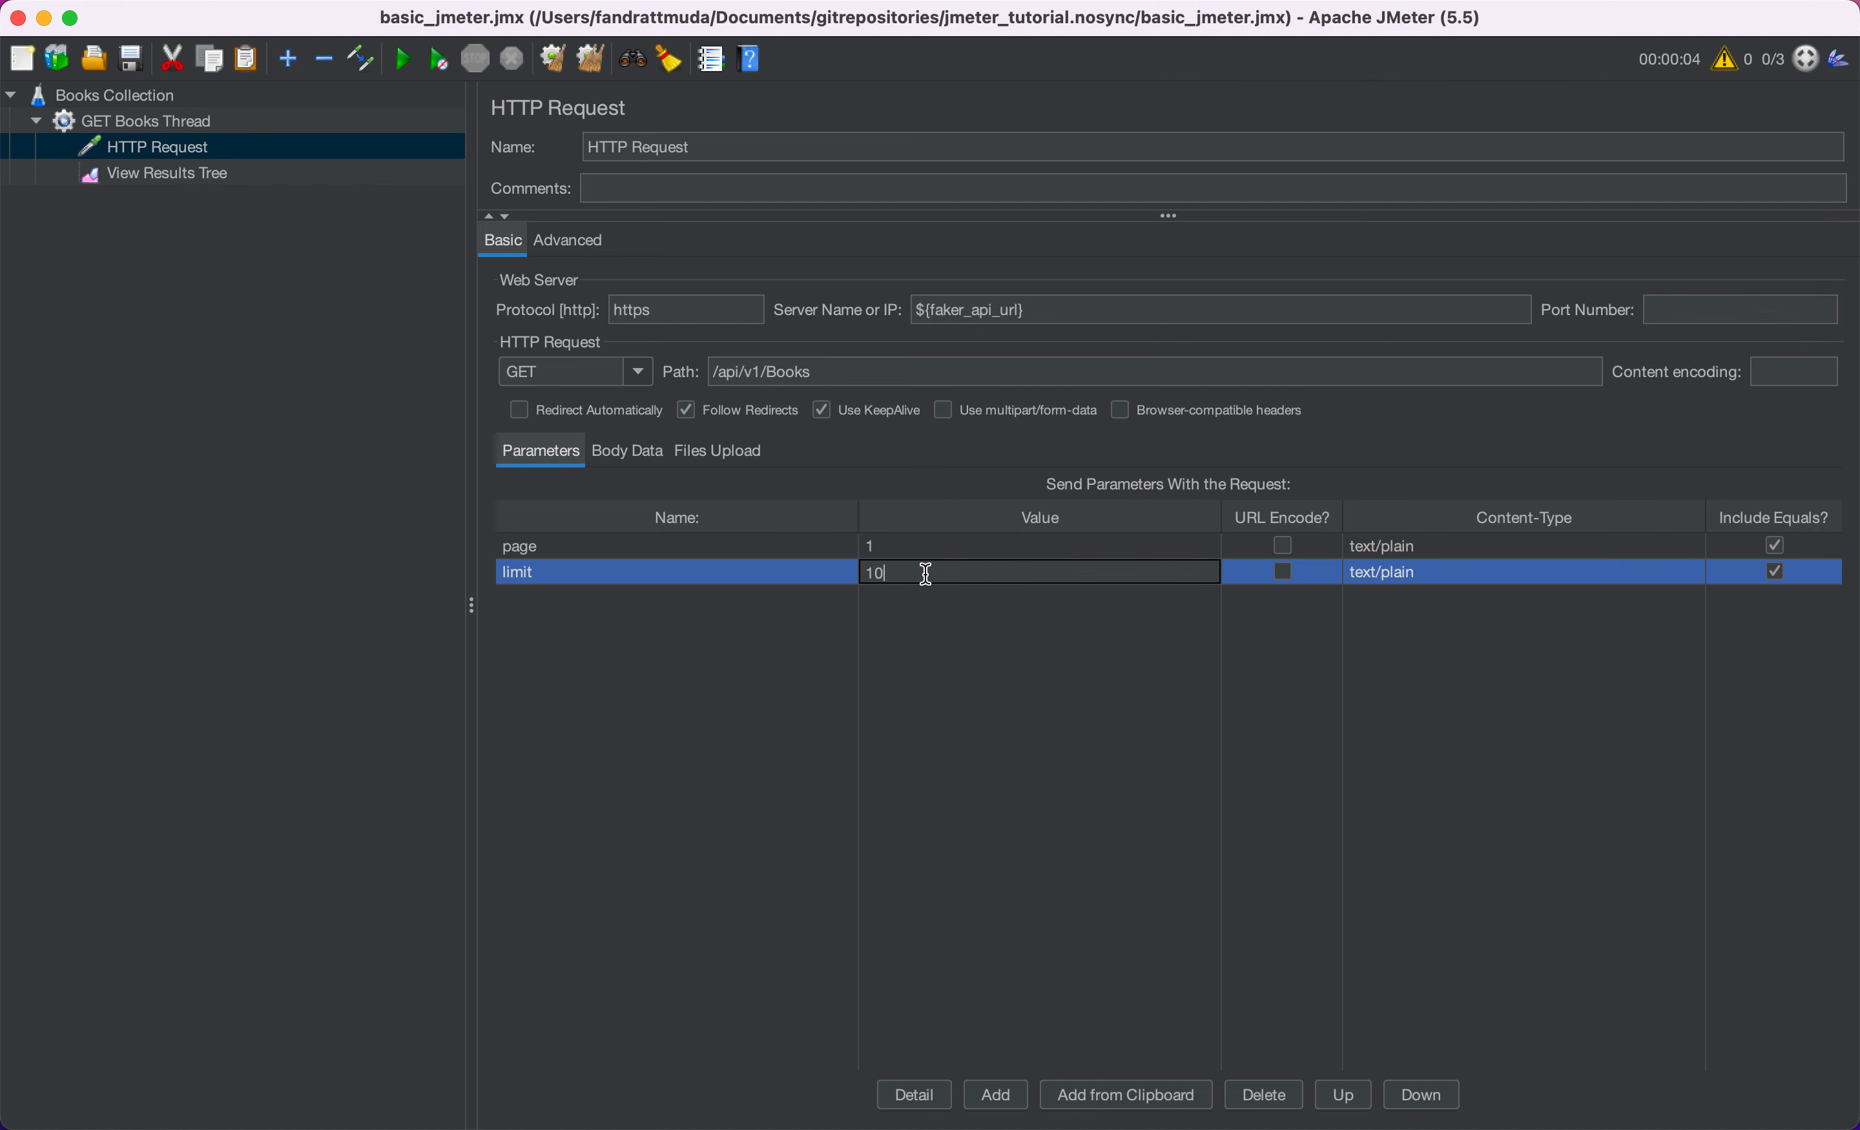
{"action": "left_click", "coordinate": [686, 858]}
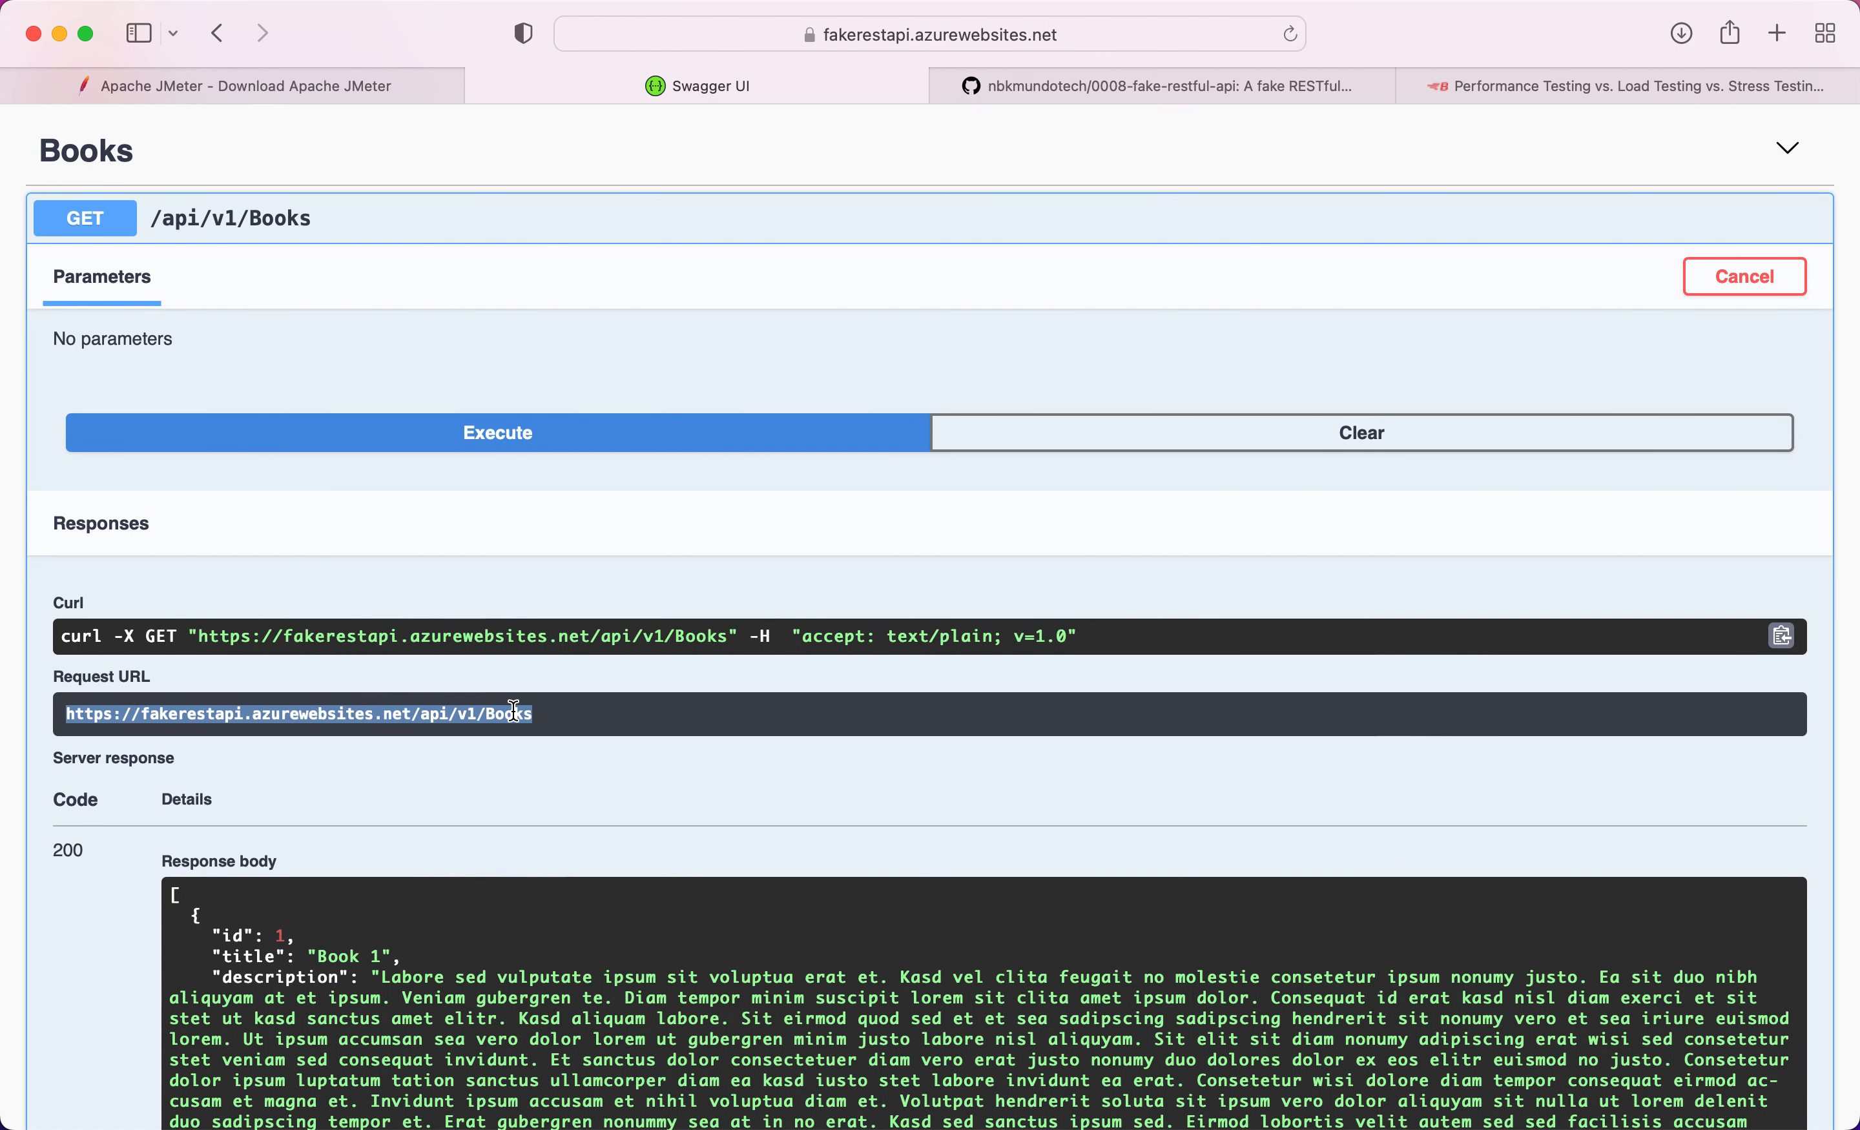
- Examine the GET Books request URL on the Swagger UI page and return to JMeter
{"action": "left_click", "coordinate": [330, 718]}
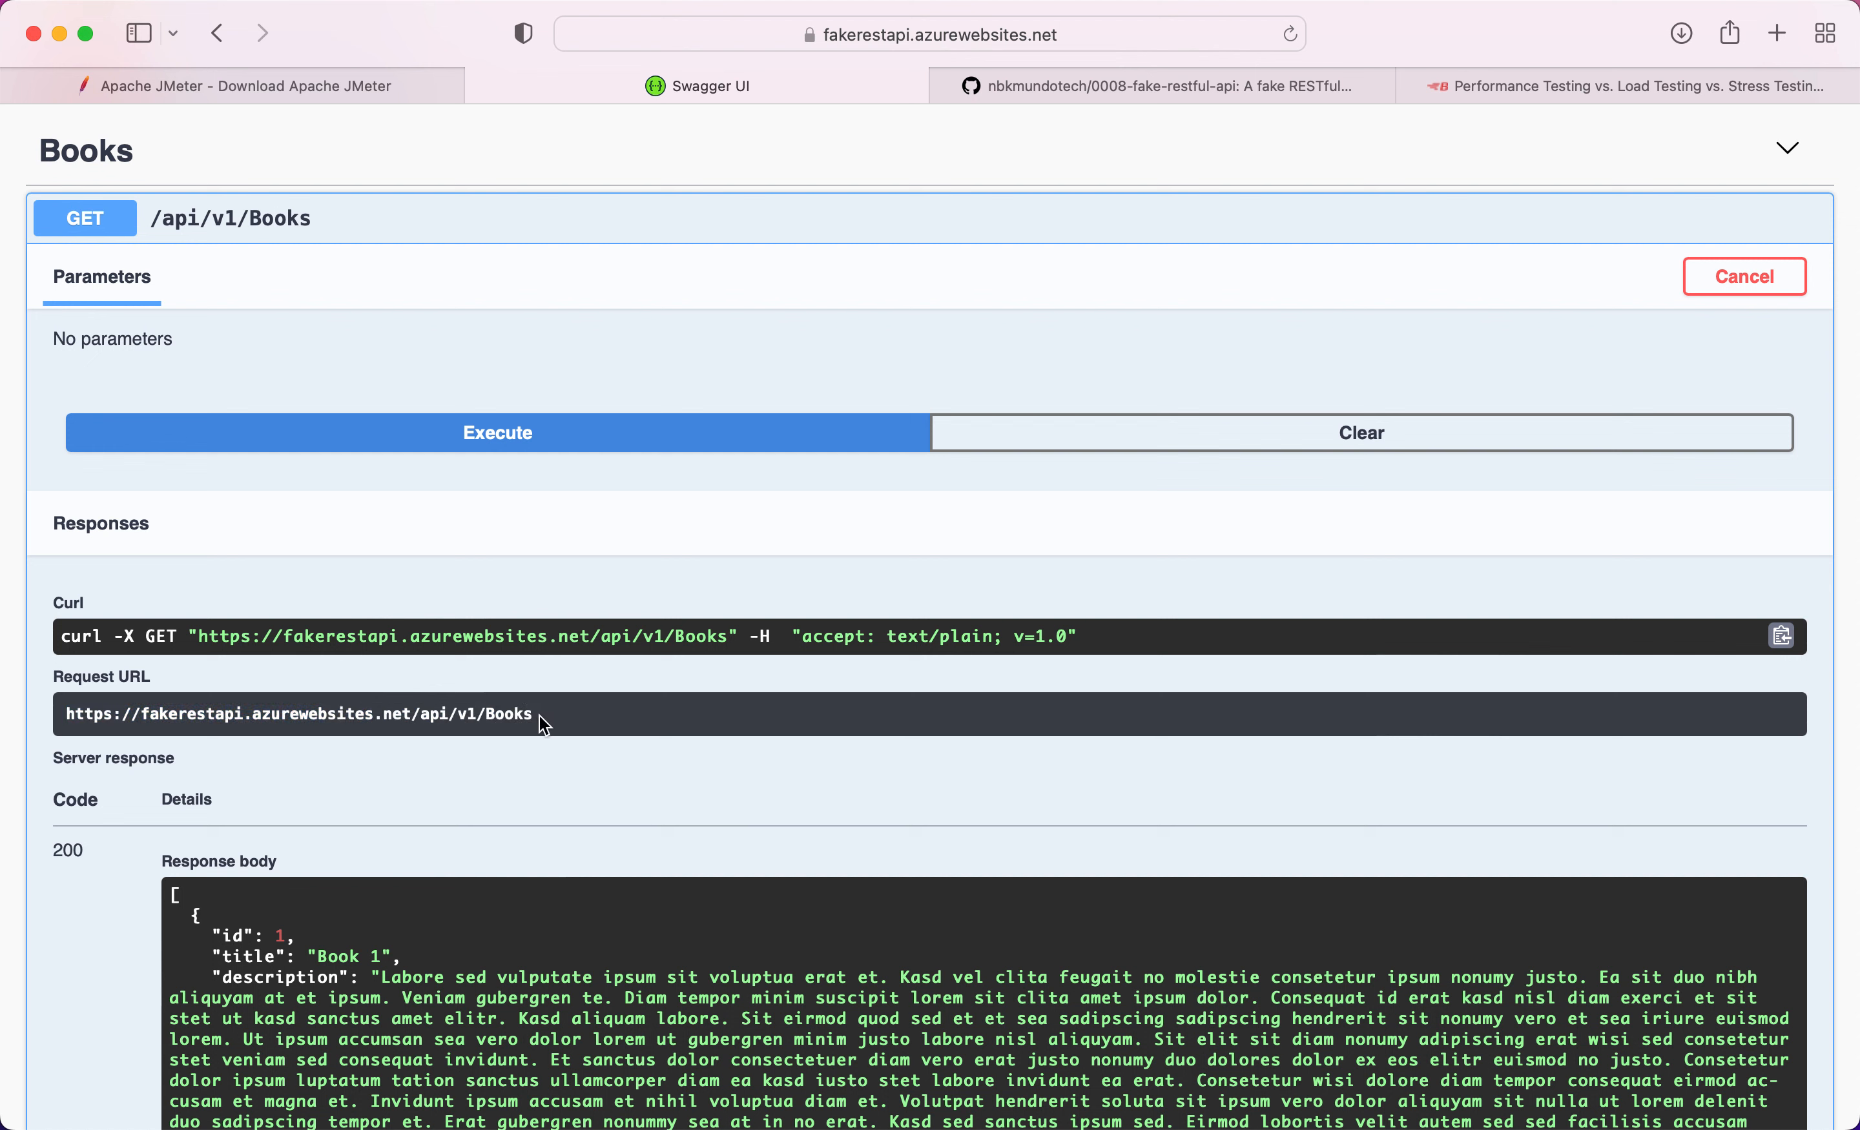
{"action": "left_click_drag", "start_coordinate": [539, 715], "coordinate": [42, 715]}
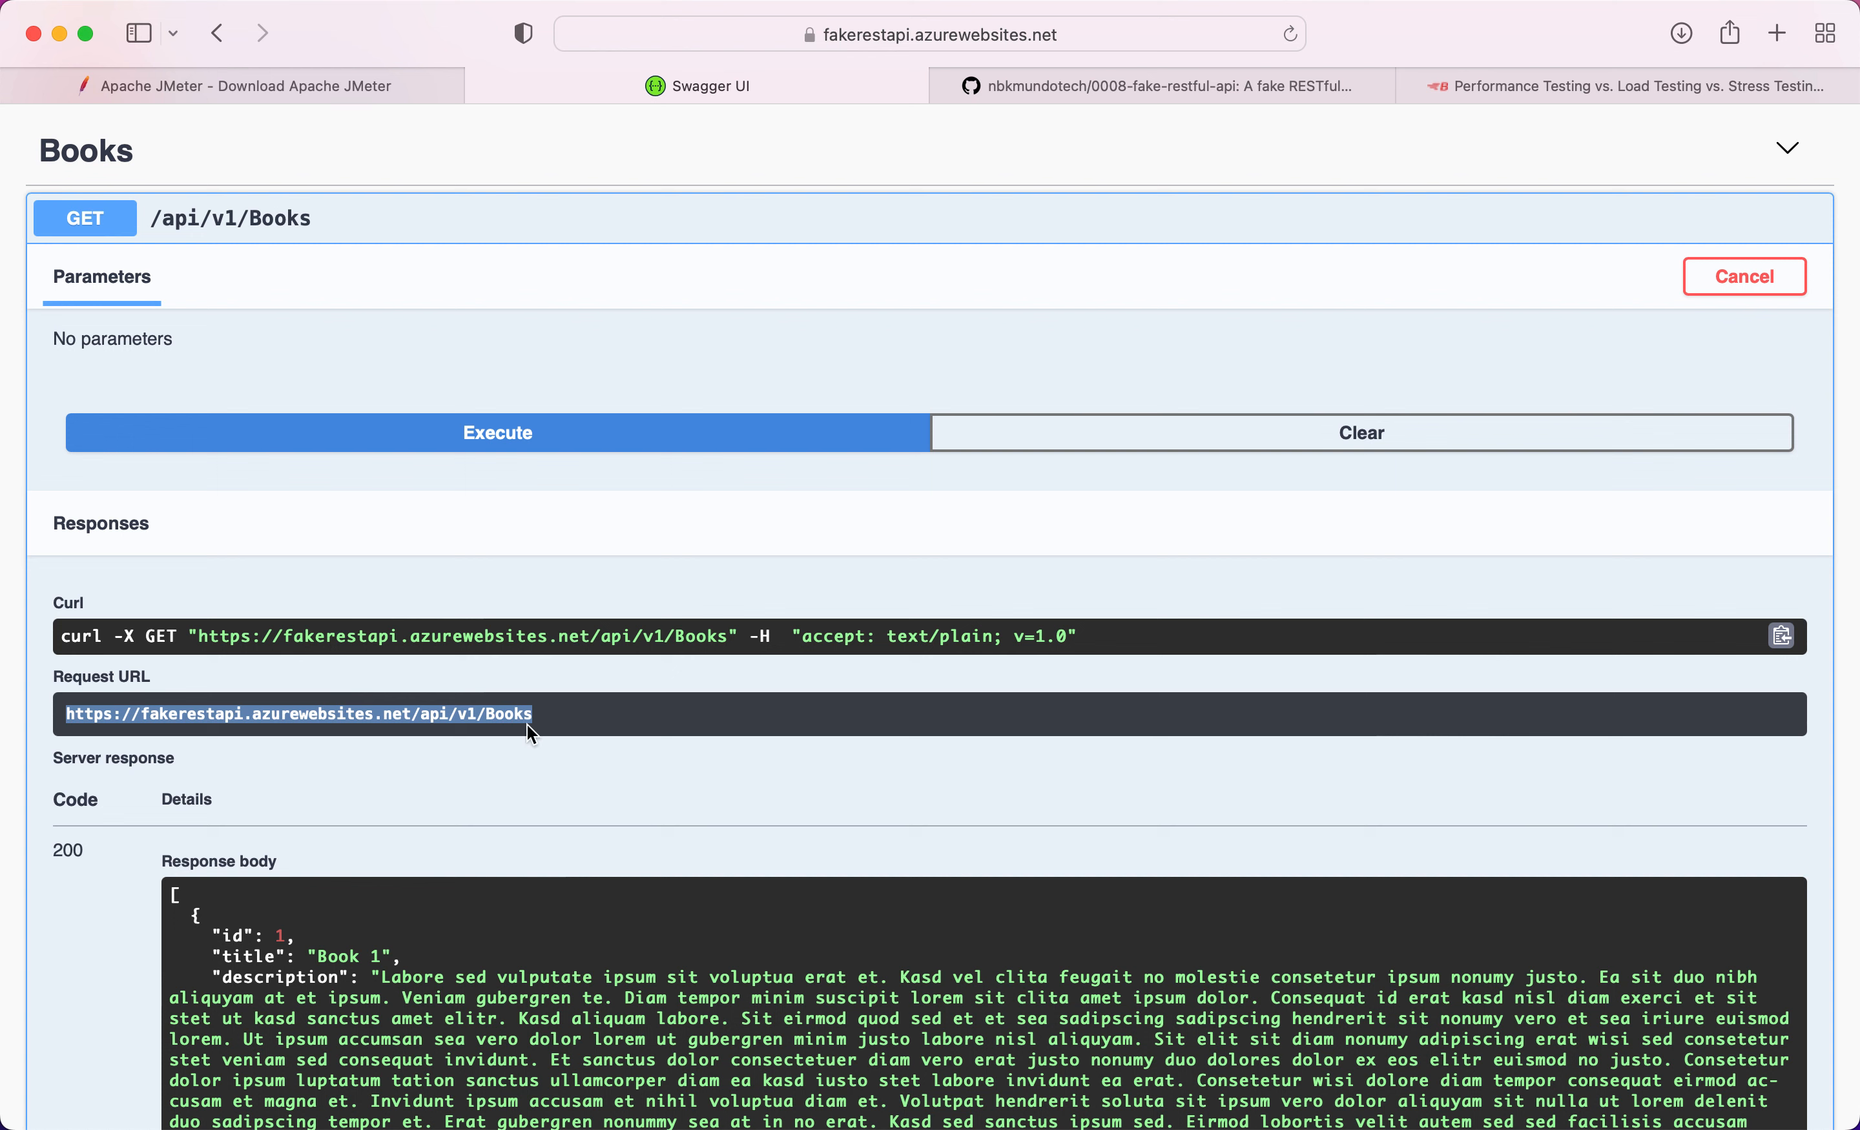
{"action": "key", "text": "super+Tab"}
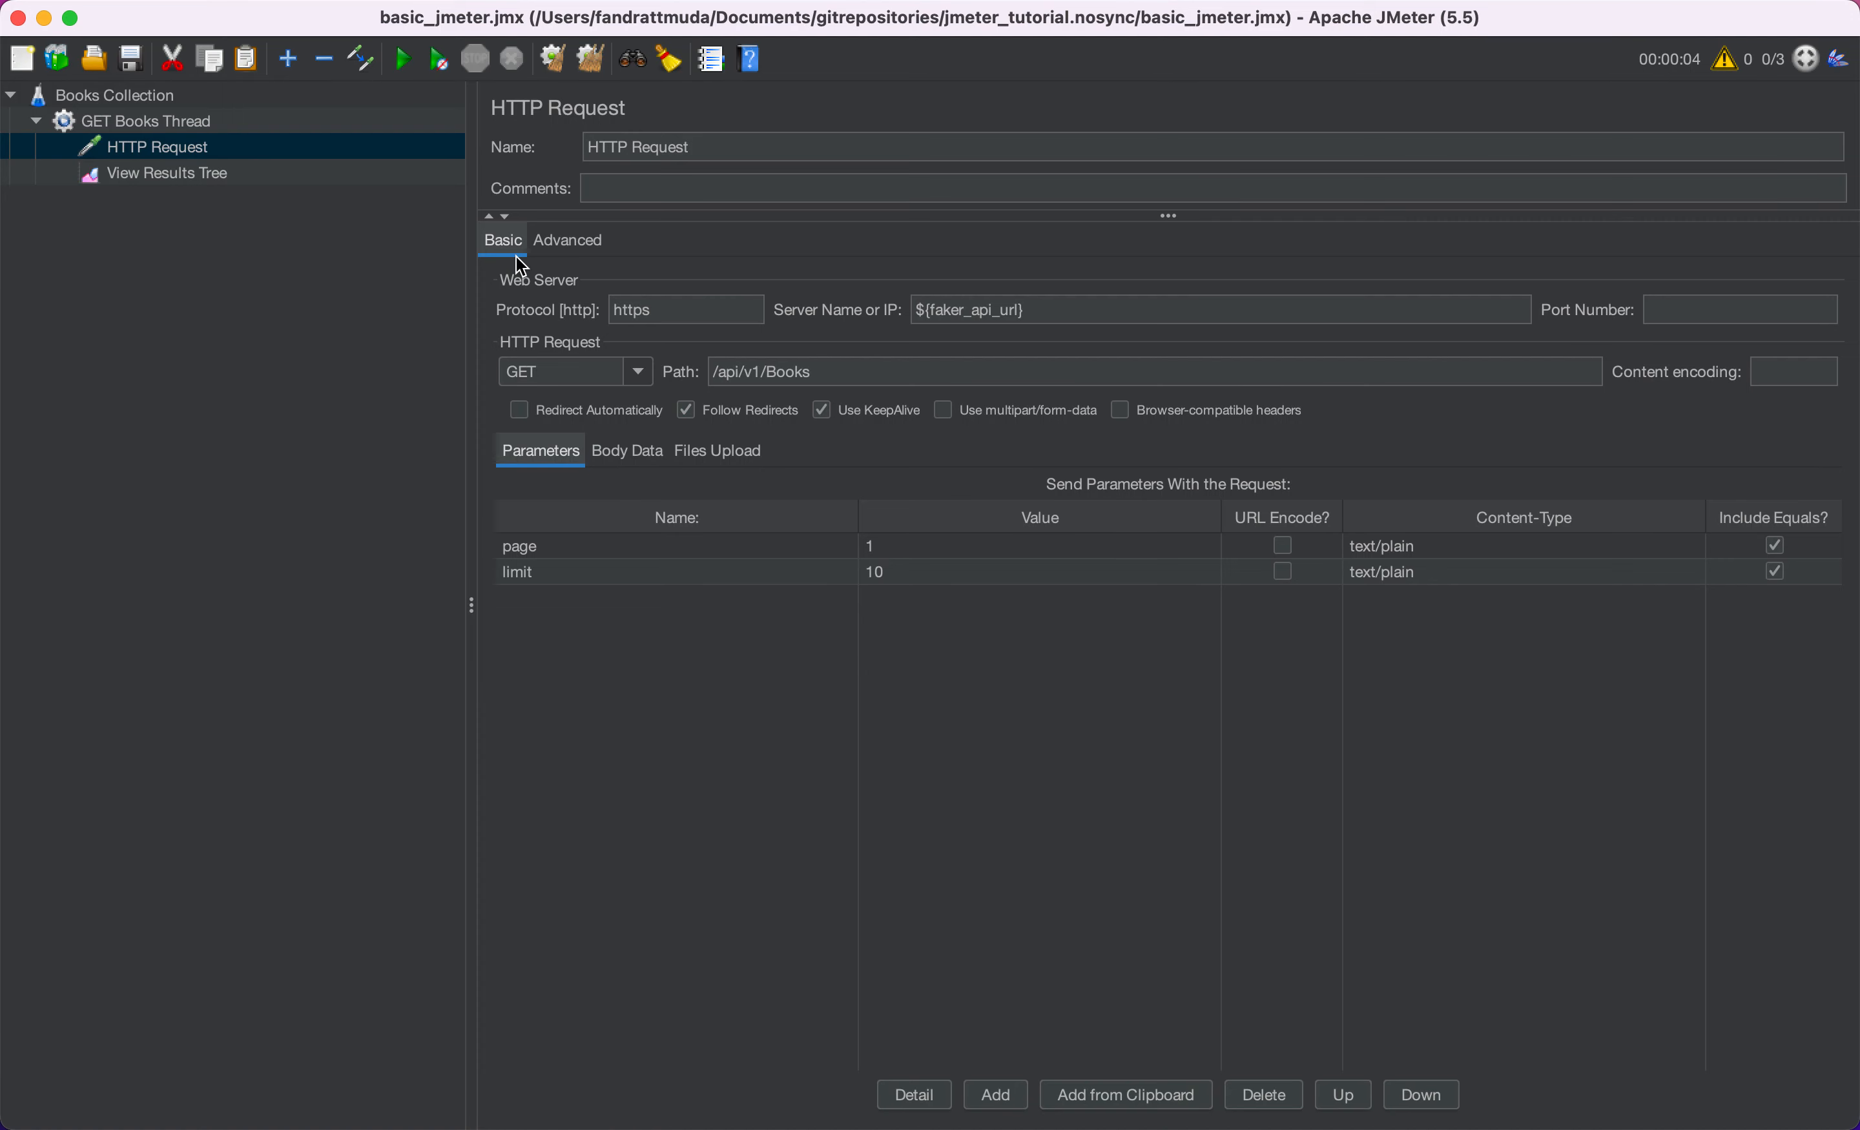
- Run the test plan with the added parameters and open the fourth request's sampler result in the View Results Tree
{"action": "left_click", "coordinate": [403, 59]}
{"action": "left_click", "coordinate": [205, 173]}
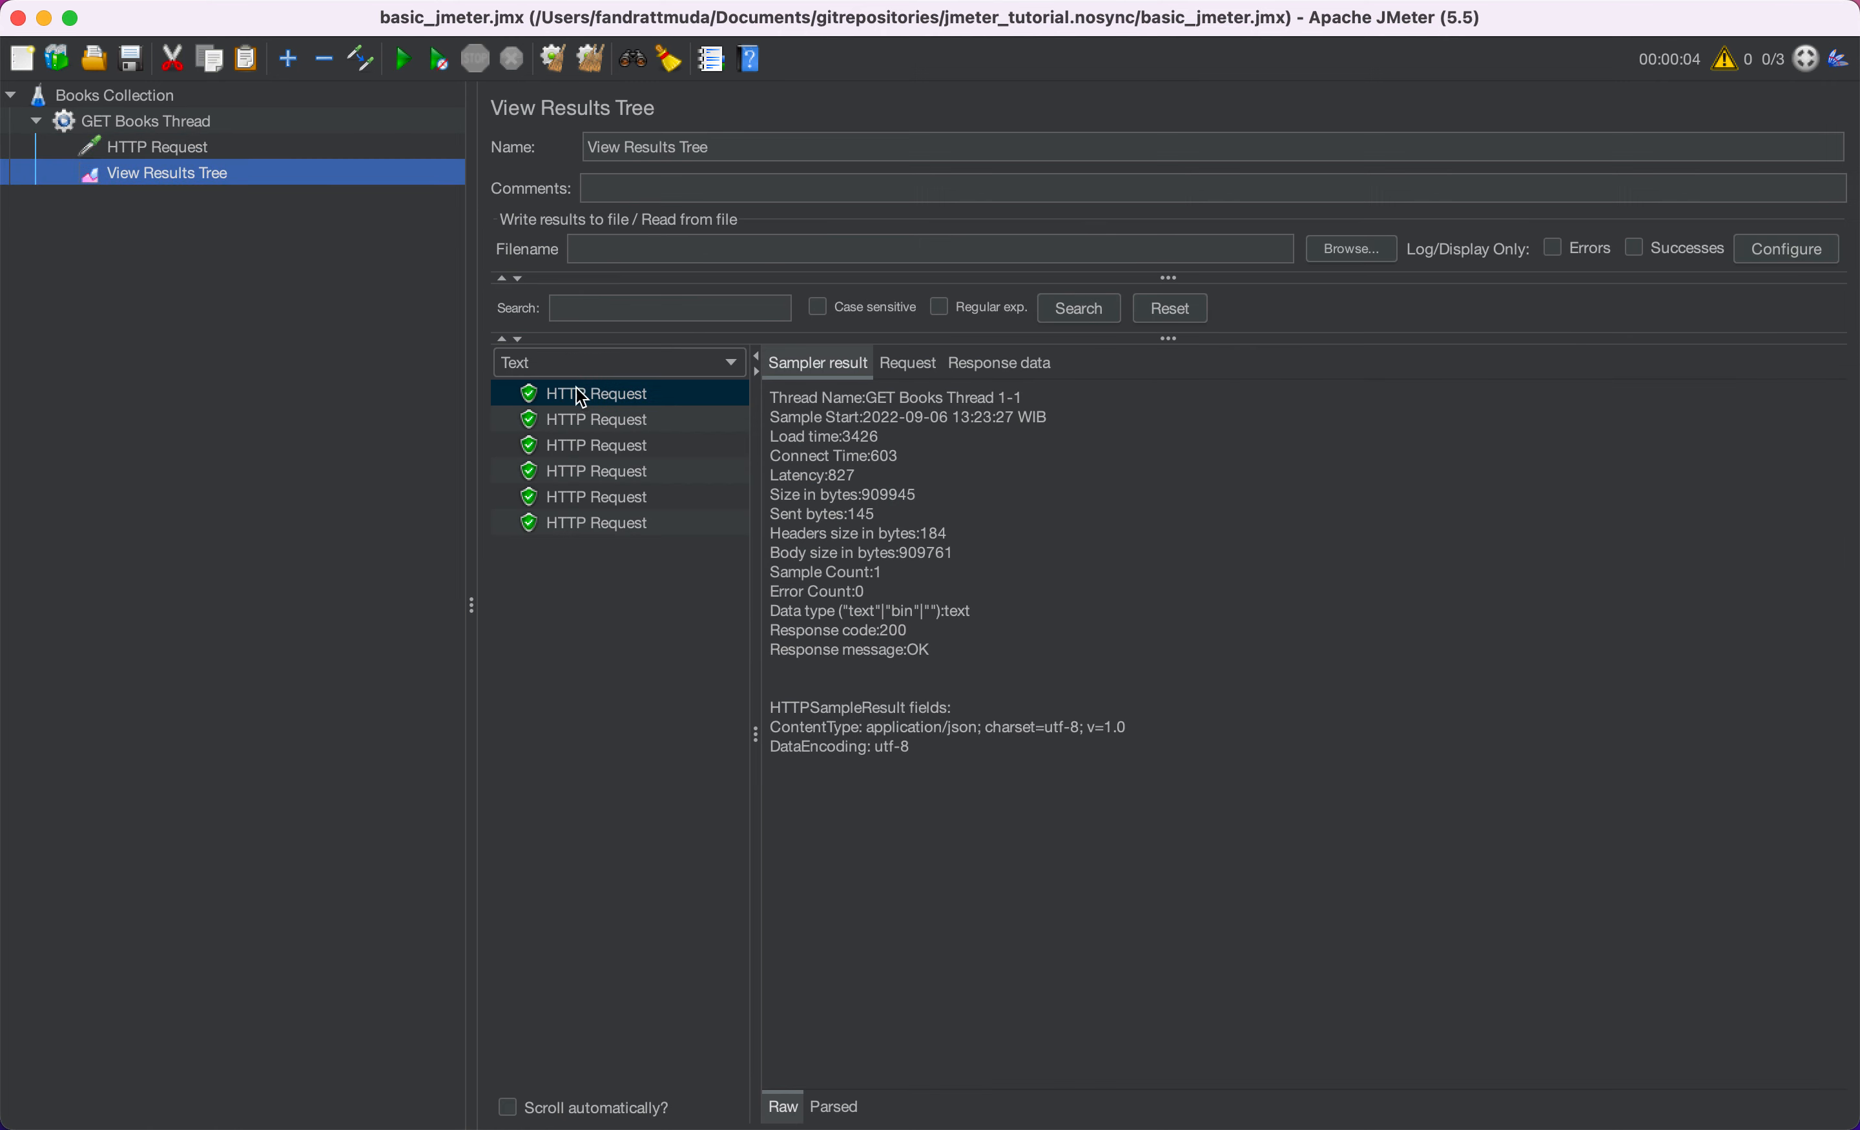
{"action": "left_click", "coordinate": [600, 502]}
{"action": "left_click", "coordinate": [607, 470]}
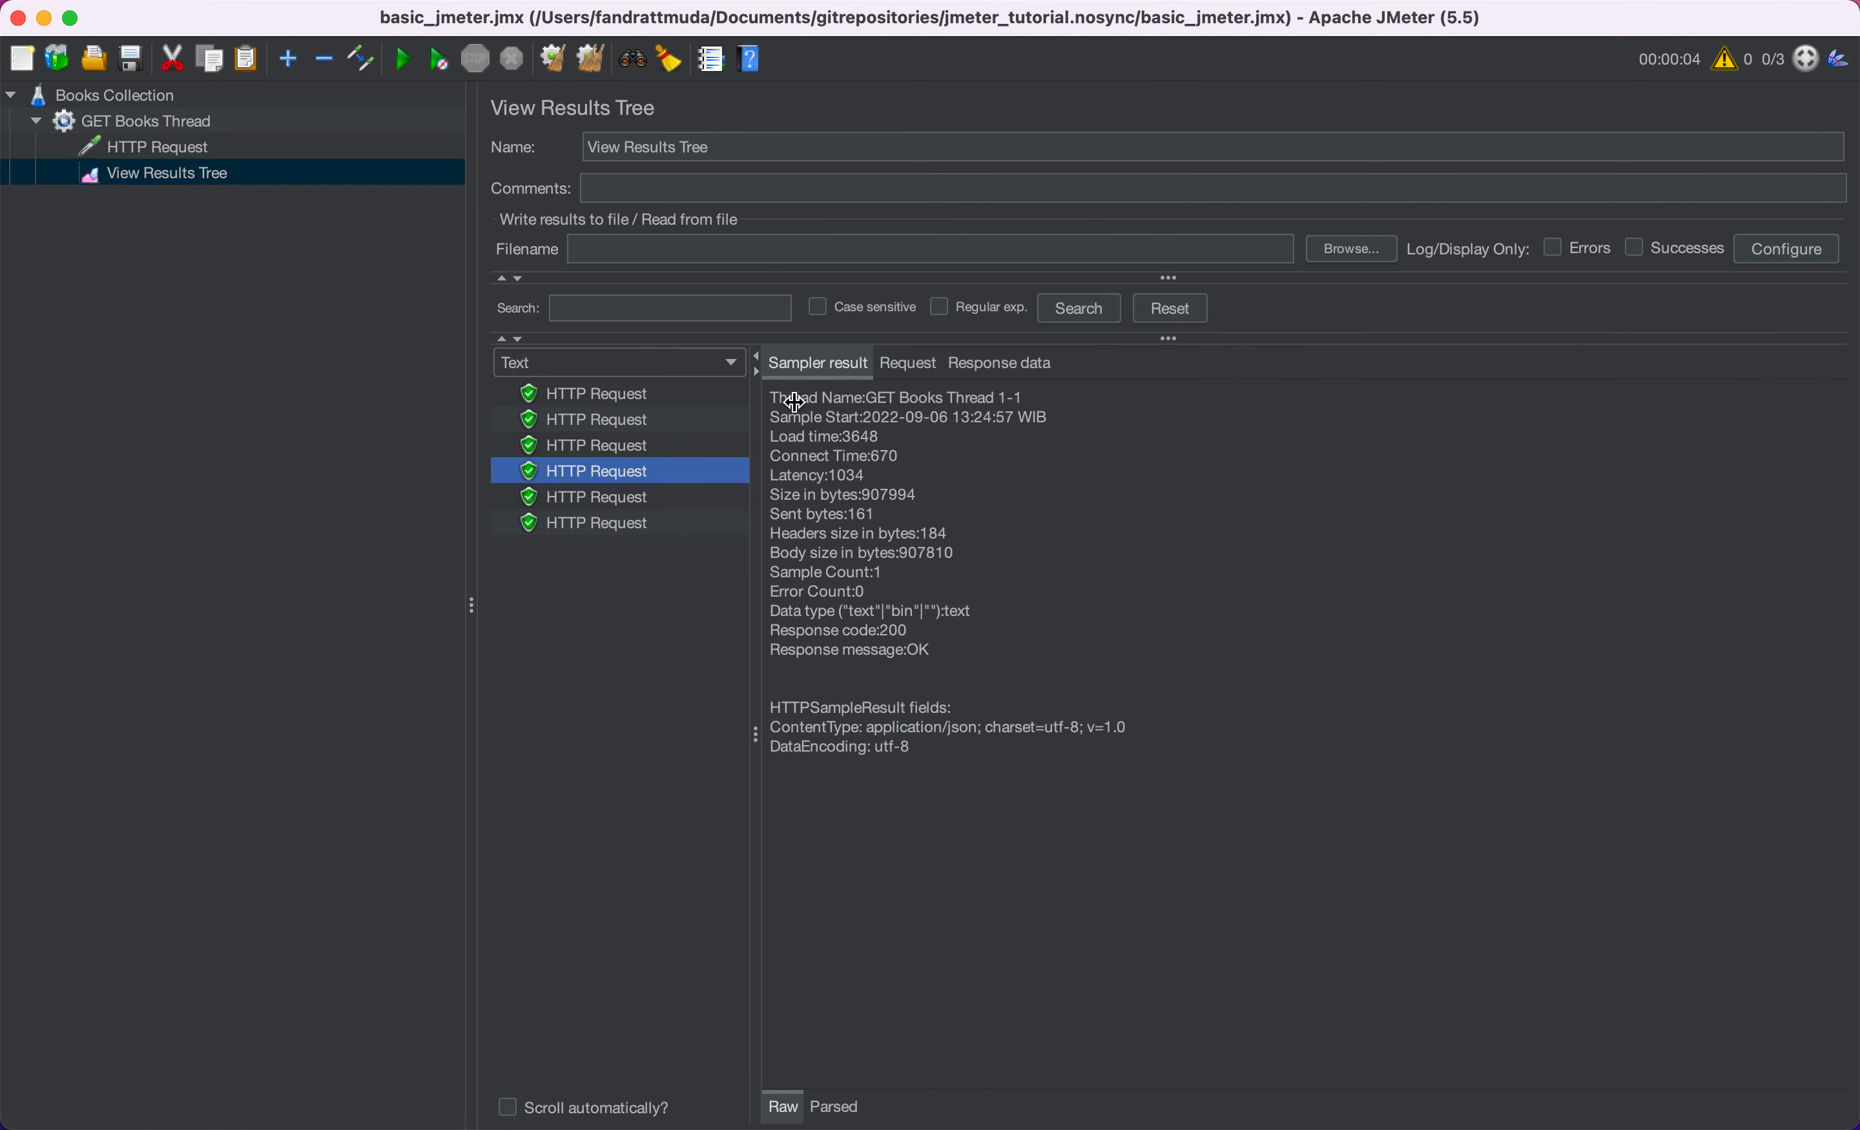
- Switch to the Swagger UI page, examine the accept header in the GET Books curl command, and return to JMeter
{"action": "key", "text": "super+Tab"}
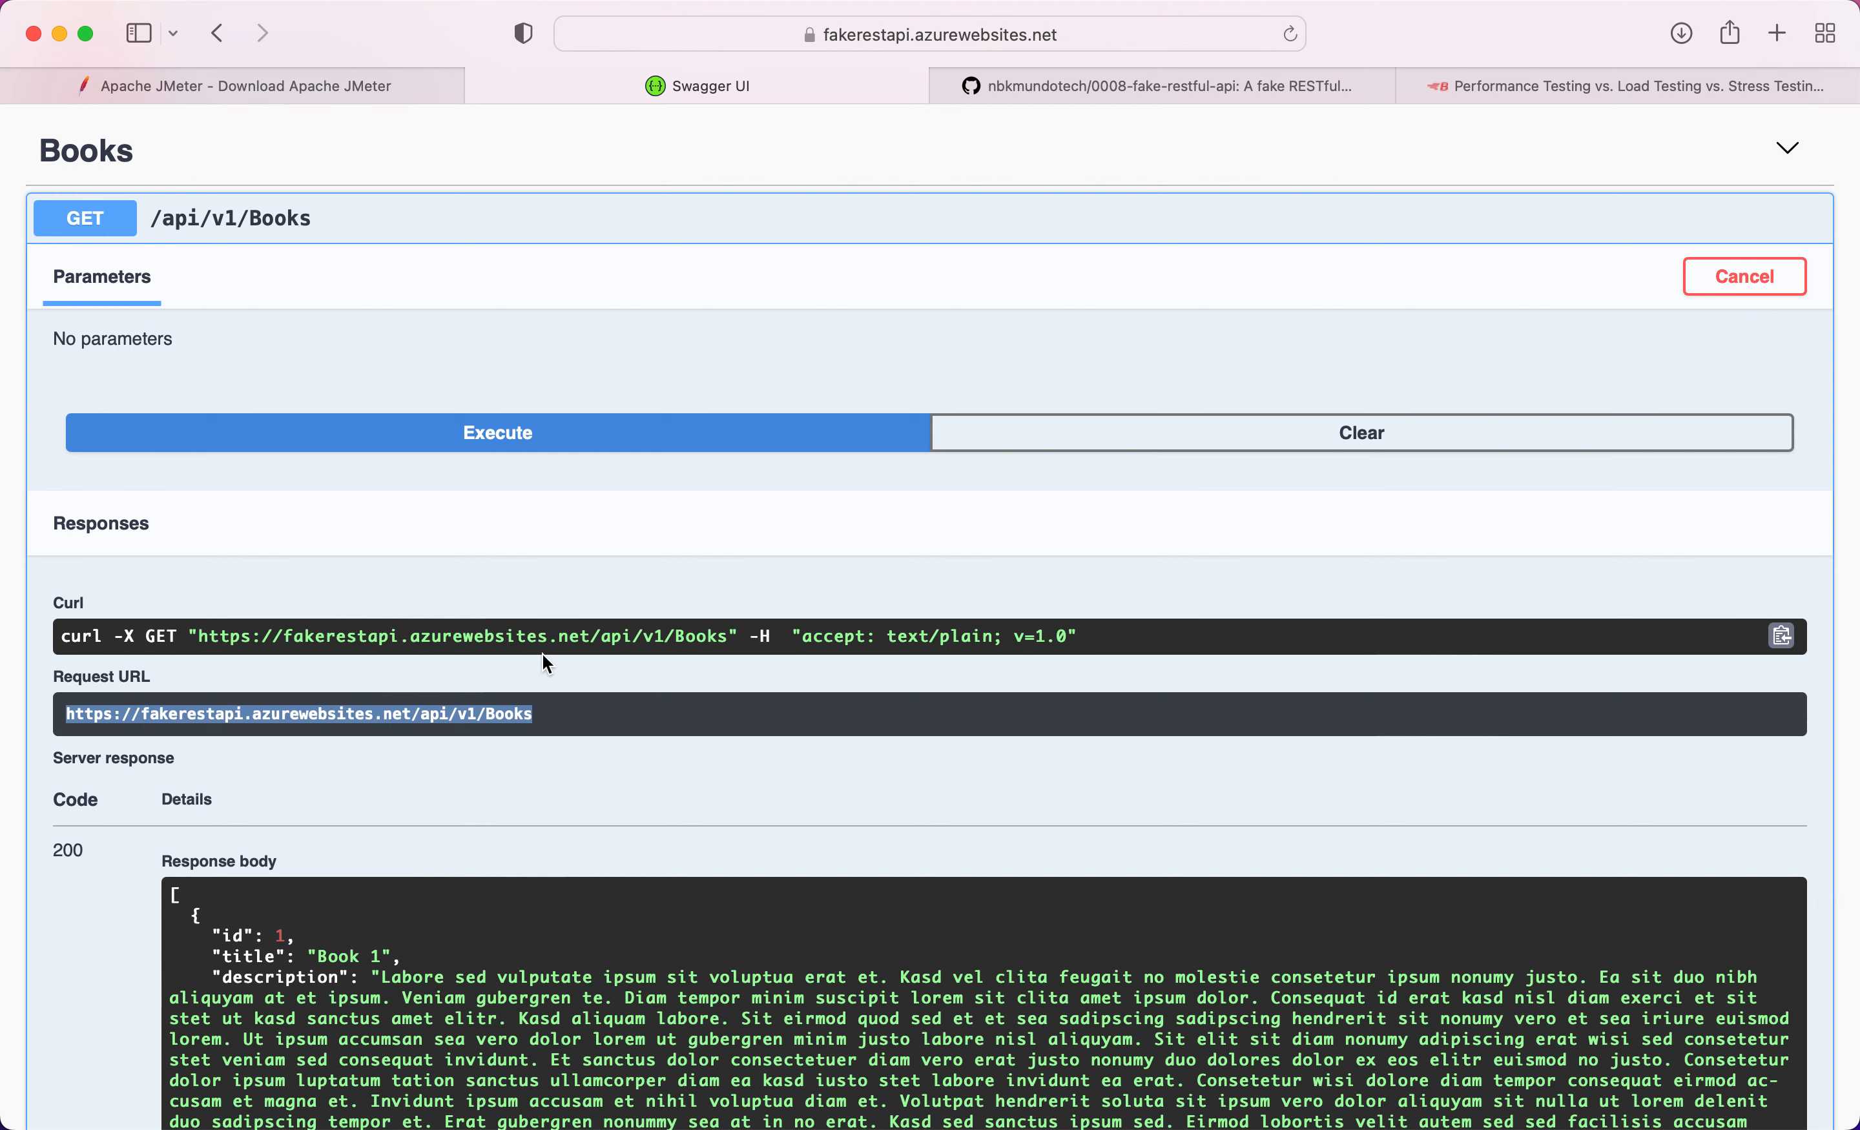
{"action": "left_click_drag", "start_coordinate": [801, 636], "coordinate": [994, 641]}
{"action": "left_click", "coordinate": [751, 556]}
{"action": "key", "text": "super+Tab"}
- Add an HTTP Header Manager to the GET Books Thread group and move it directly above the View Results Tree
{"action": "left_click", "coordinate": [158, 124]}
{"action": "right_click", "coordinate": [158, 124]}
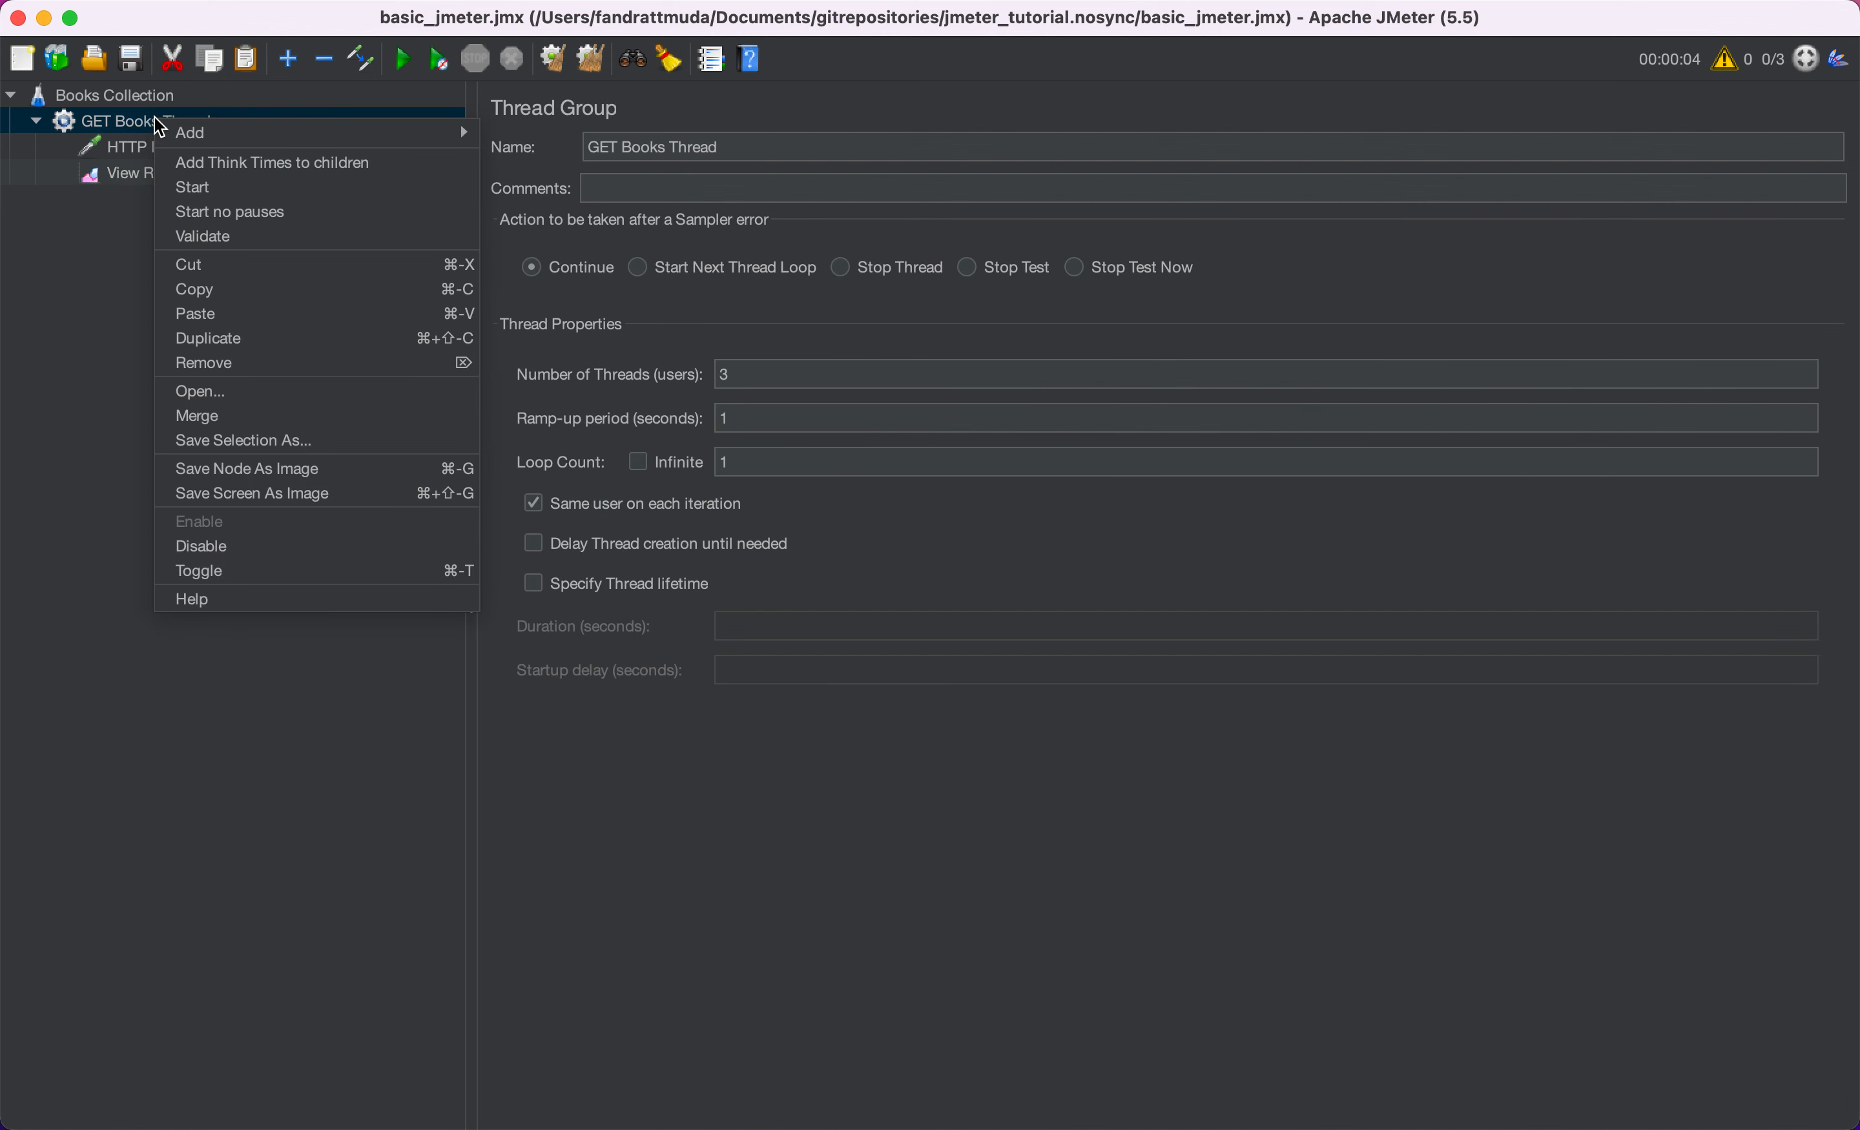
{"action": "mouse_move", "coordinate": [308, 133]}
{"action": "mouse_move", "coordinate": [612, 355]}
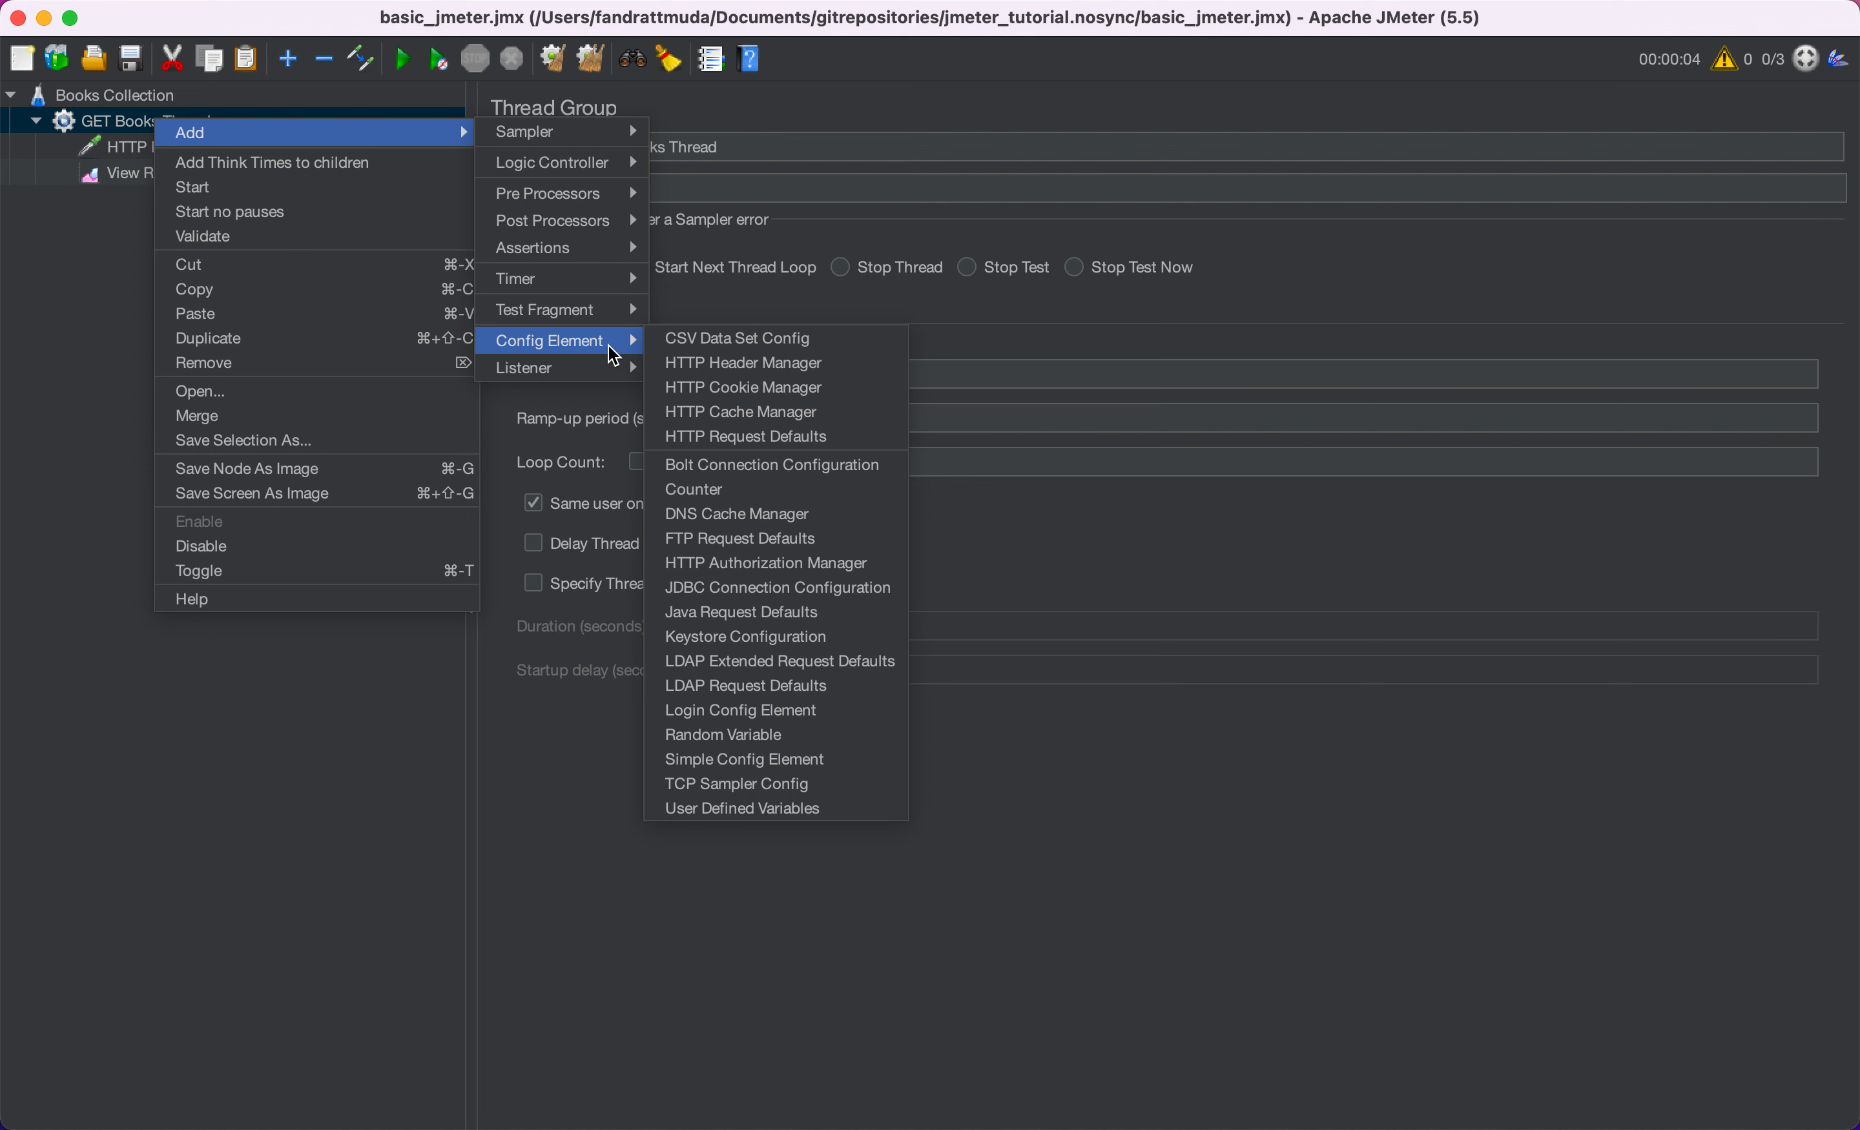
{"action": "left_click", "coordinate": [774, 370]}
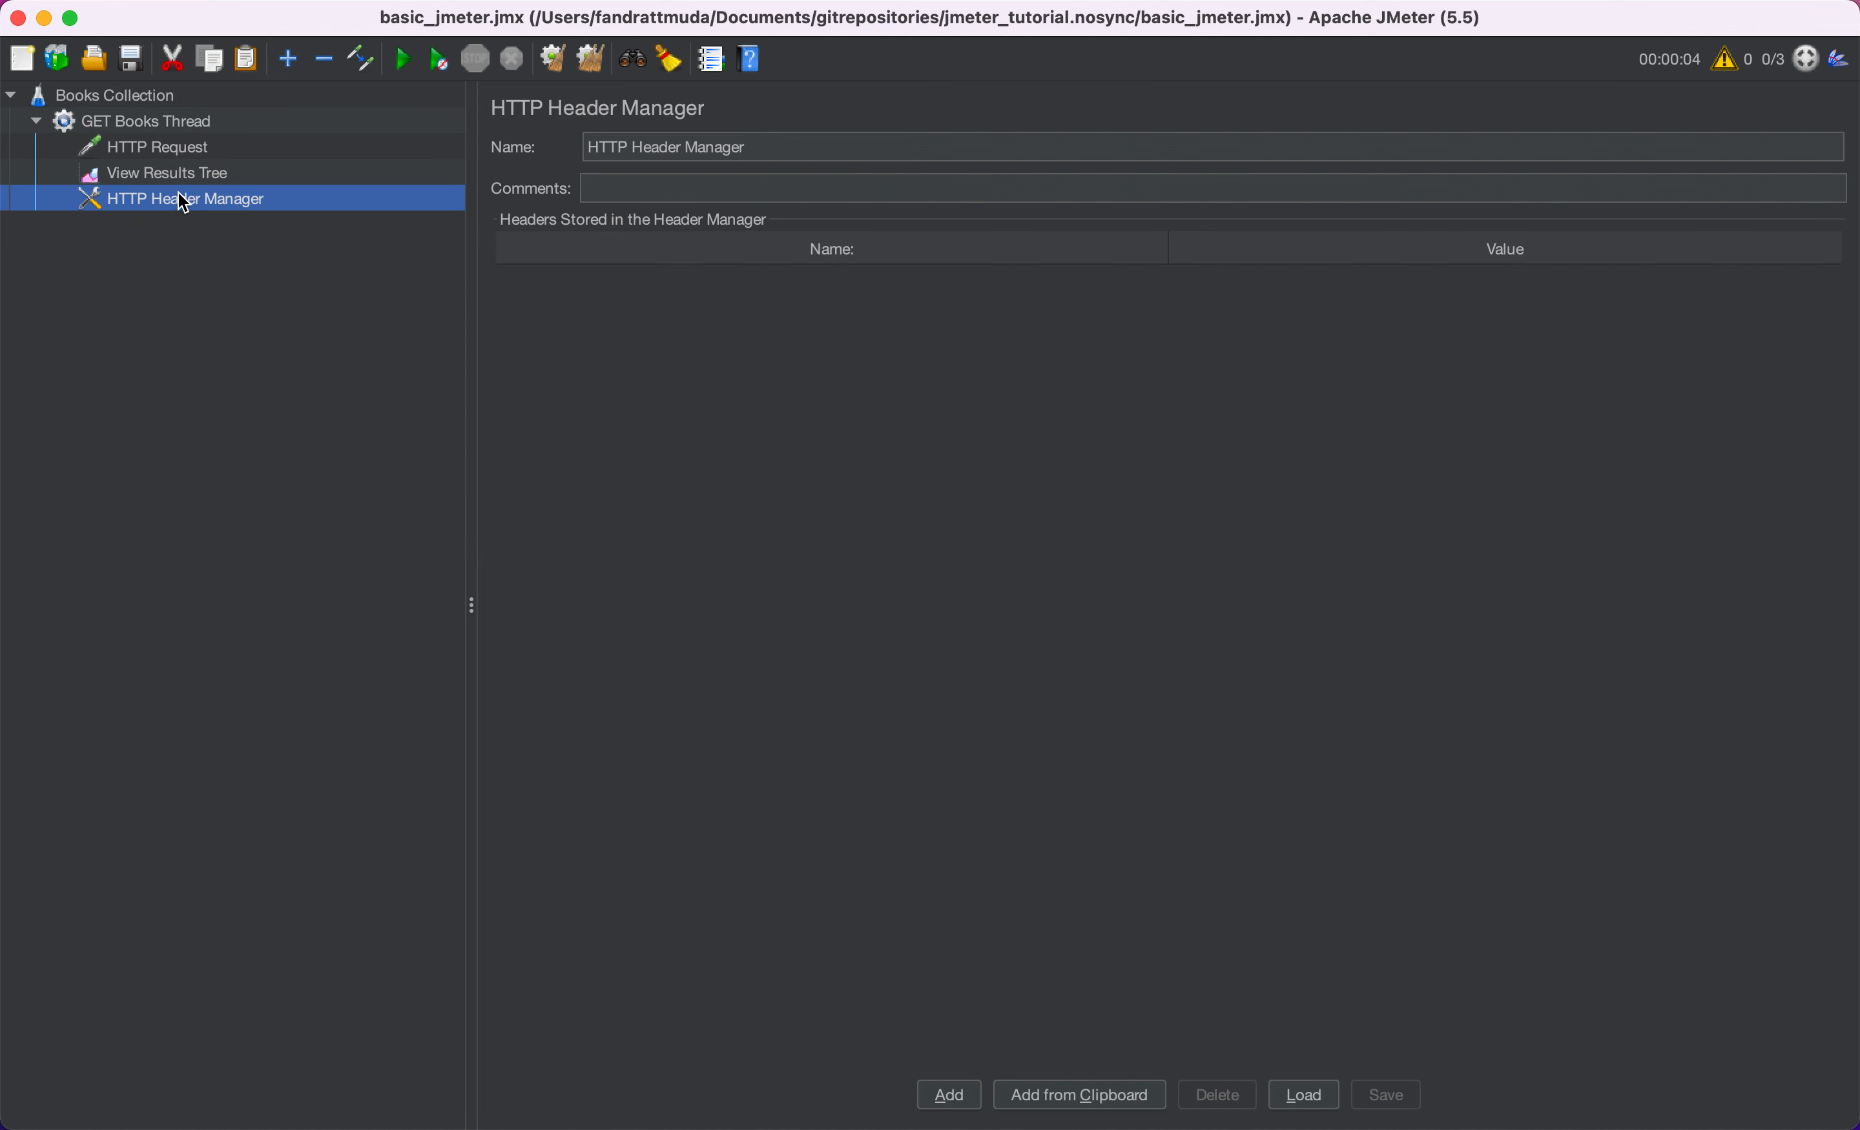
{"action": "mouse_move", "coordinate": [135, 198]}
{"action": "left_mouse_down"}
{"action": "mouse_move", "coordinate": [165, 178]}
{"action": "mouse_move", "coordinate": [171, 213]}
{"action": "mouse_move", "coordinate": [152, 177]}
{"action": "left_mouse_up"}
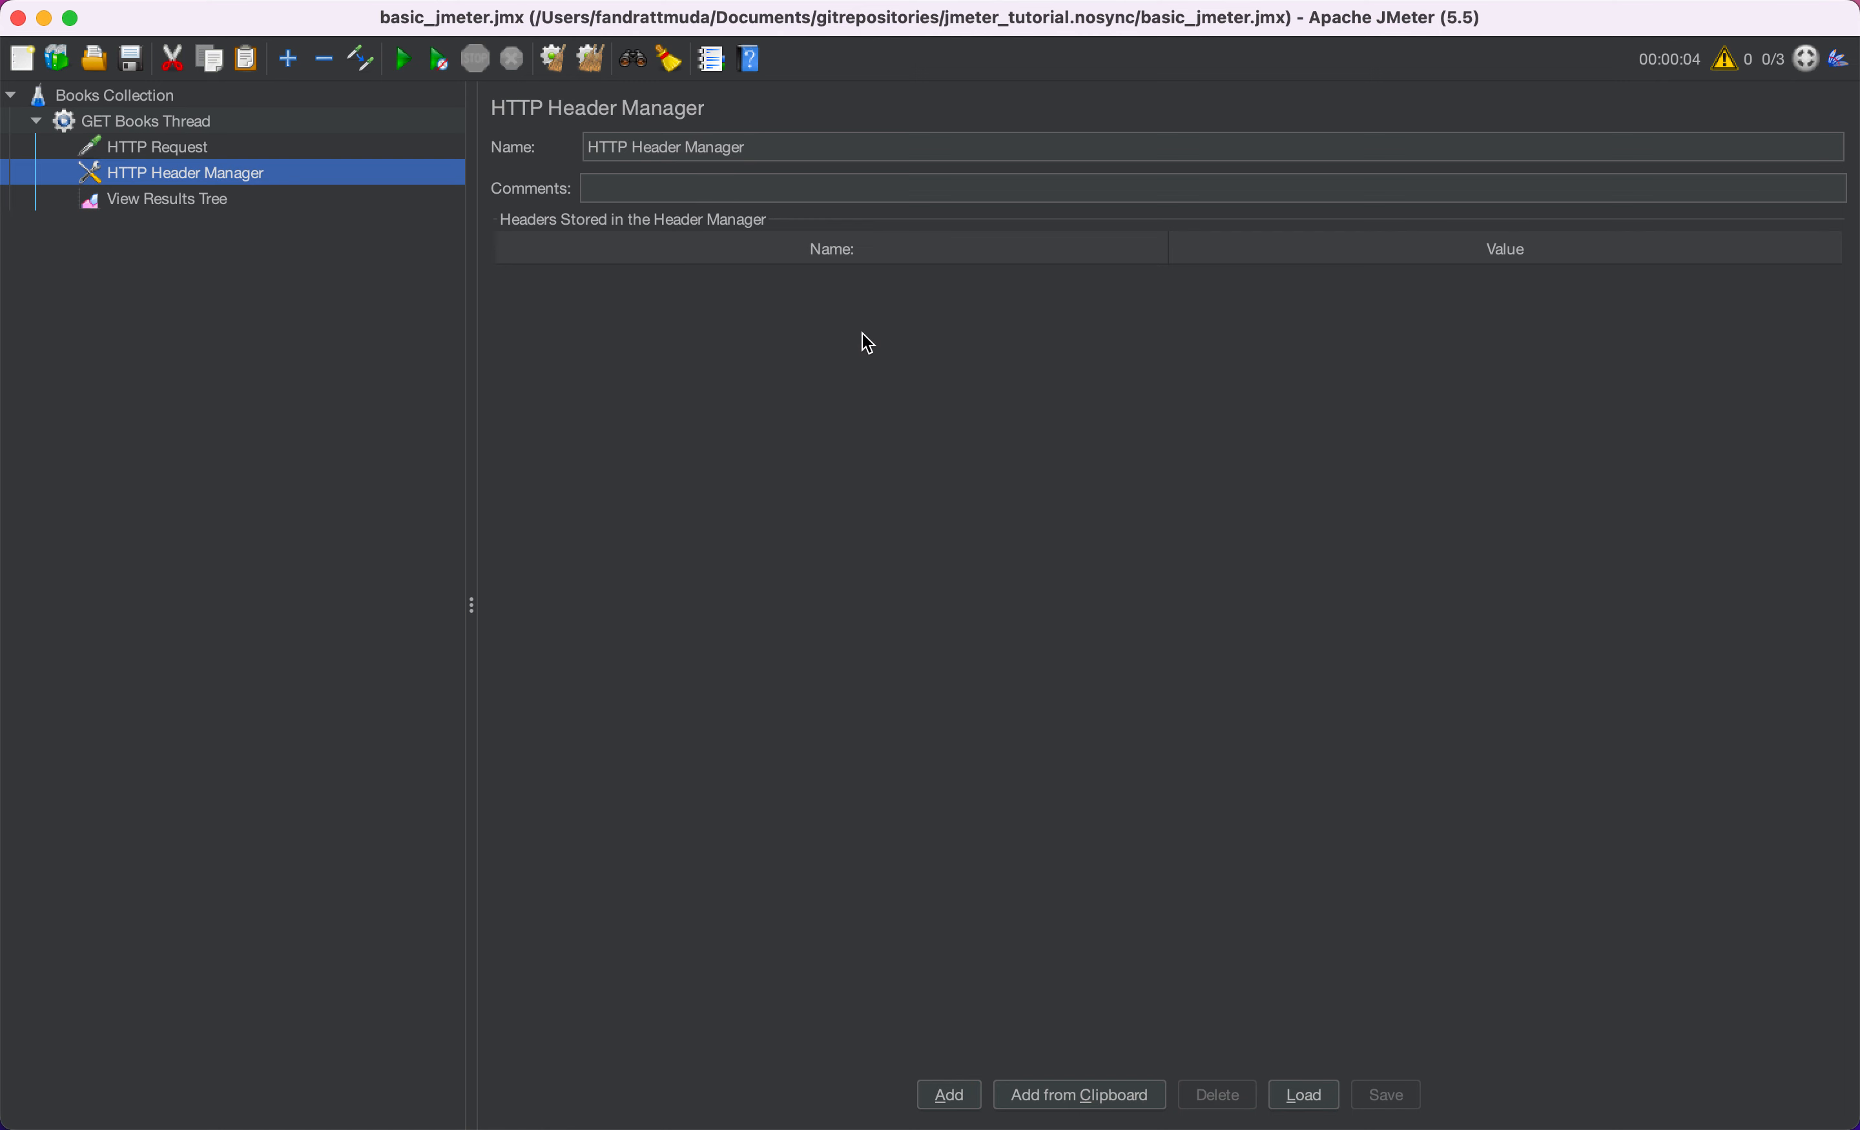
- Add a header named accept with the value text/plain to the HTTP Header Manager, following the Swagger UI curl command
{"action": "key", "text": "super+Tab"}
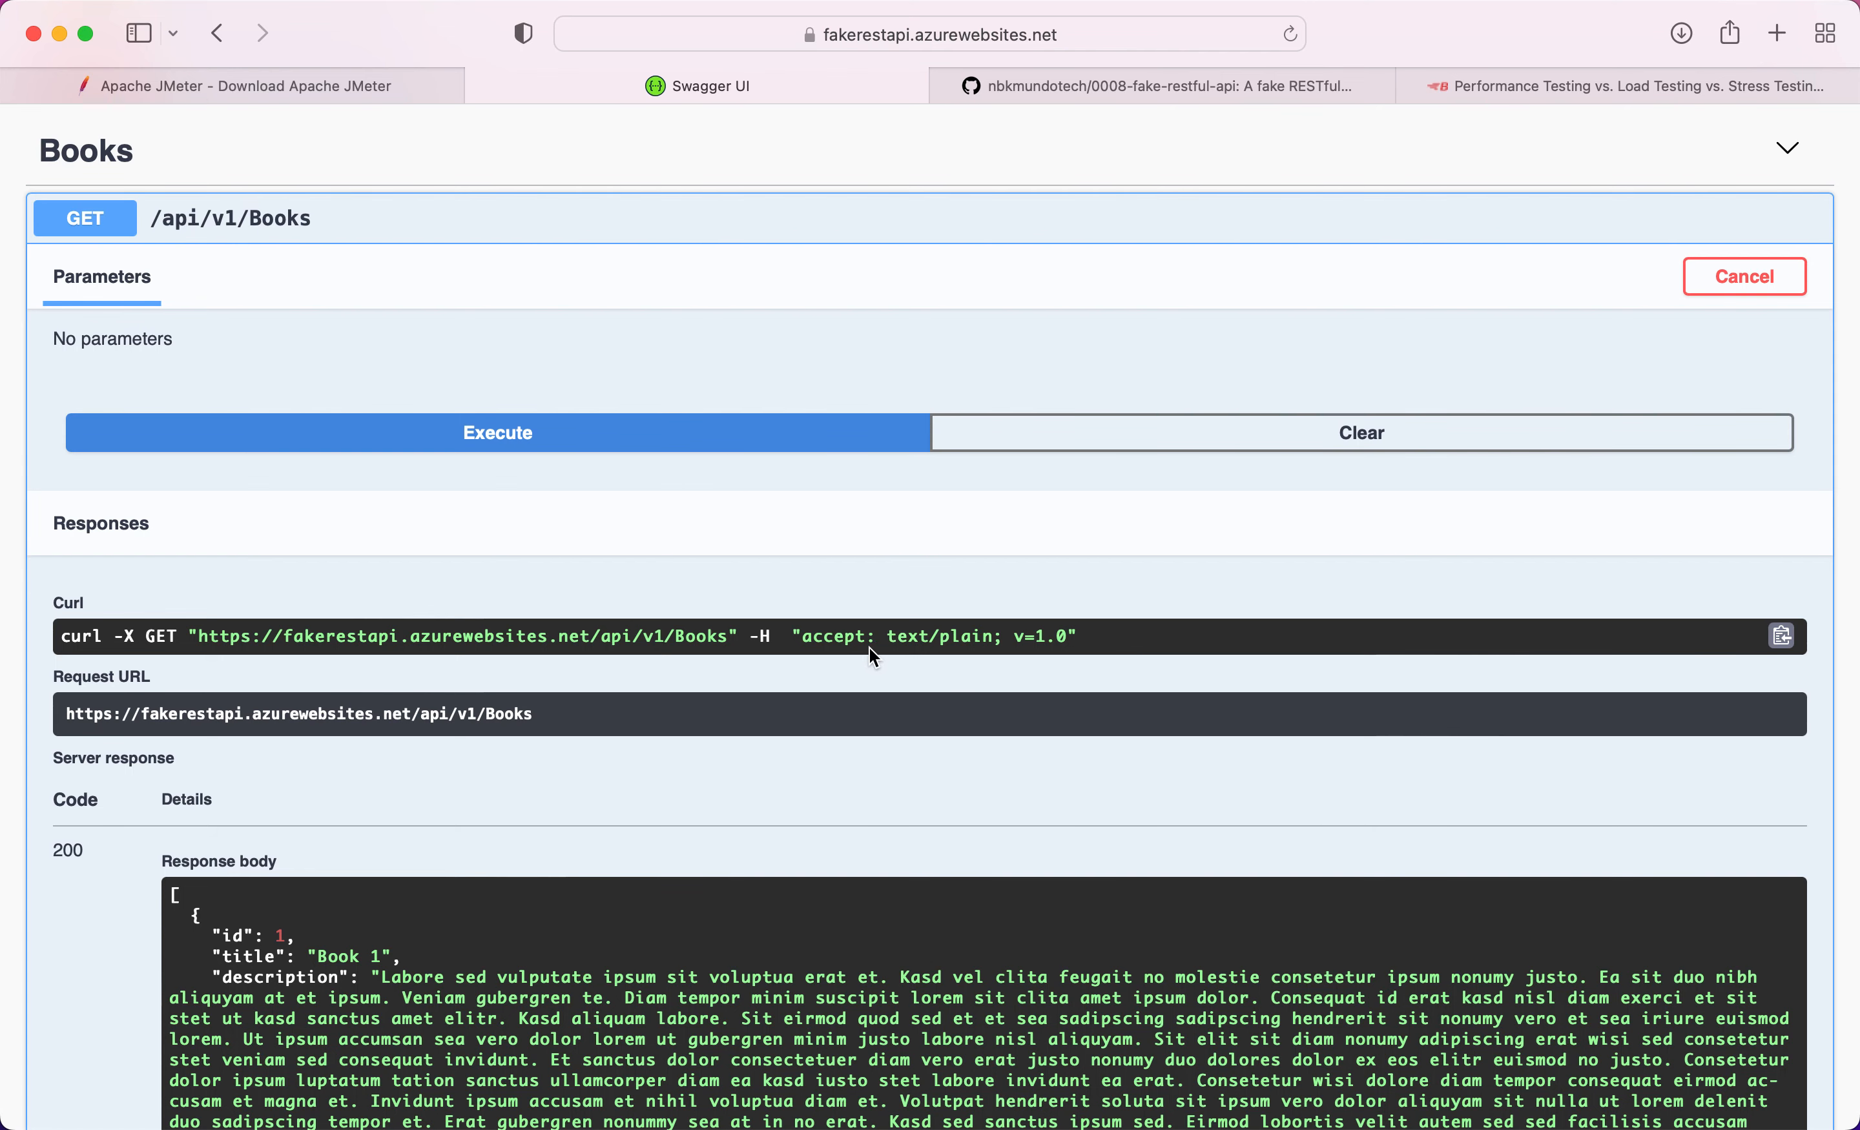
{"action": "key", "text": "super+Tab"}
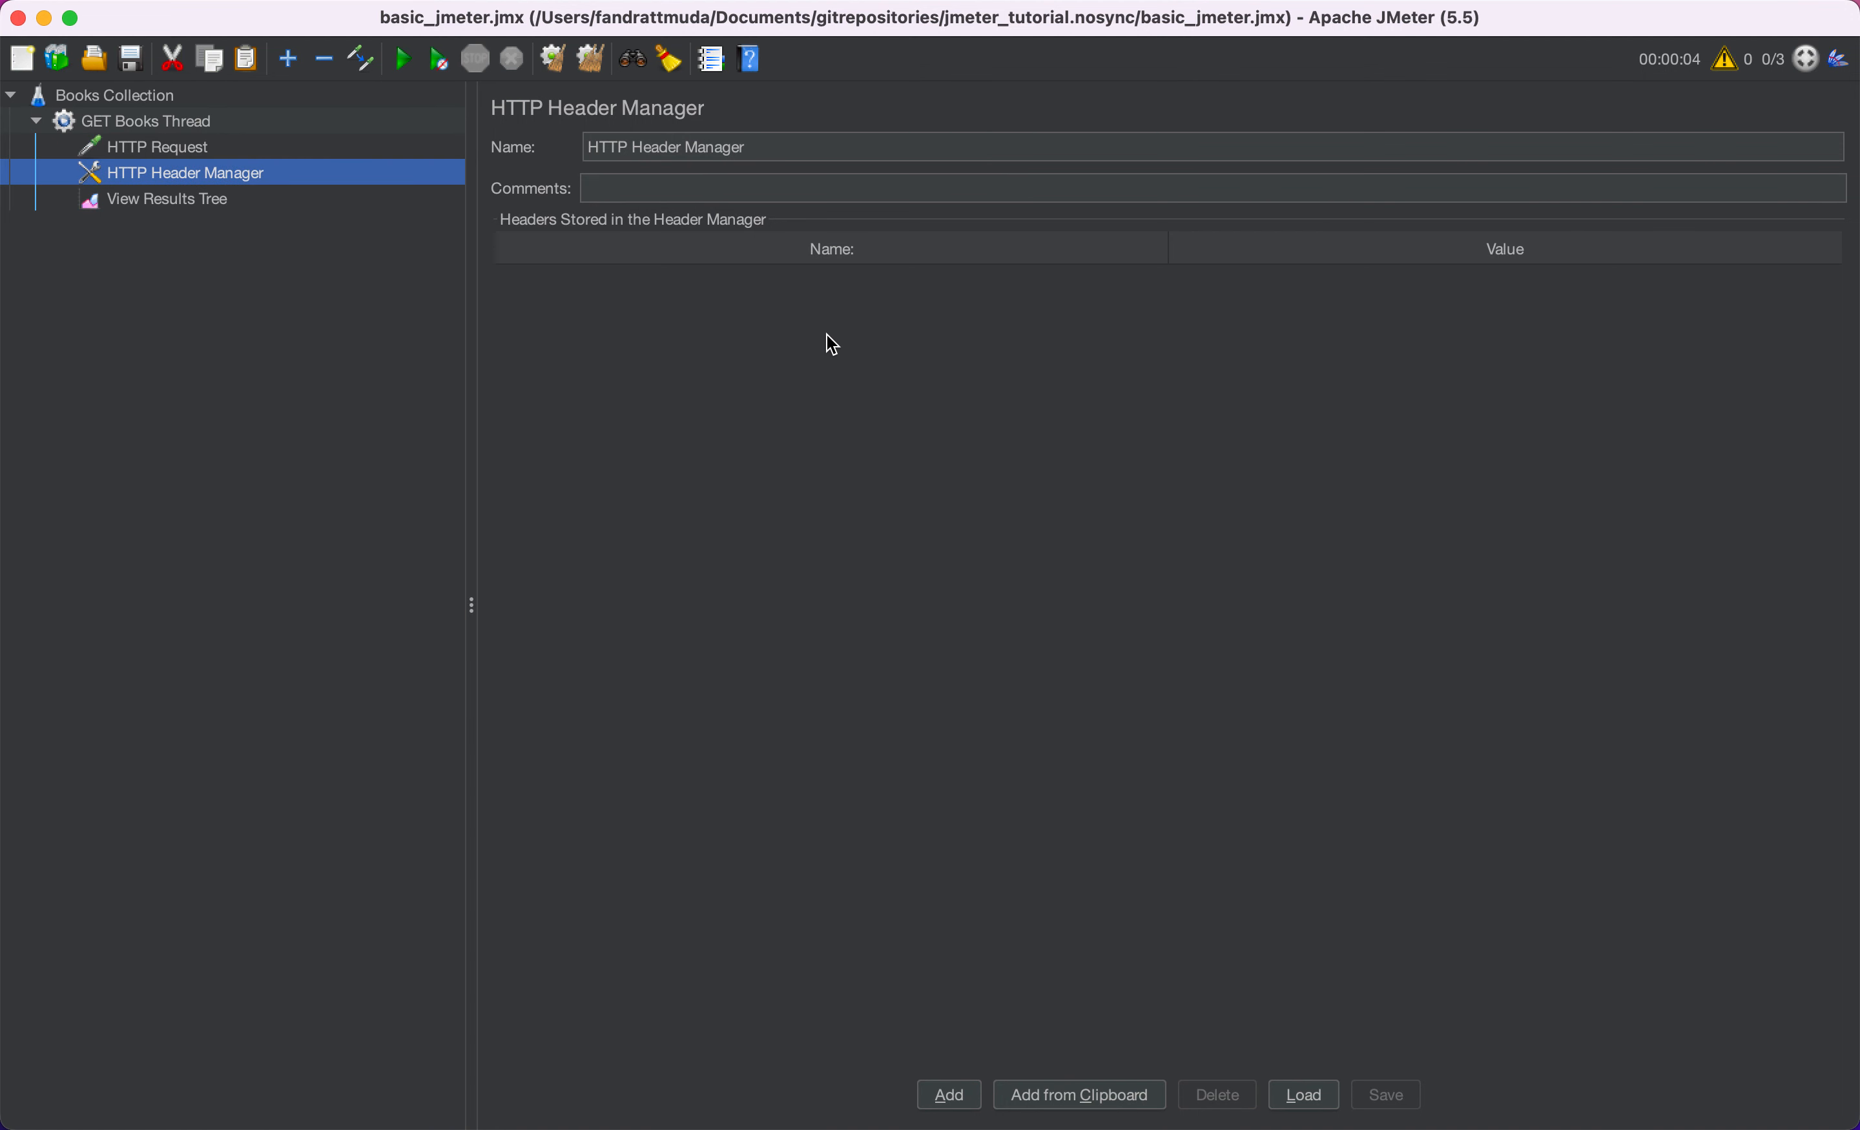
{"action": "left_click", "coordinate": [948, 1096]}
{"action": "left_click", "coordinate": [673, 280]}
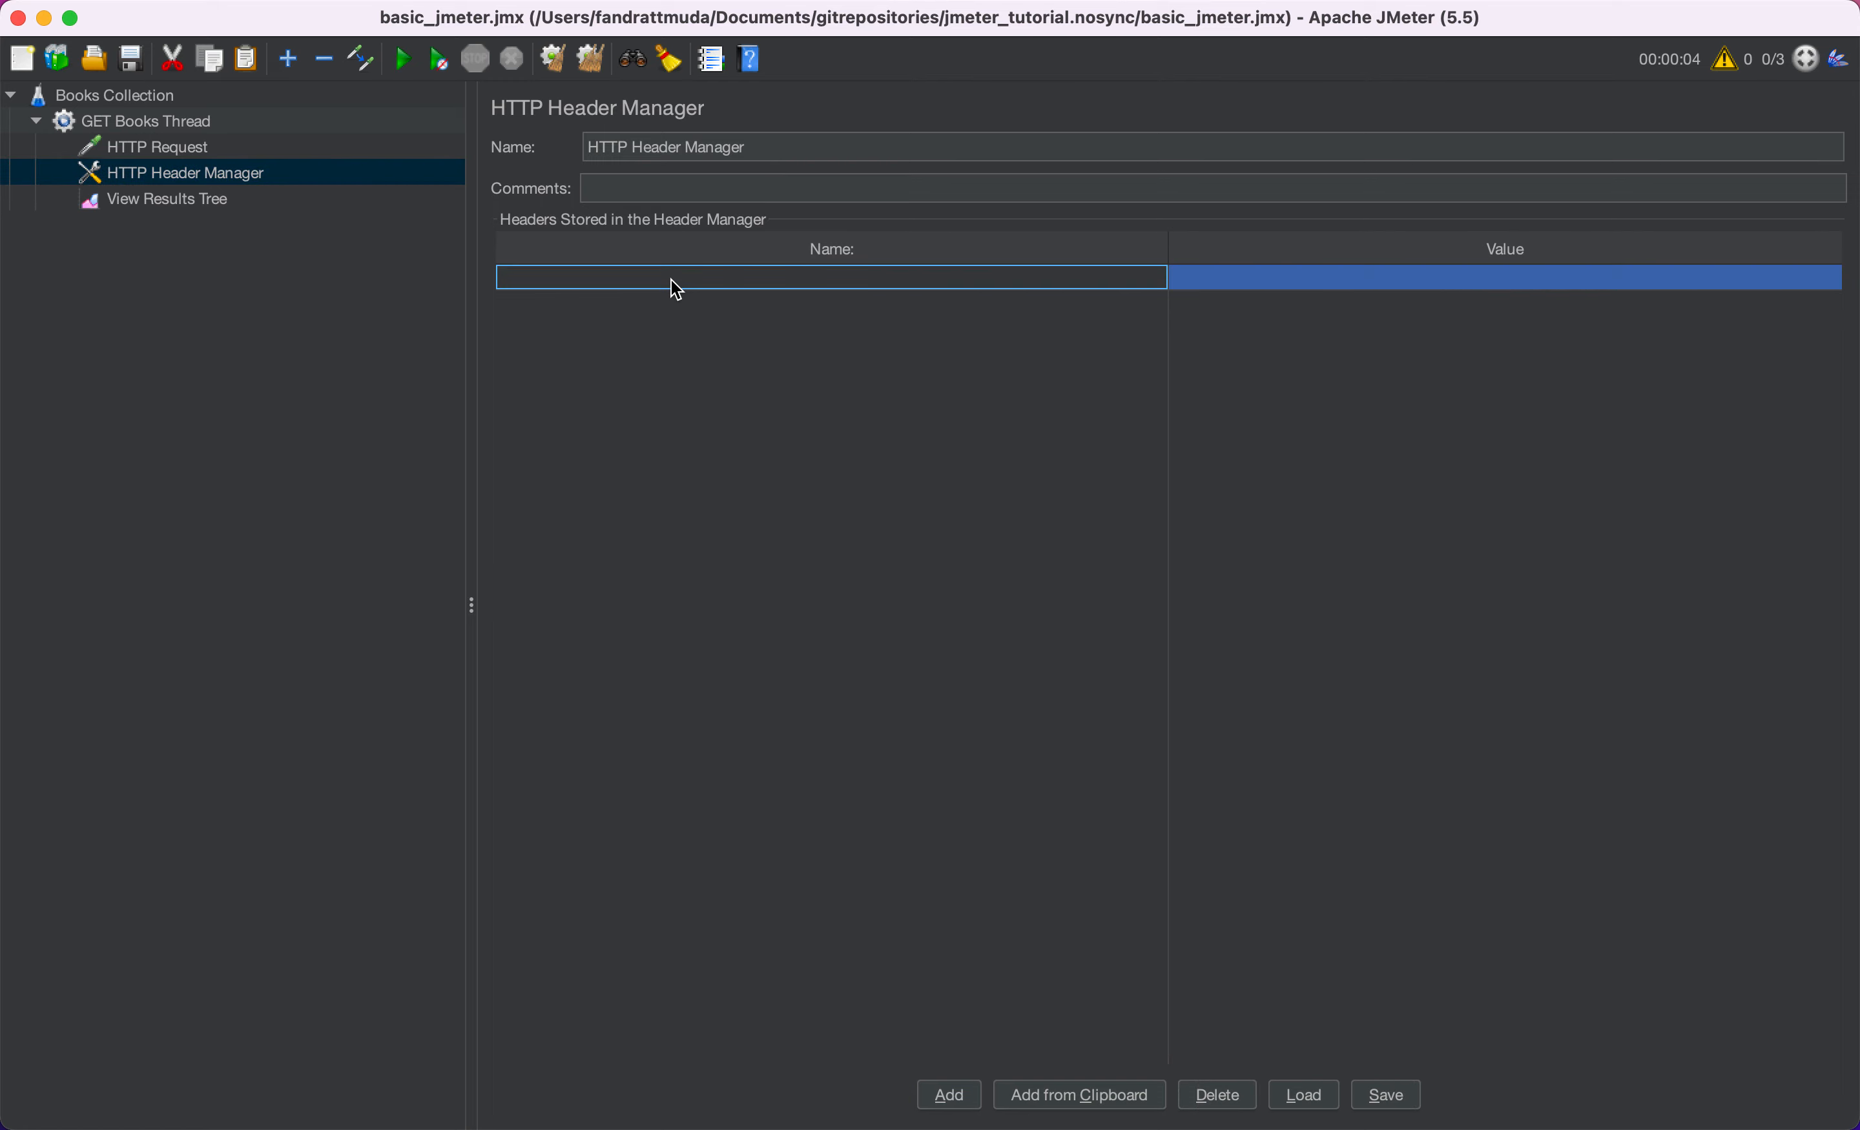
{"action": "type", "text": "accept"}
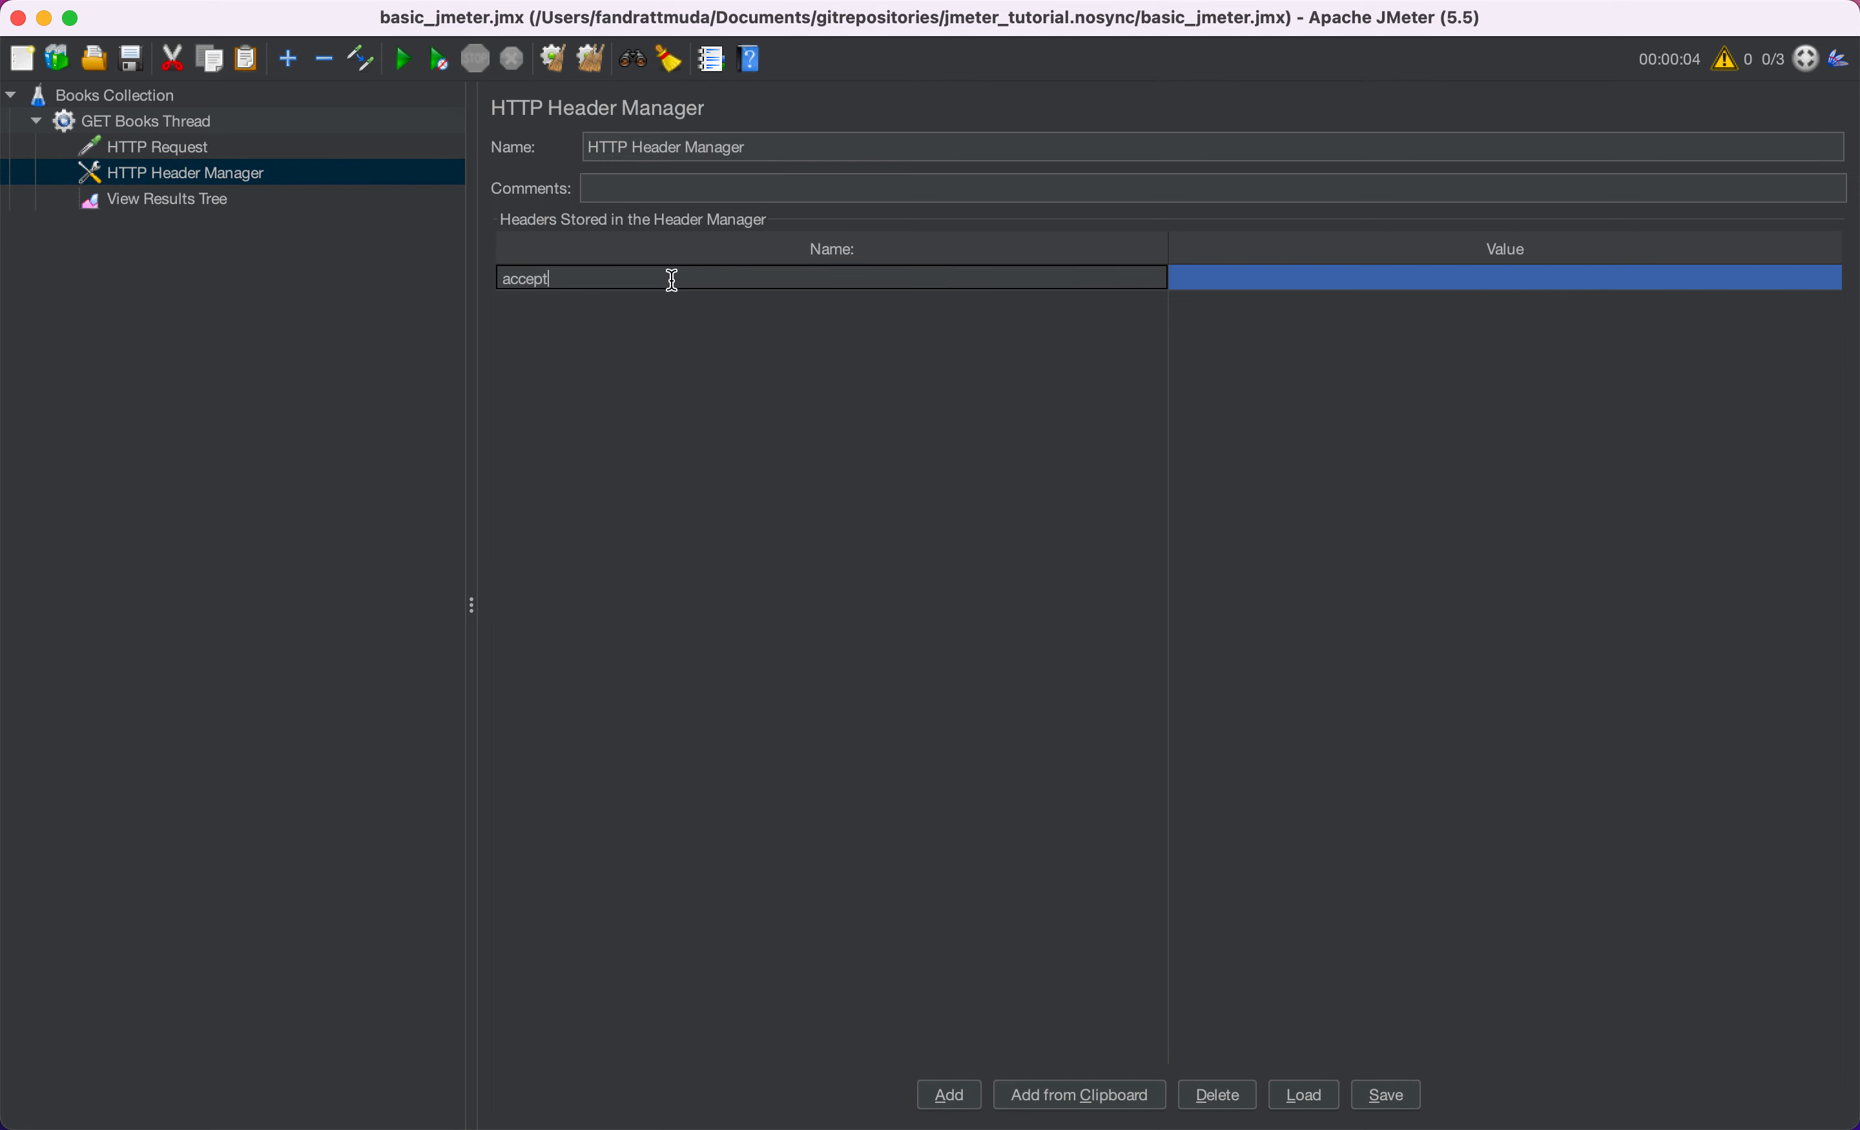
{"action": "key", "text": "super+Tab"}
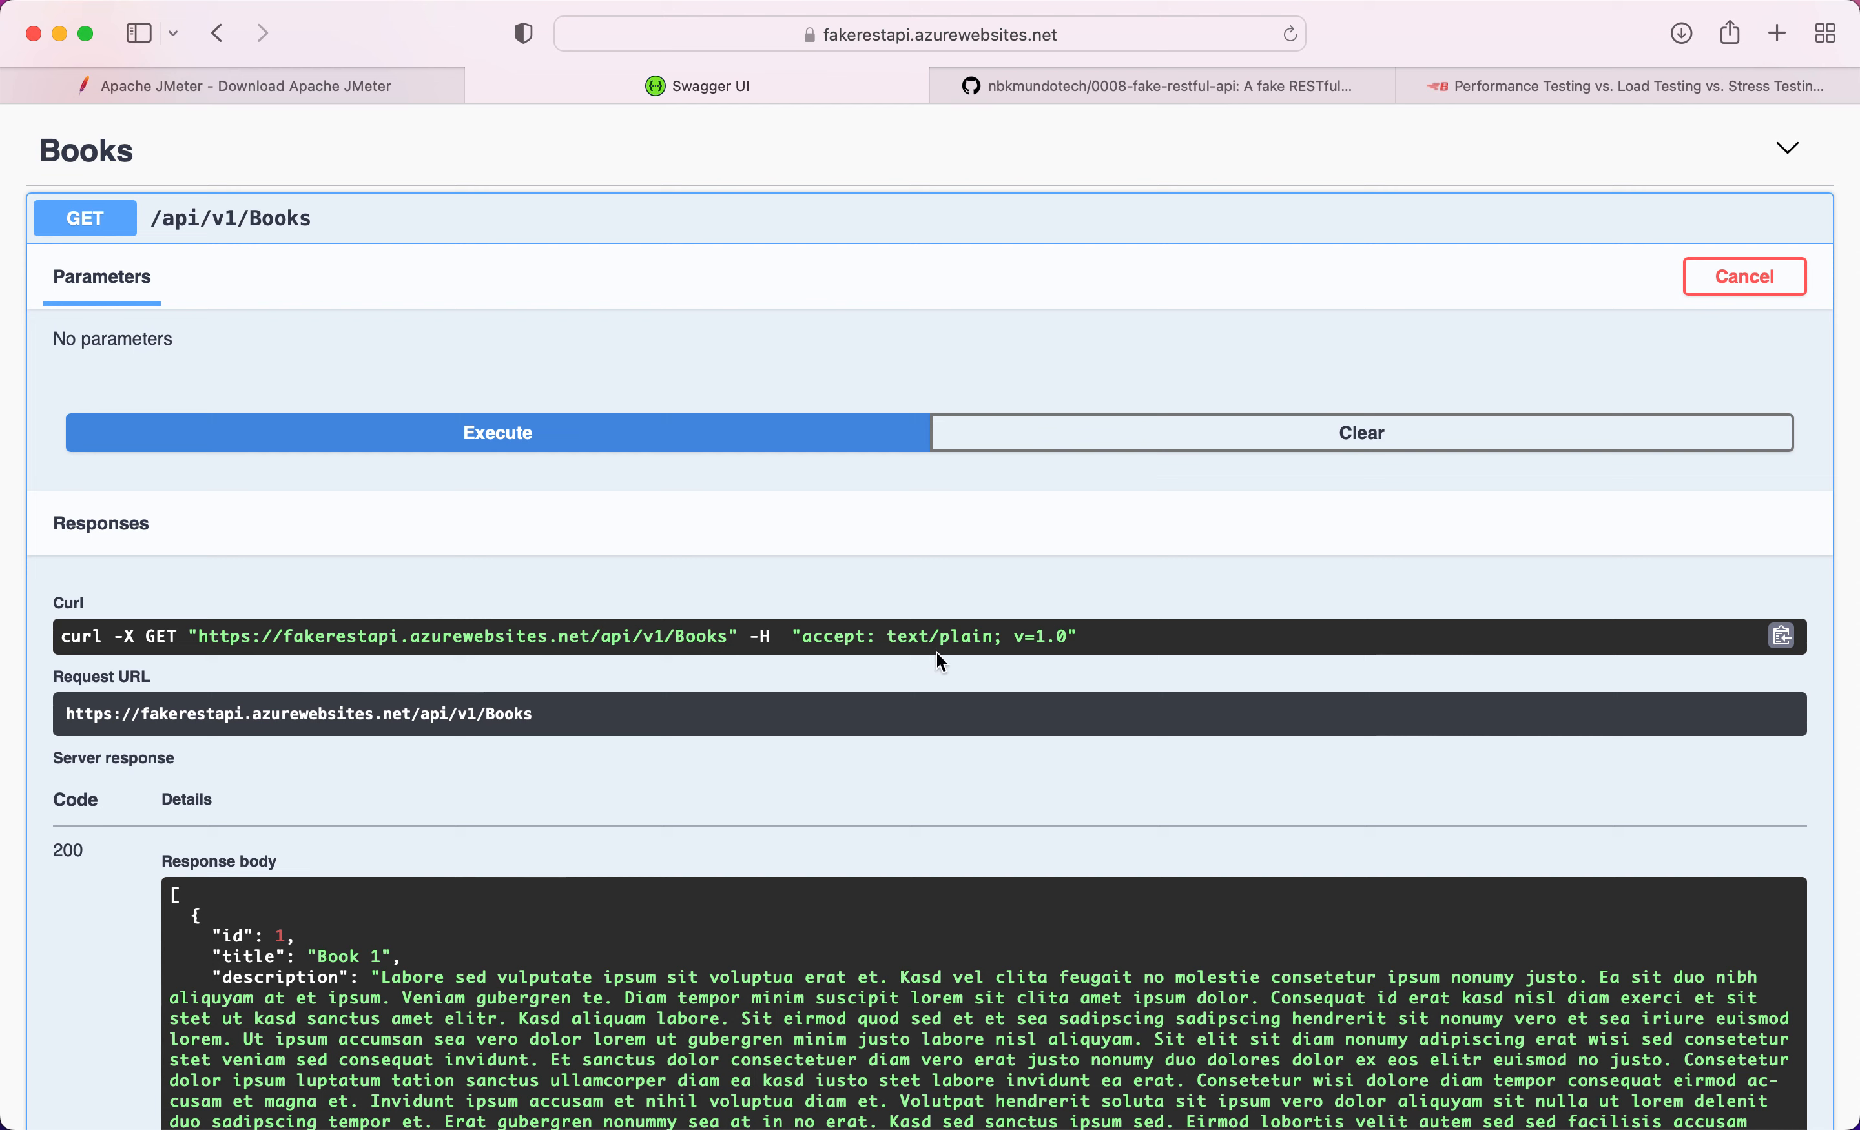
{"action": "key", "text": "super+Tab"}
{"action": "double_click", "coordinate": [1248, 282]}
{"action": "type", "text": "text/plain"}
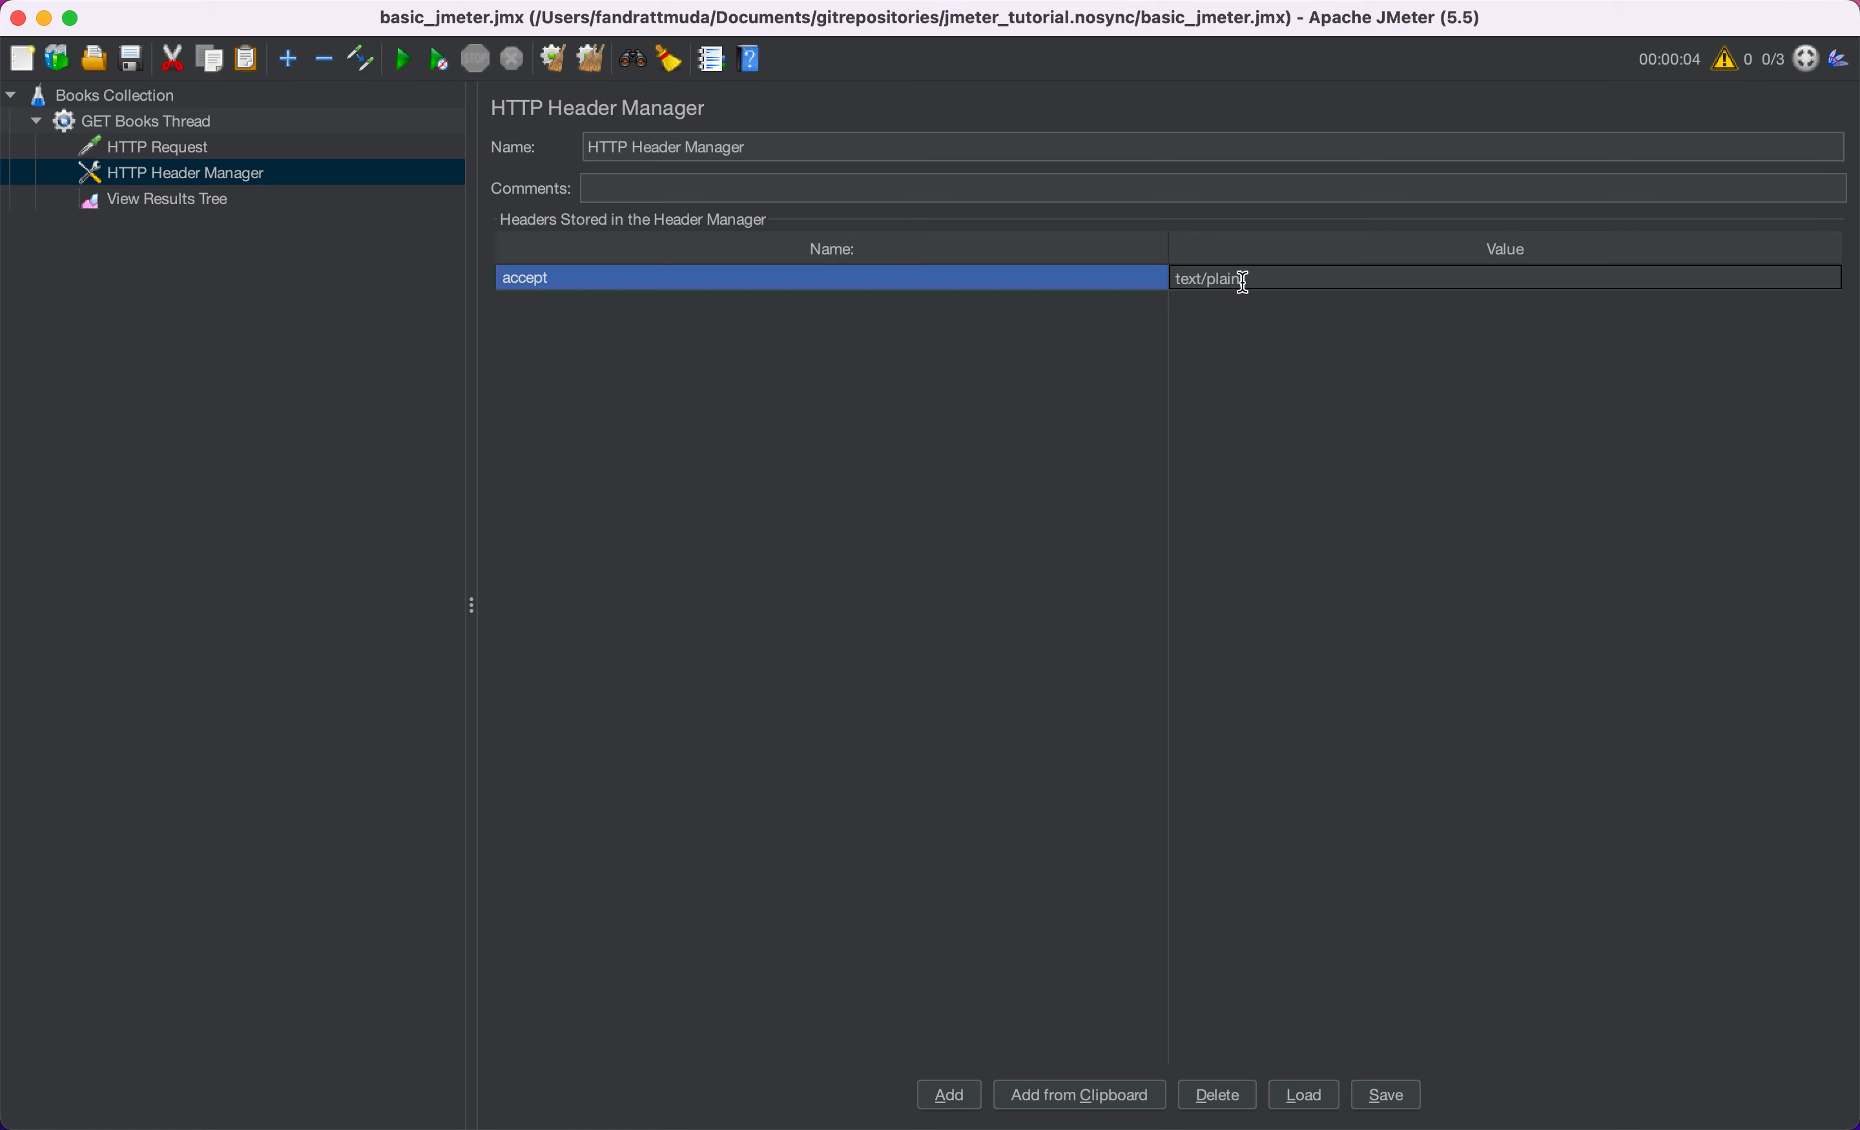
{"action": "key", "text": "Return"}
- Add a second header named v with the value 1.0, as given in the Swagger UI curl command
{"action": "key", "text": "super+Tab"}
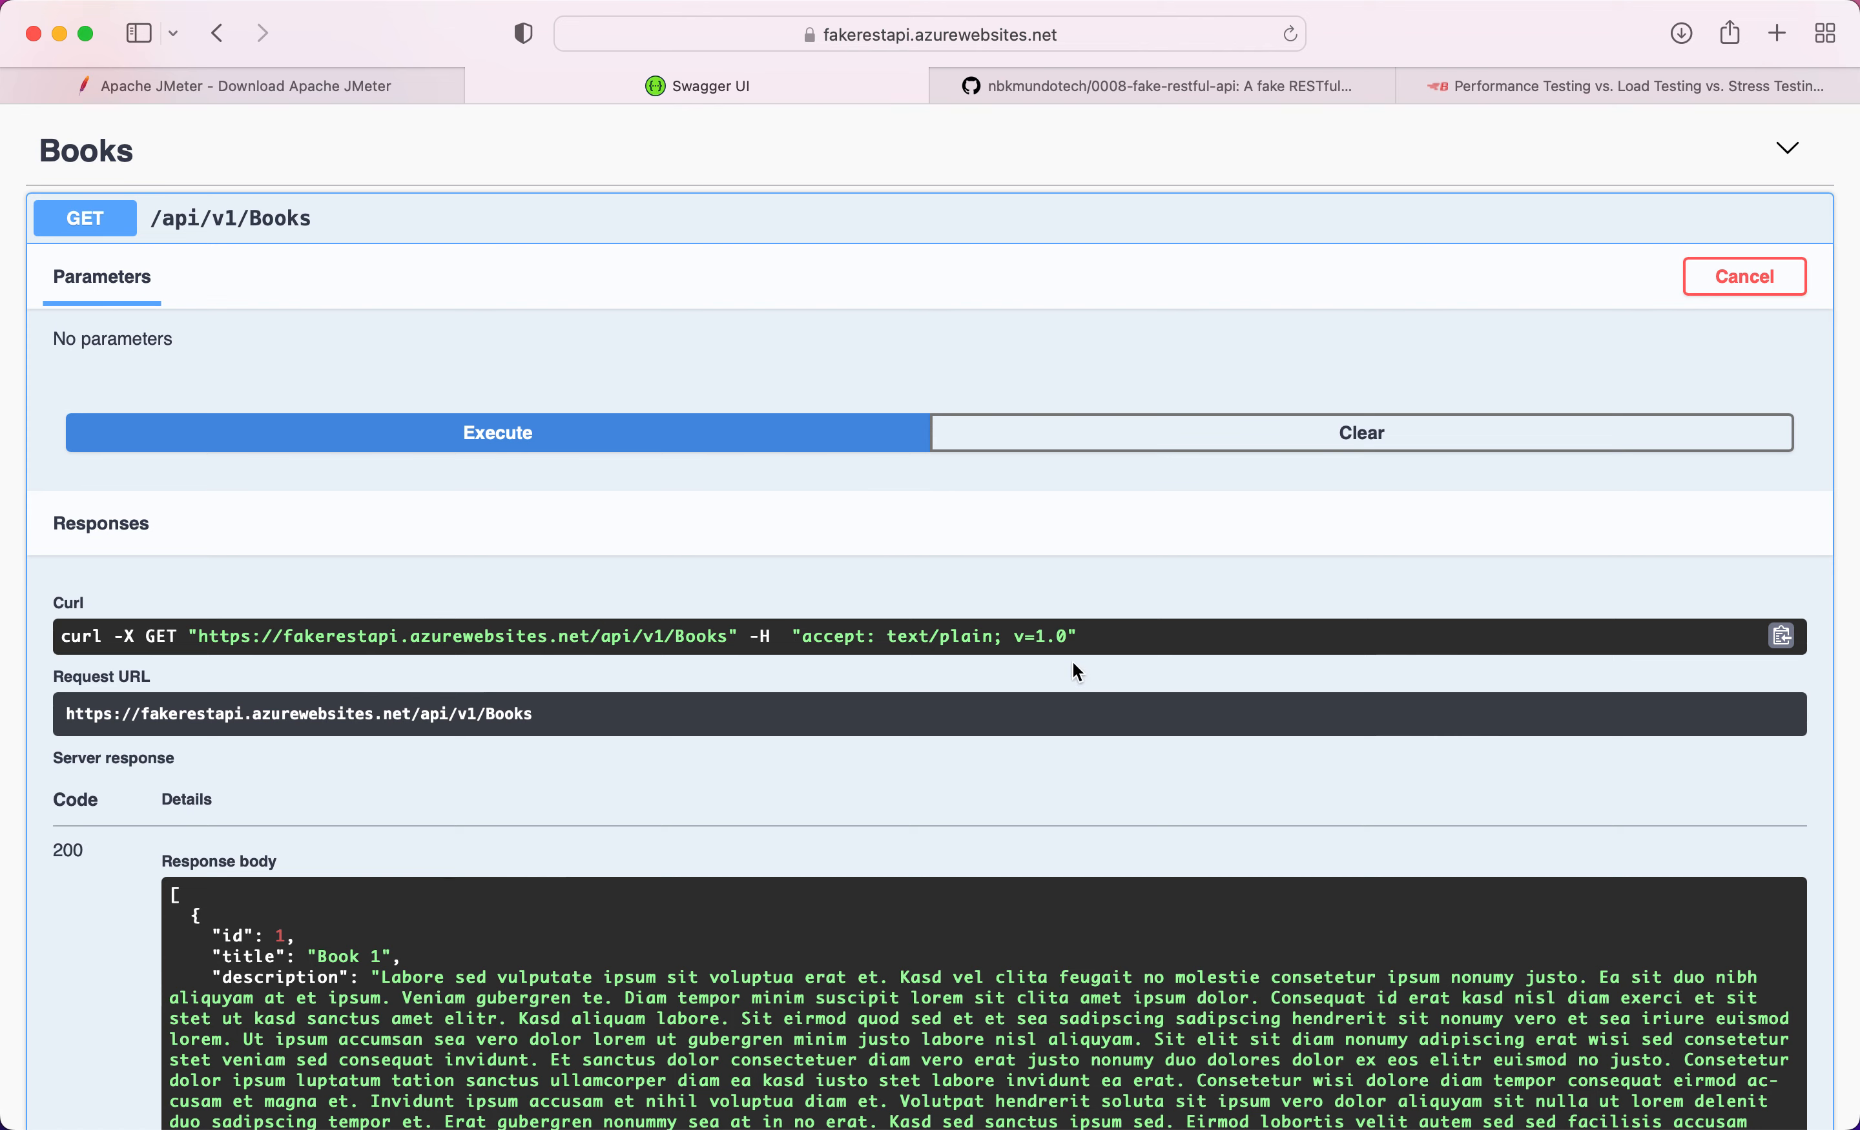
{"action": "key", "text": "super+Tab"}
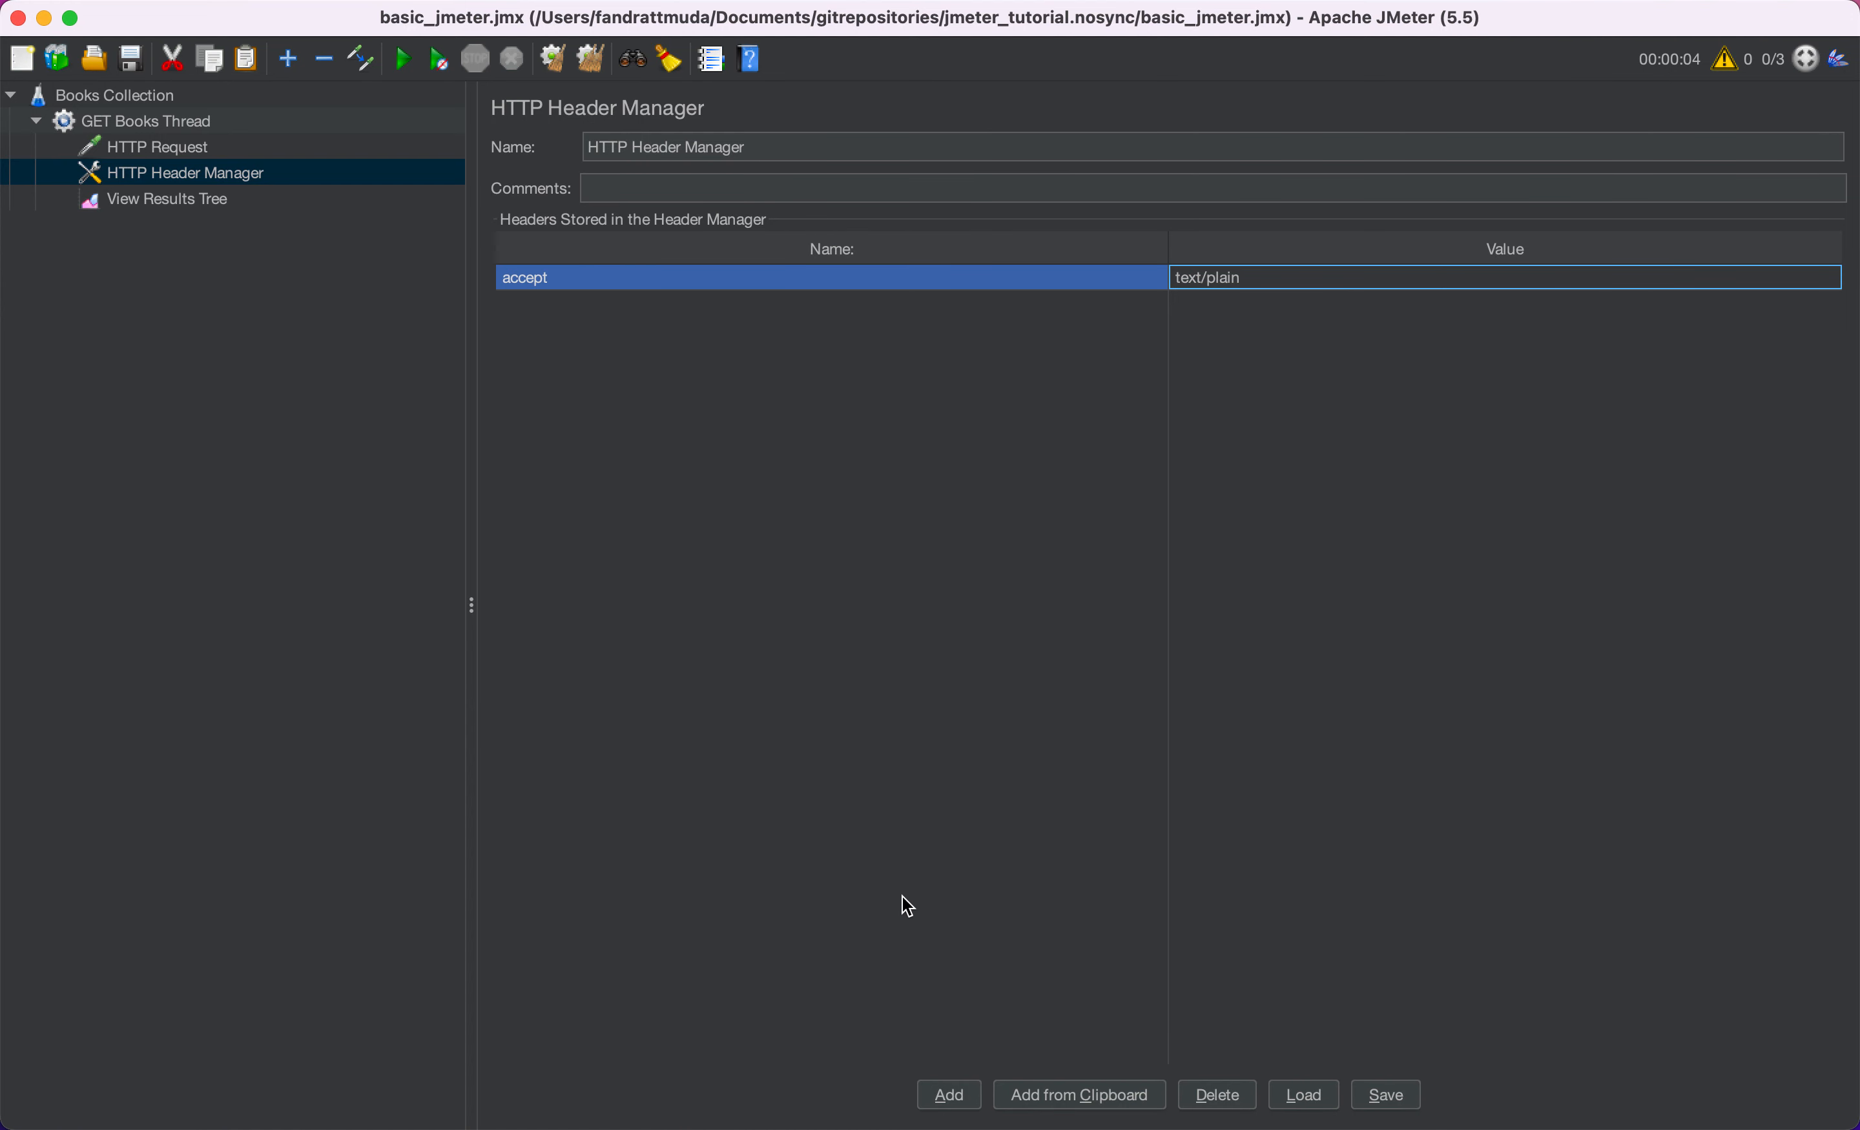
{"action": "left_click", "coordinate": [970, 1113]}
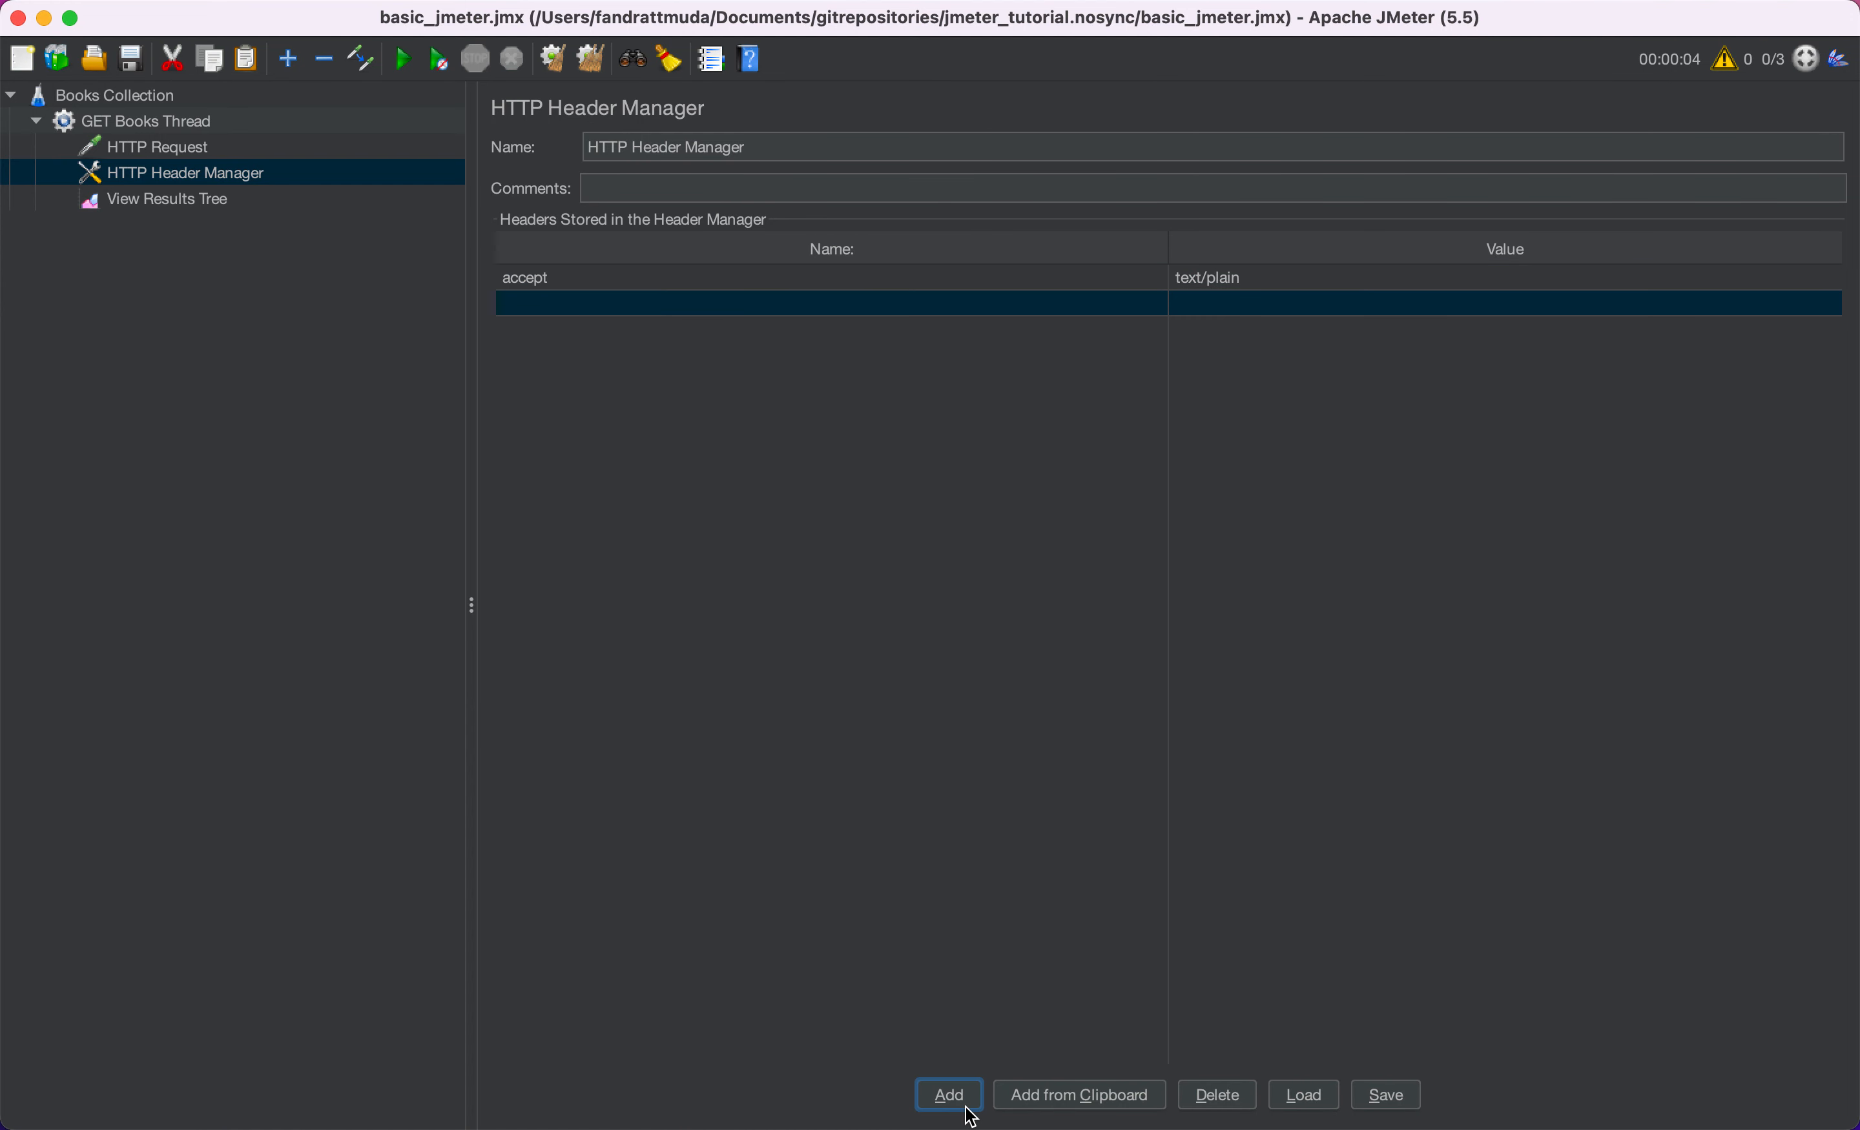
{"action": "left_click", "coordinate": [867, 306]}
{"action": "type", "text": "v"}
{"action": "left_click", "coordinate": [1274, 307]}
{"action": "type", "text": "1.0"}
{"action": "left_click", "coordinate": [1095, 390]}
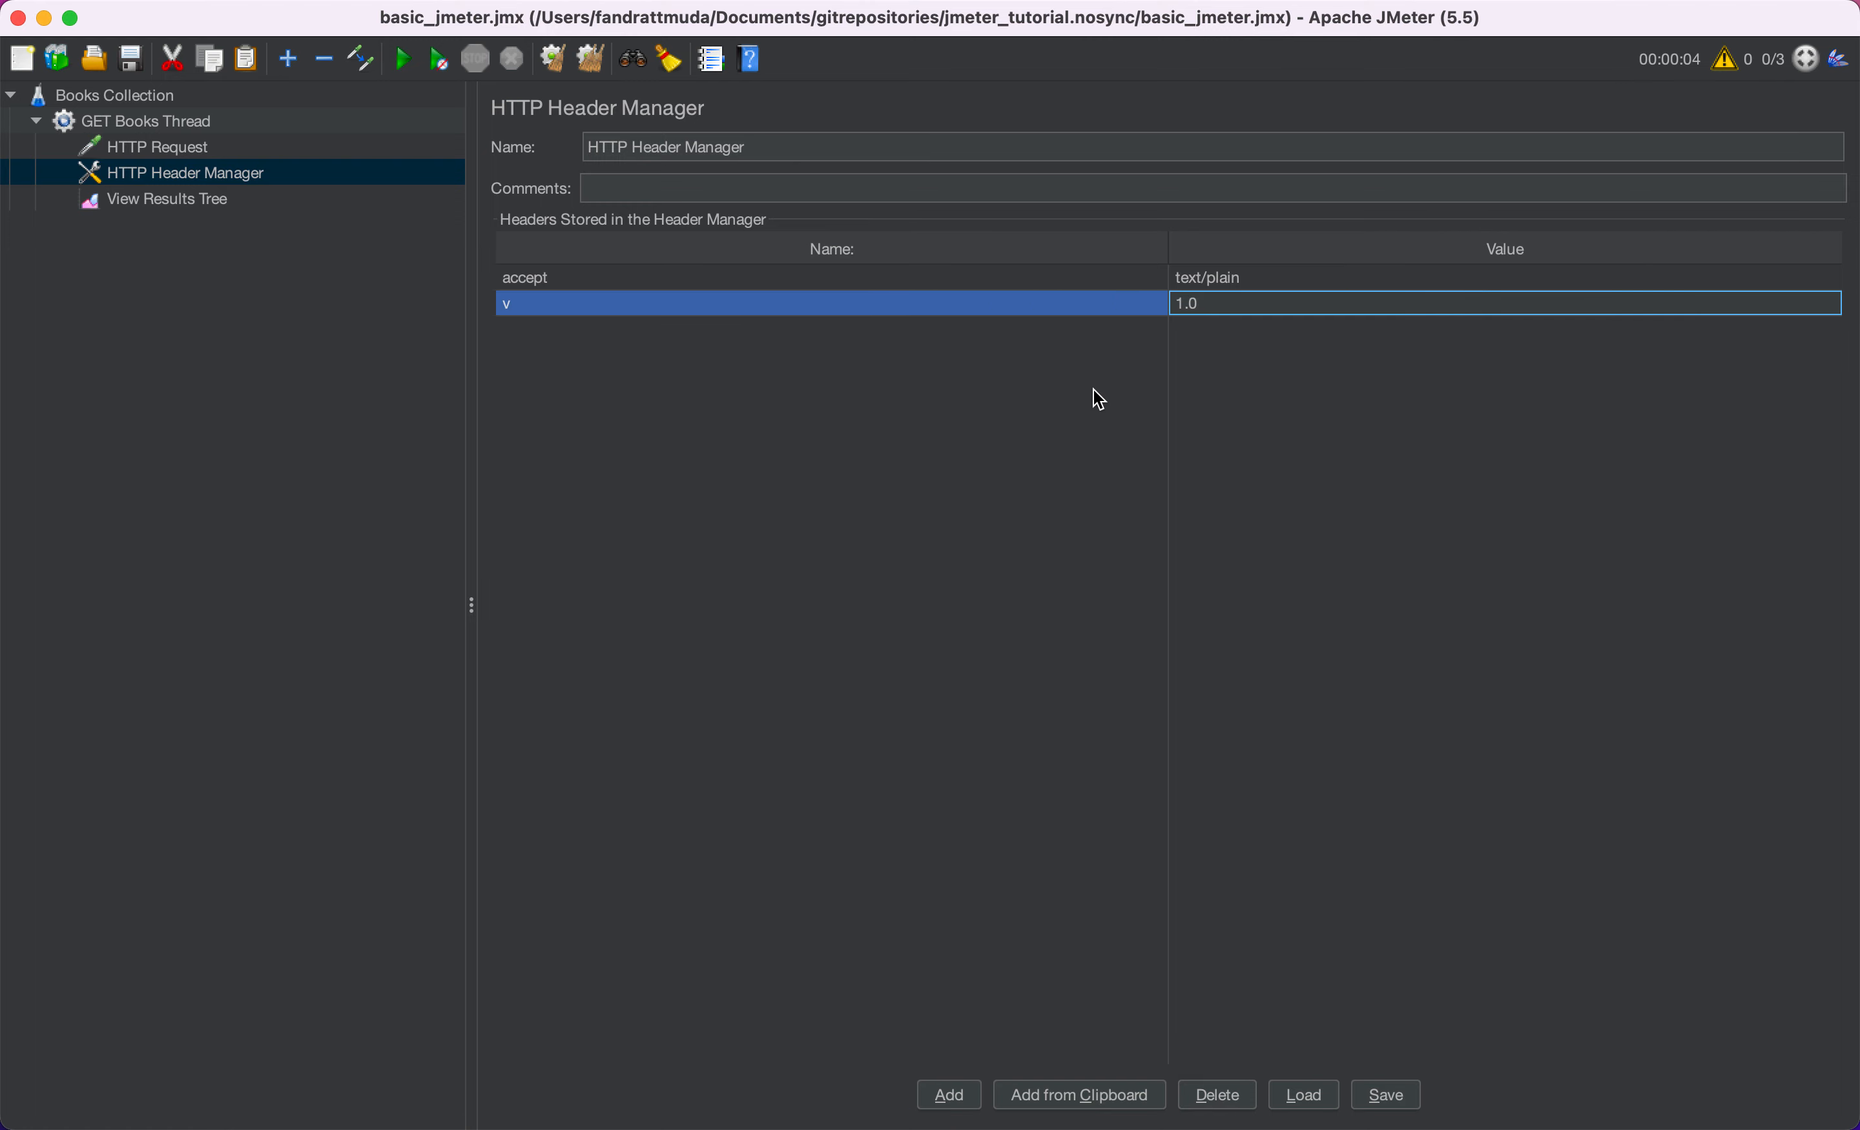
- Add an HTTP Cookie Manager to the GET Books Thread group and enable clearing cookies each iteration
{"action": "left_click", "coordinate": [237, 124]}
{"action": "right_click", "coordinate": [230, 124]}
{"action": "mouse_move", "coordinate": [432, 144]}
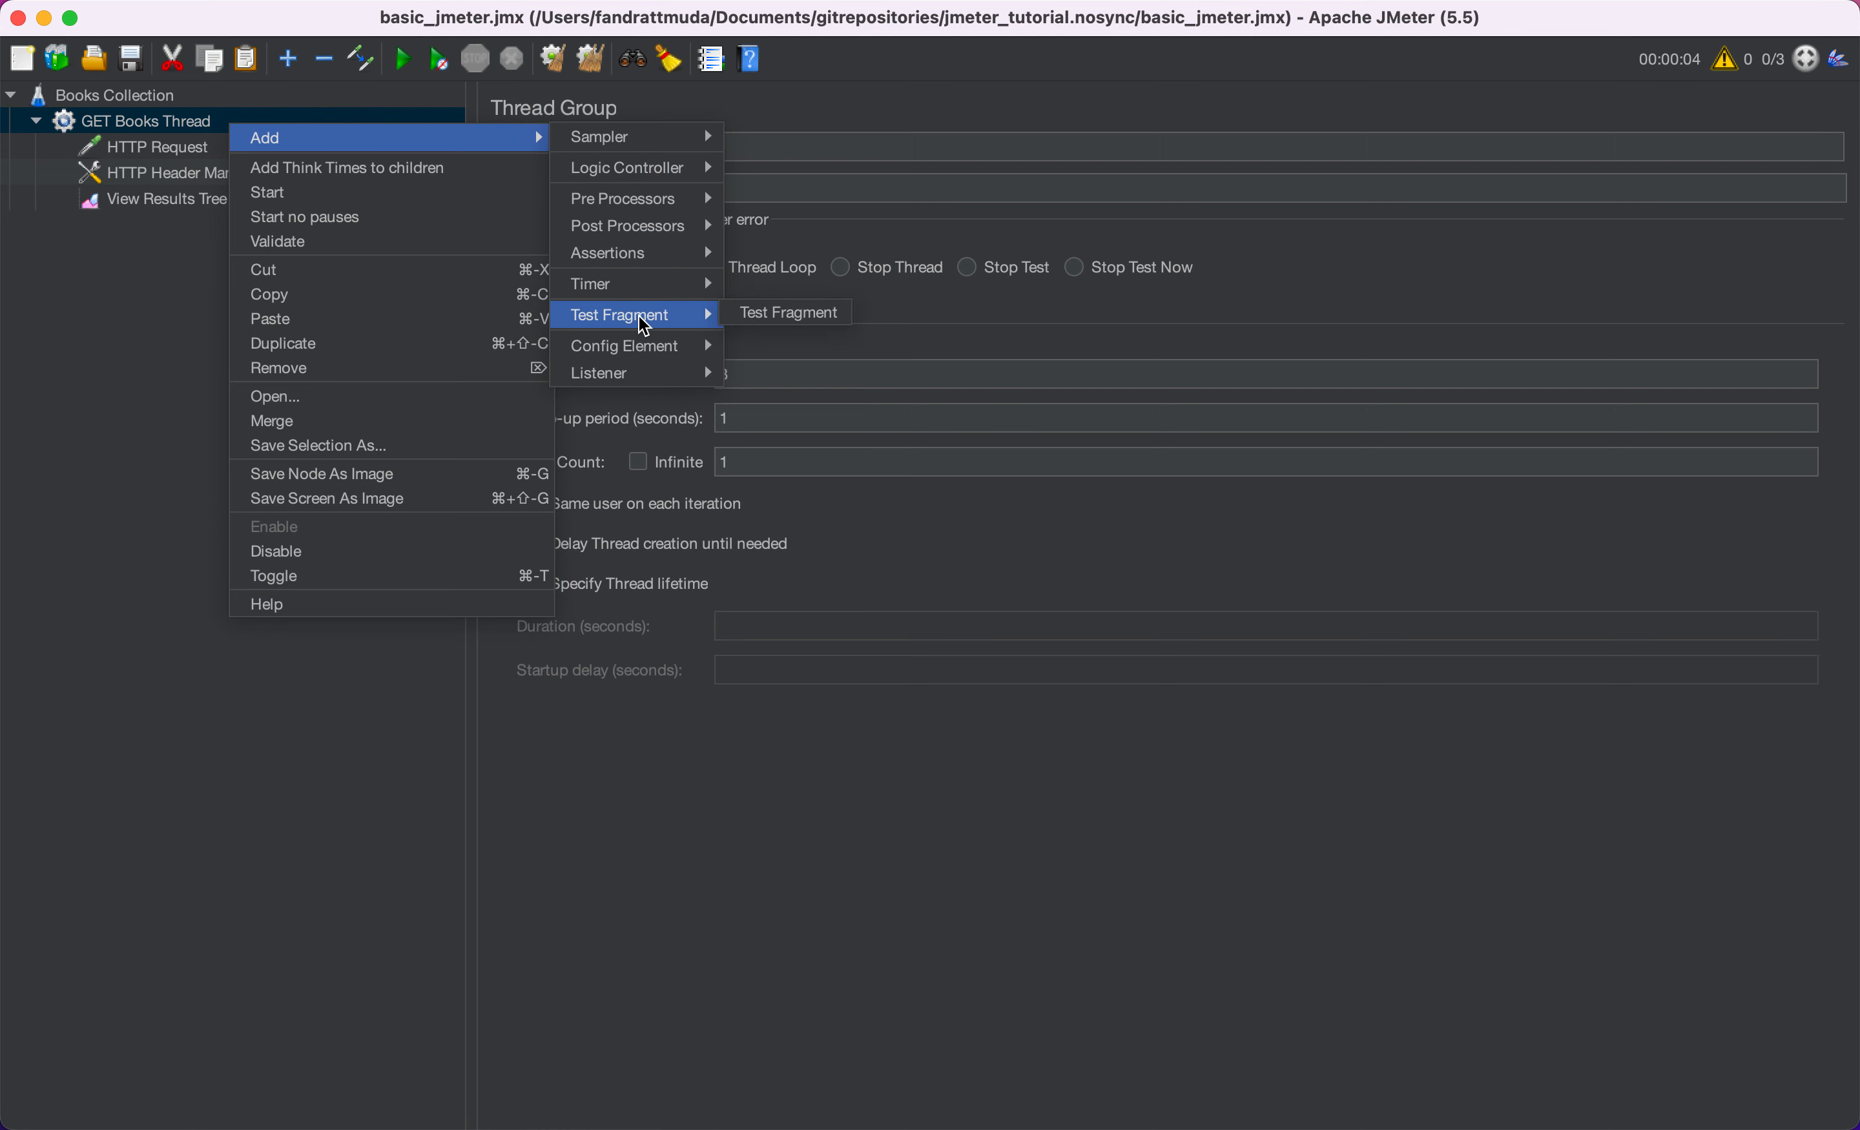
{"action": "mouse_move", "coordinate": [686, 347]}
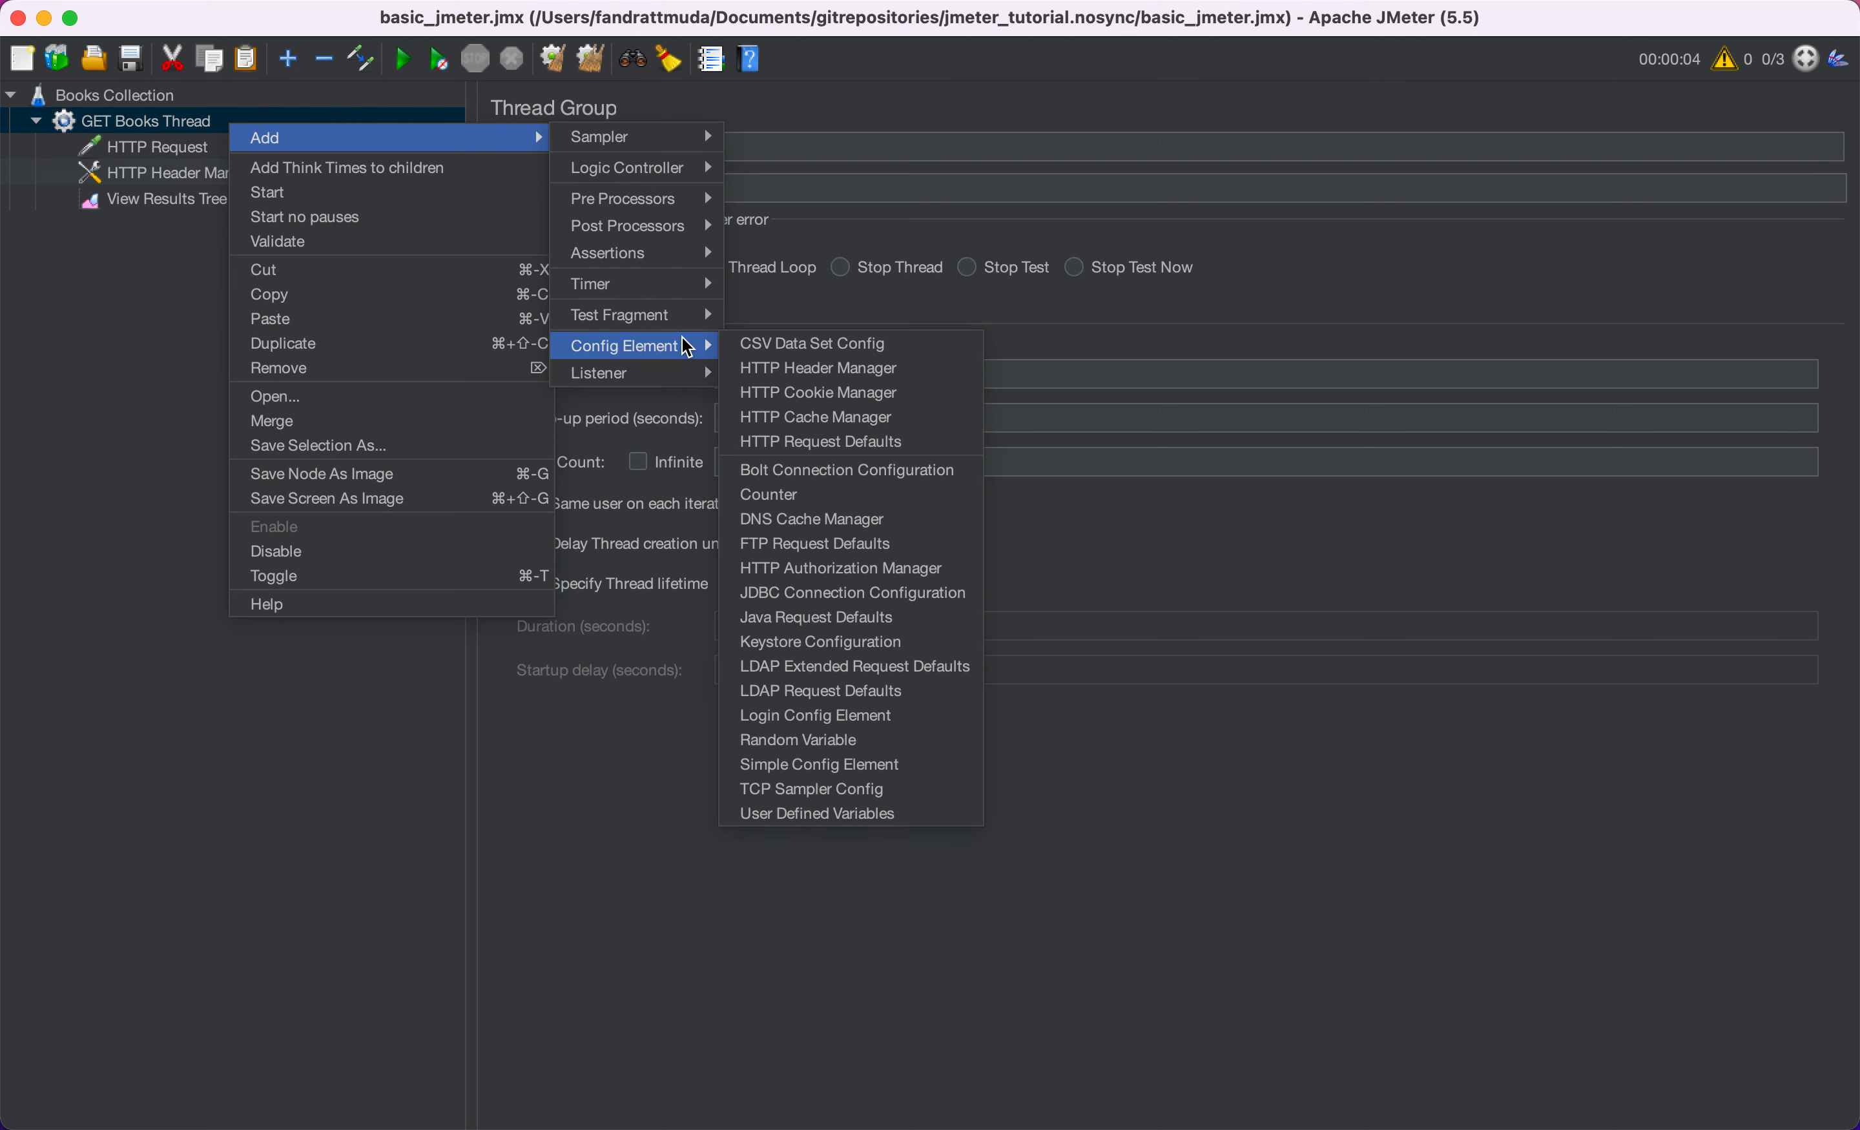
{"action": "left_click", "coordinate": [806, 393]}
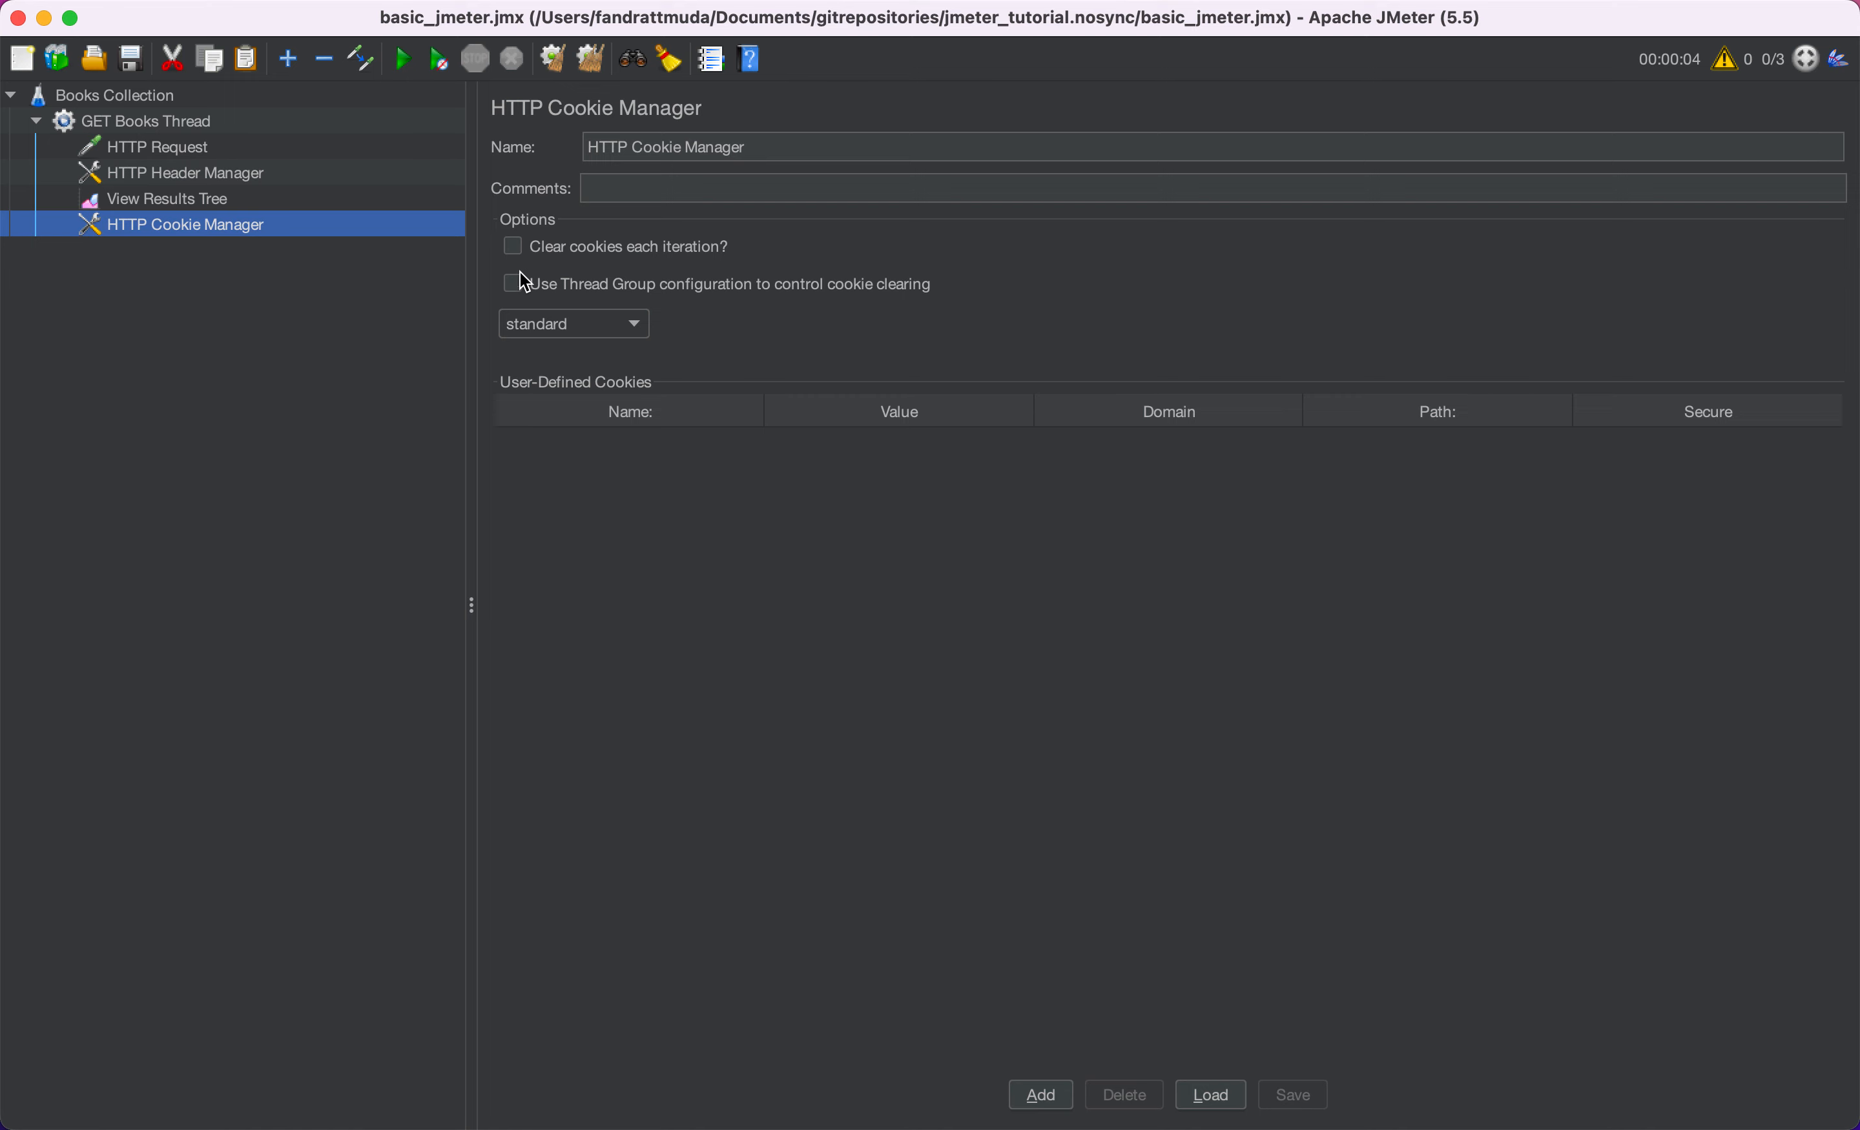
{"action": "left_click", "coordinate": [514, 248]}
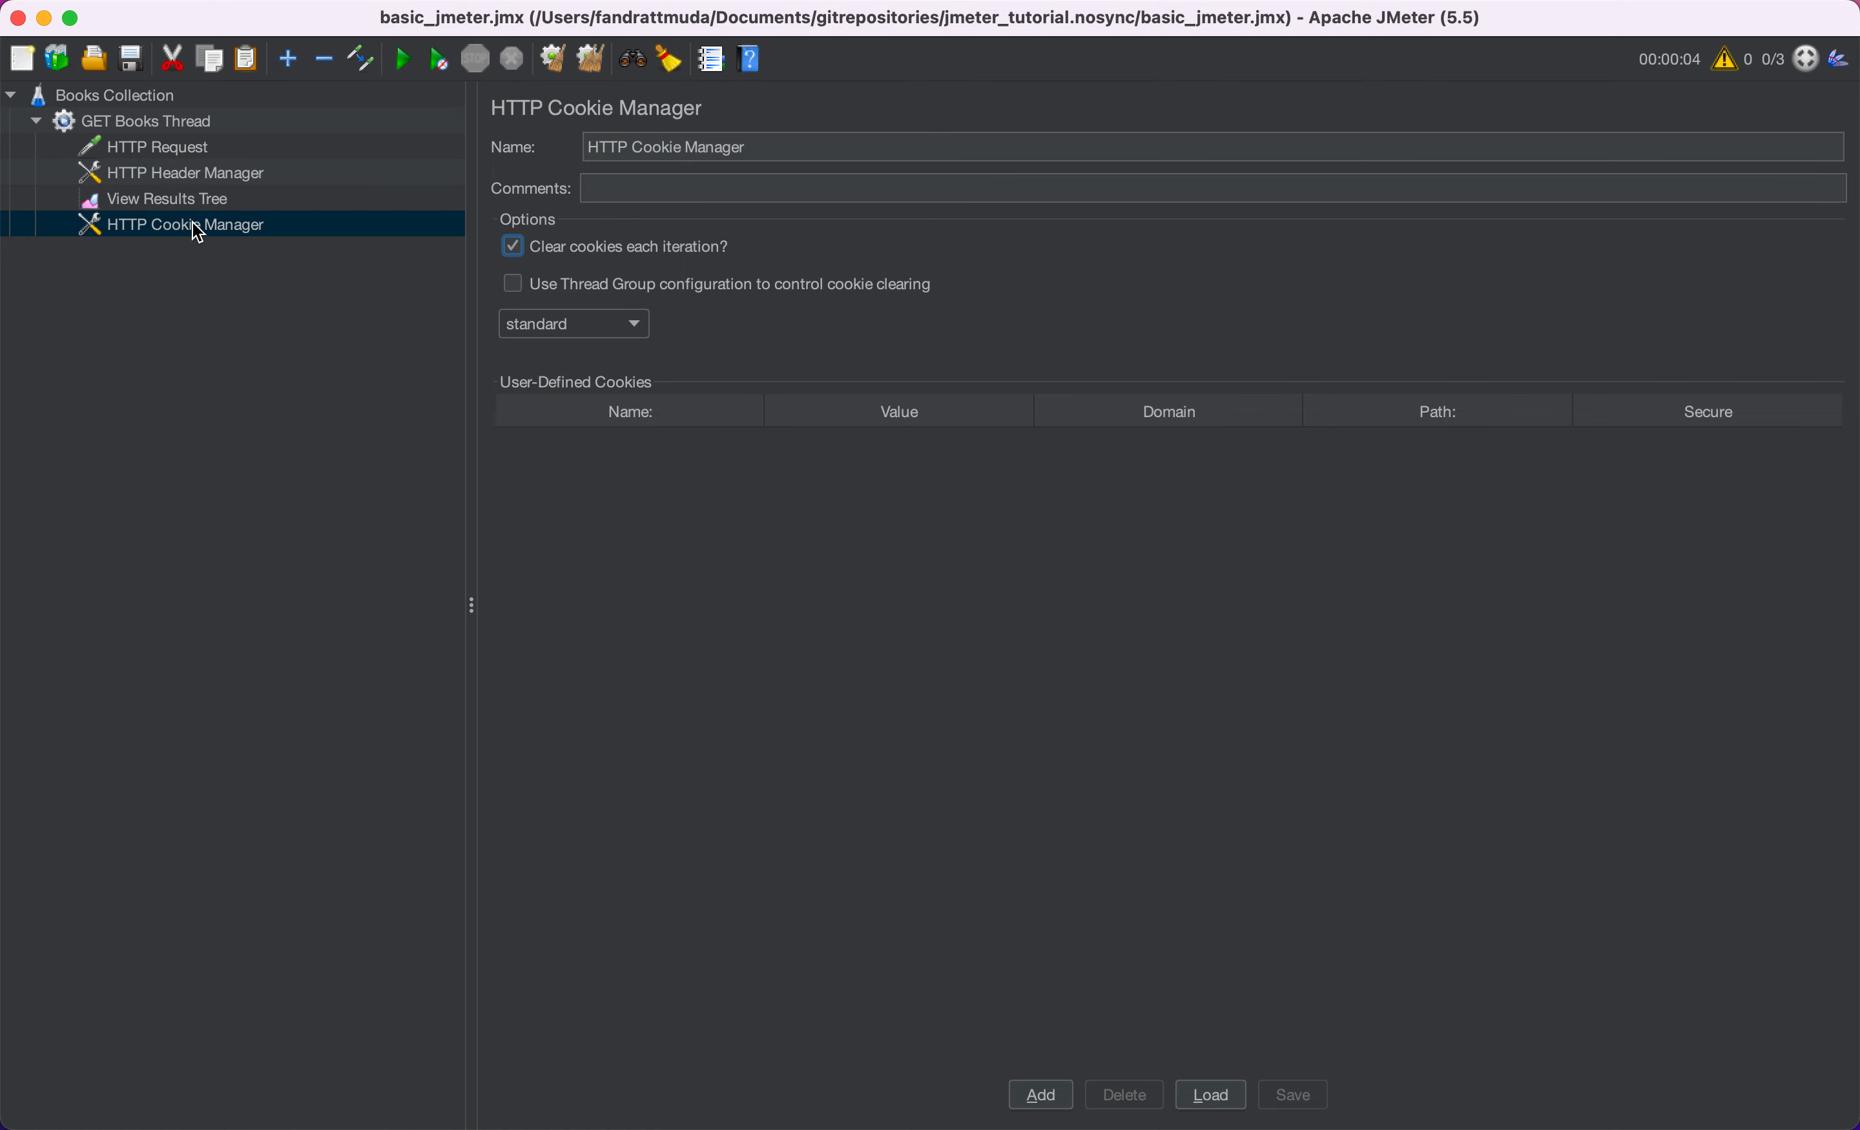
- Add an HTTP Cache Manager to the GET Books Thread group and enable clearing the cache each iteration
{"action": "left_click", "coordinate": [171, 134]}
{"action": "left_click", "coordinate": [196, 125]}
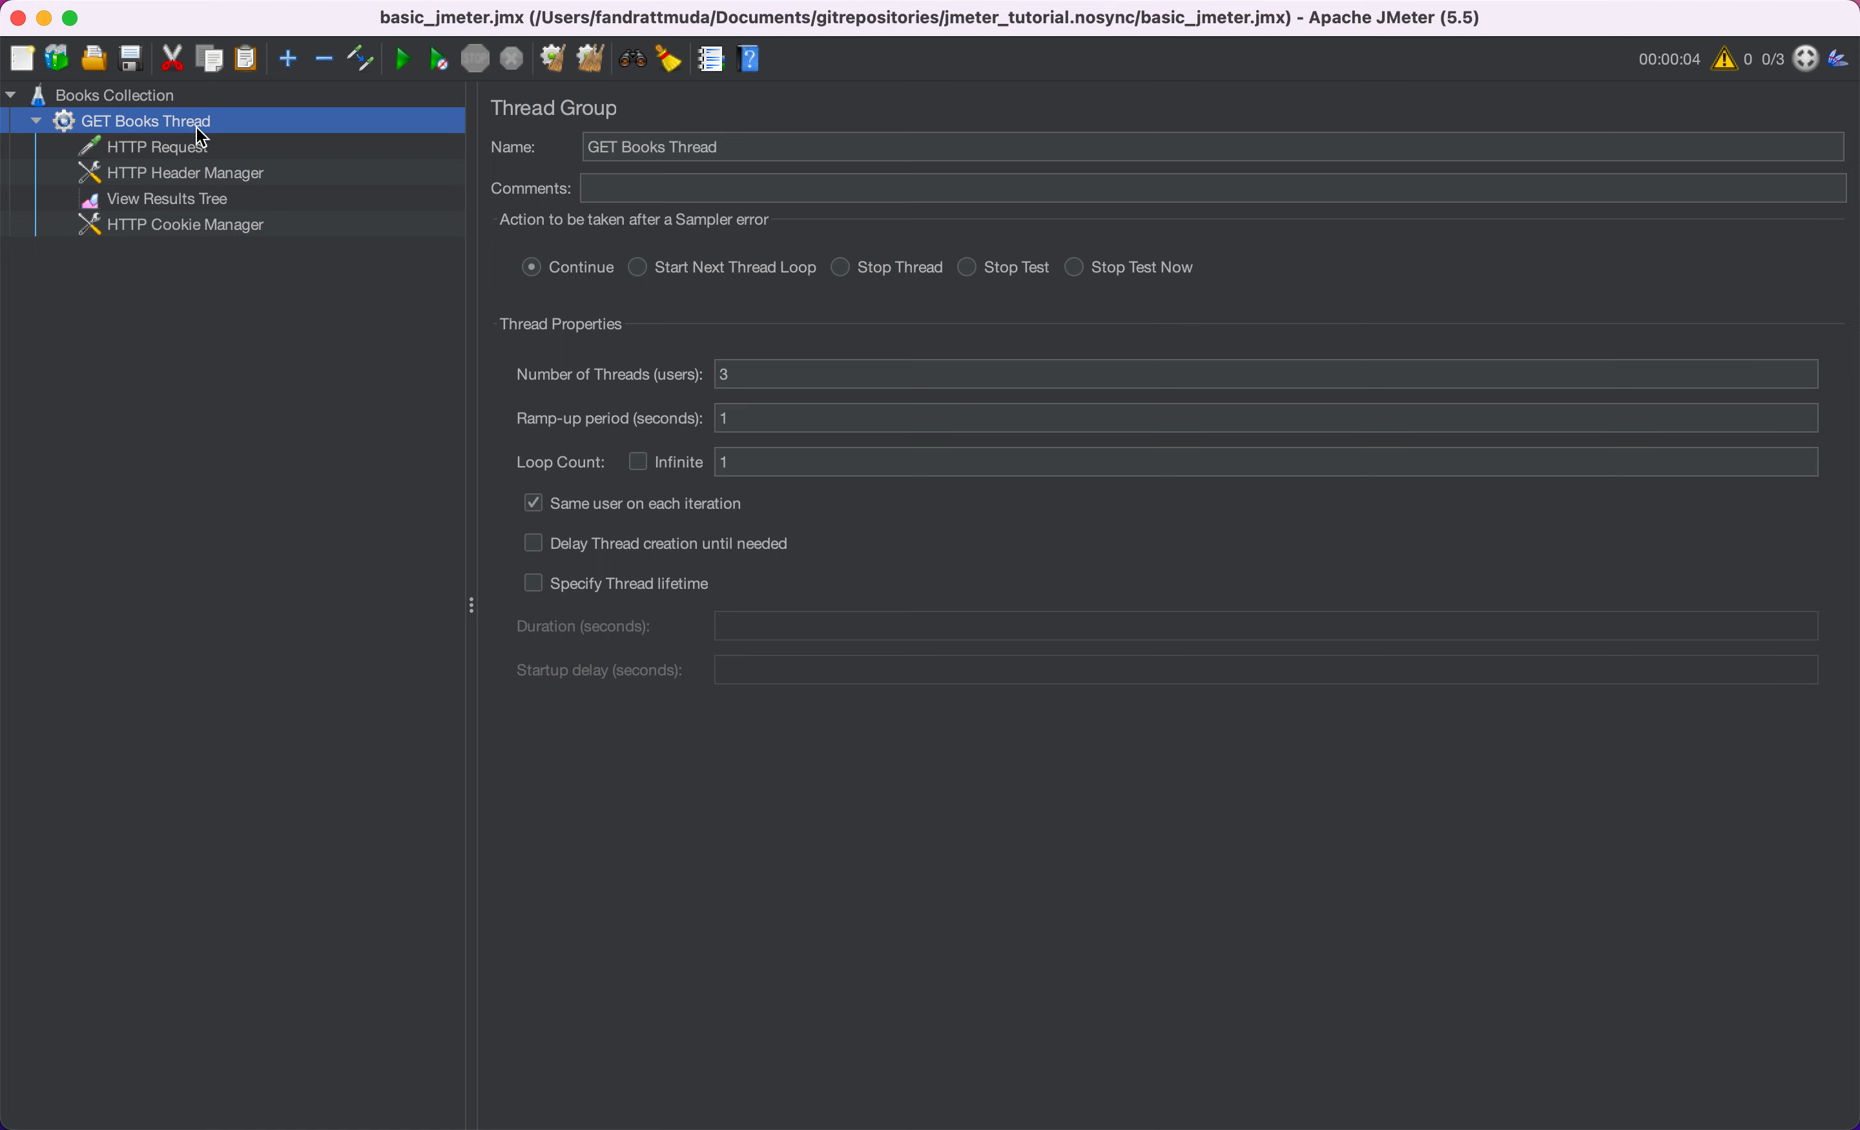
{"action": "right_click", "coordinate": [197, 128]}
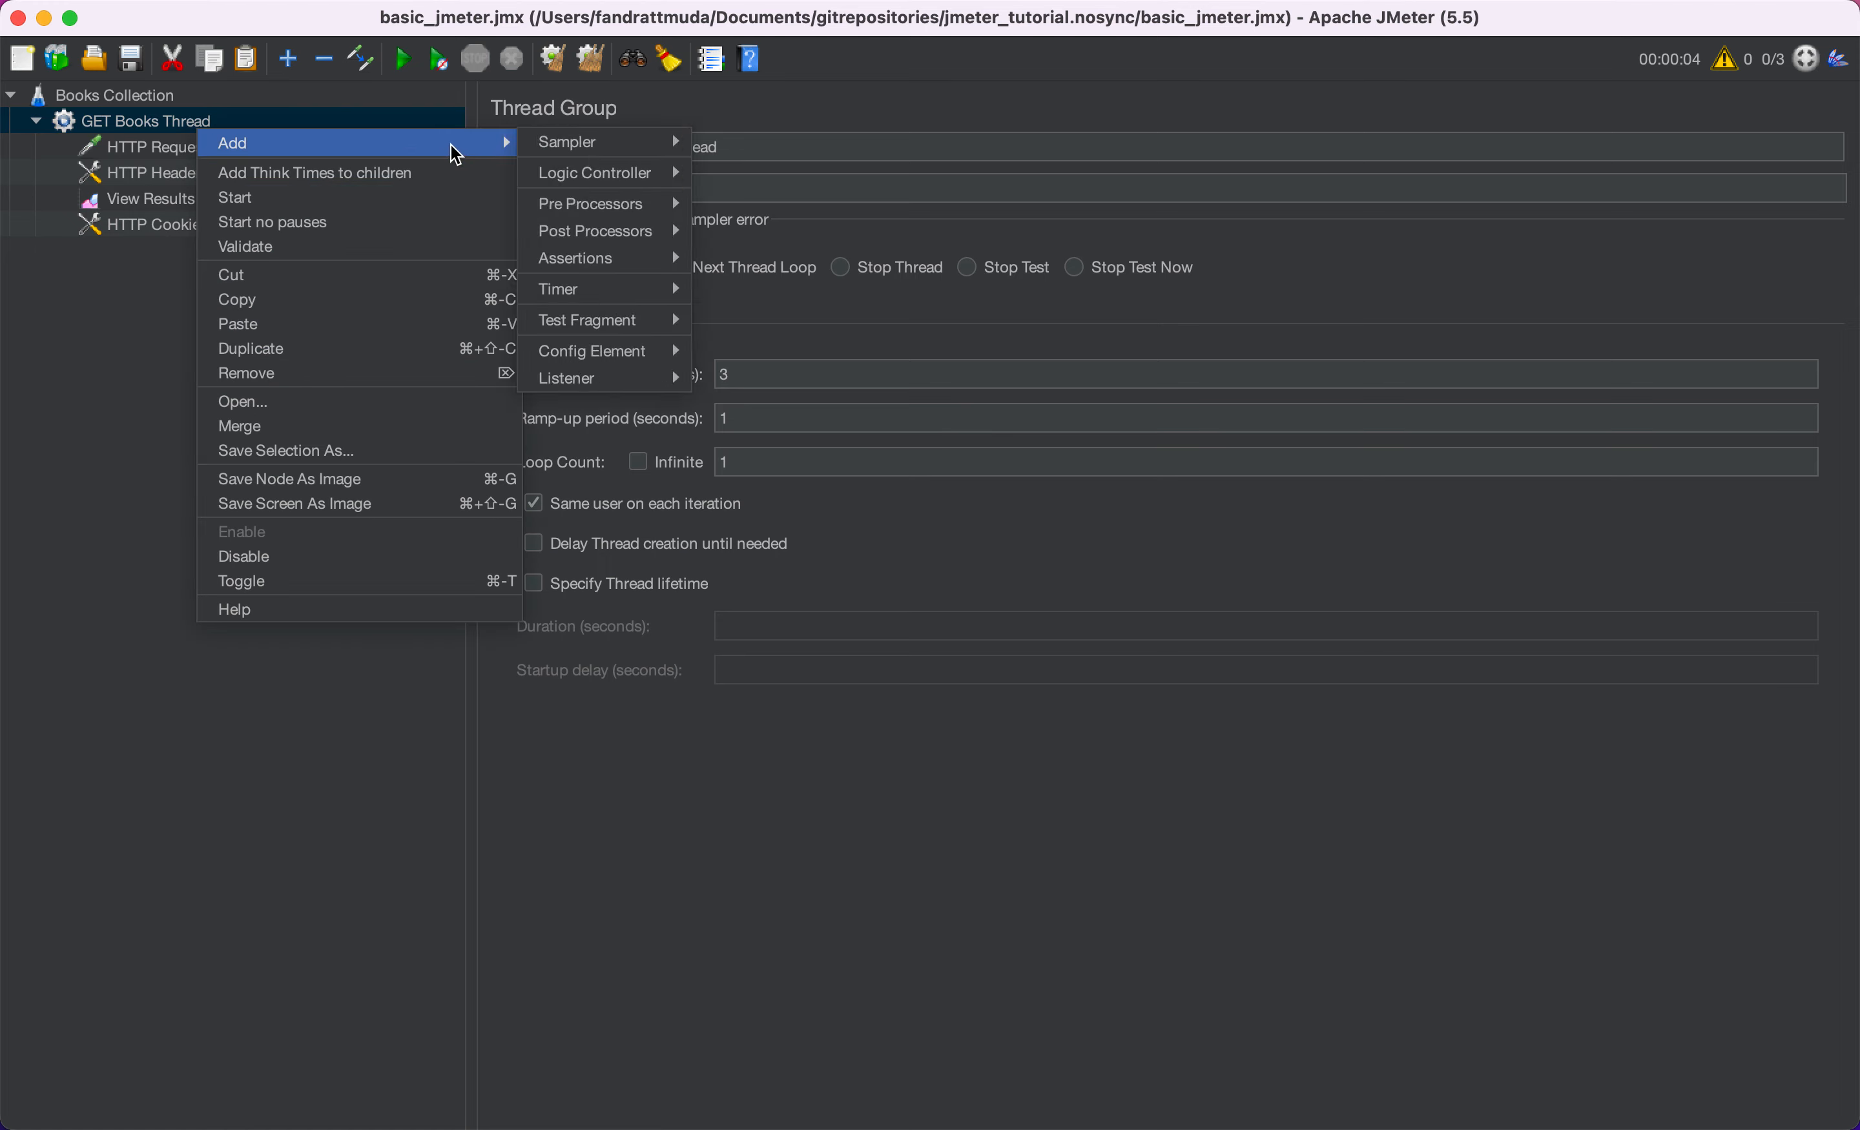
{"action": "mouse_move", "coordinate": [680, 358]}
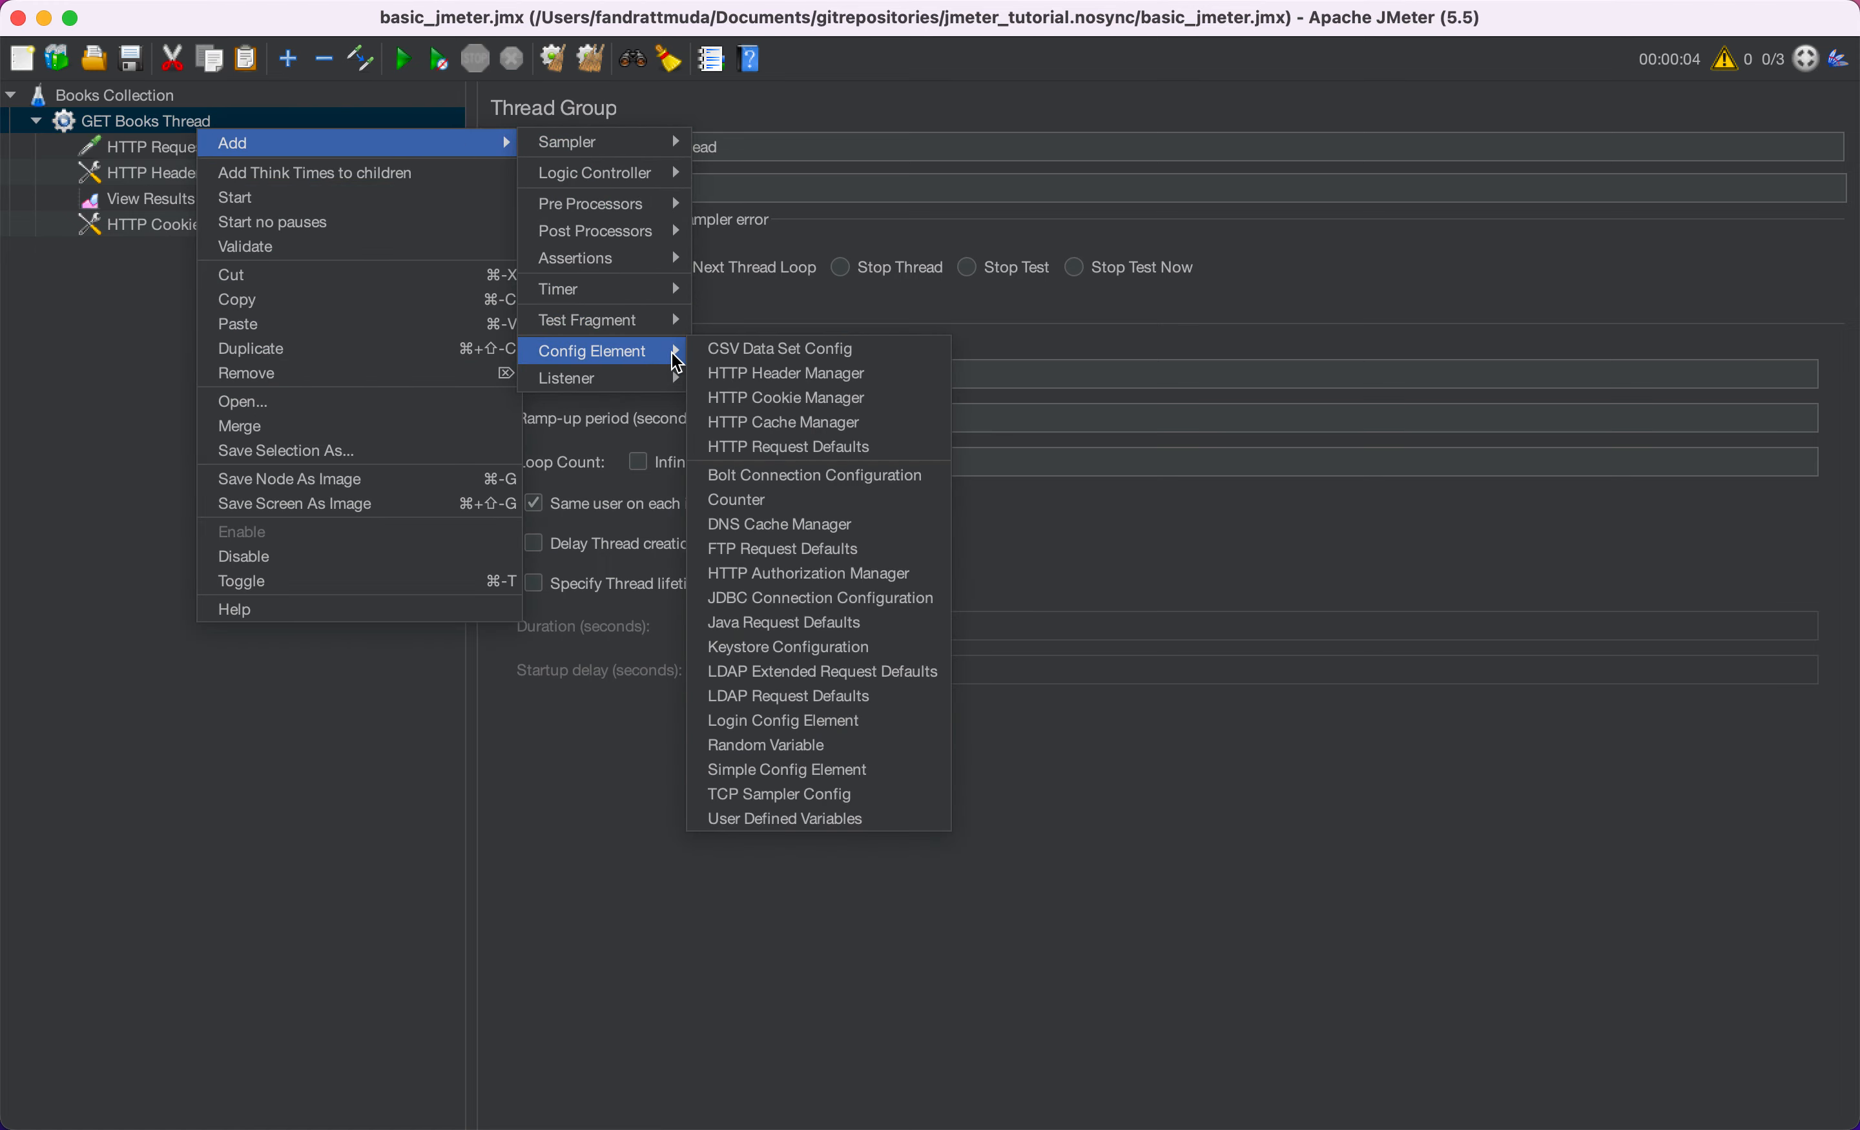
{"action": "left_click", "coordinate": [825, 427]}
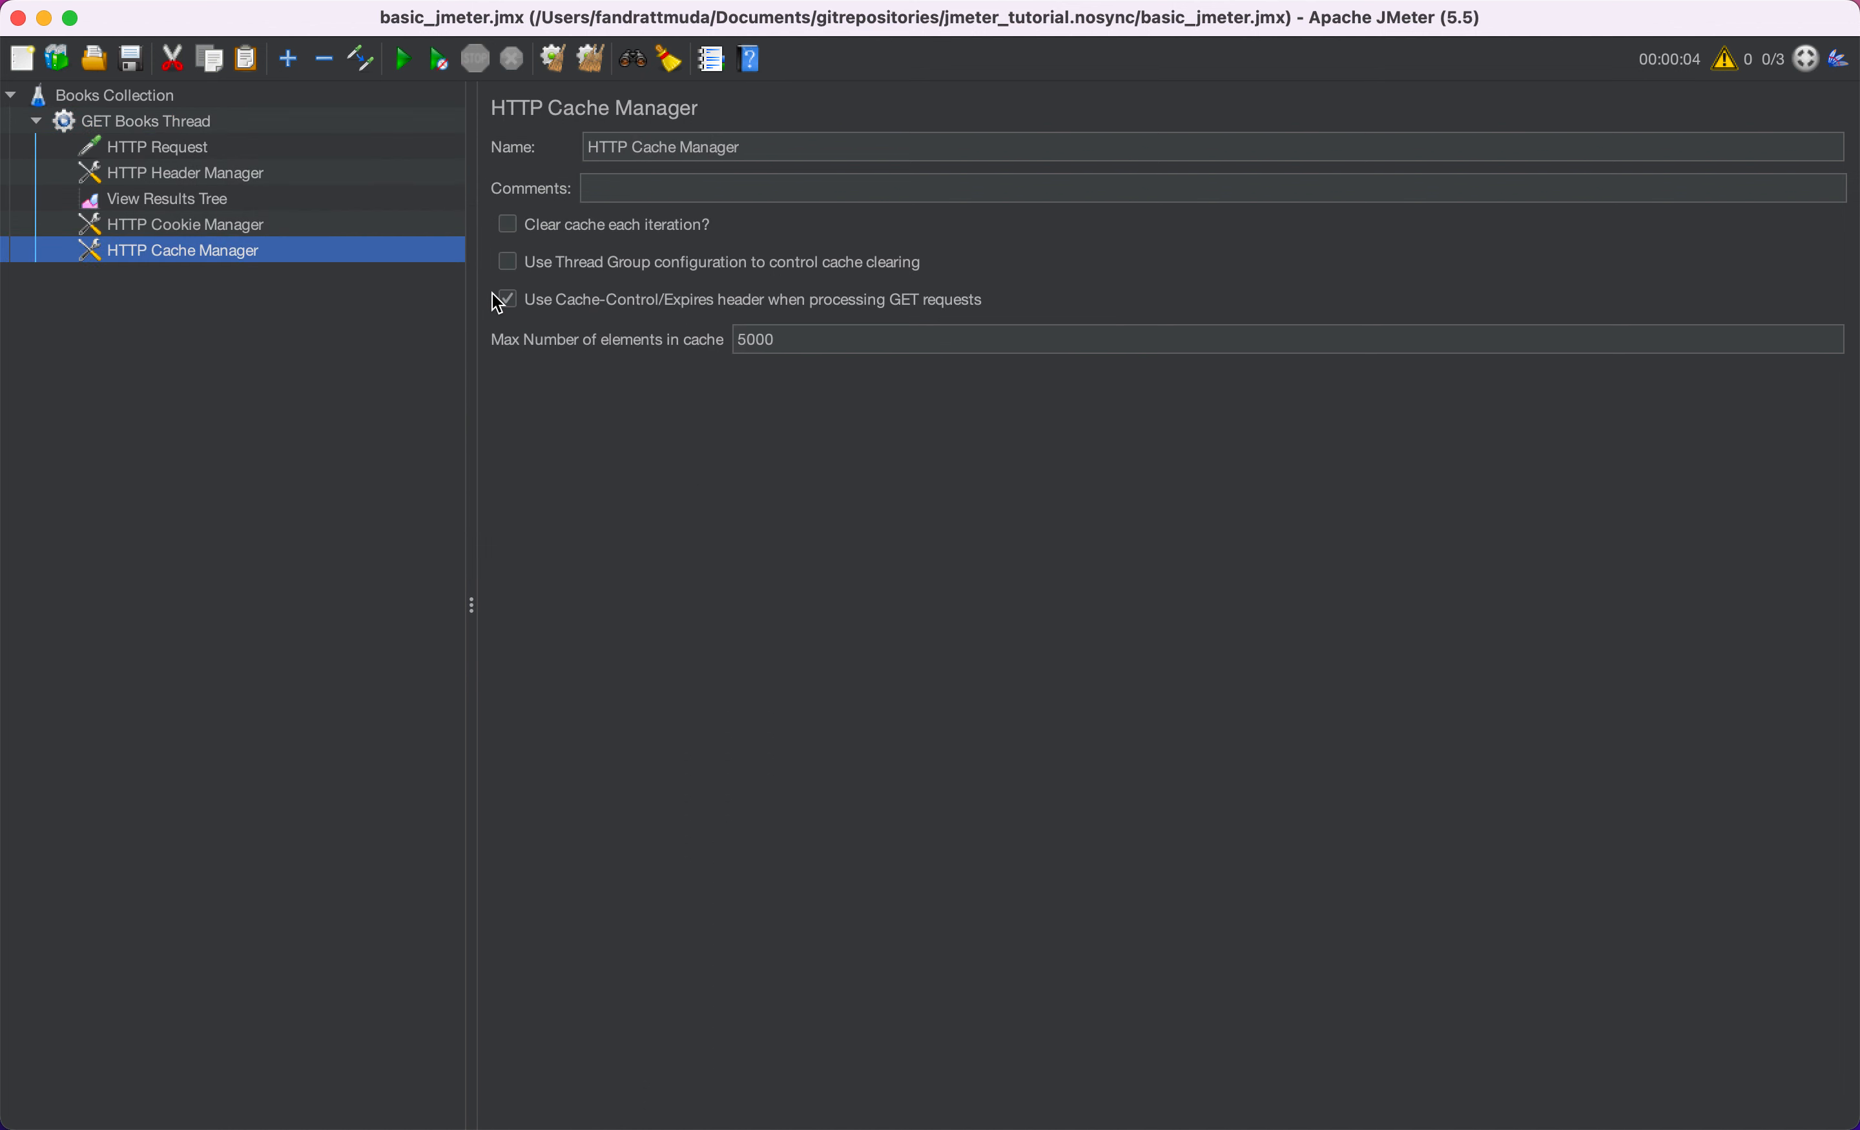
{"action": "left_click", "coordinate": [642, 233]}
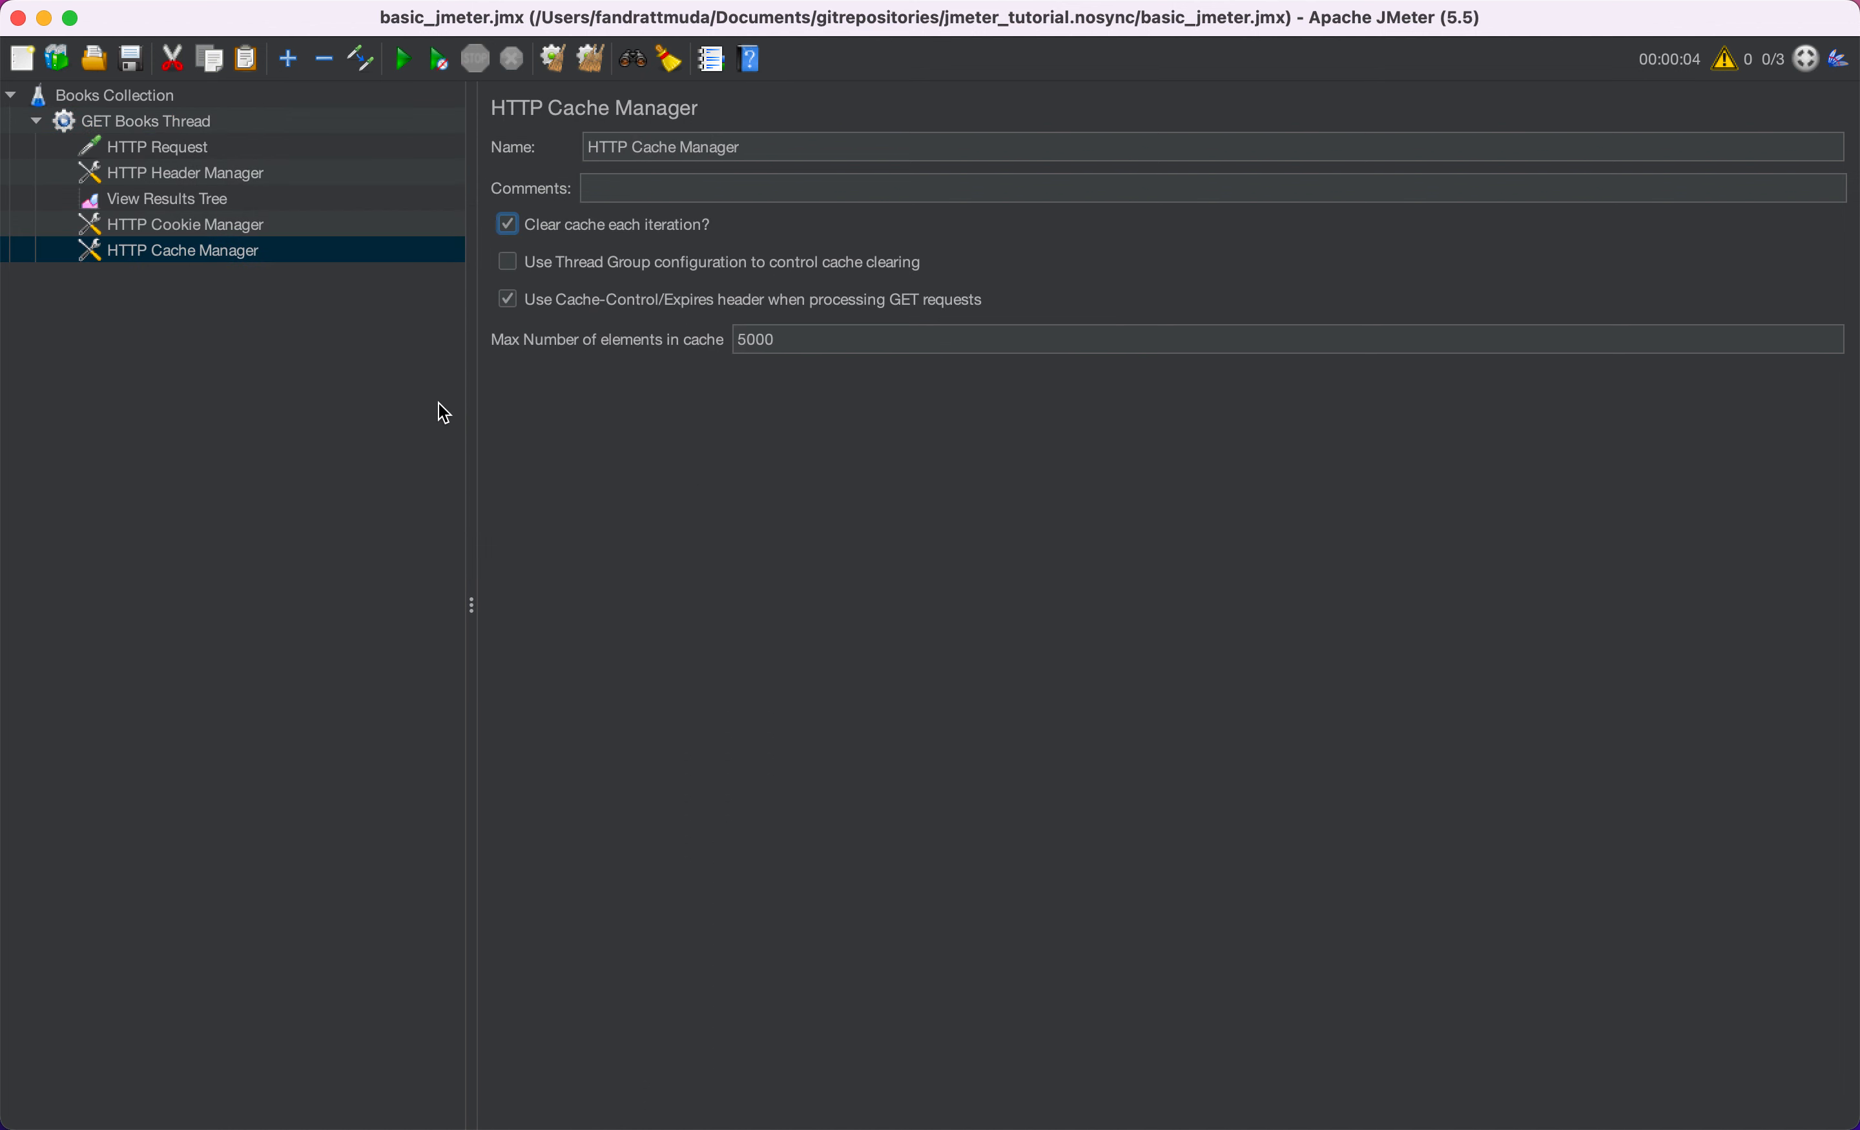
- Reorder the thread group into Header, Cookie and Cache Managers, HTTP Request, and View Results Tree, and select the HTTP Request
{"action": "left_click", "coordinate": [189, 206]}
{"action": "left_click", "coordinate": [162, 233]}
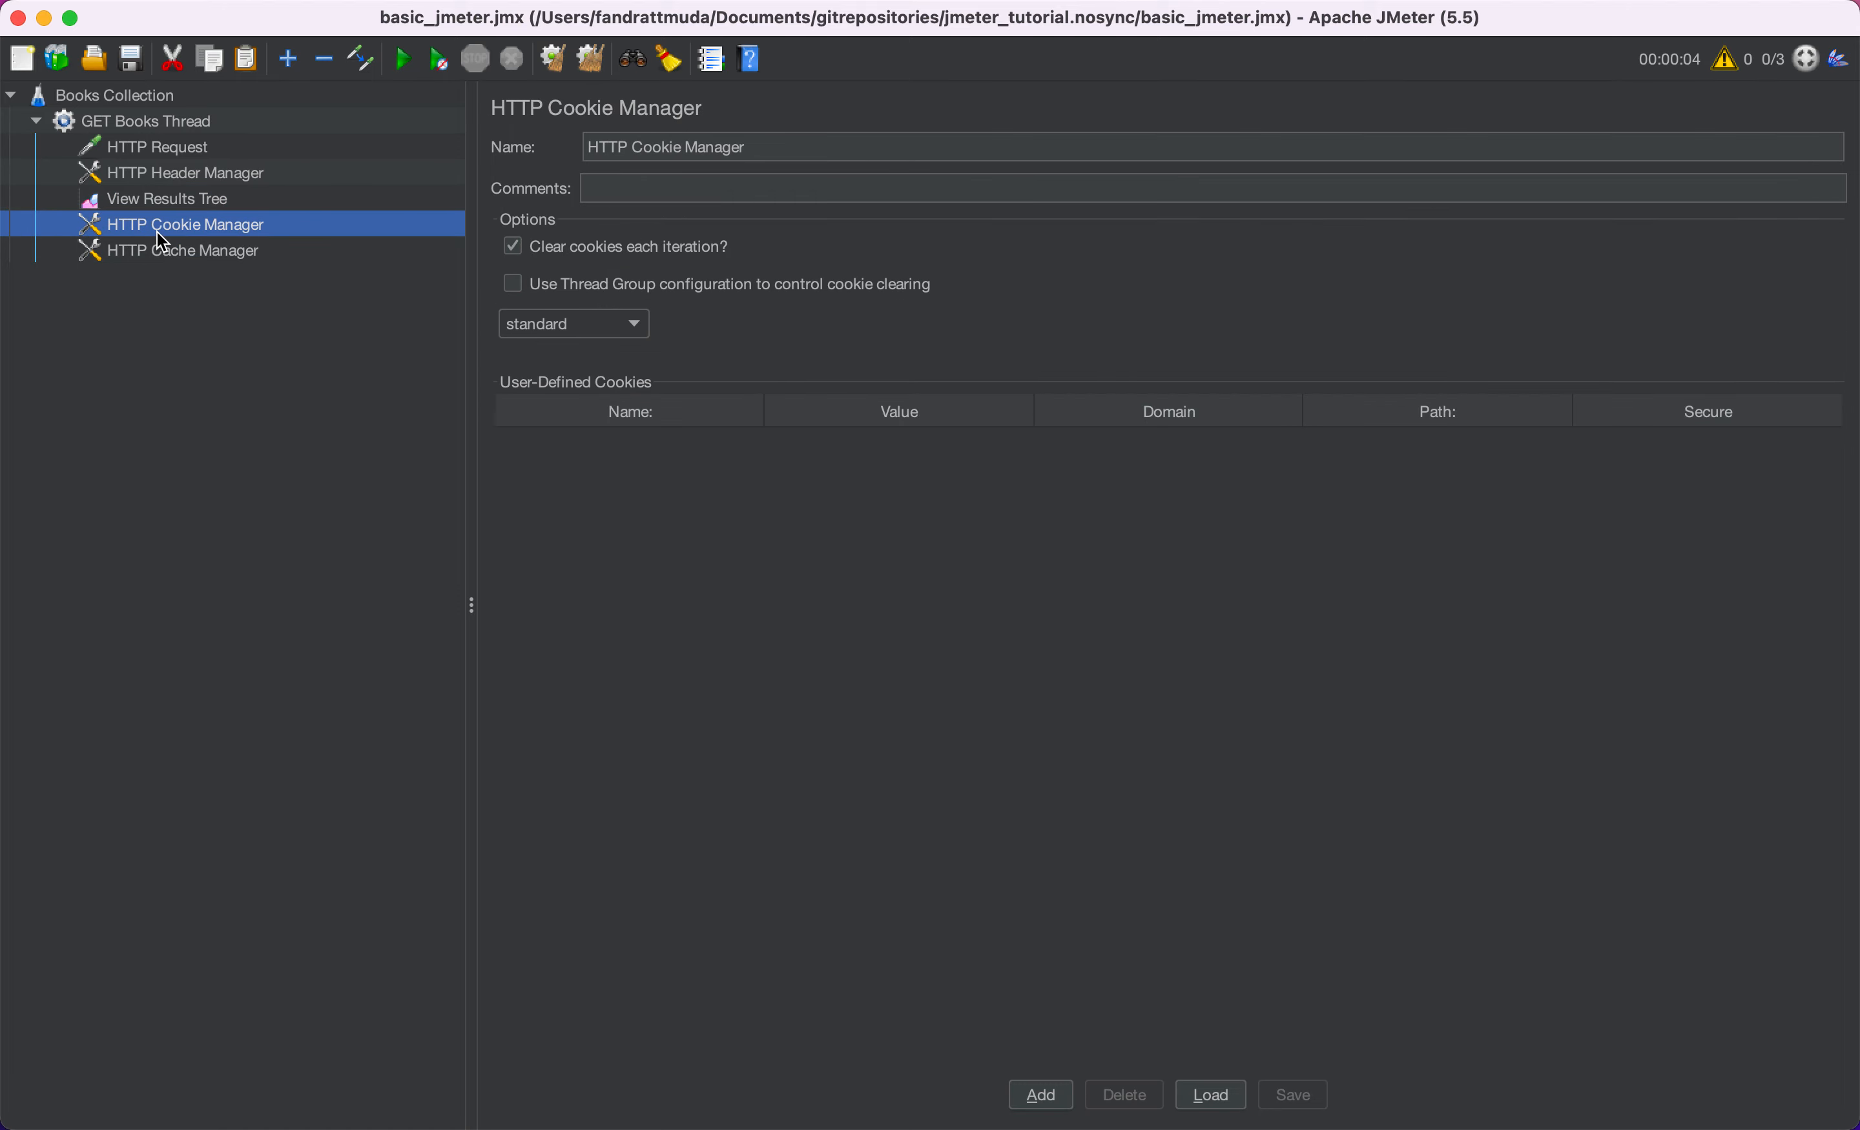
{"action": "left_click_drag", "start_coordinate": [157, 230], "coordinate": [155, 204]}
{"action": "left_click_drag", "start_coordinate": [153, 196], "coordinate": [158, 233]}
{"action": "left_click", "coordinate": [164, 149]}
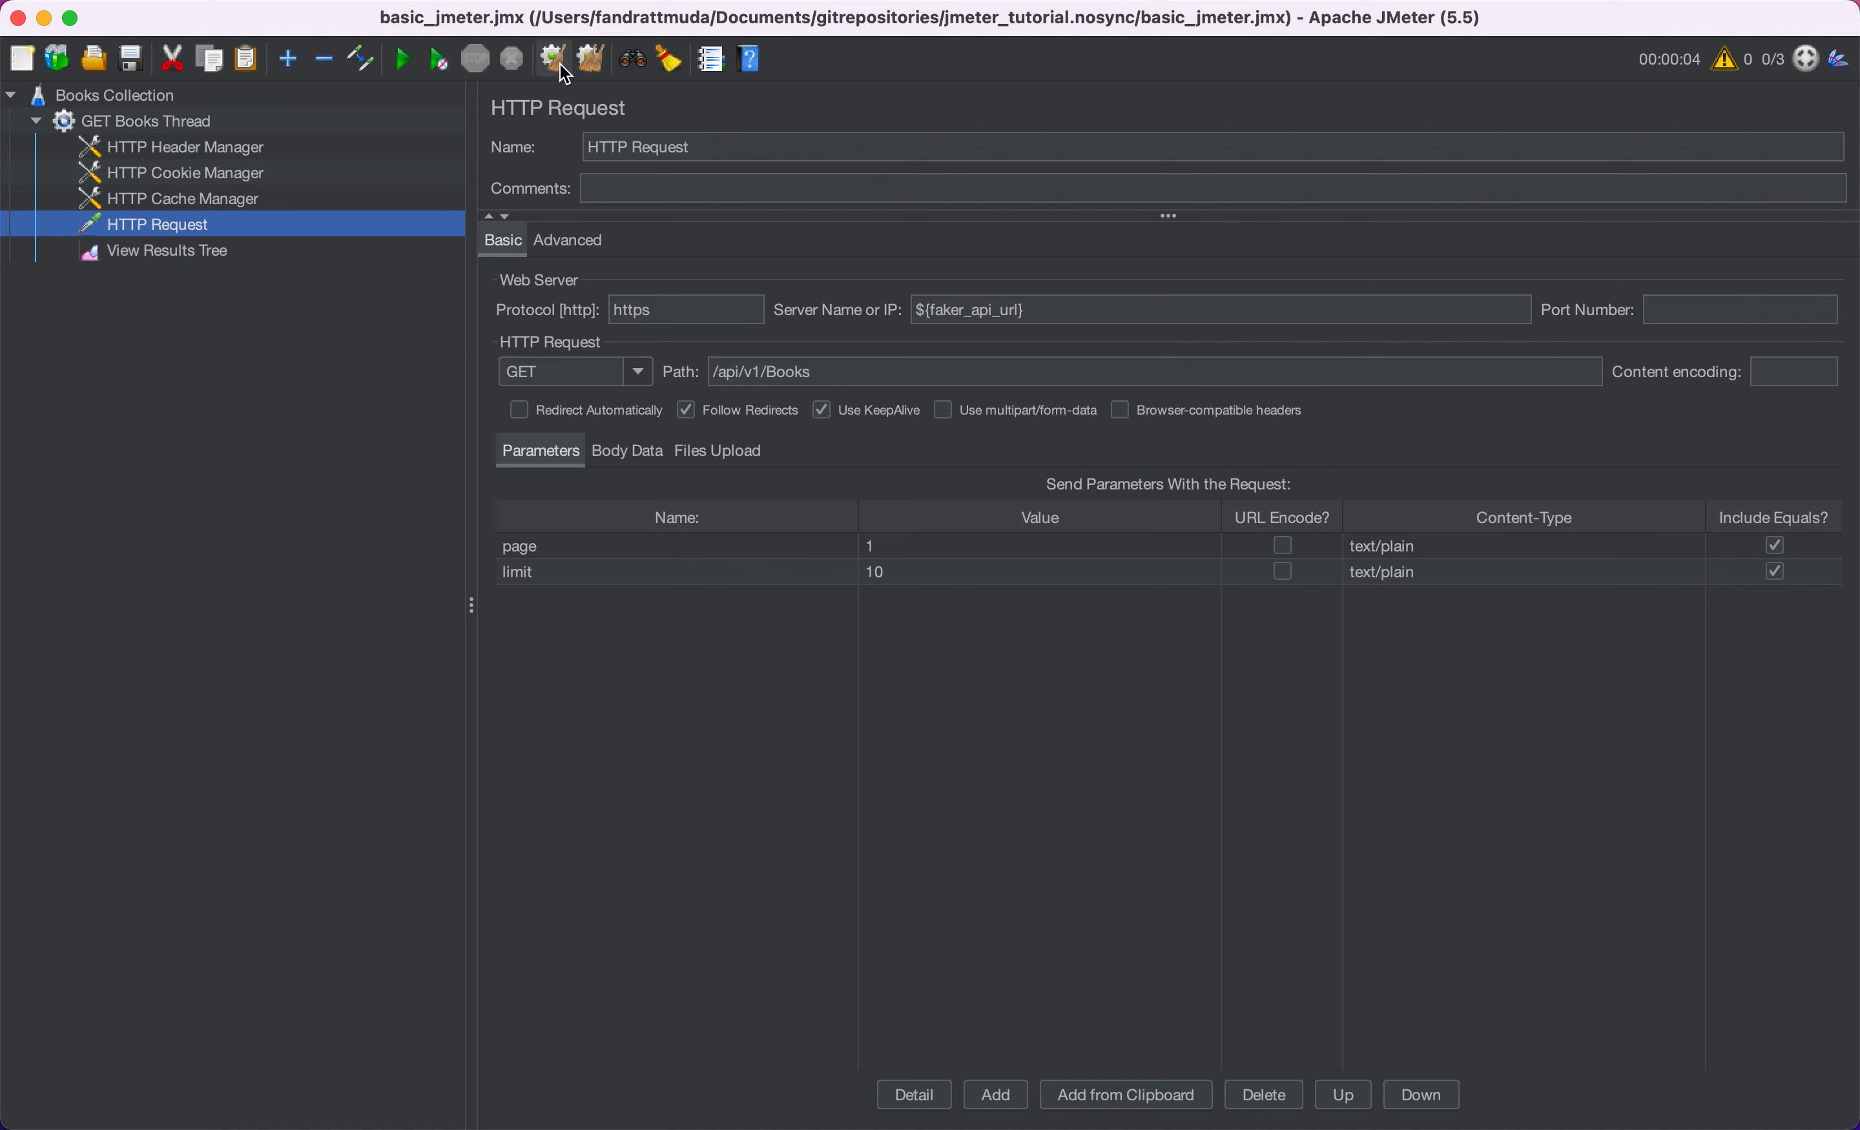
- Run the test plan and open the first HTTP request's request body in the View Results Tree
{"action": "left_click", "coordinate": [404, 61]}
{"action": "left_click", "coordinate": [132, 259]}
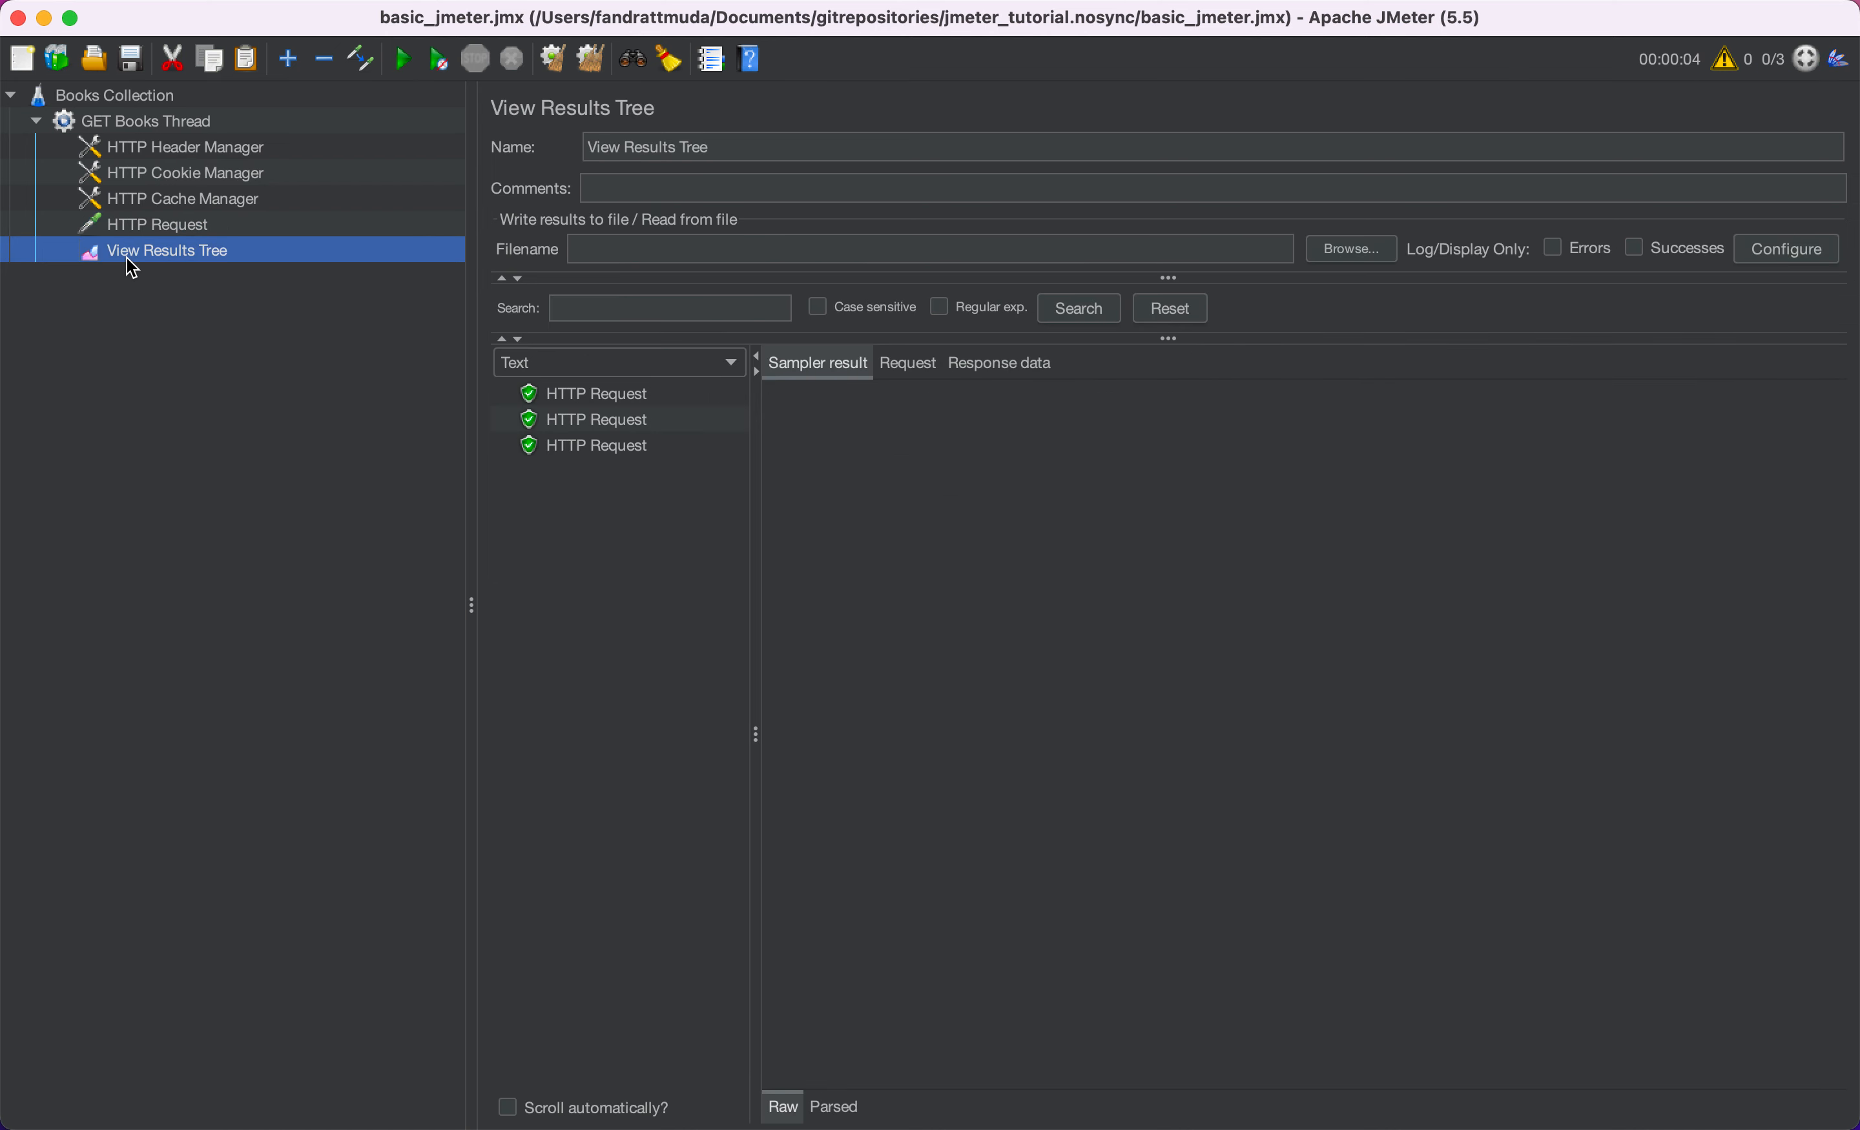
{"action": "left_click", "coordinate": [616, 394]}
{"action": "left_click", "coordinate": [908, 364]}
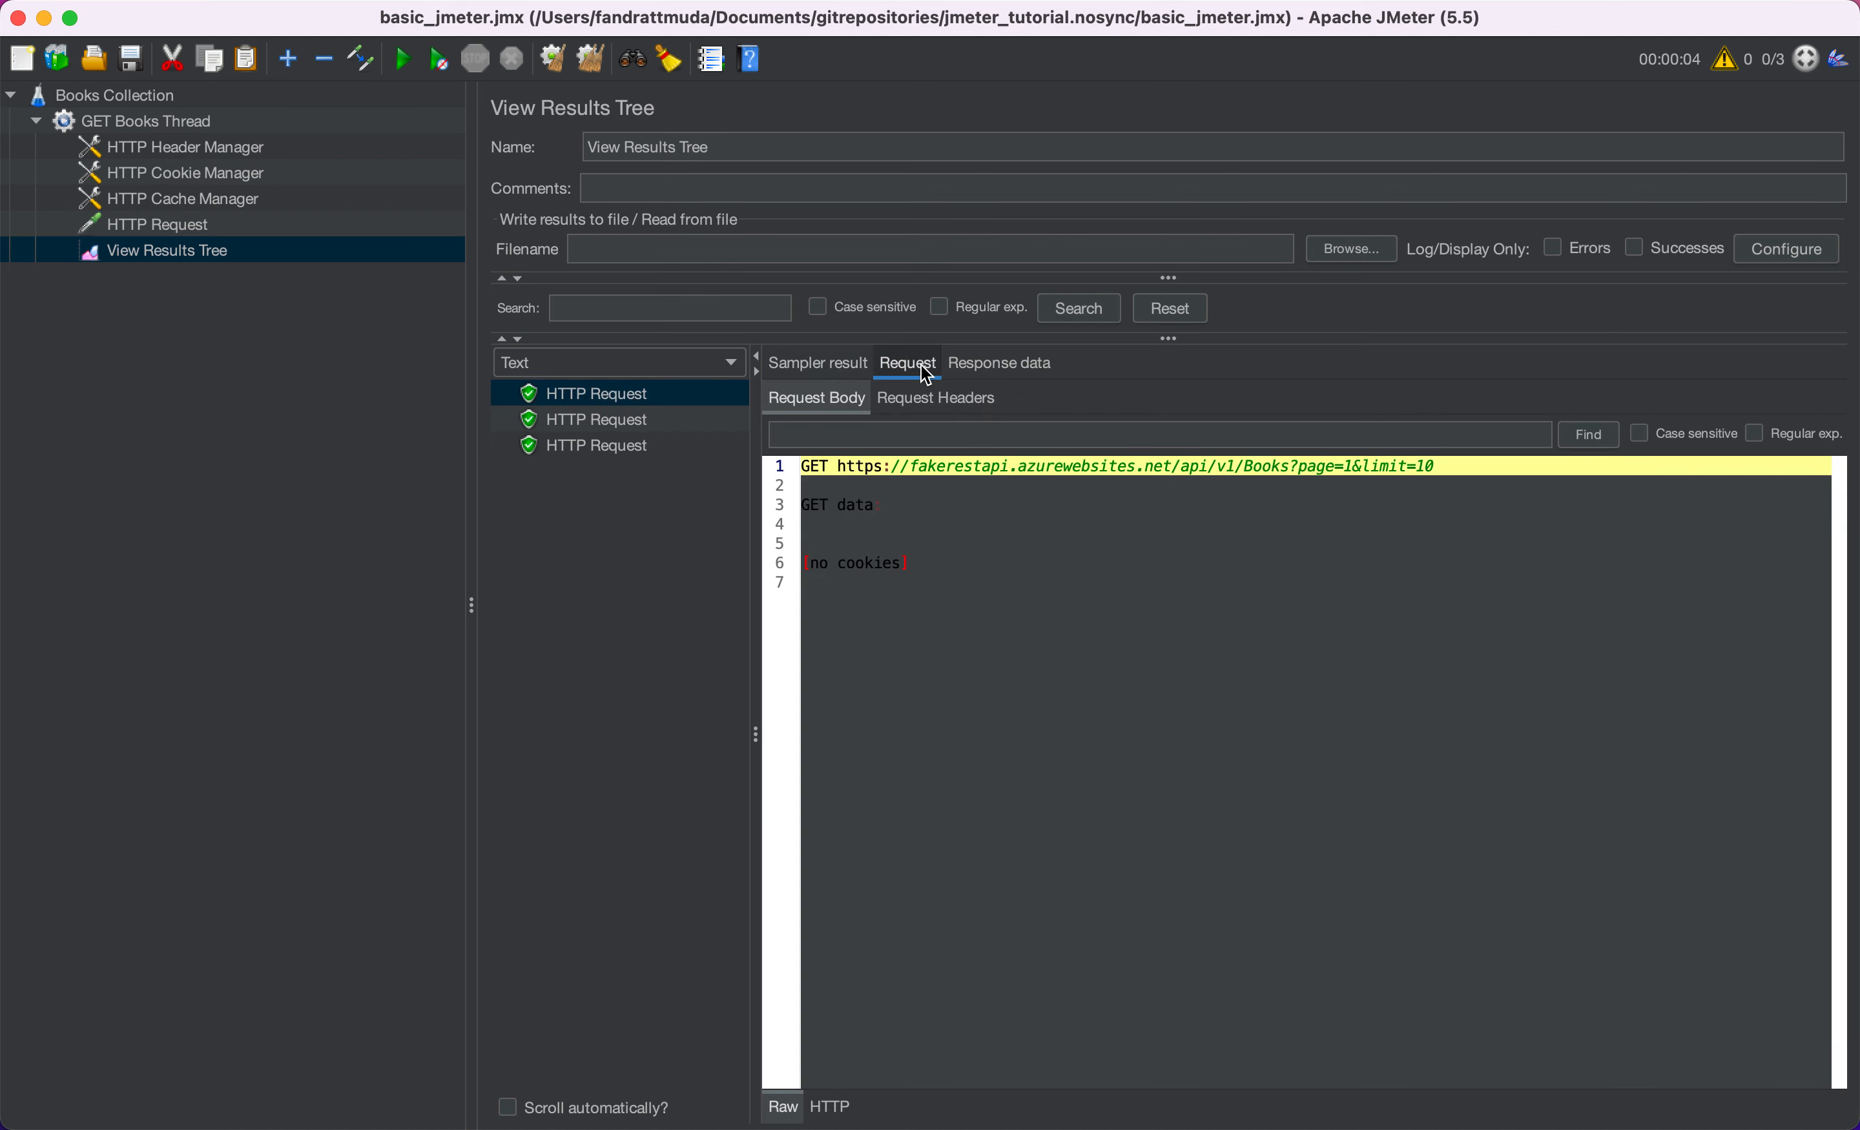
- Compare the sent request URL with the Swagger UI request URL and examine its page and limit parameters
{"action": "key", "text": "super+Tab"}
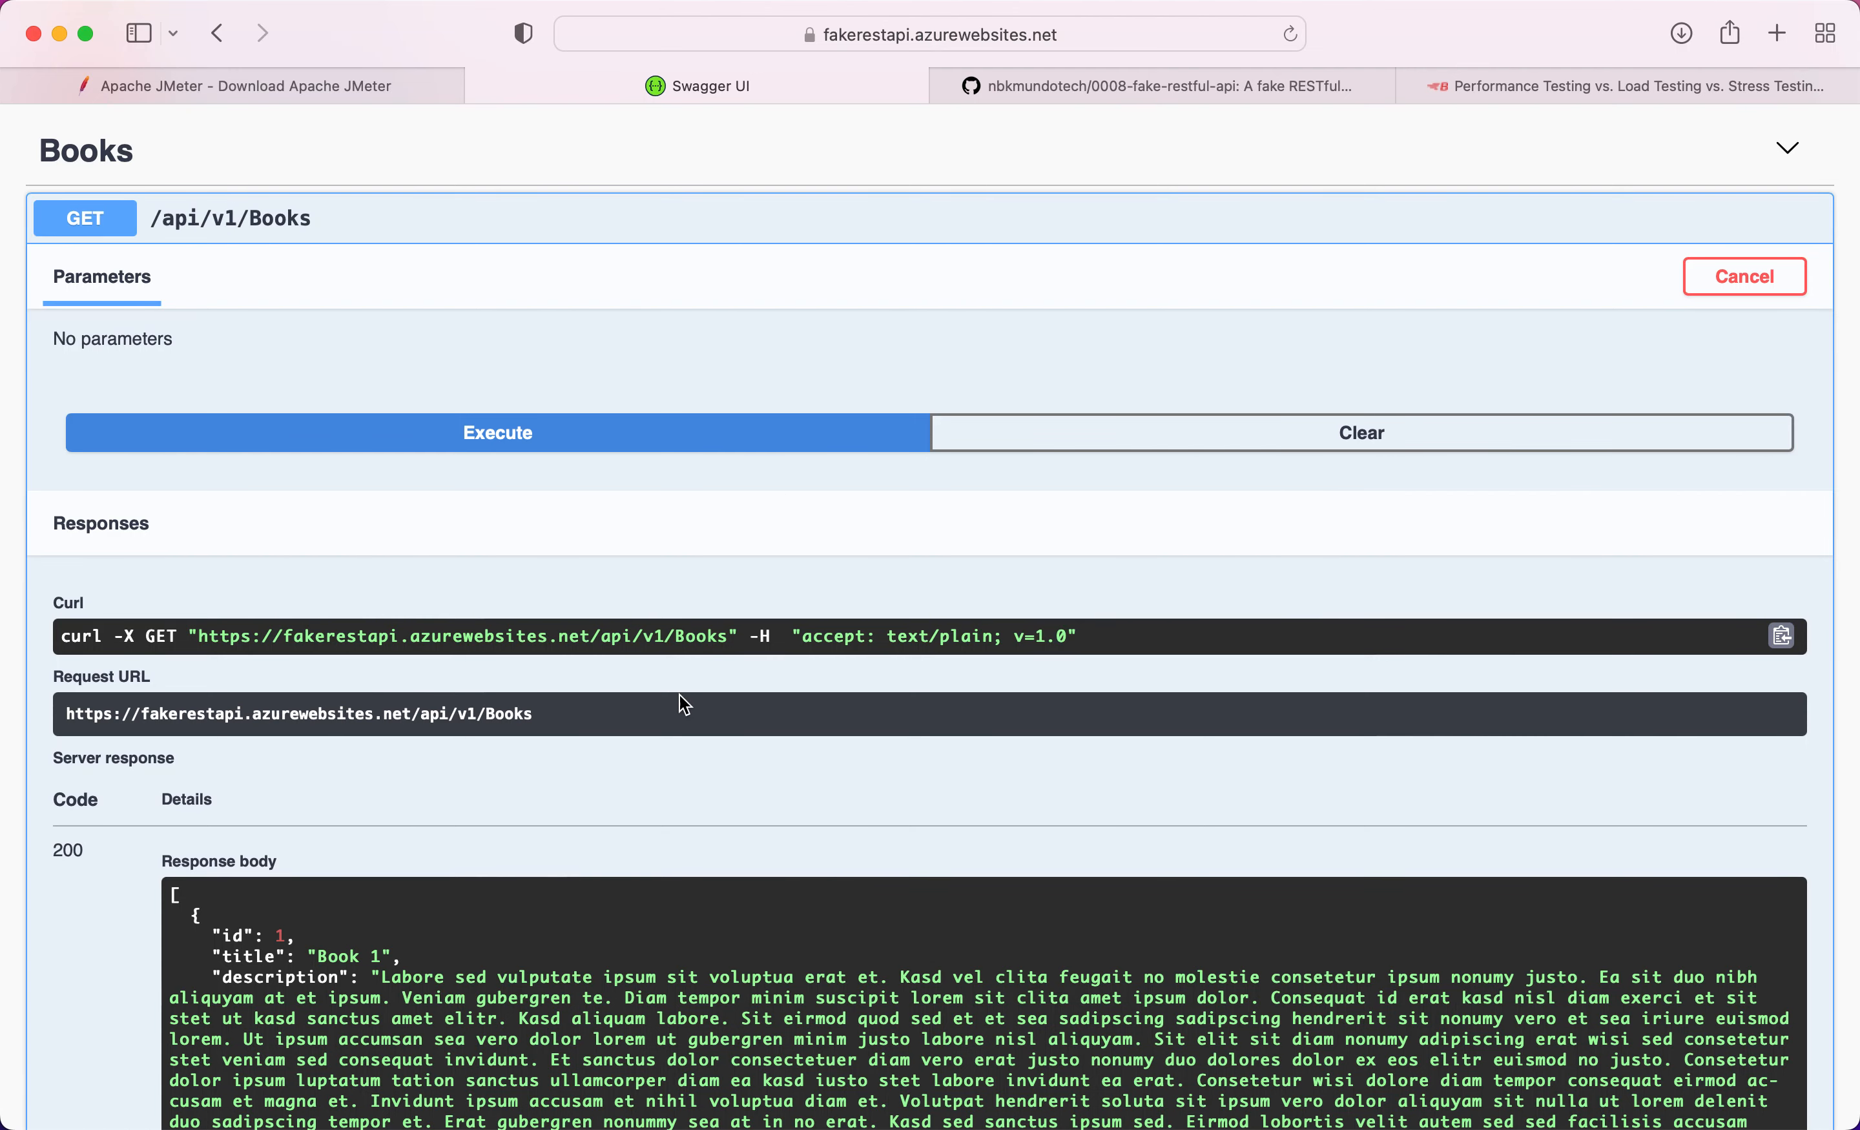
{"action": "key", "text": "super+Tab"}
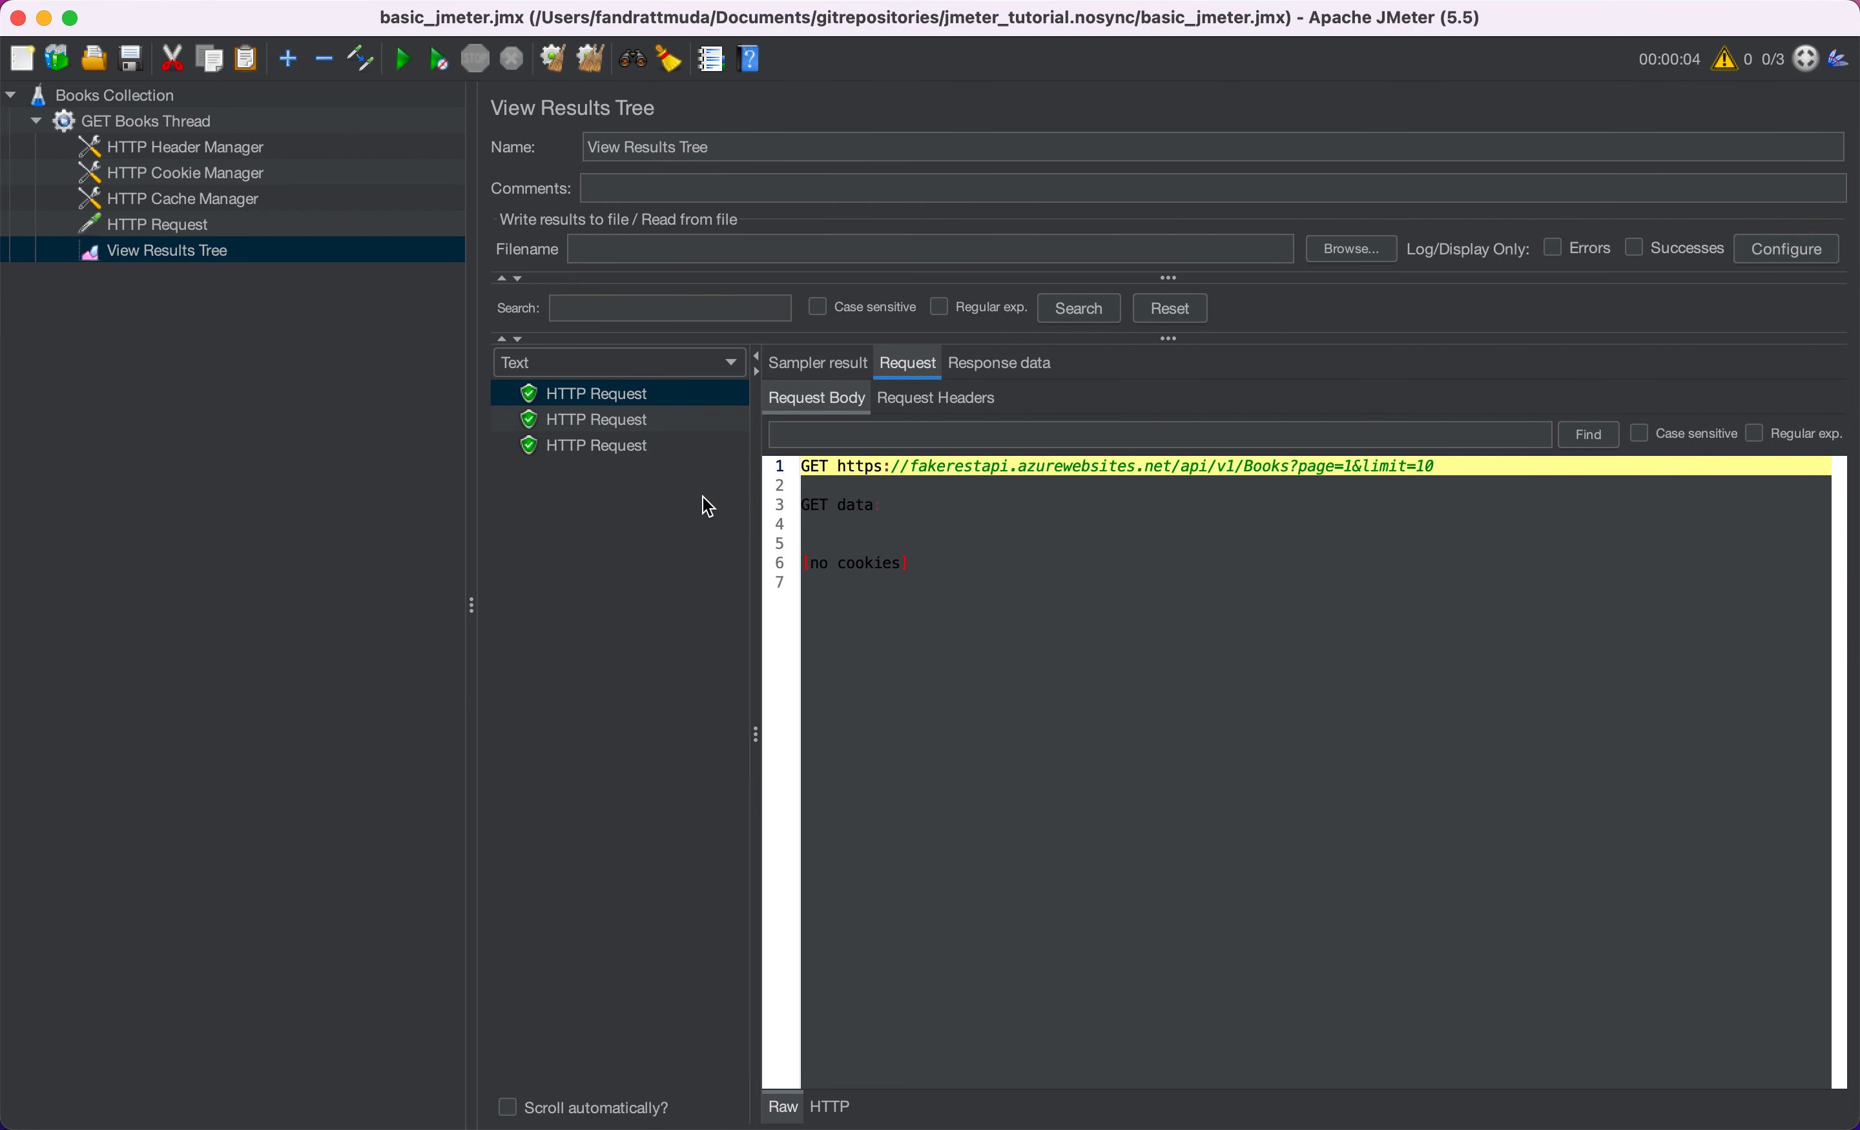
{"action": "left_click", "coordinate": [849, 371]}
{"action": "left_click", "coordinate": [909, 364]}
{"action": "left_click_drag", "start_coordinate": [1247, 466], "coordinate": [1342, 462]}
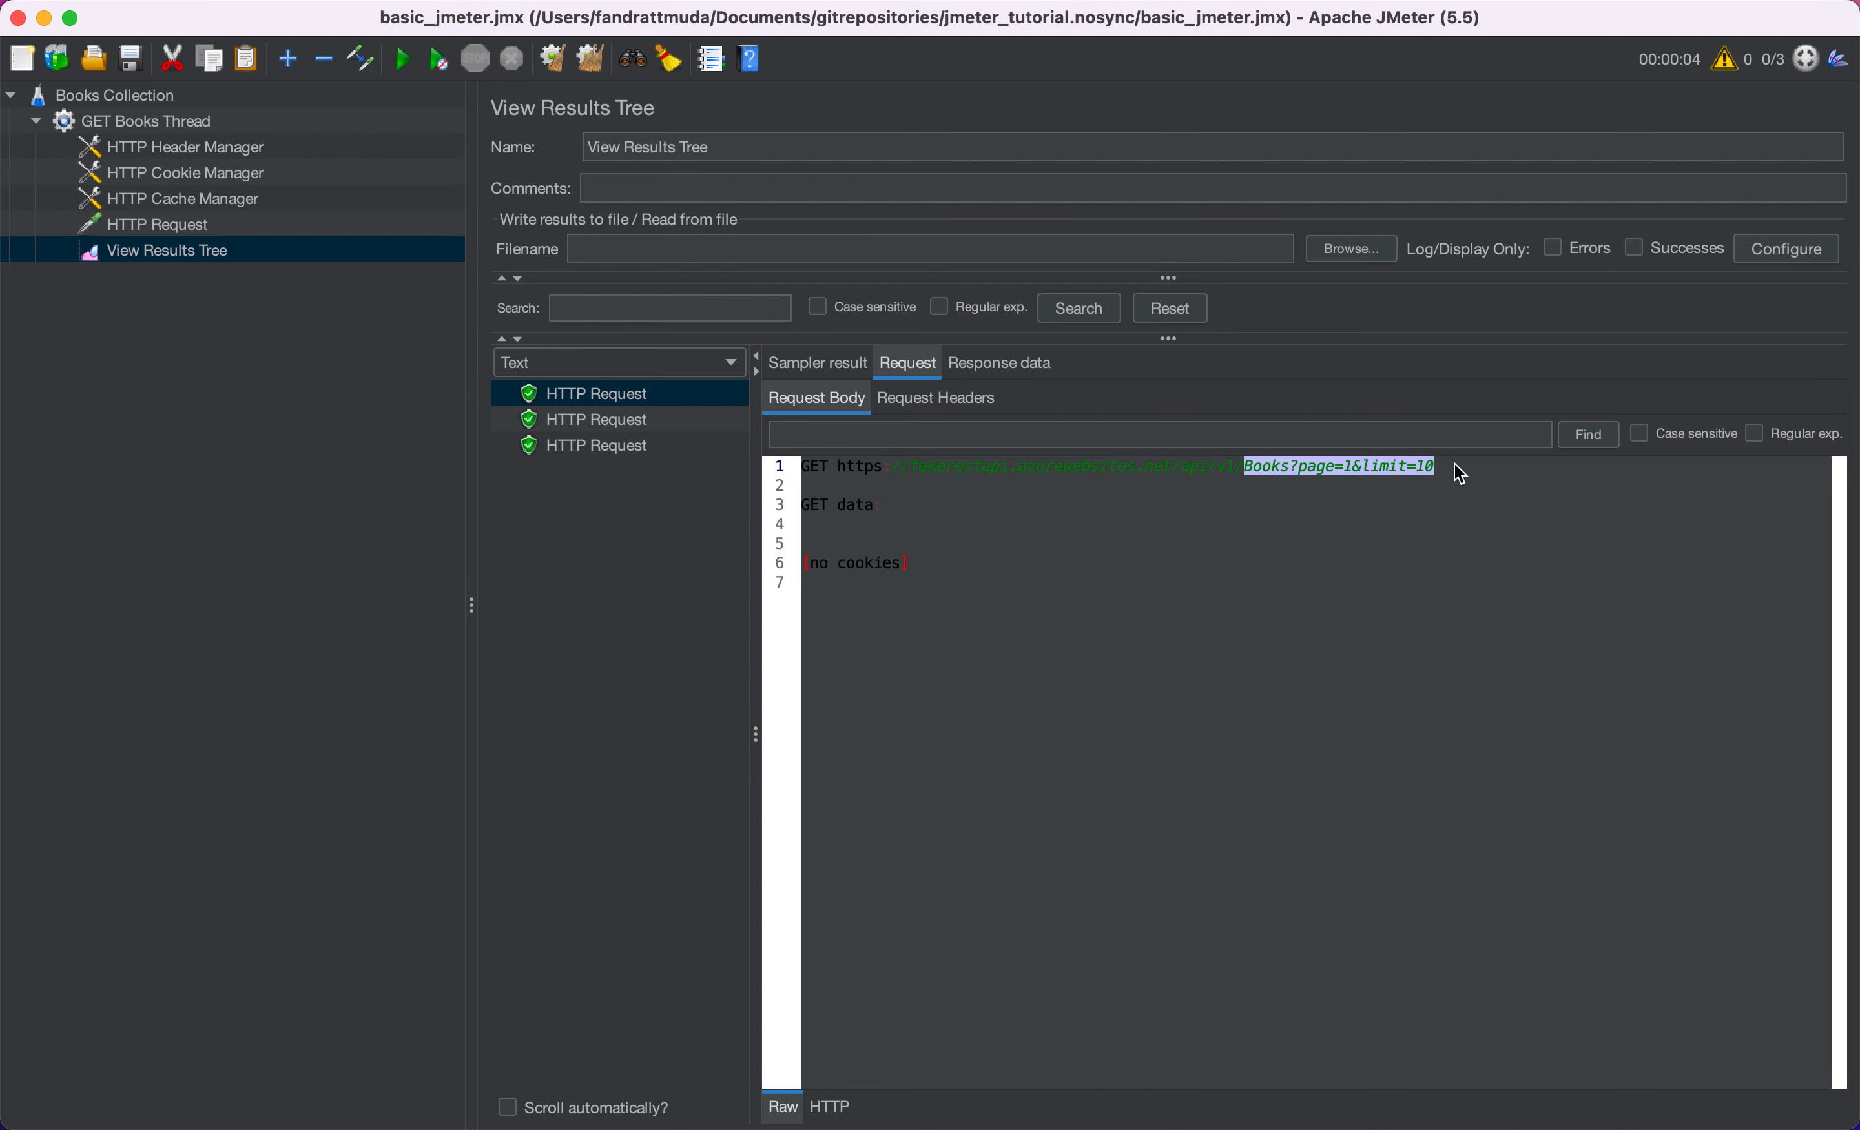
{"action": "left_click", "coordinate": [1338, 494]}
{"action": "double_click", "coordinate": [1314, 466]}
{"action": "double_click", "coordinate": [1383, 466]}
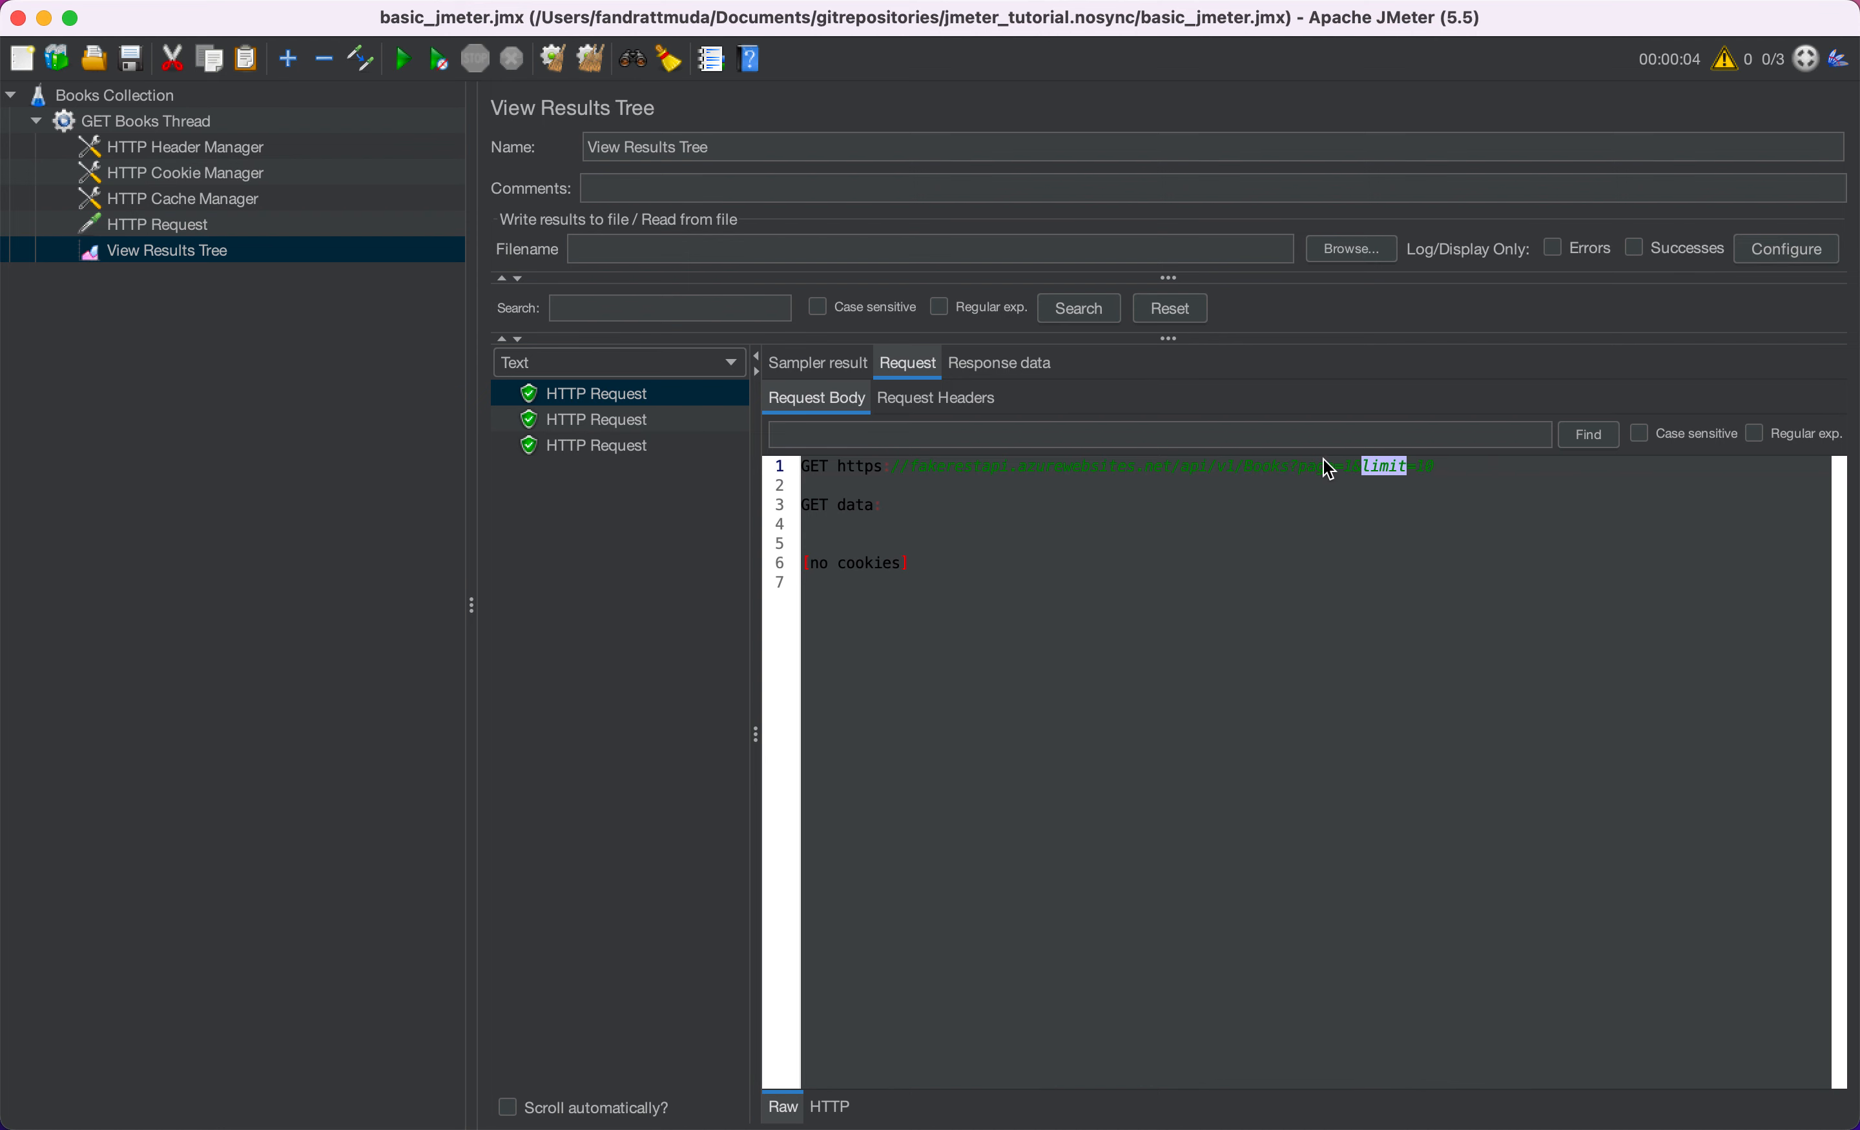
{"action": "left_click_drag", "start_coordinate": [1326, 466], "coordinate": [1481, 466]}
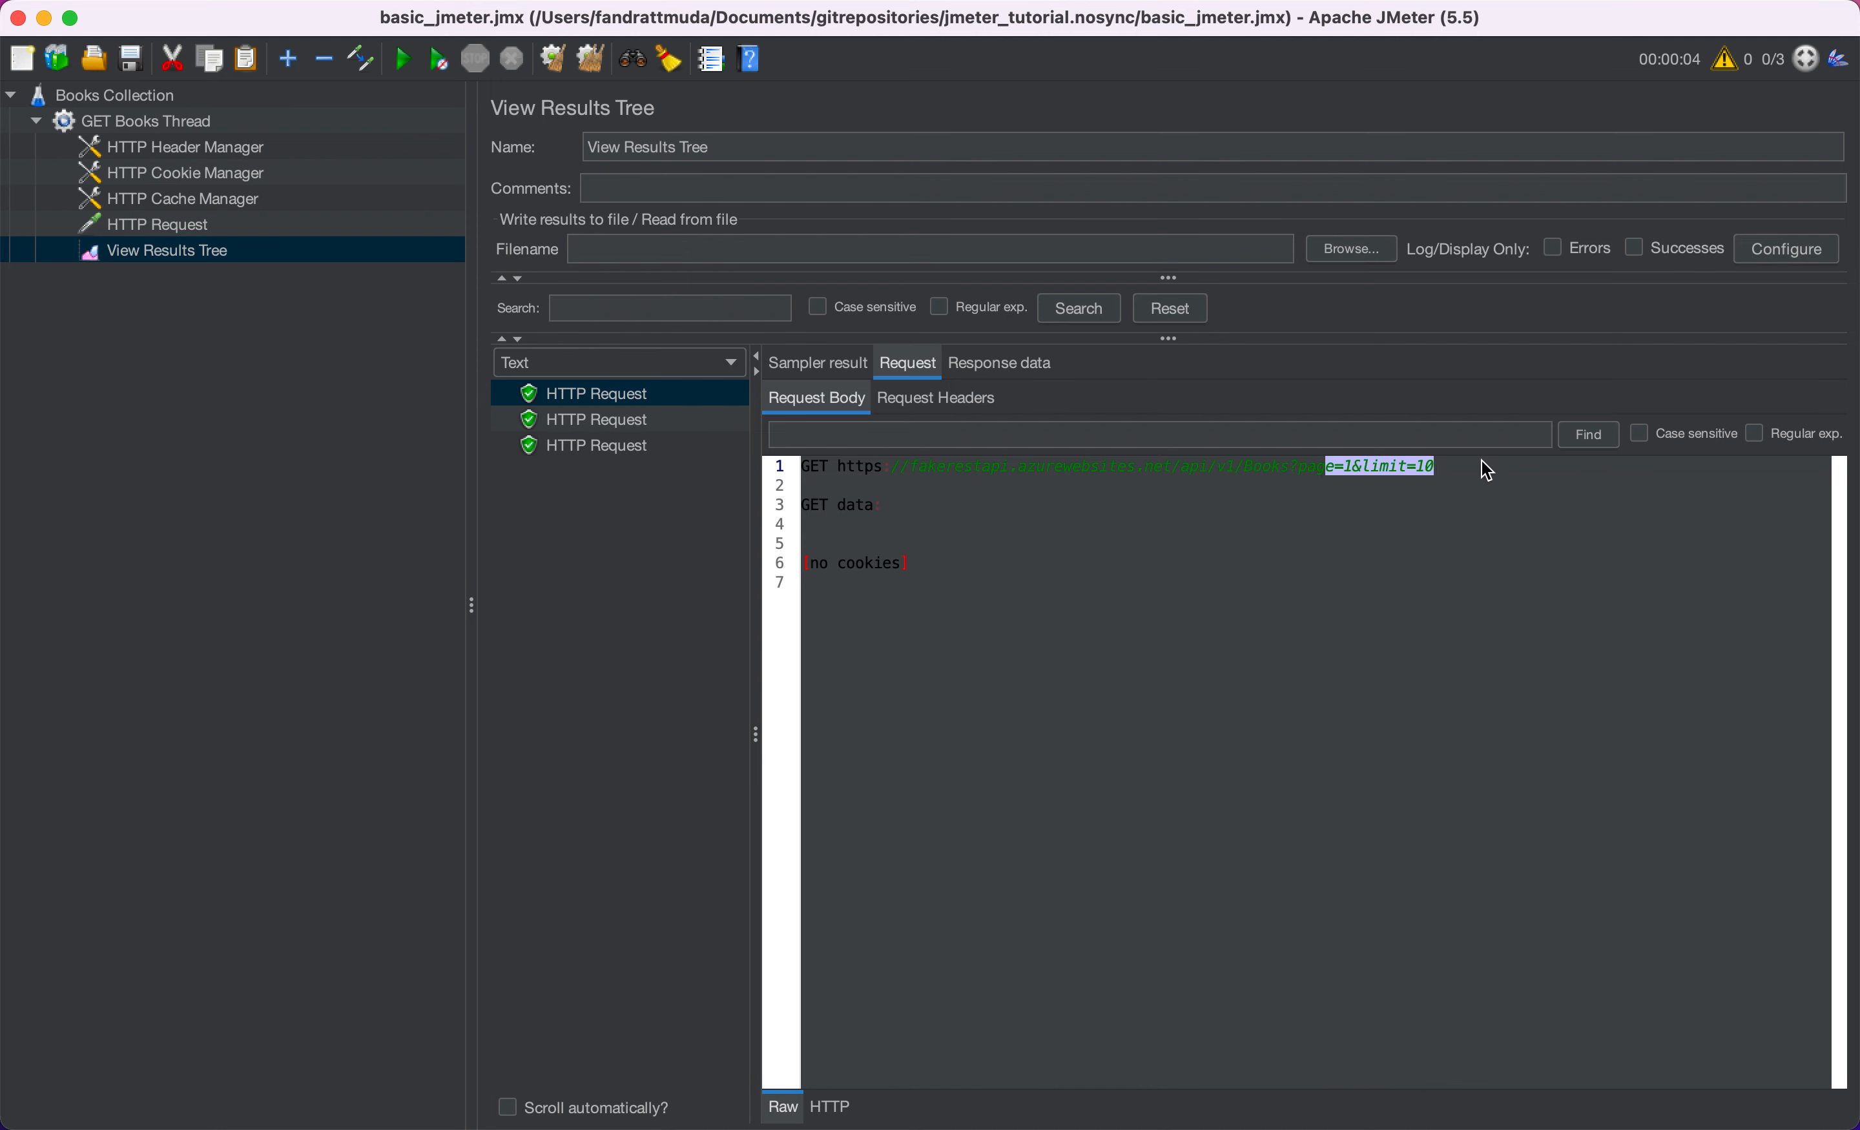
- Open the first request's sent headers and compare them with the accept header in the Swagger UI curl command
{"action": "left_click", "coordinate": [939, 407]}
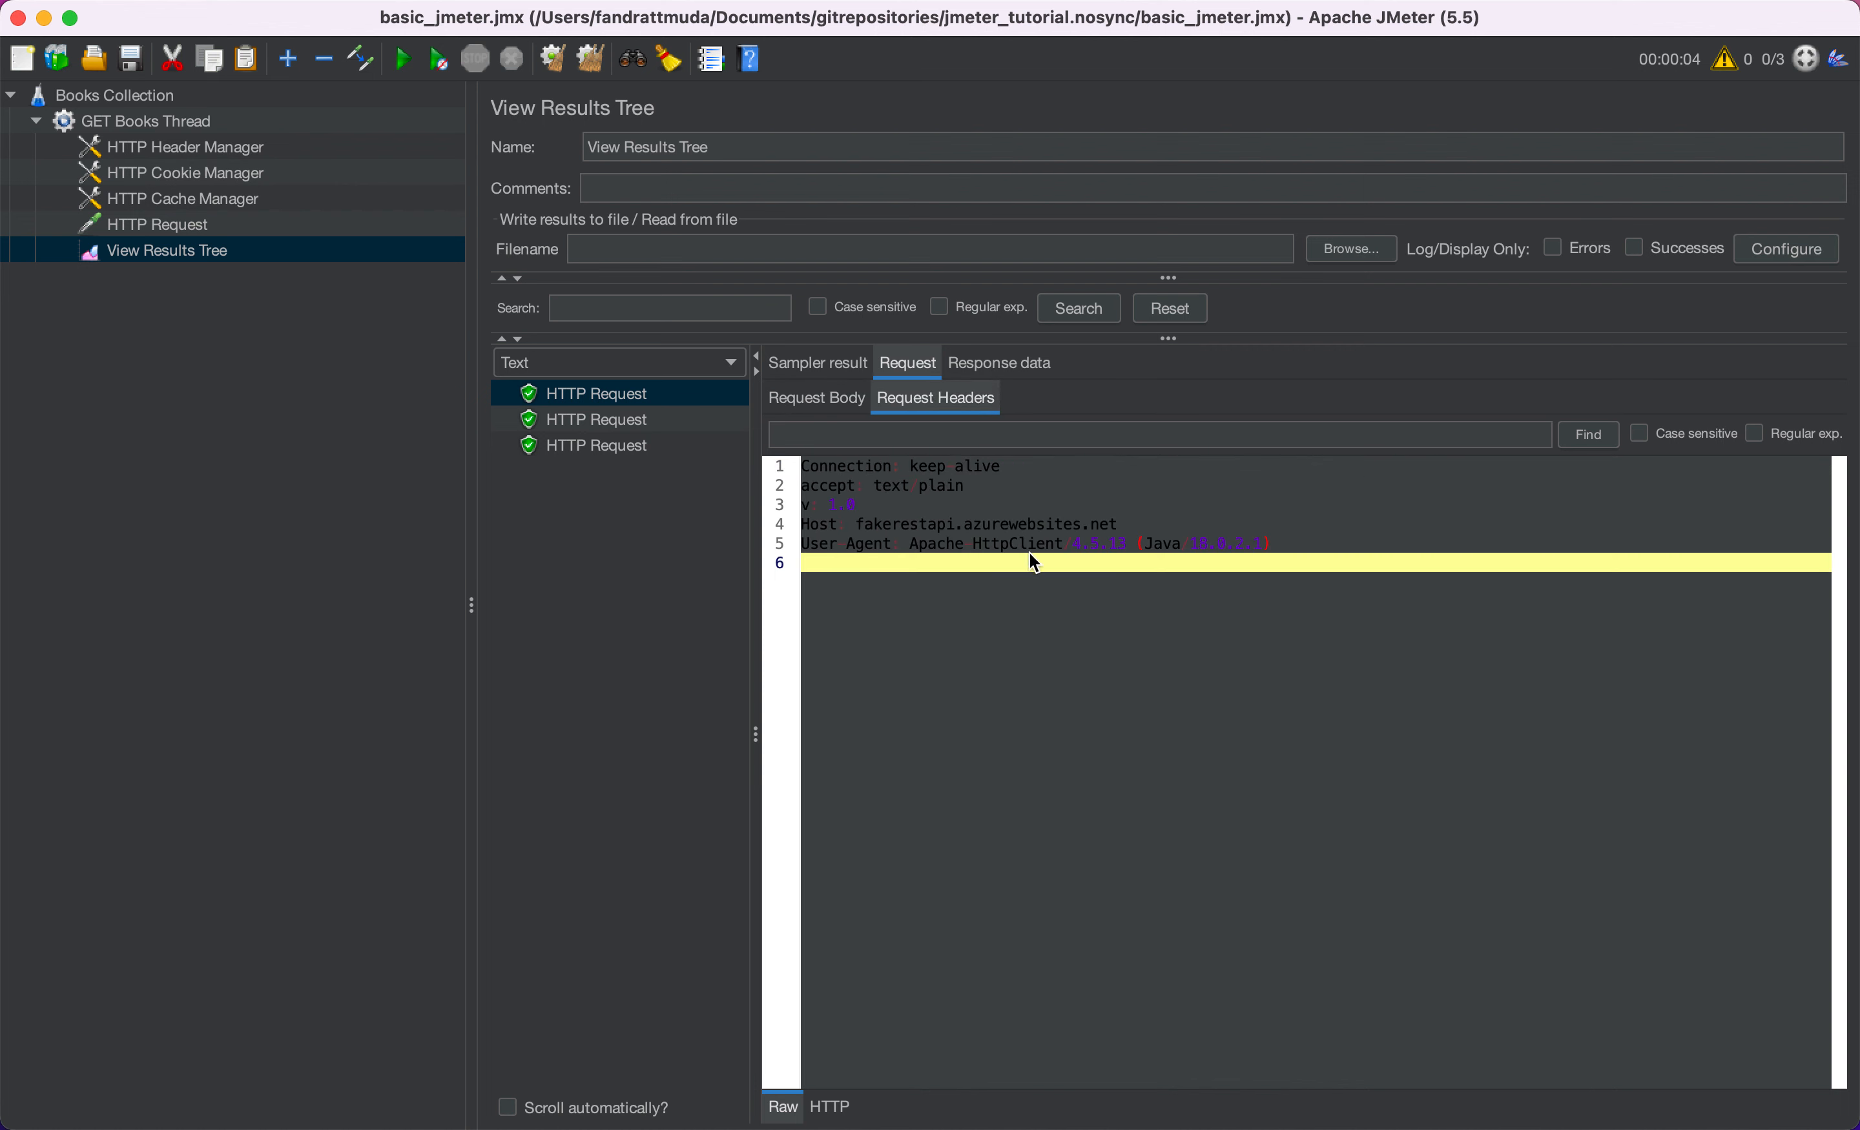
{"action": "key", "text": "super+Tab"}
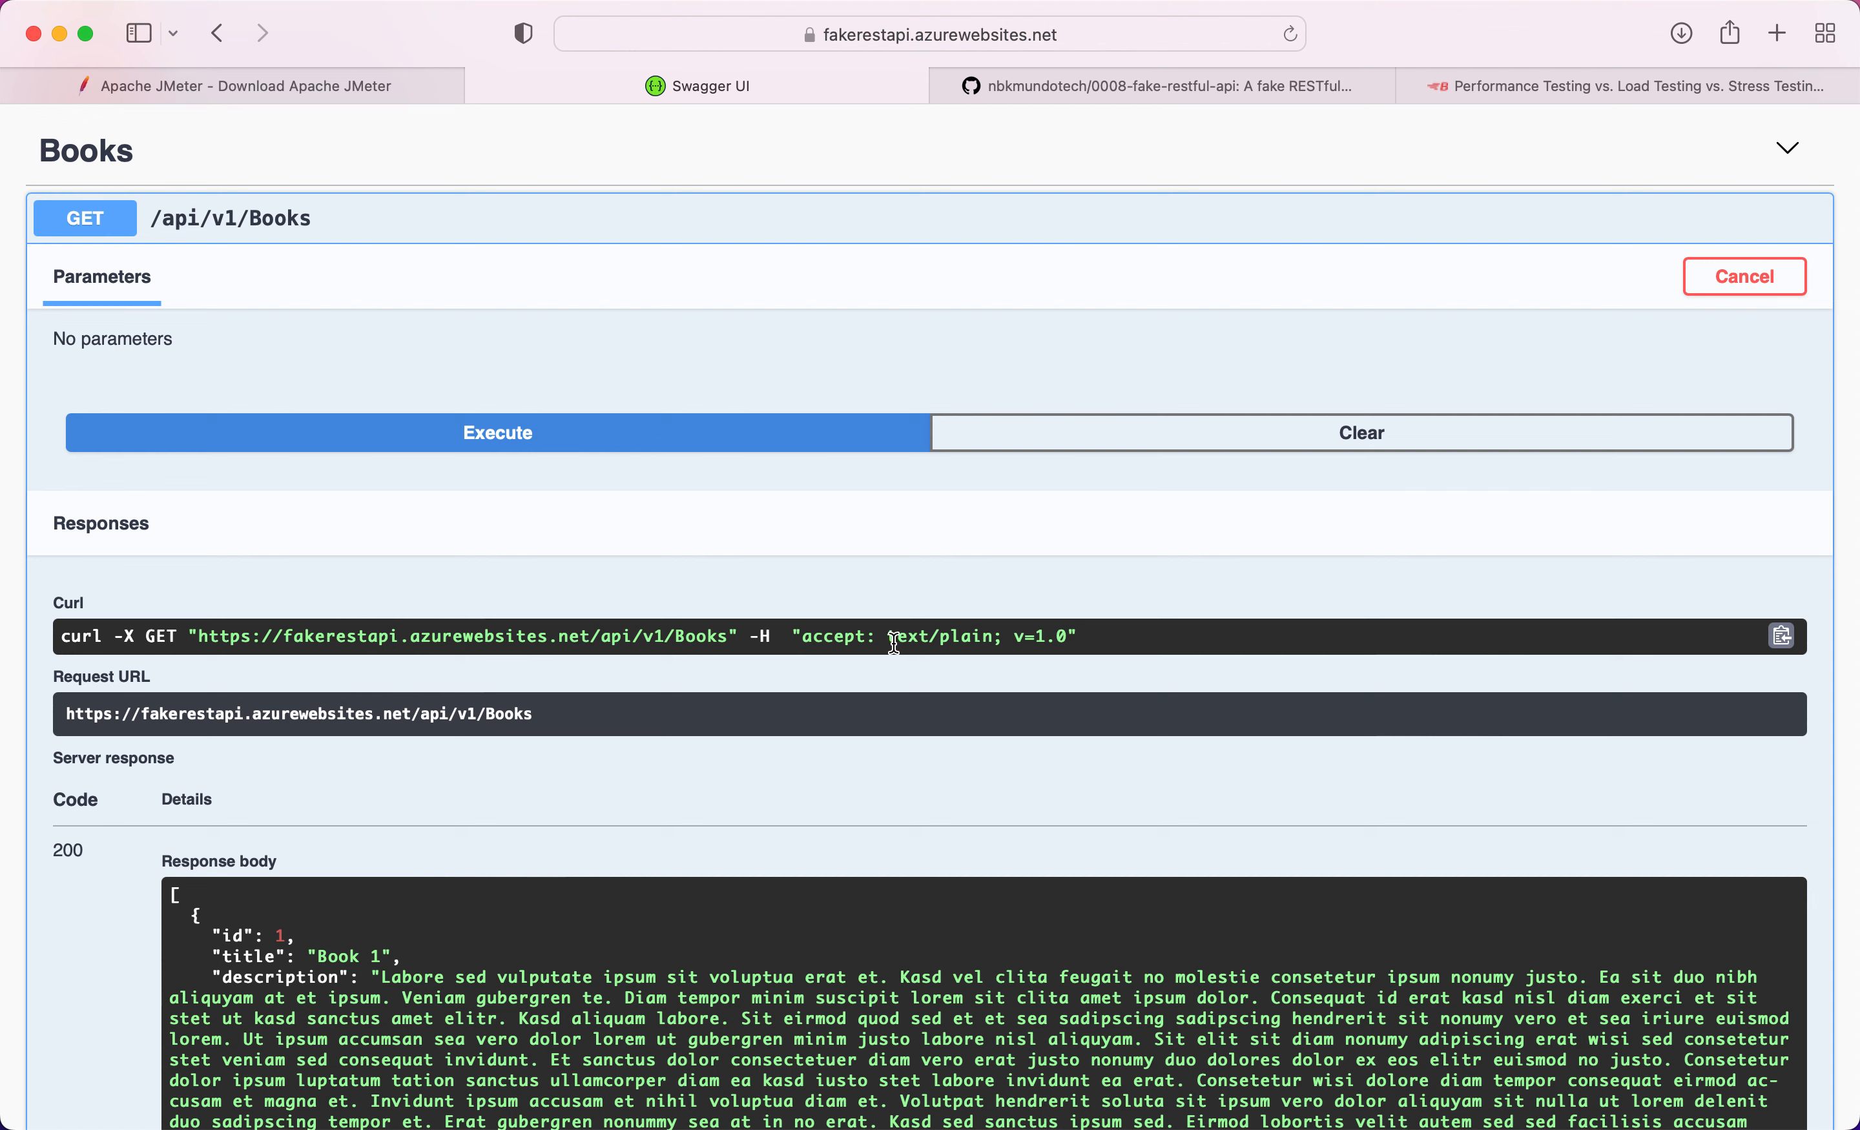
{"action": "key", "text": "super+Tab"}
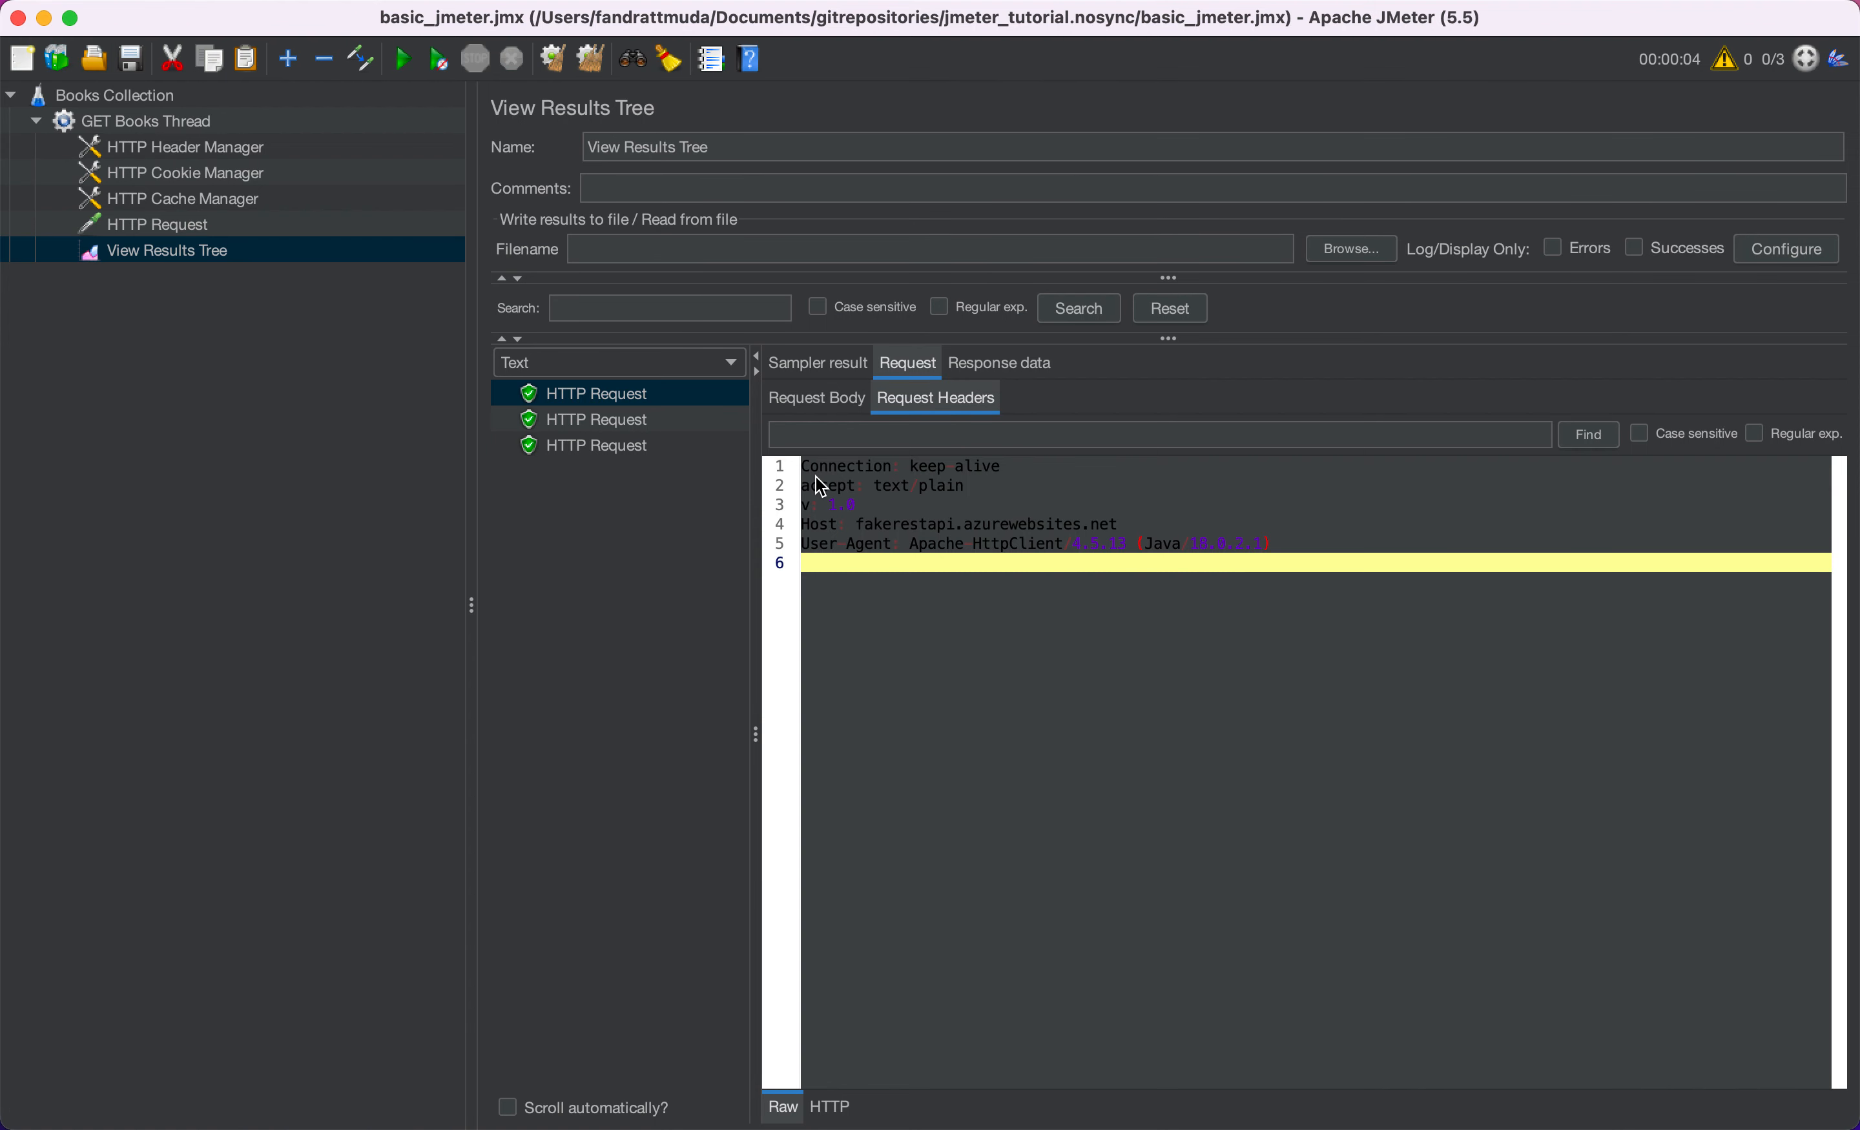
- Examine the accept and v headers sent by the first HTTP request and open its full response body
{"action": "left_click_drag", "start_coordinate": [804, 485], "coordinate": [1003, 512]}
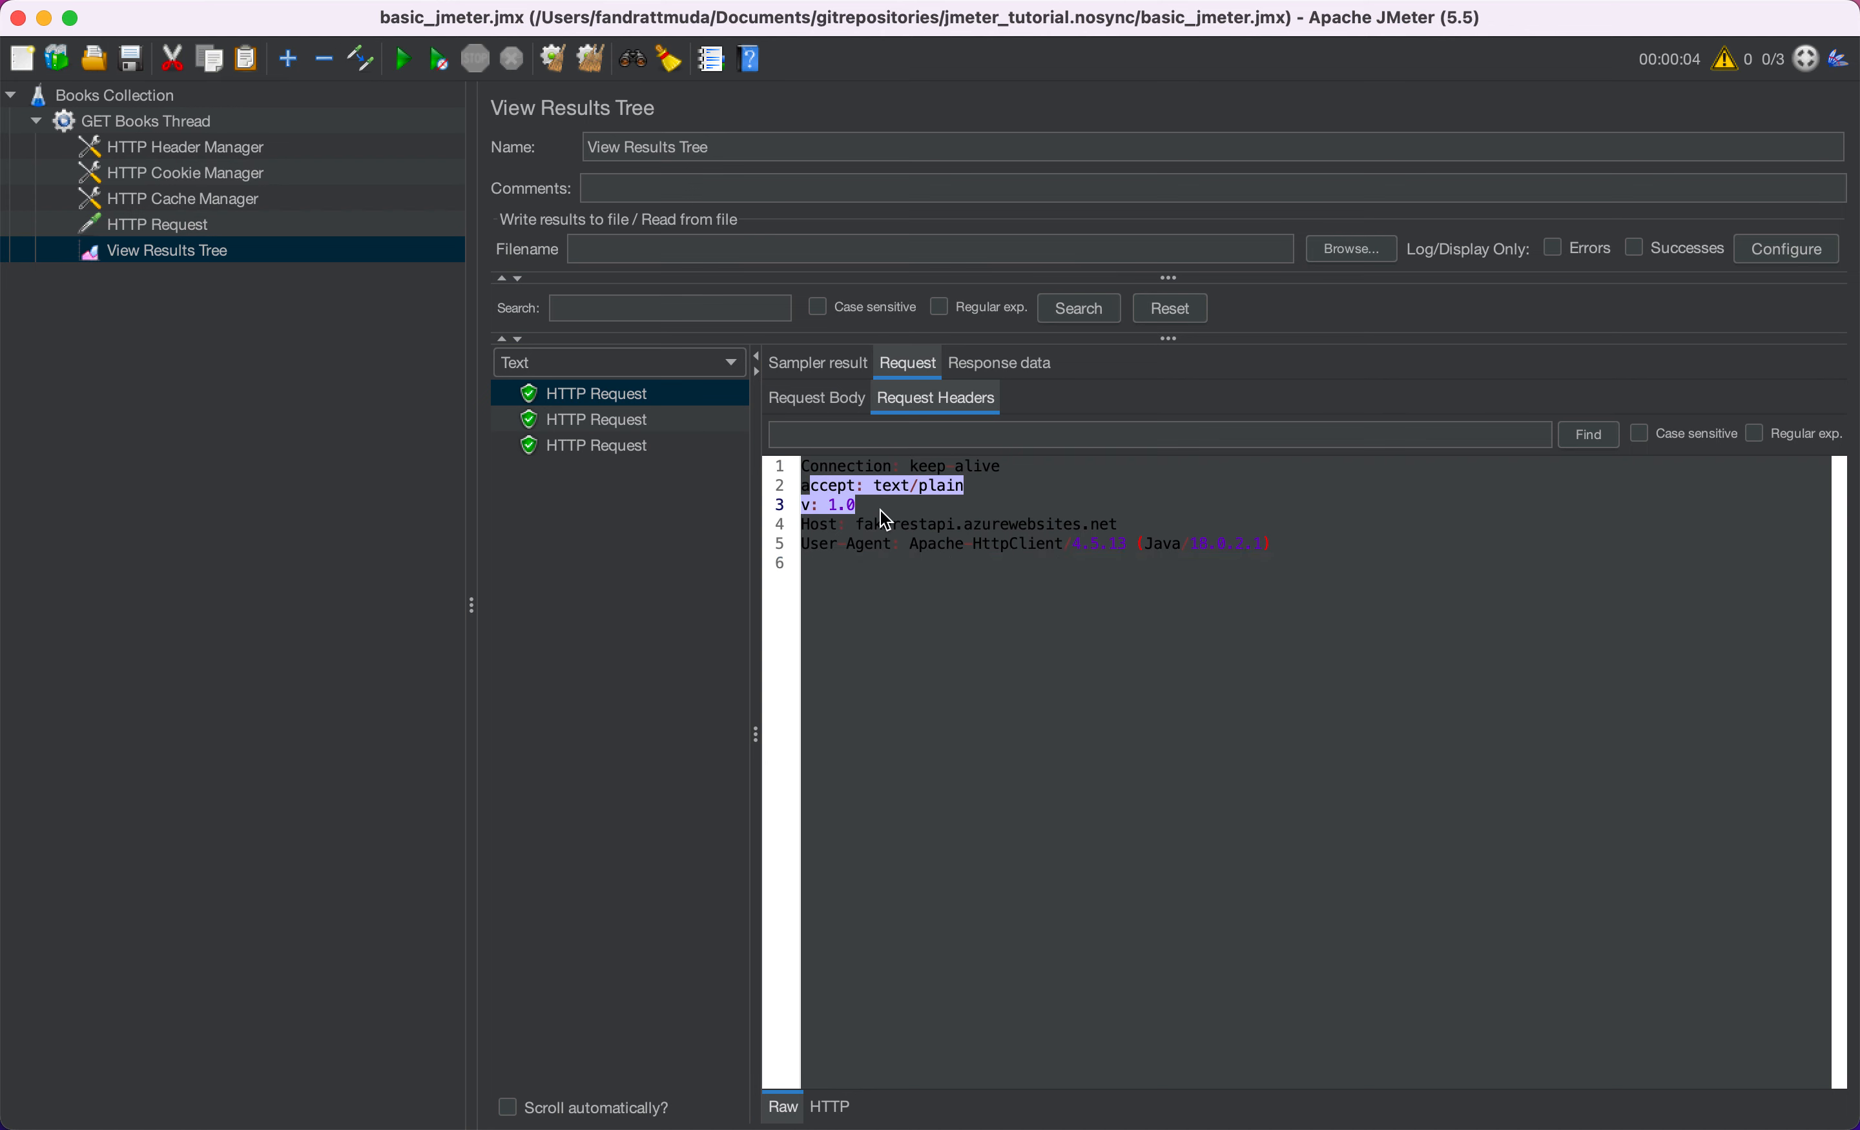
{"action": "left_click", "coordinate": [1018, 365]}
{"action": "left_click", "coordinate": [771, 474]}
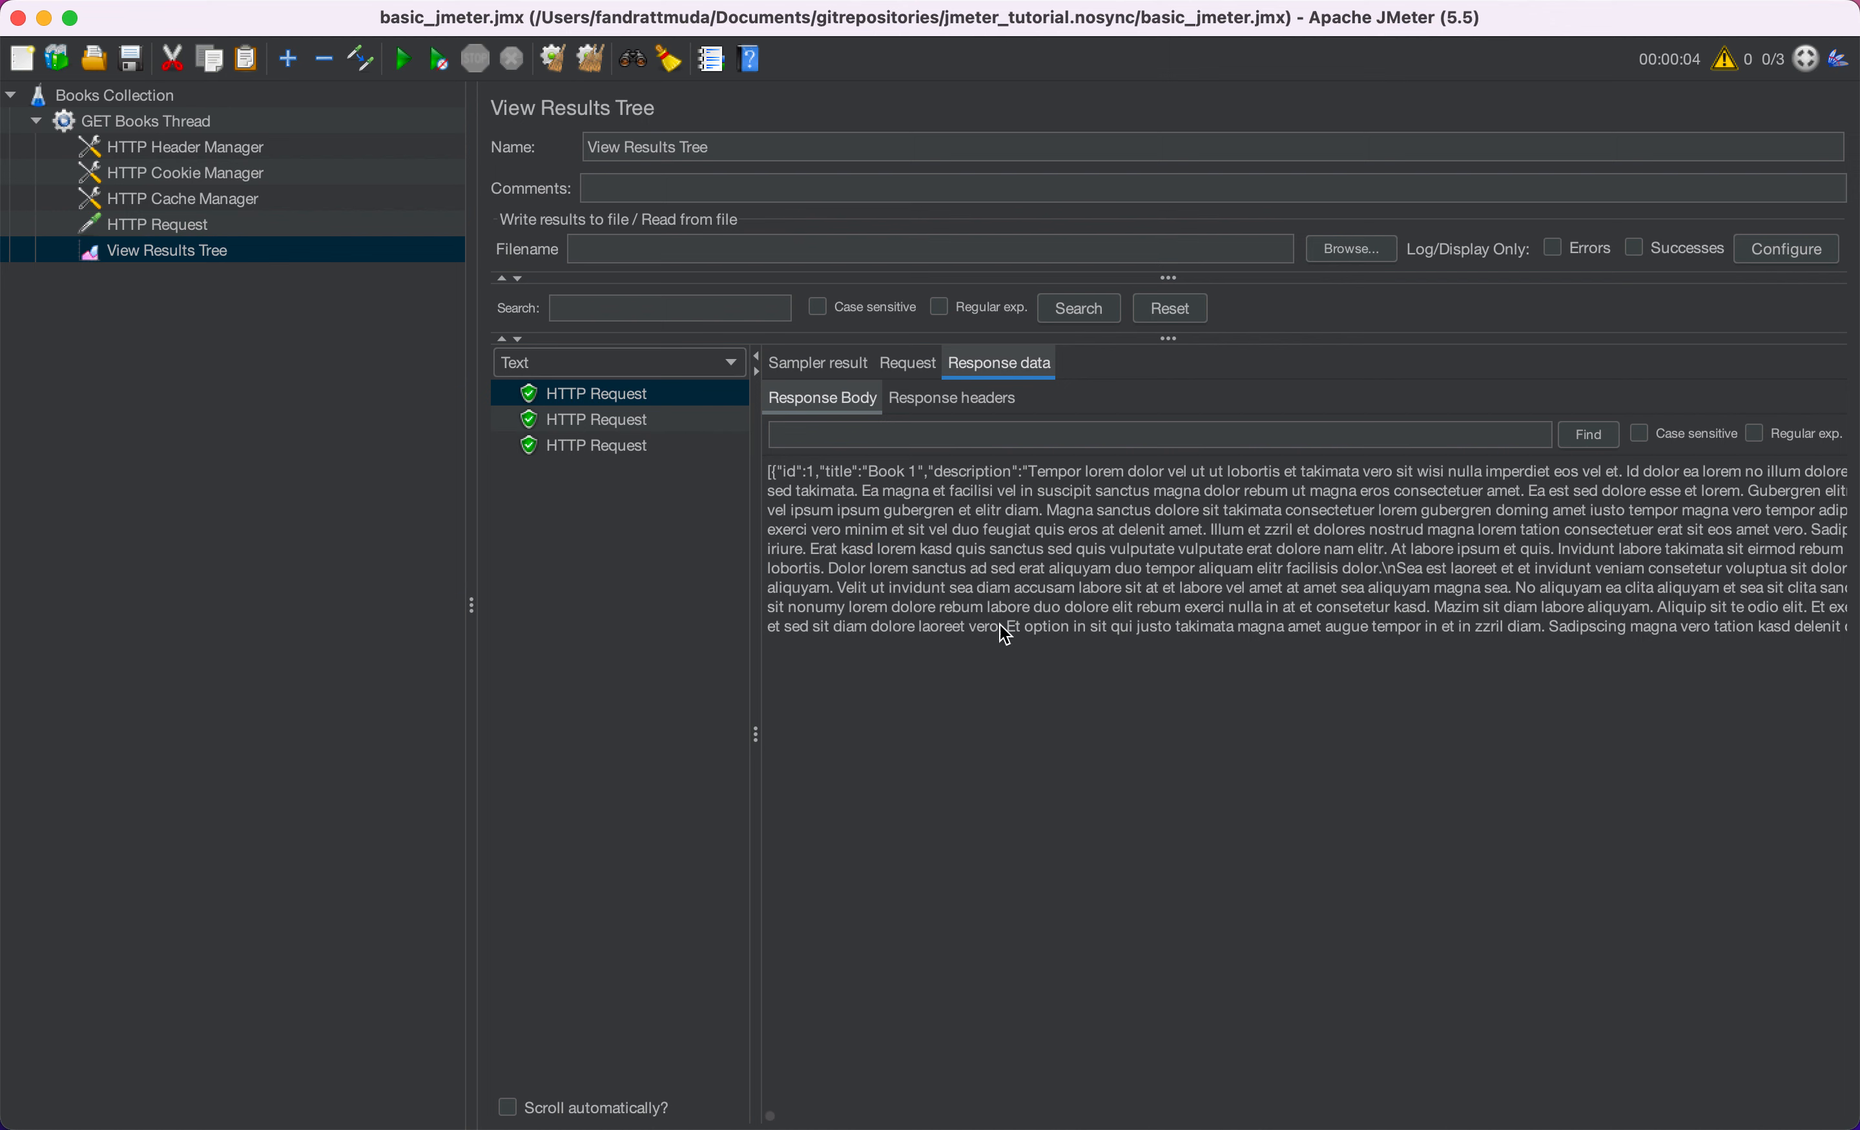
{"action": "left_click", "coordinate": [1241, 828], "text": "shift"}
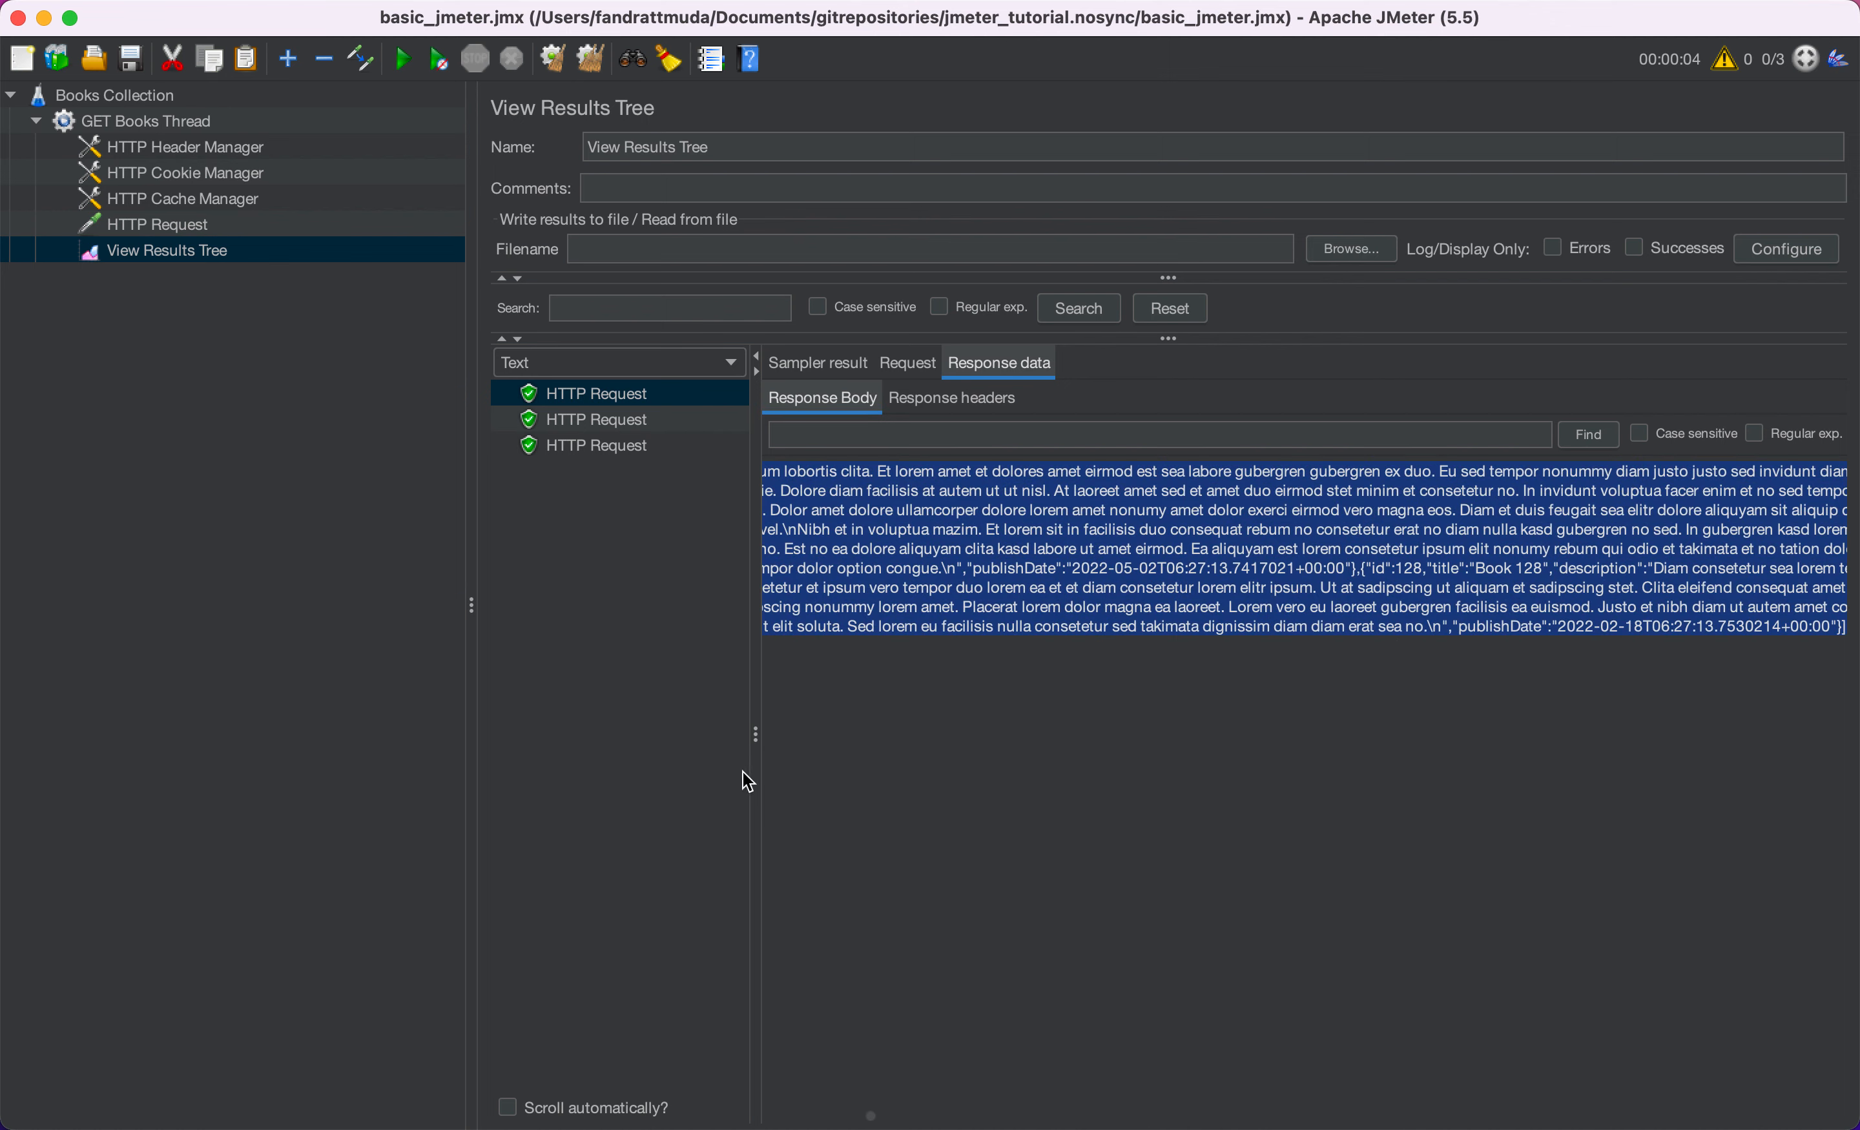
- Compare the response body with the Swagger UI response, collapse the GET Books operation there, and return to JMeter
{"action": "key", "text": "super+Tab"}
{"action": "scroll", "coordinate": [703, 697], "scroll_direction": "down", "scroll_amount": 12}
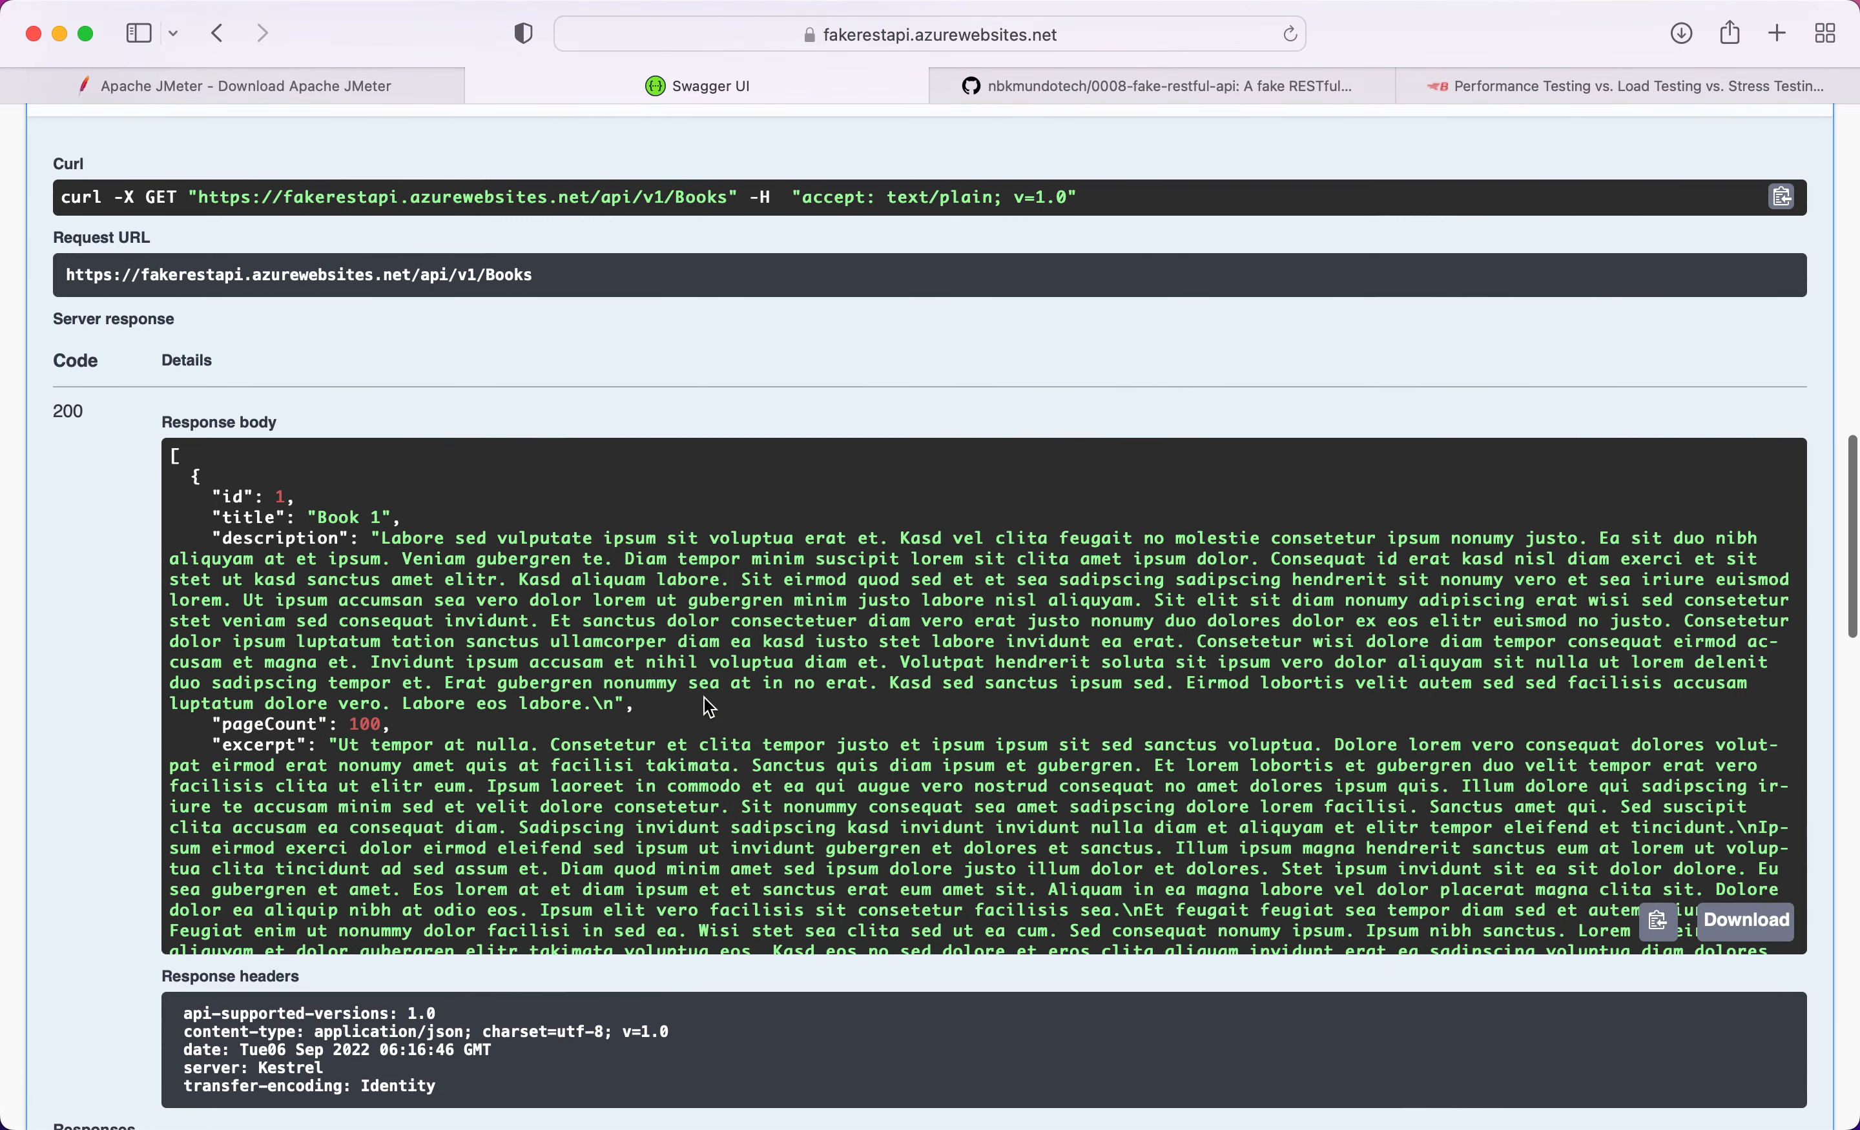
{"action": "scroll", "coordinate": [703, 697], "scroll_direction": "up", "scroll_amount": 12}
{"action": "scroll", "coordinate": [683, 281], "scroll_direction": "up", "scroll_amount": 7}
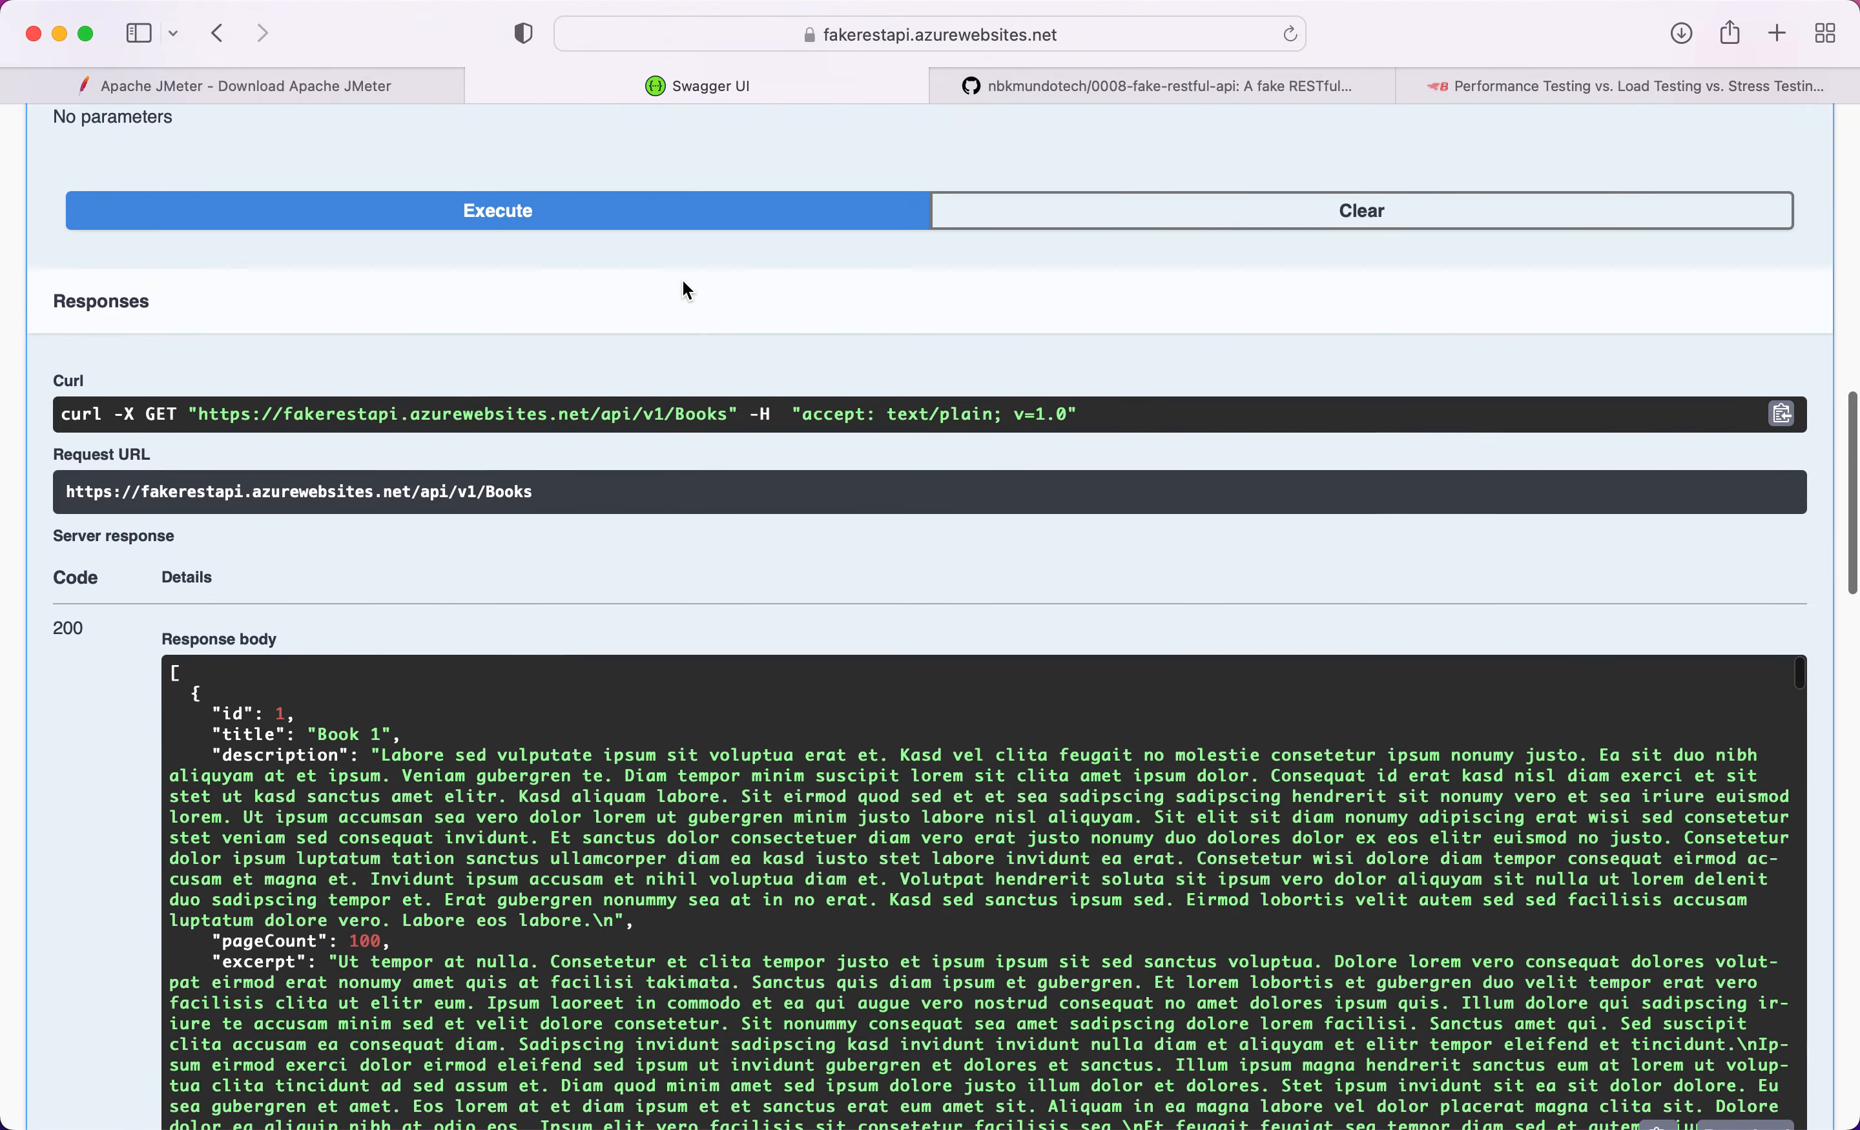
{"action": "key", "text": "super+Tab"}
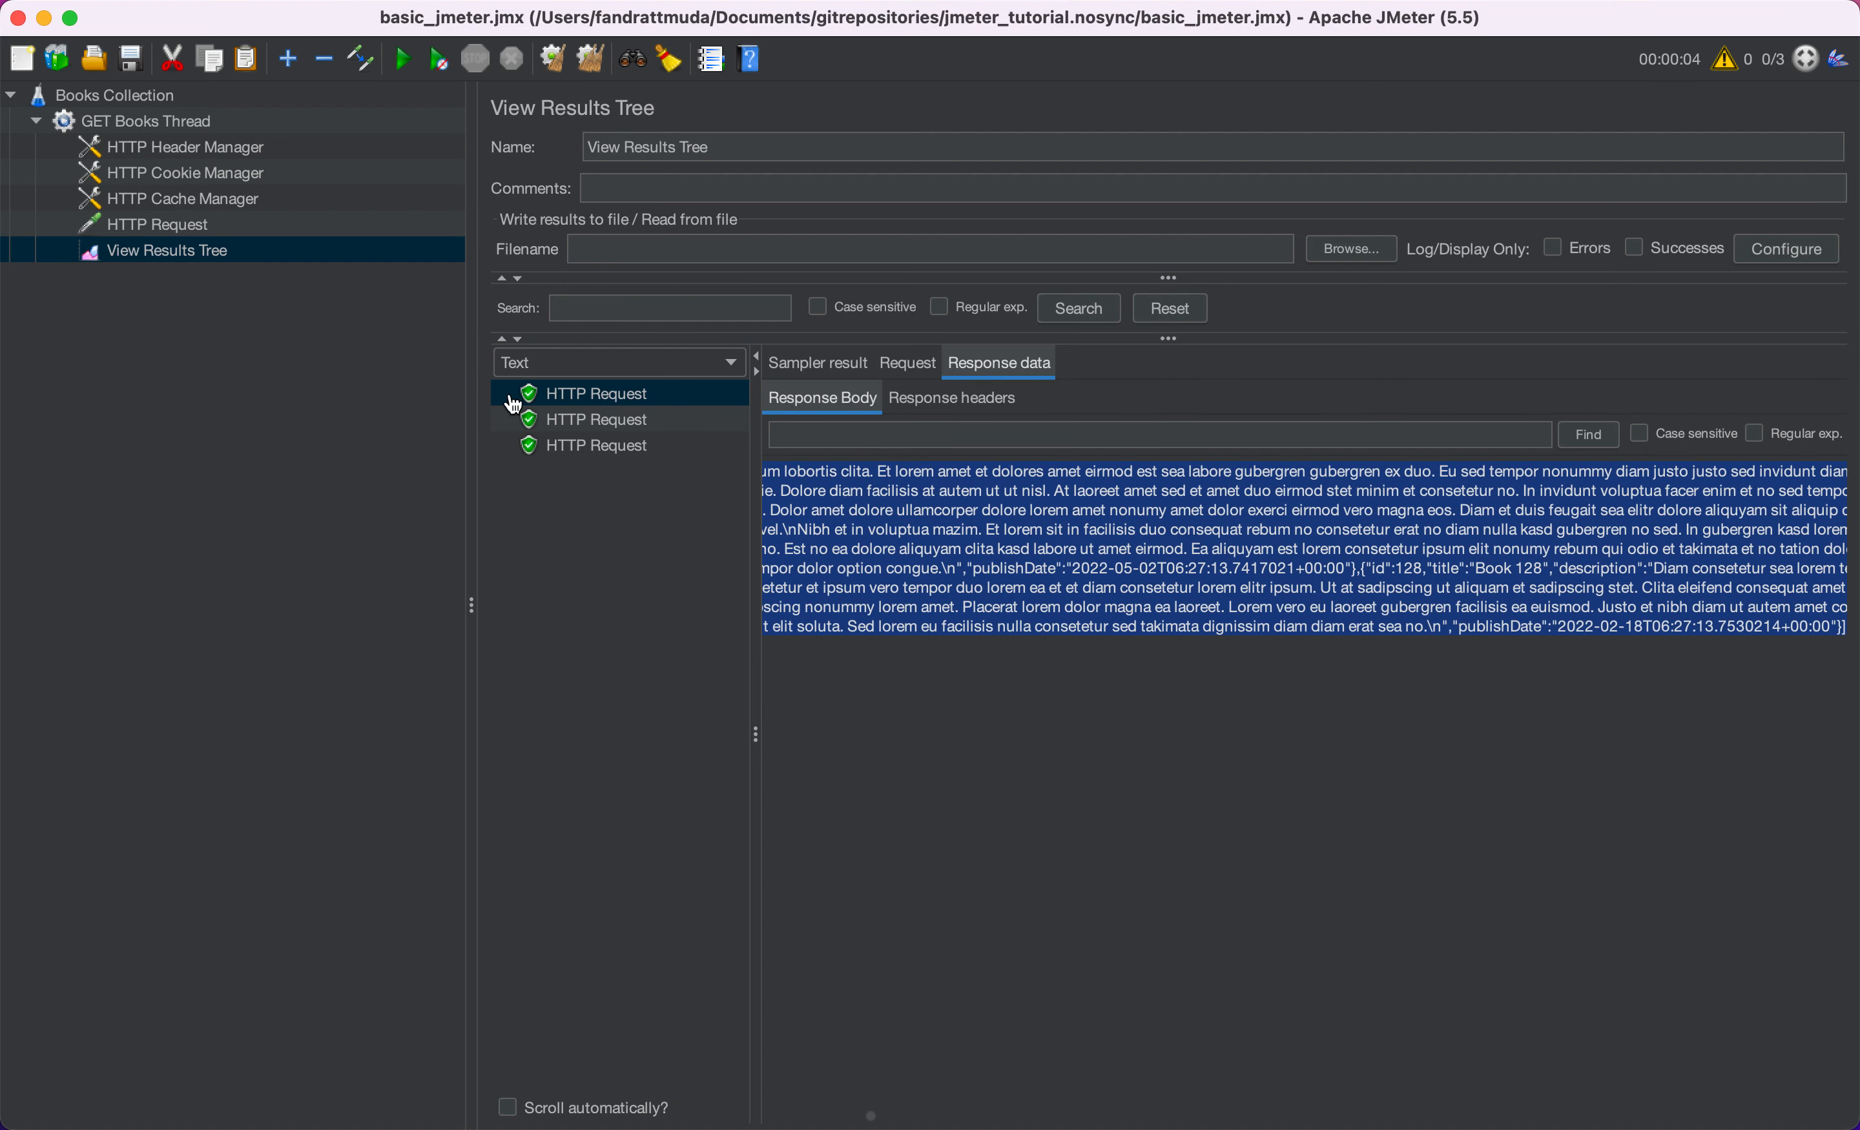
{"action": "key", "text": "super+Tab"}
{"action": "left_click", "coordinate": [430, 268]}
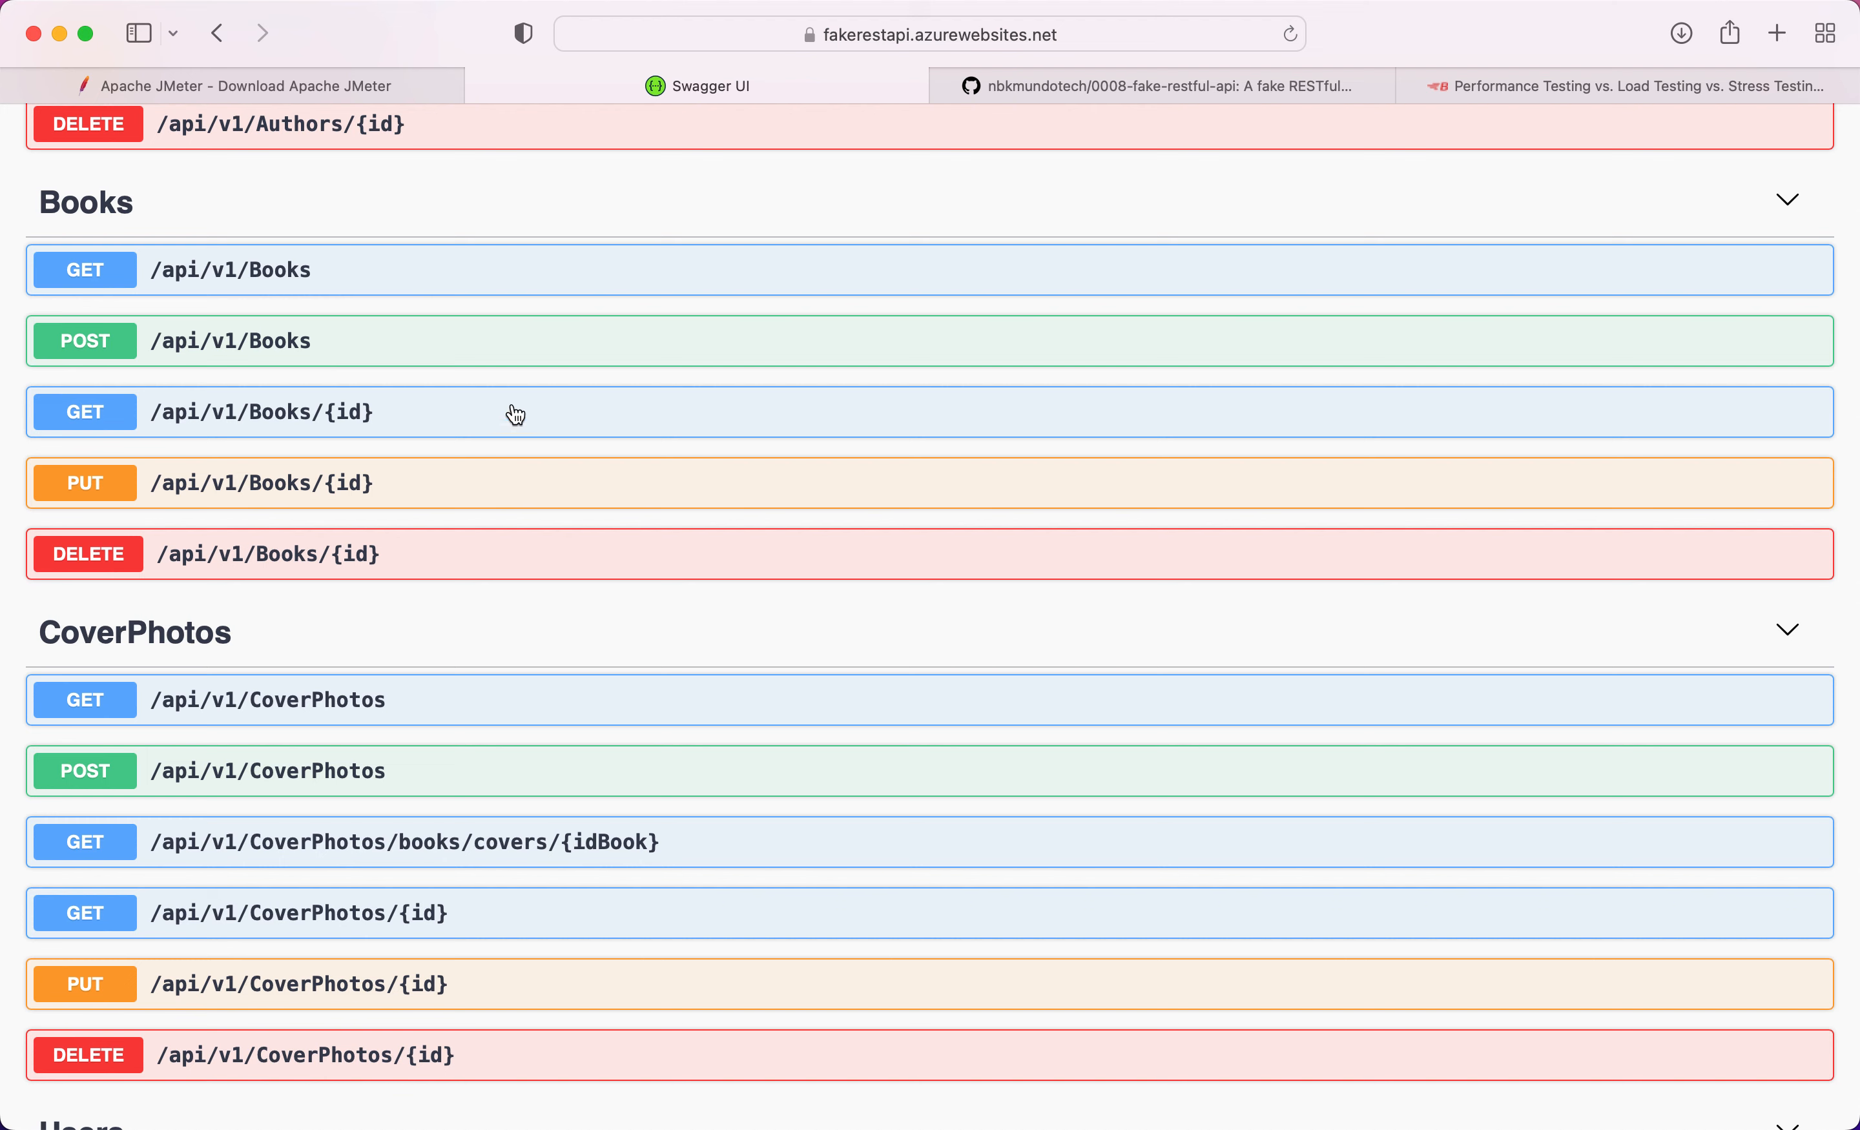
{"action": "key", "text": "super+Tab"}
- Review the Header Manager, Cookie Manager and HTTP Request settings, including the list of available HTTP methods
{"action": "left_click", "coordinate": [181, 155]}
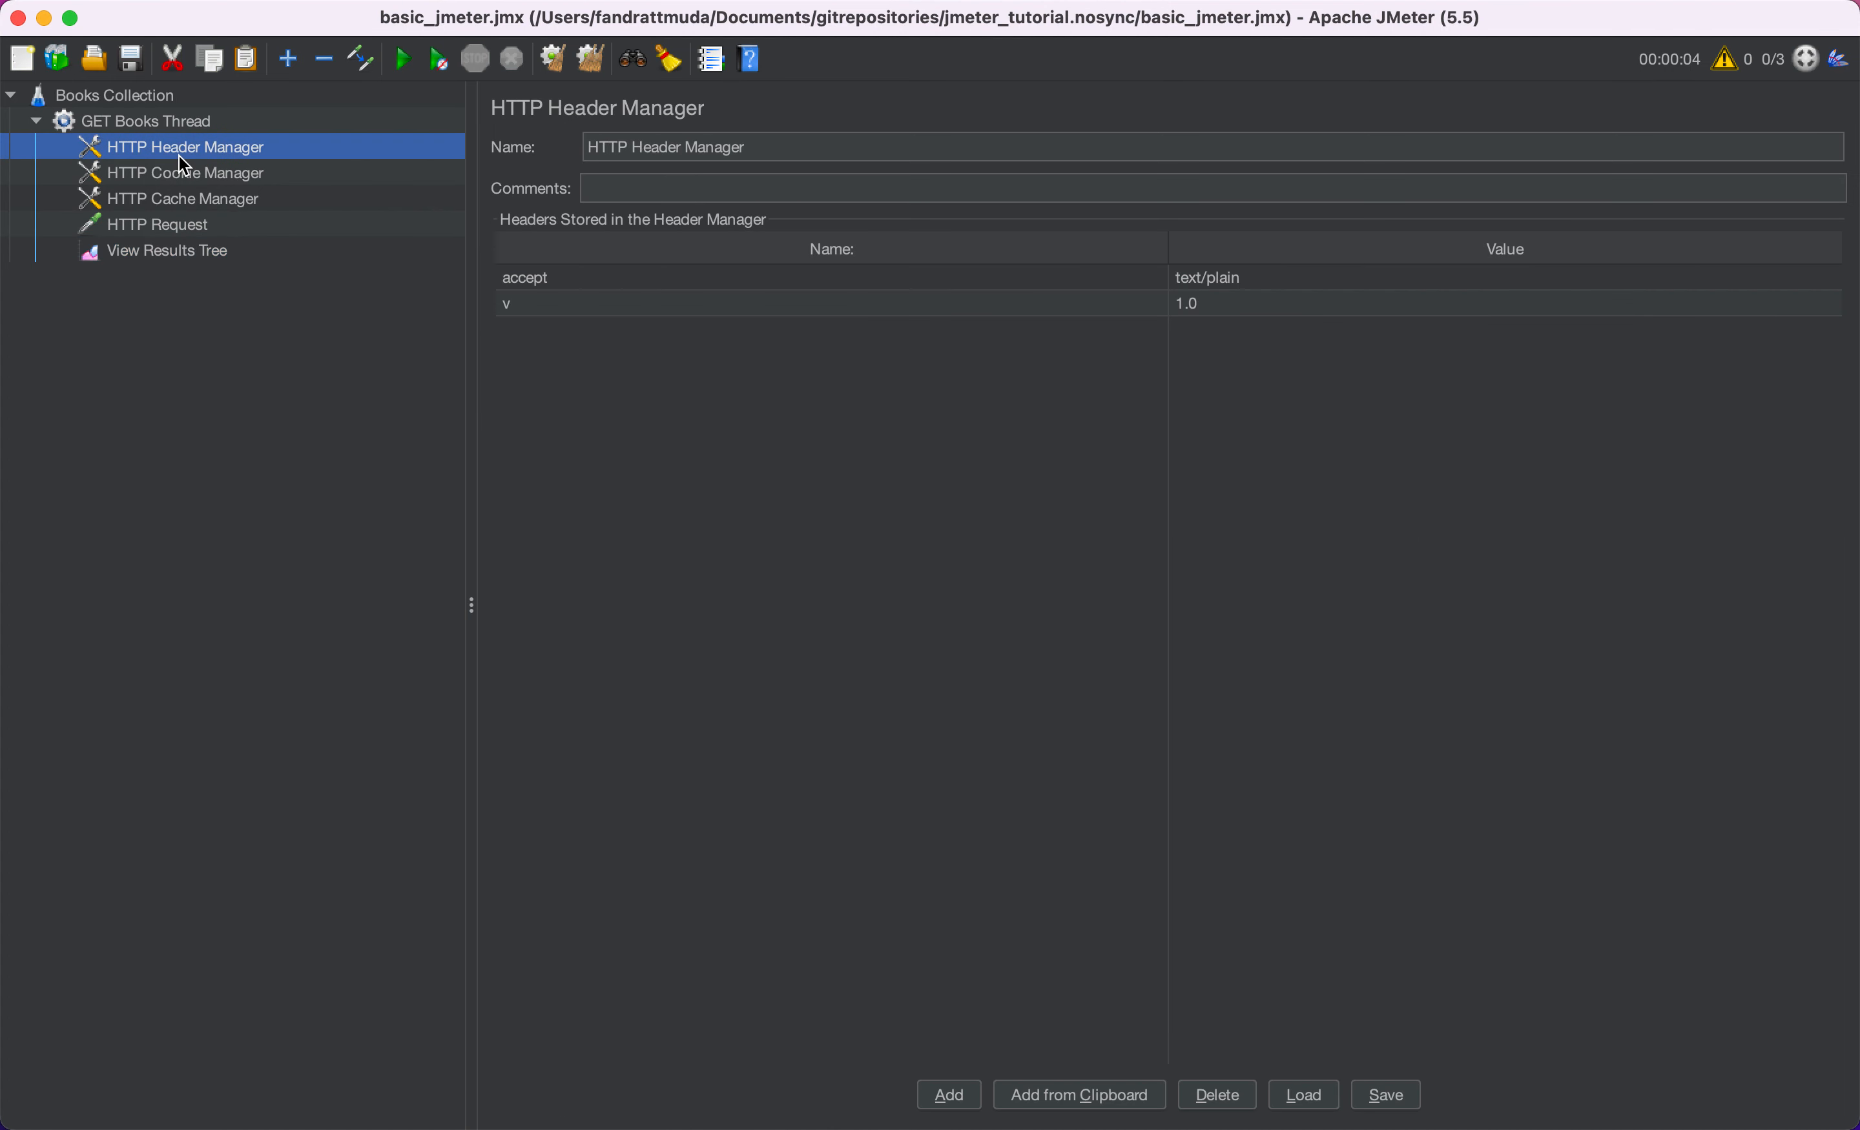
{"action": "left_click", "coordinate": [192, 174]}
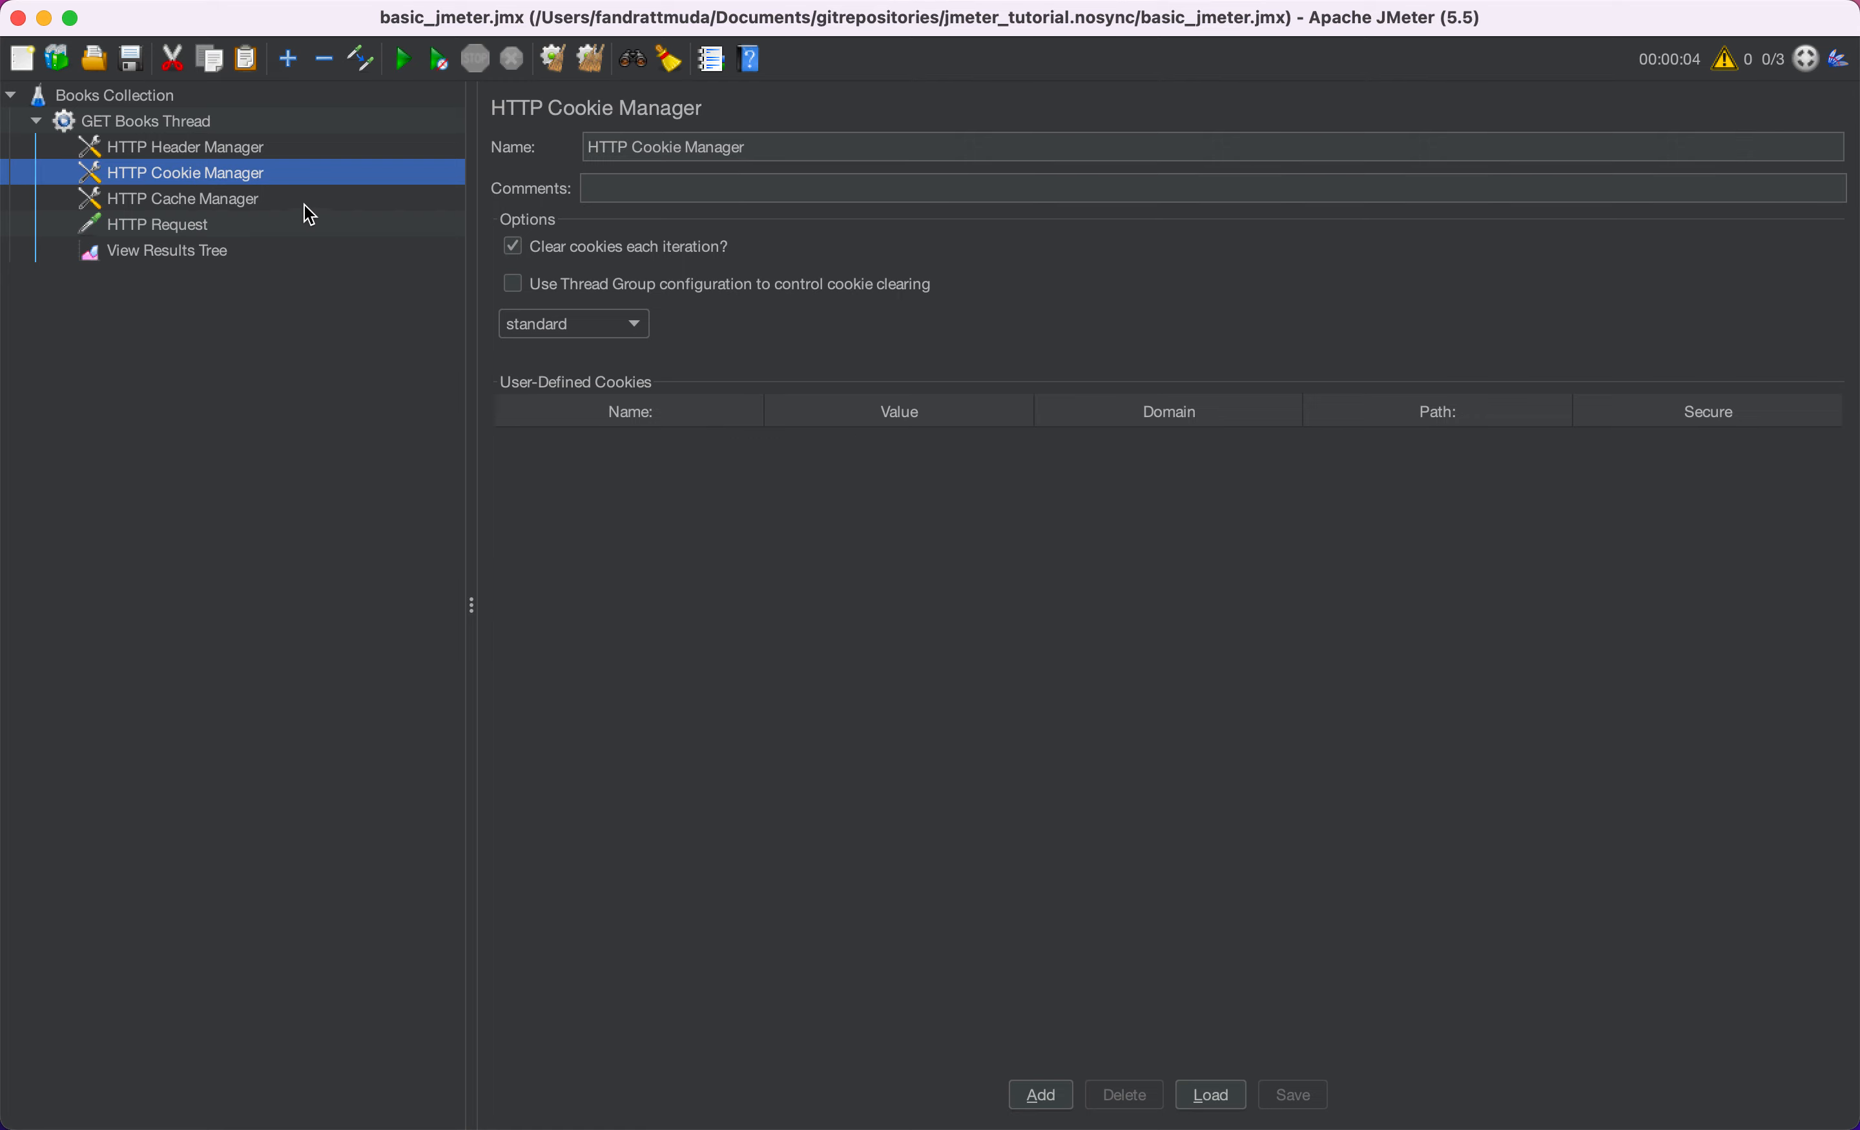
{"action": "left_click", "coordinate": [196, 230]}
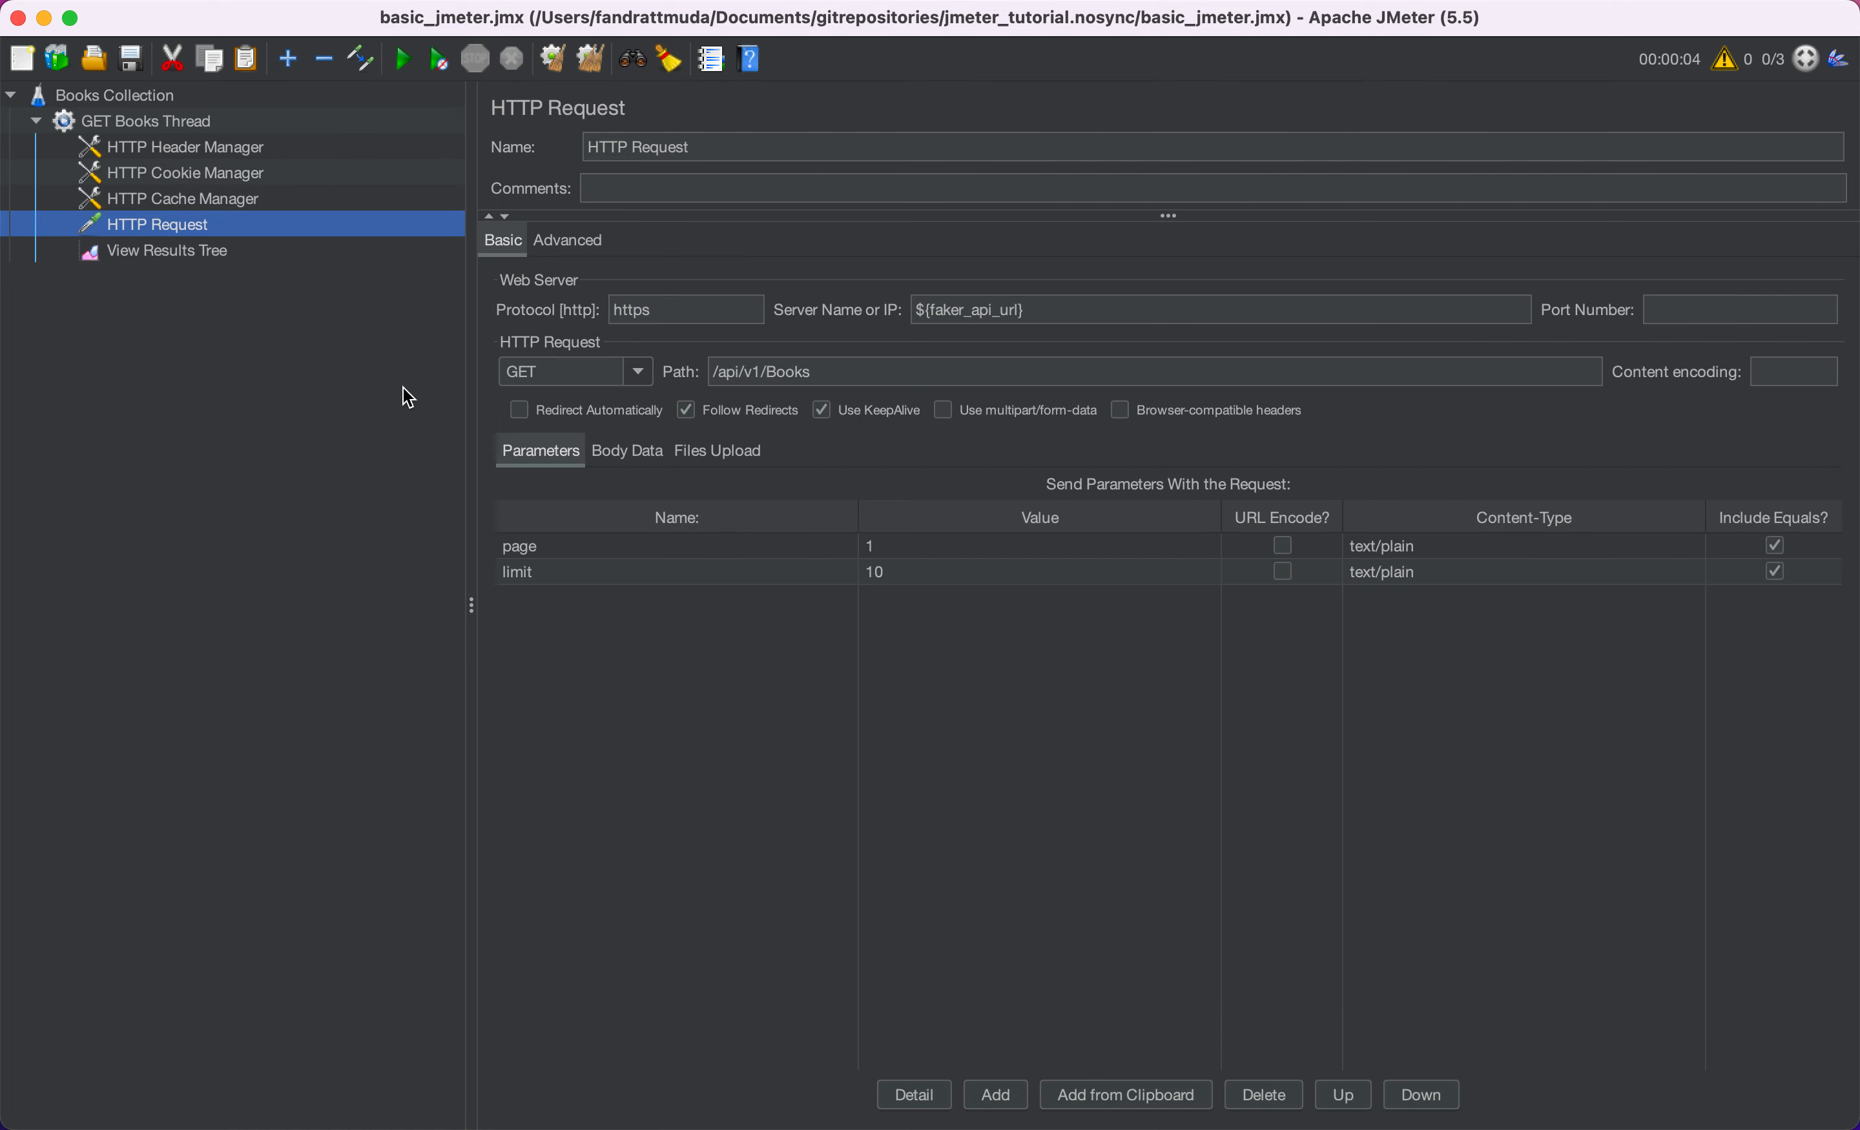
{"action": "left_click", "coordinate": [638, 373]}
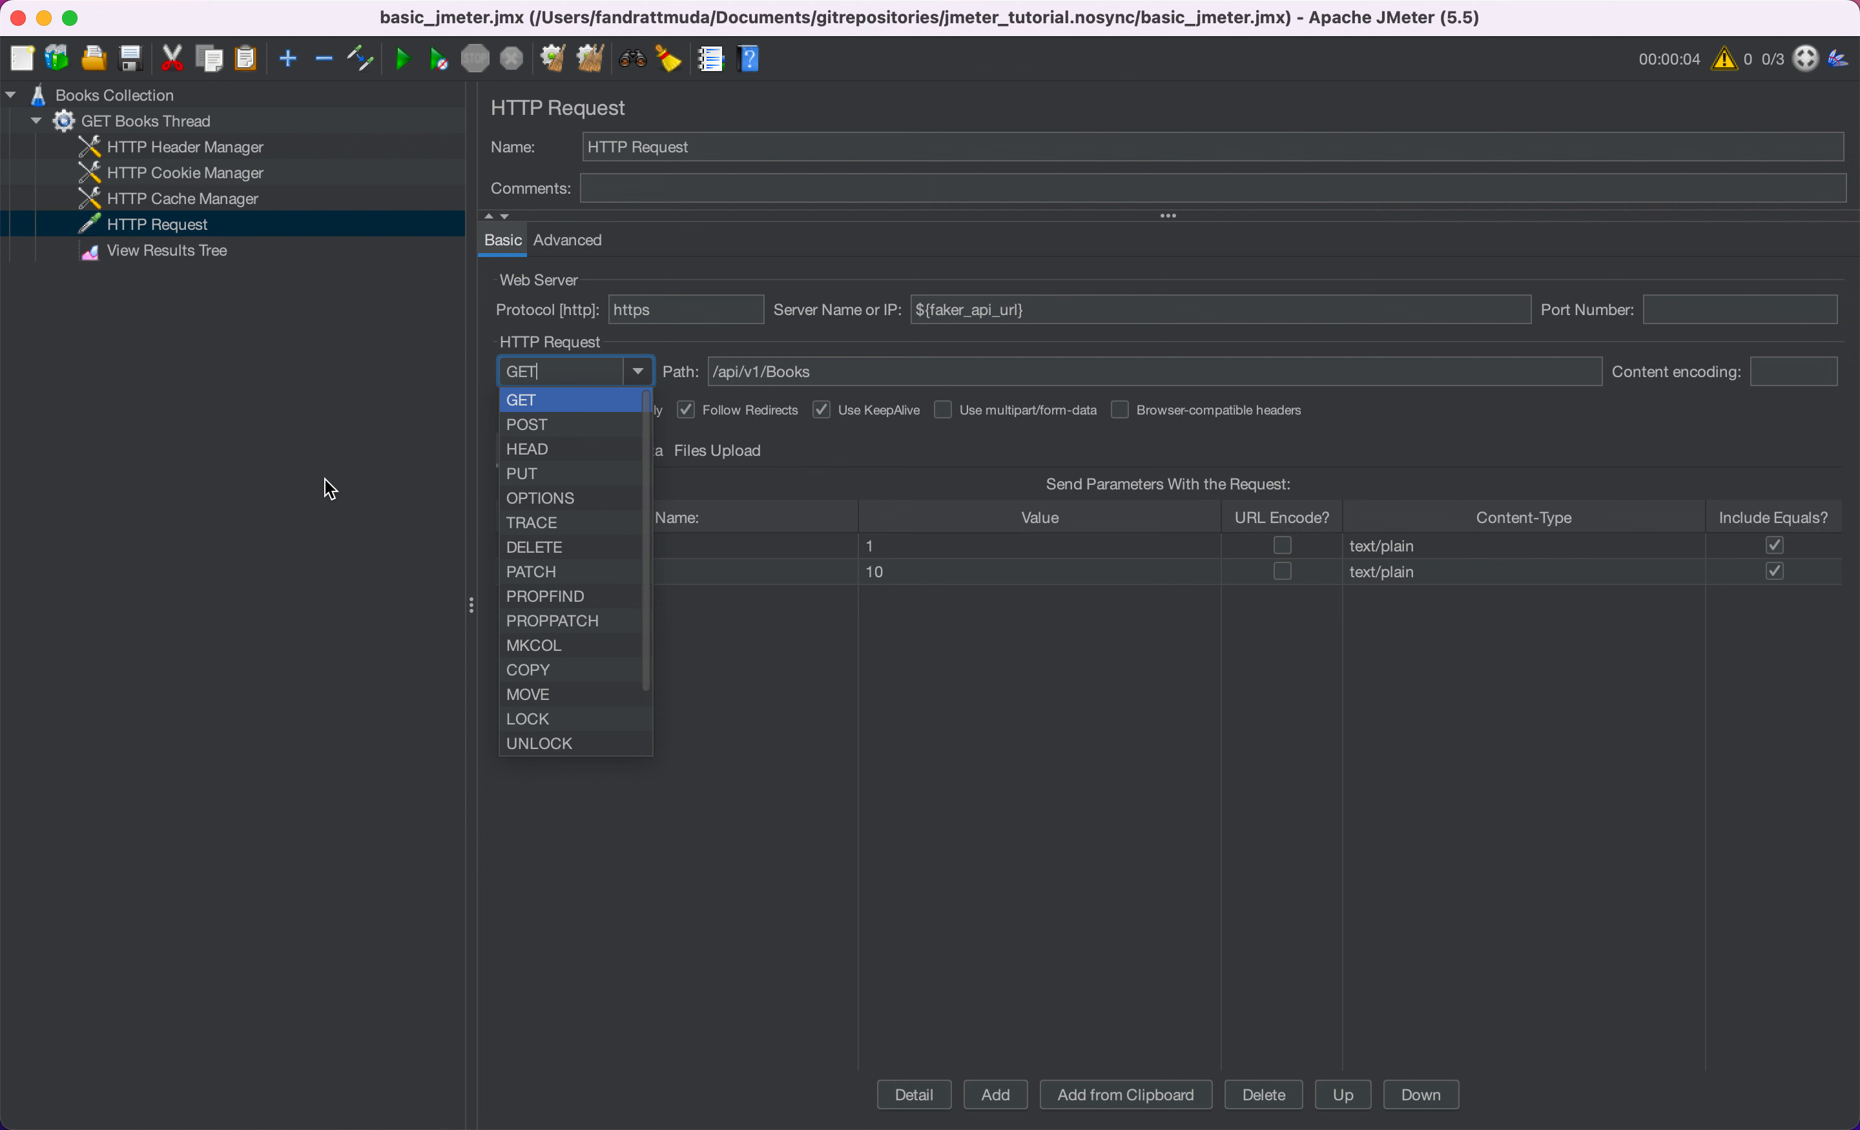
{"action": "left_click", "coordinate": [326, 480]}
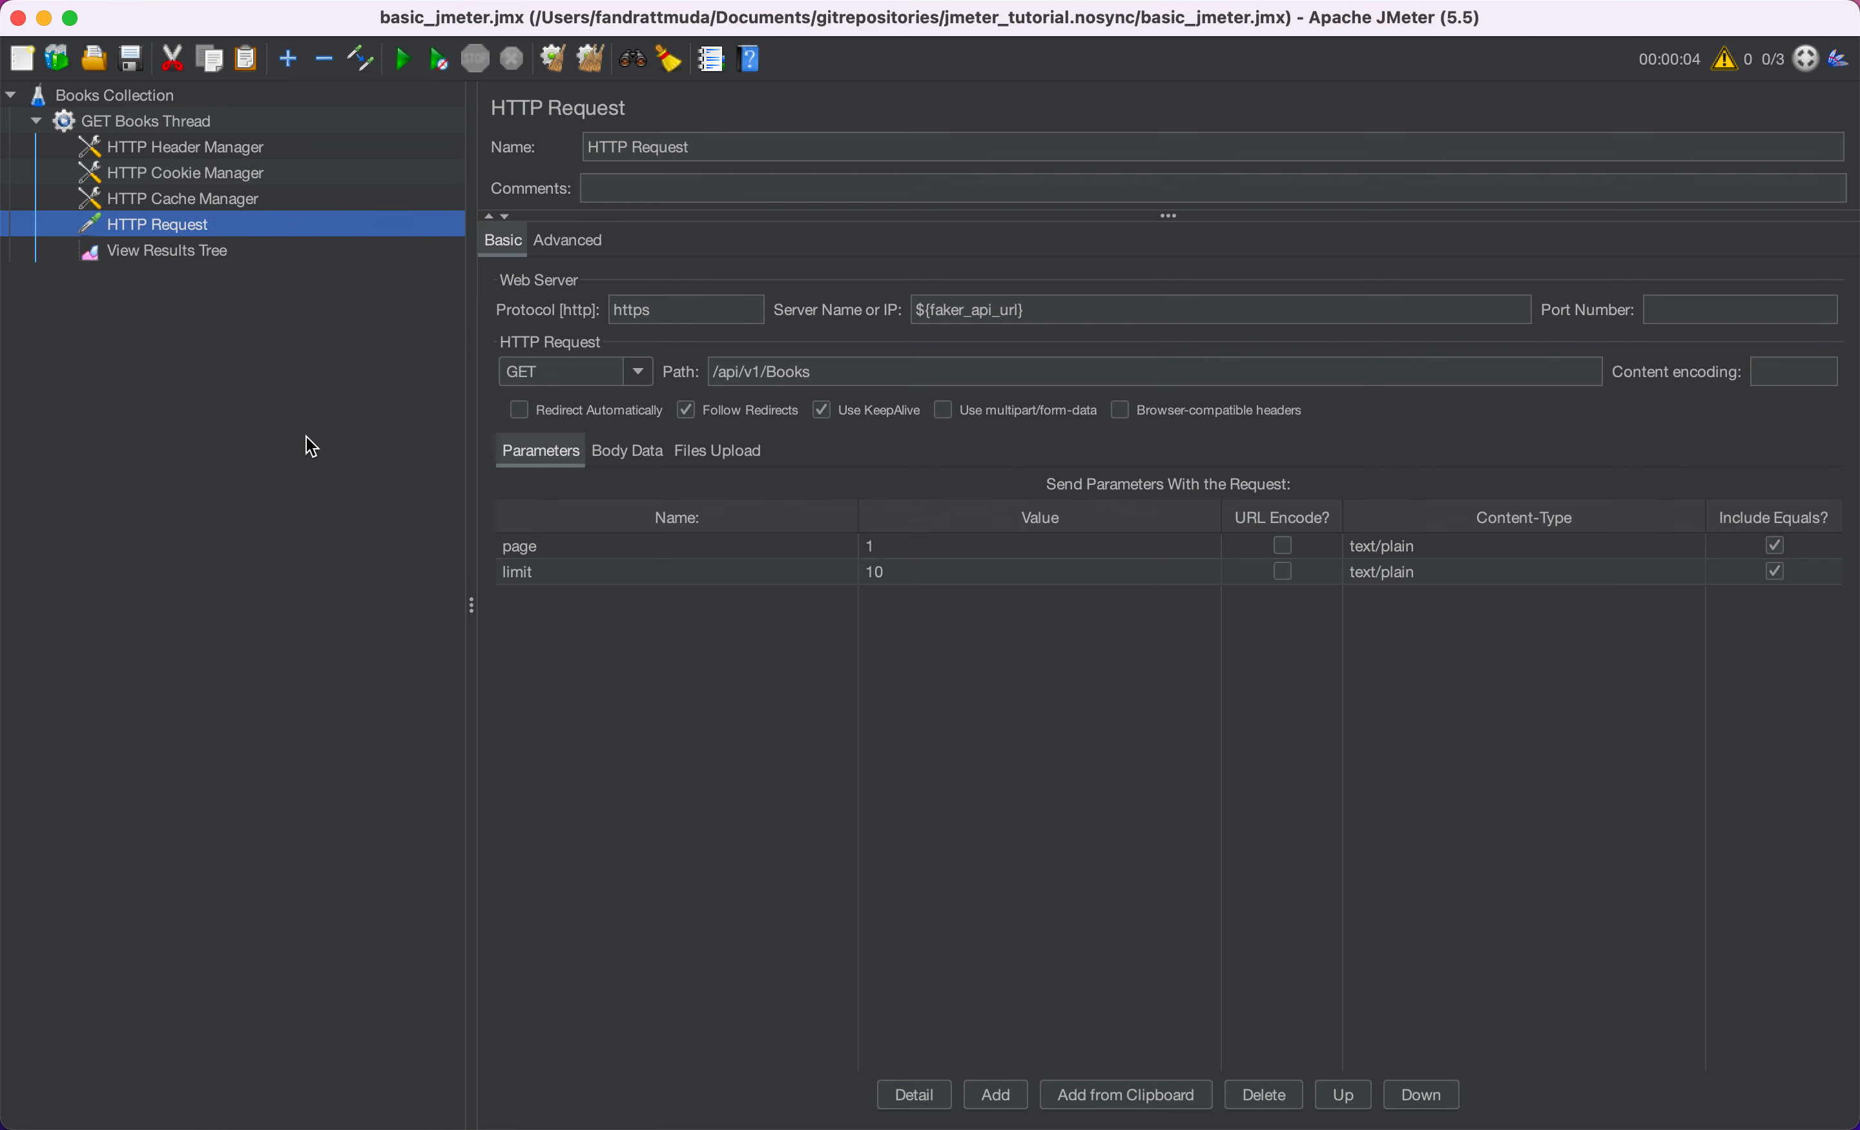
- Set the GET Books Thread to 1 thread (user) and a loop count of 3
{"action": "left_click", "coordinate": [212, 126]}
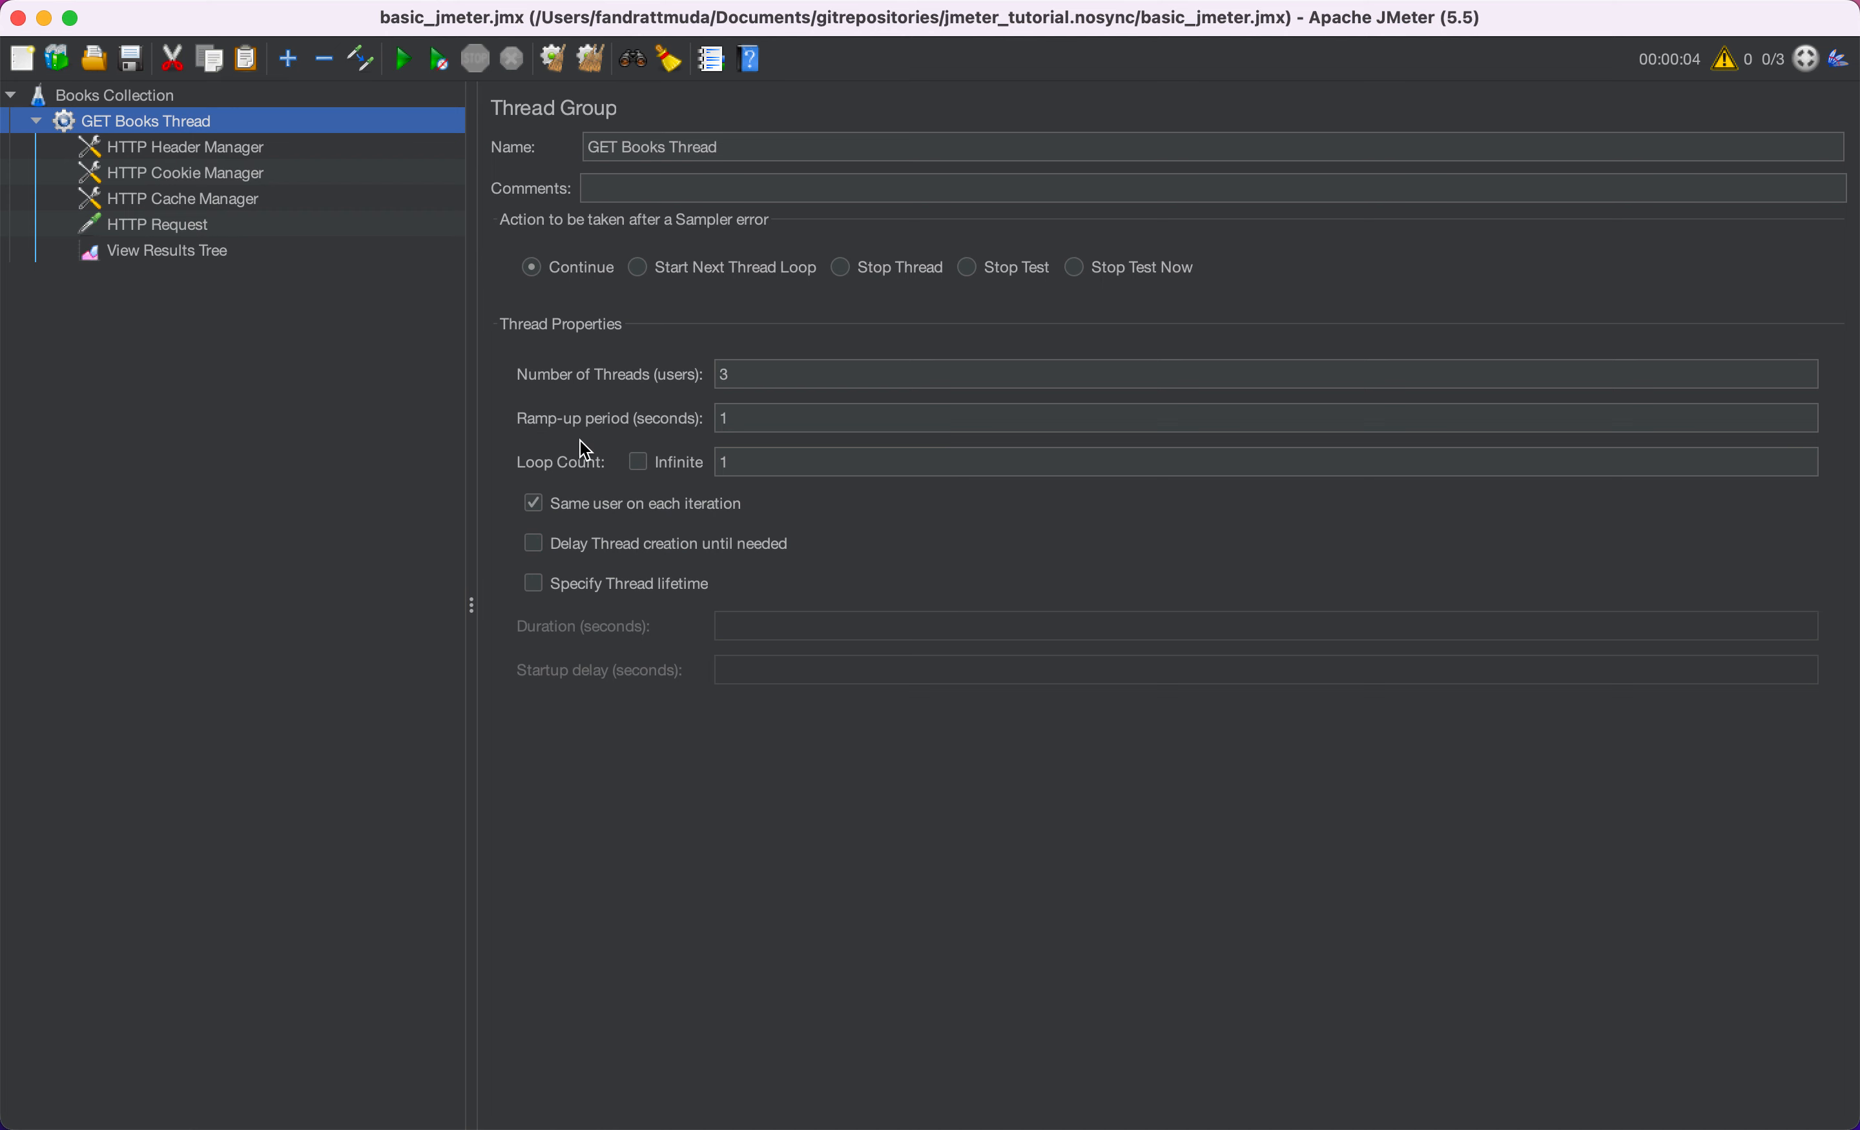
{"action": "left_click", "coordinate": [757, 417]}
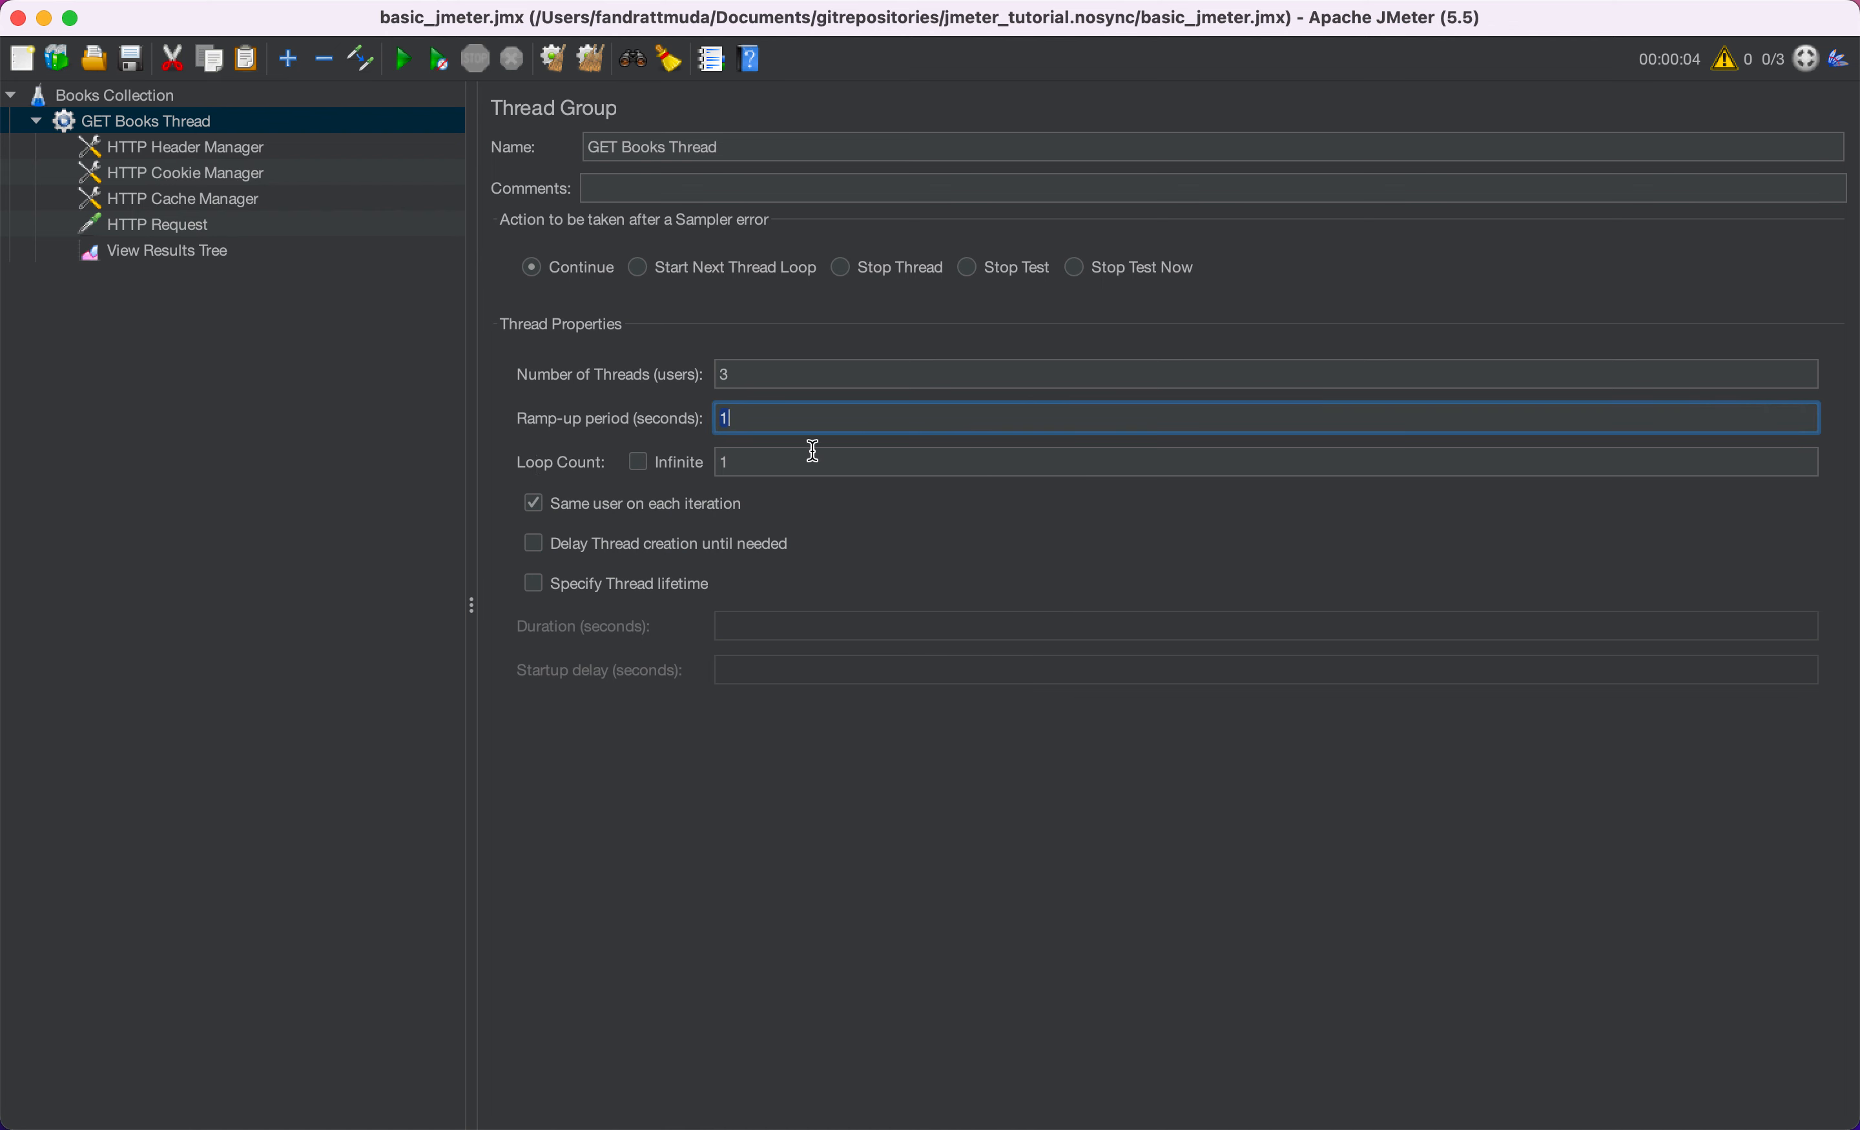
{"action": "left_click", "coordinate": [764, 379]}
{"action": "key", "text": "BackSpace"}
{"action": "type", "text": "1"}
{"action": "left_click", "coordinate": [757, 463]}
{"action": "key", "text": "BackSpace"}
{"action": "type", "text": "3"}
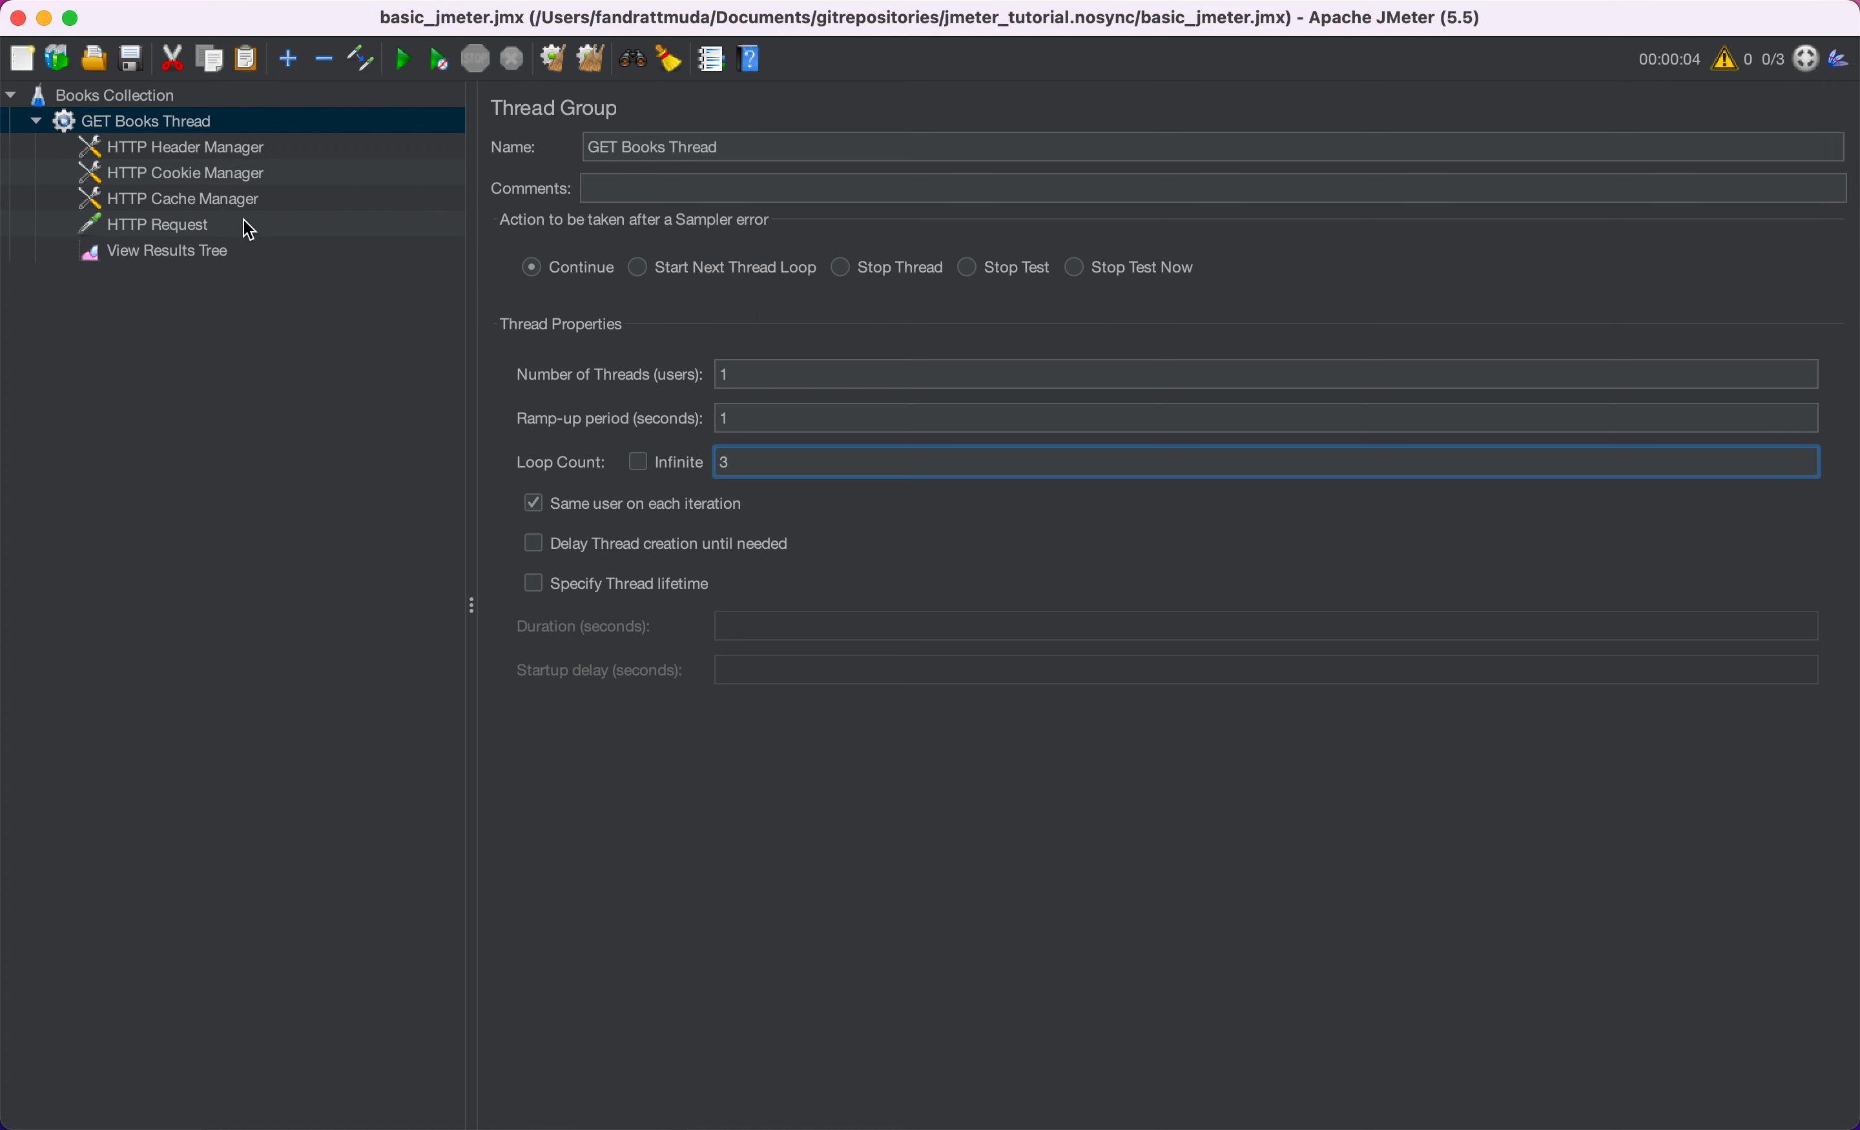
- Run the test plan and inspect the response body of each HTTP request in the View Results Tree
{"action": "left_click", "coordinate": [404, 61]}
{"action": "left_click", "coordinate": [149, 263]}
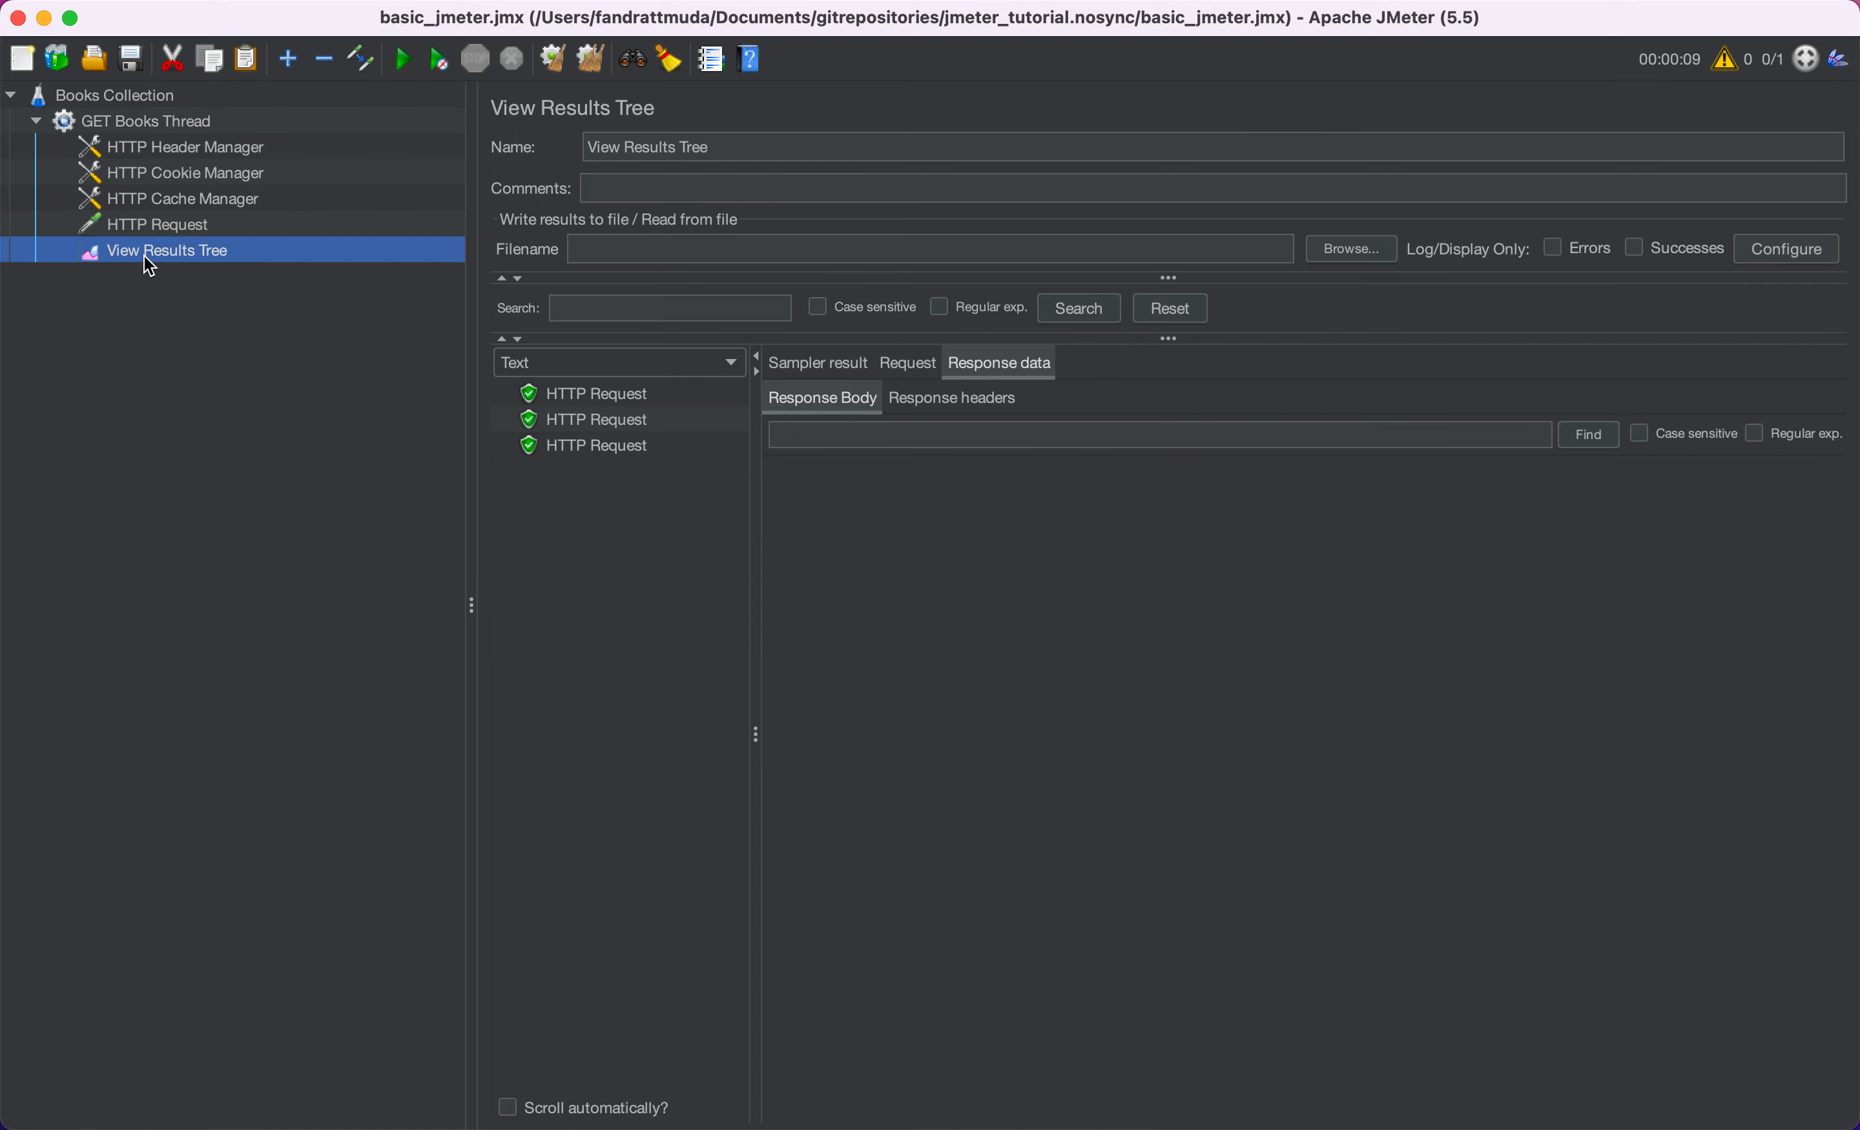
{"action": "left_click", "coordinate": [620, 393]}
{"action": "left_click", "coordinate": [606, 424]}
{"action": "left_click", "coordinate": [599, 449]}
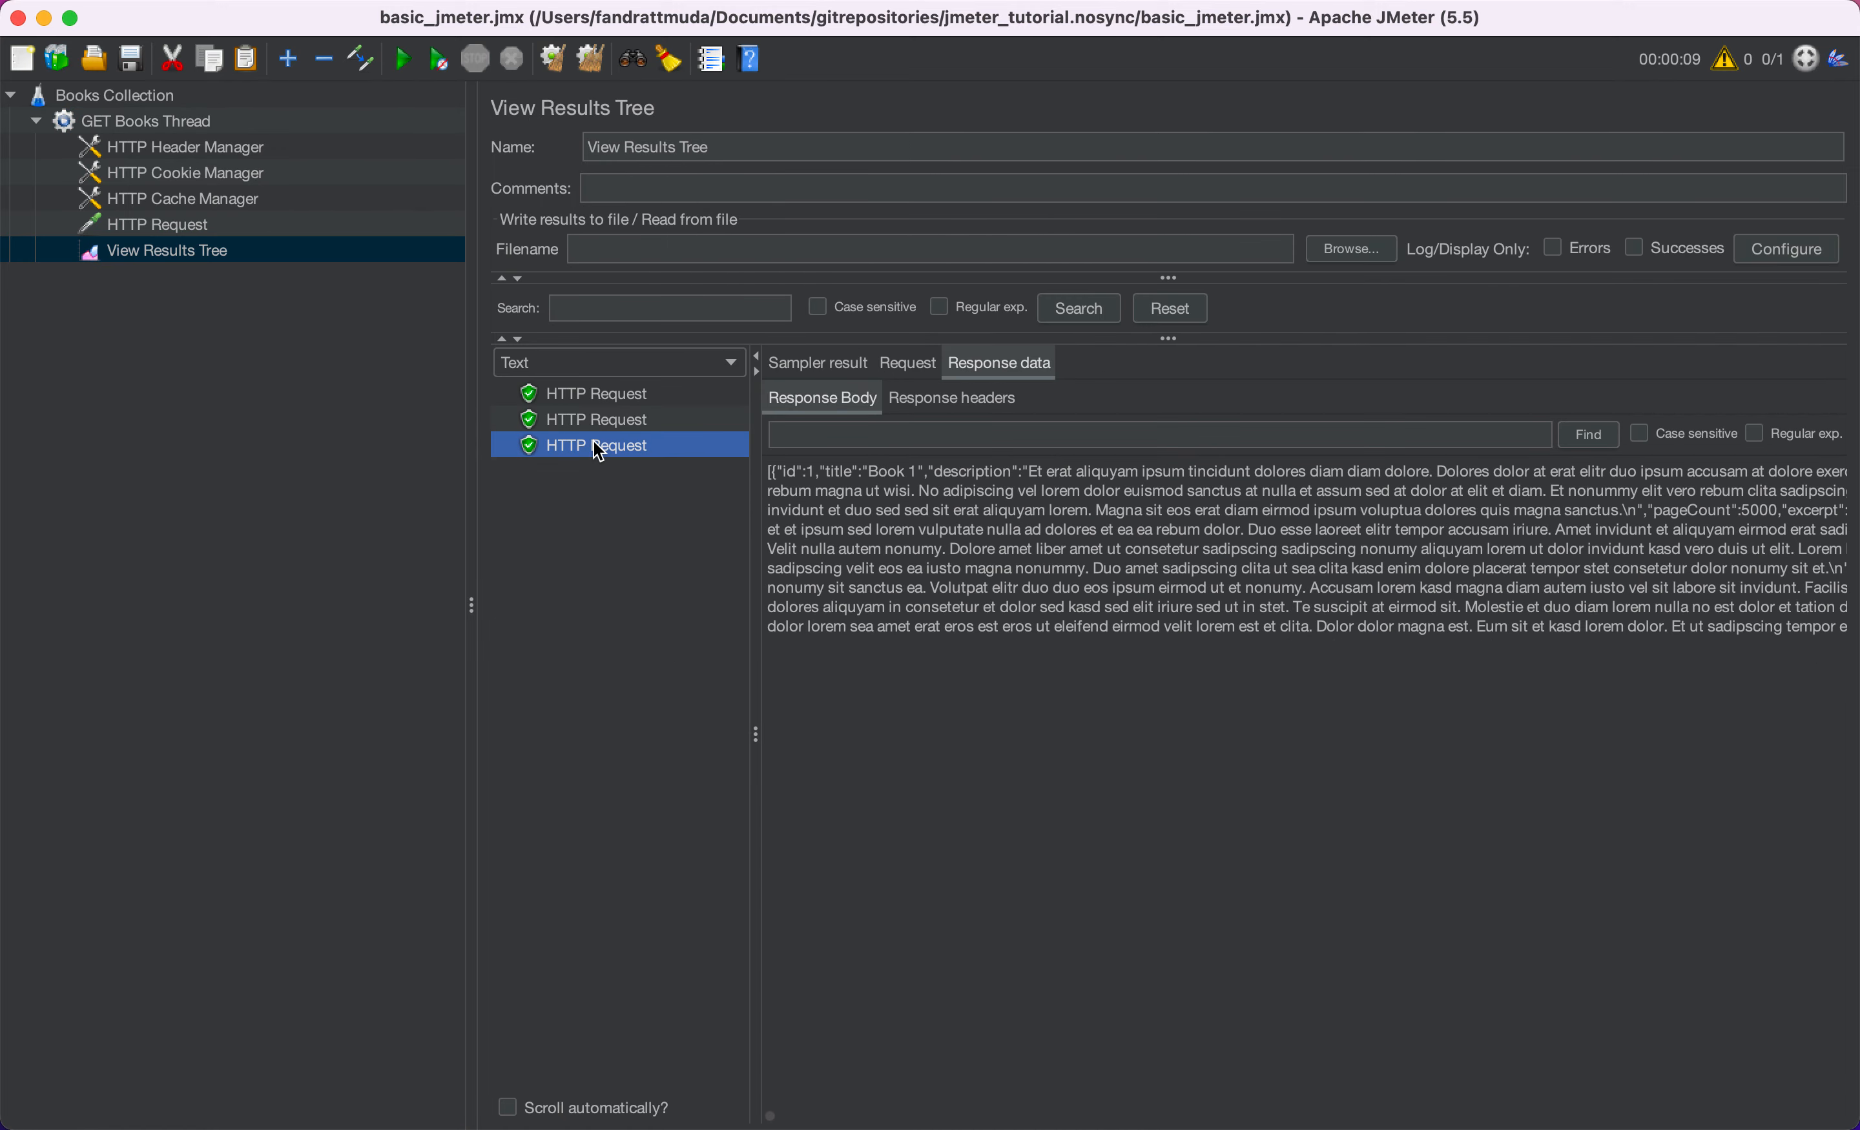
- Set the GET Books Thread to 3 threads (users) with a loop count of 3
{"action": "left_click", "coordinate": [181, 151]}
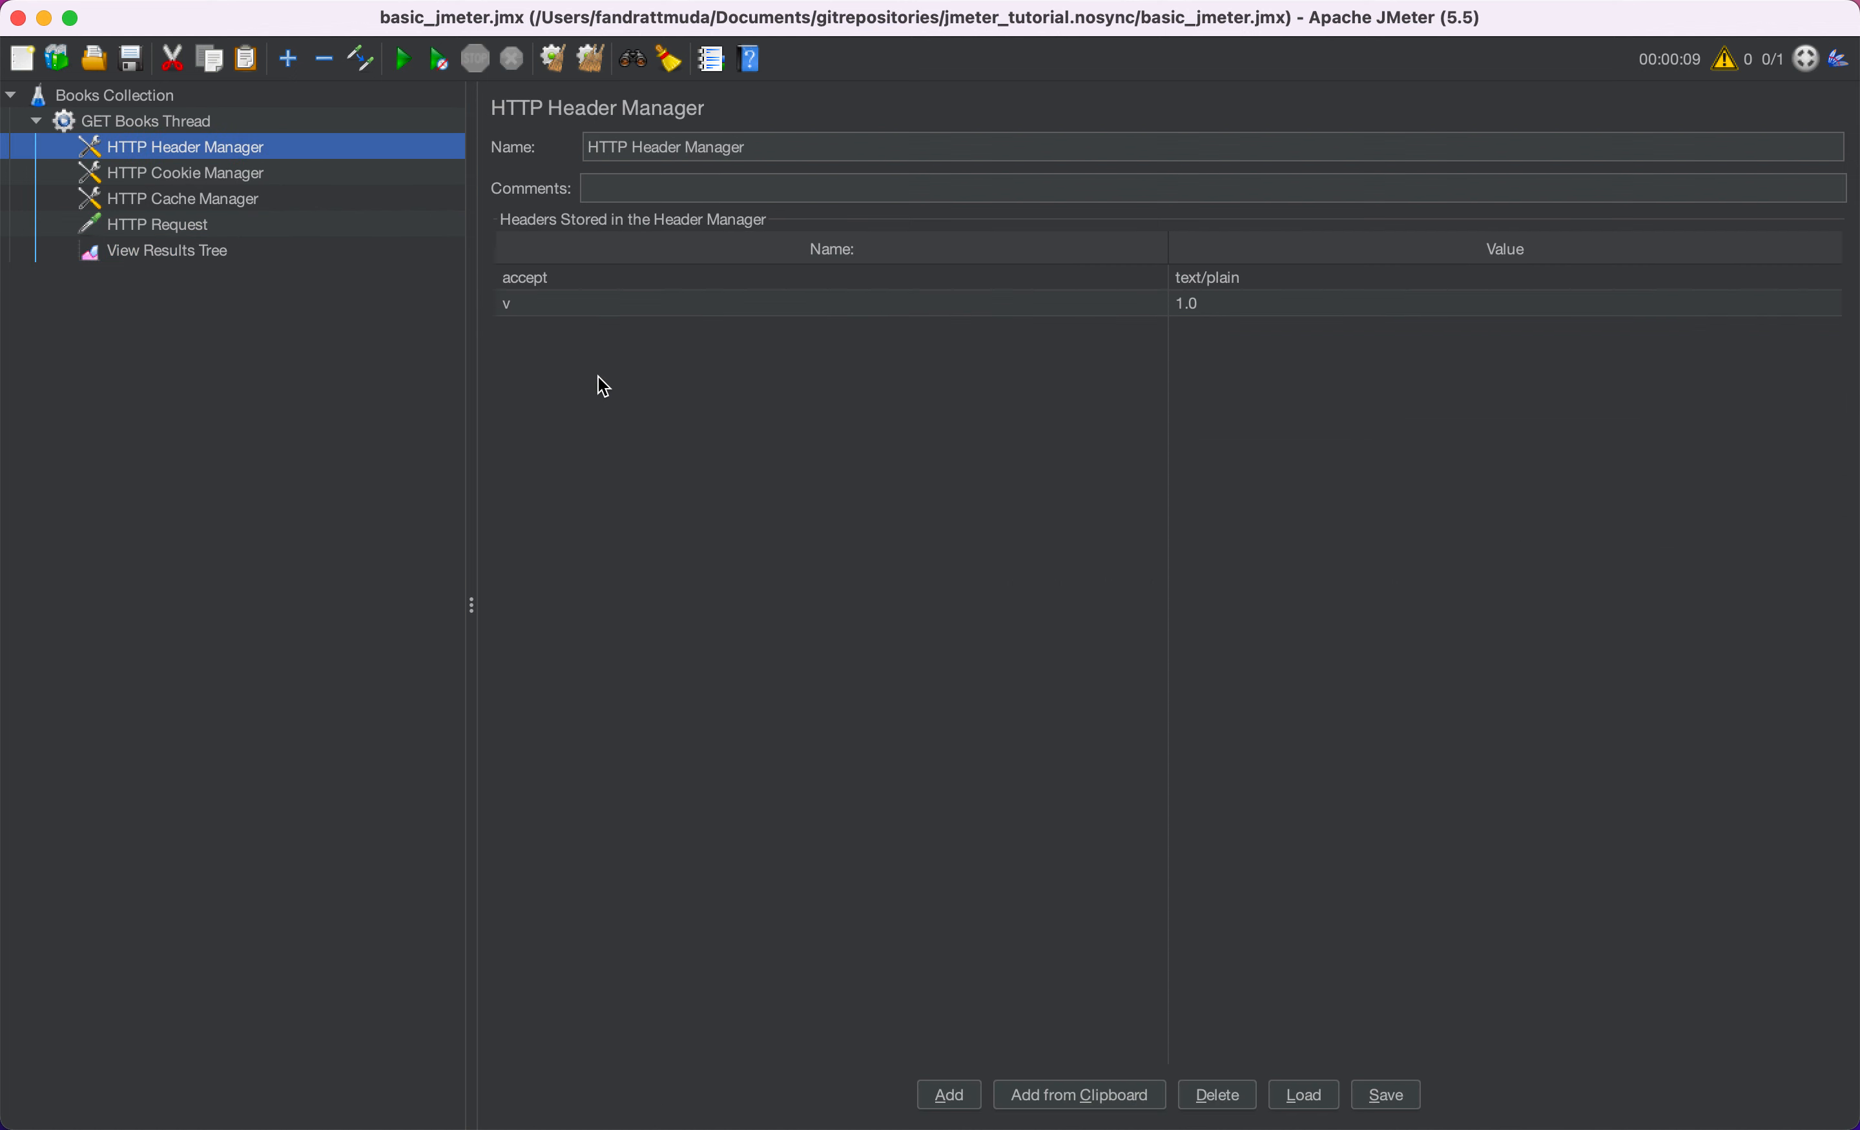
{"action": "left_click", "coordinate": [141, 231]}
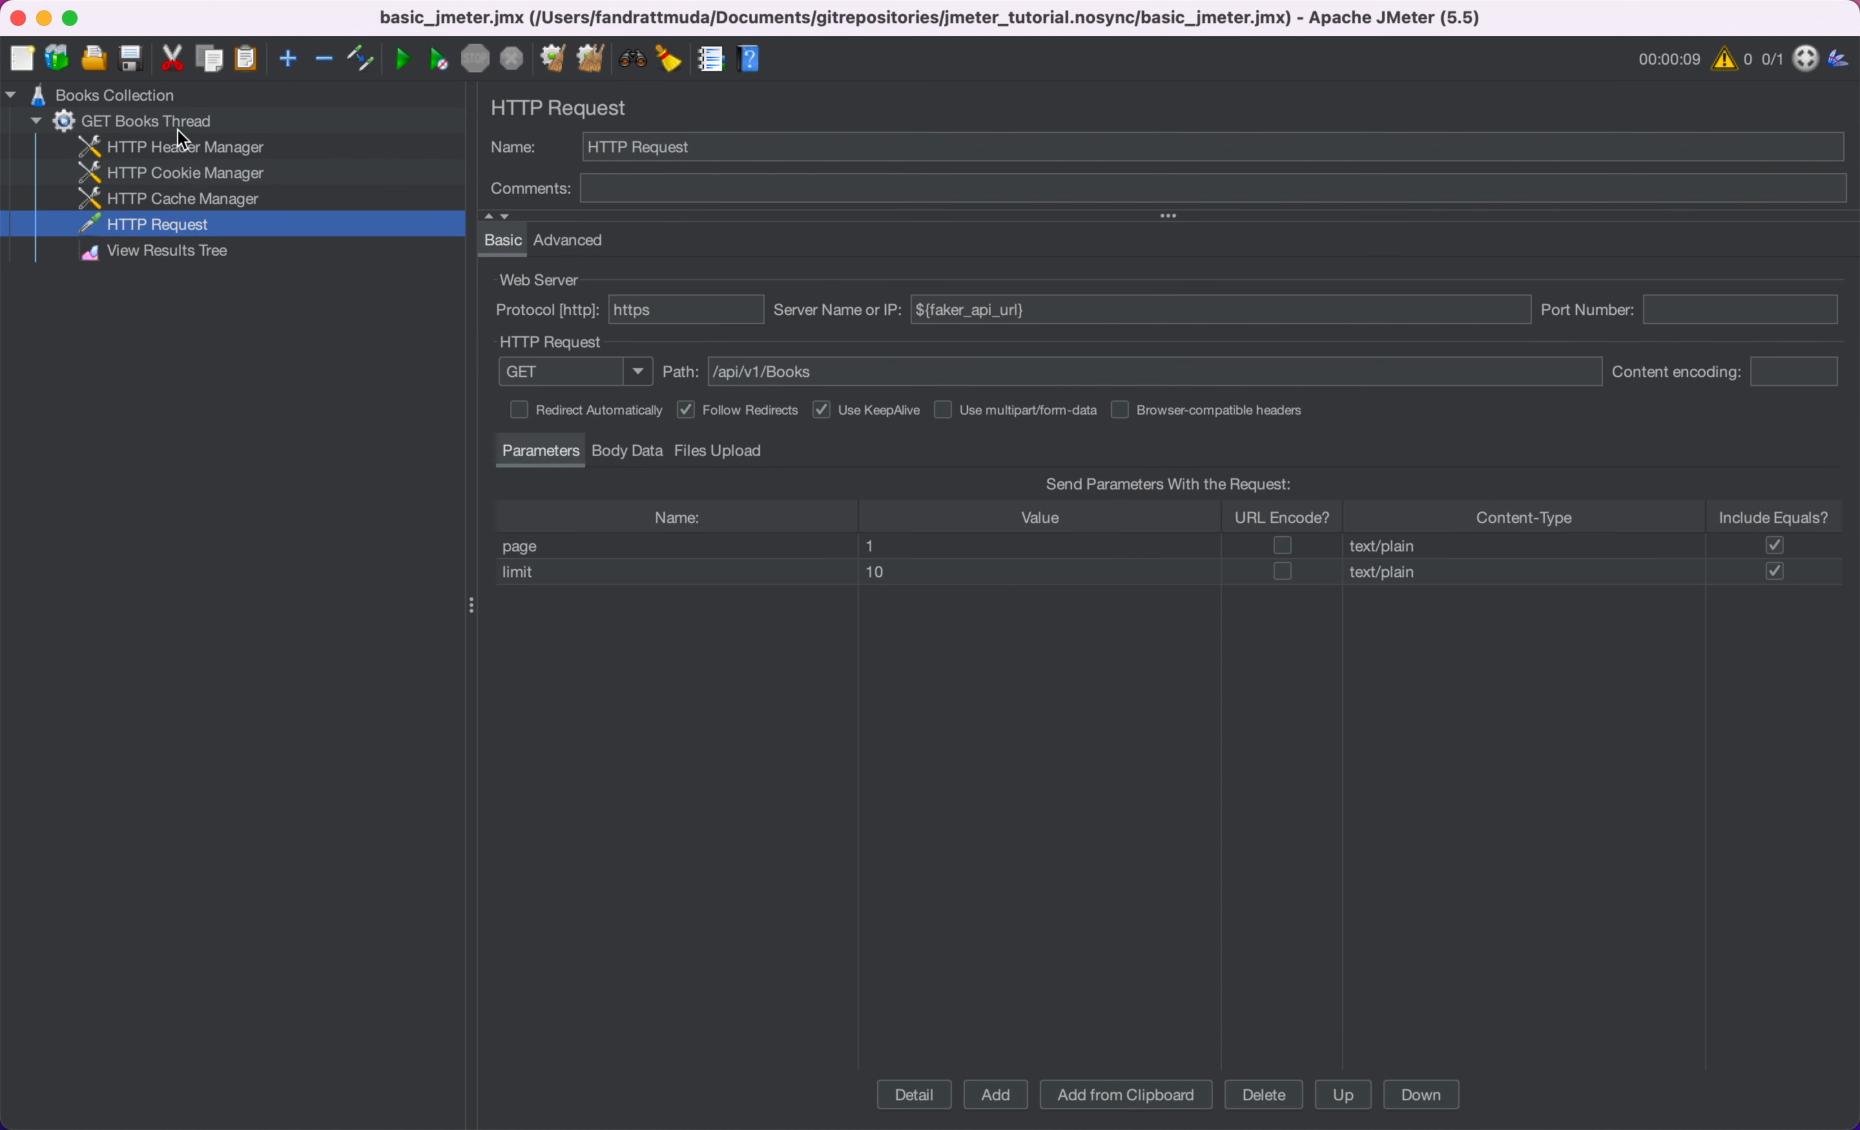
{"action": "left_click", "coordinate": [197, 122]}
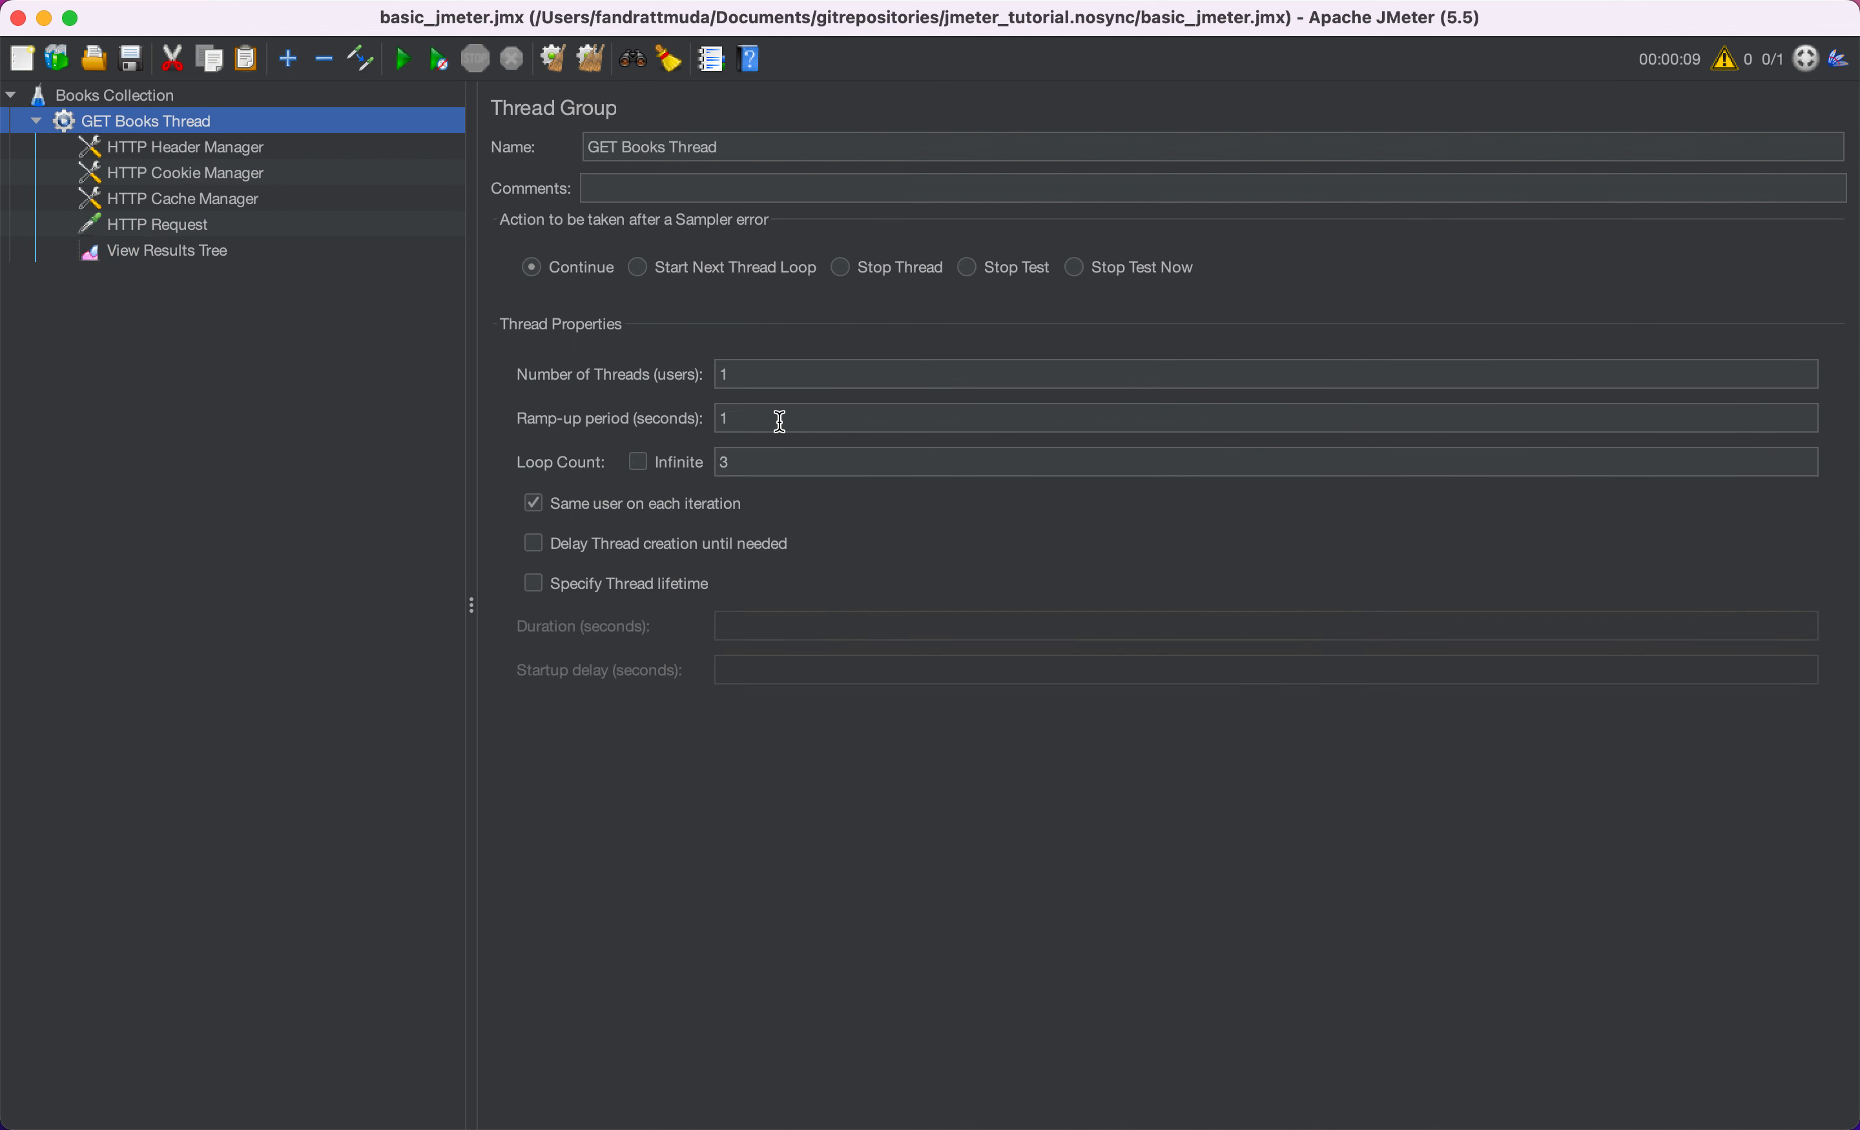
{"action": "left_click", "coordinate": [759, 371]}
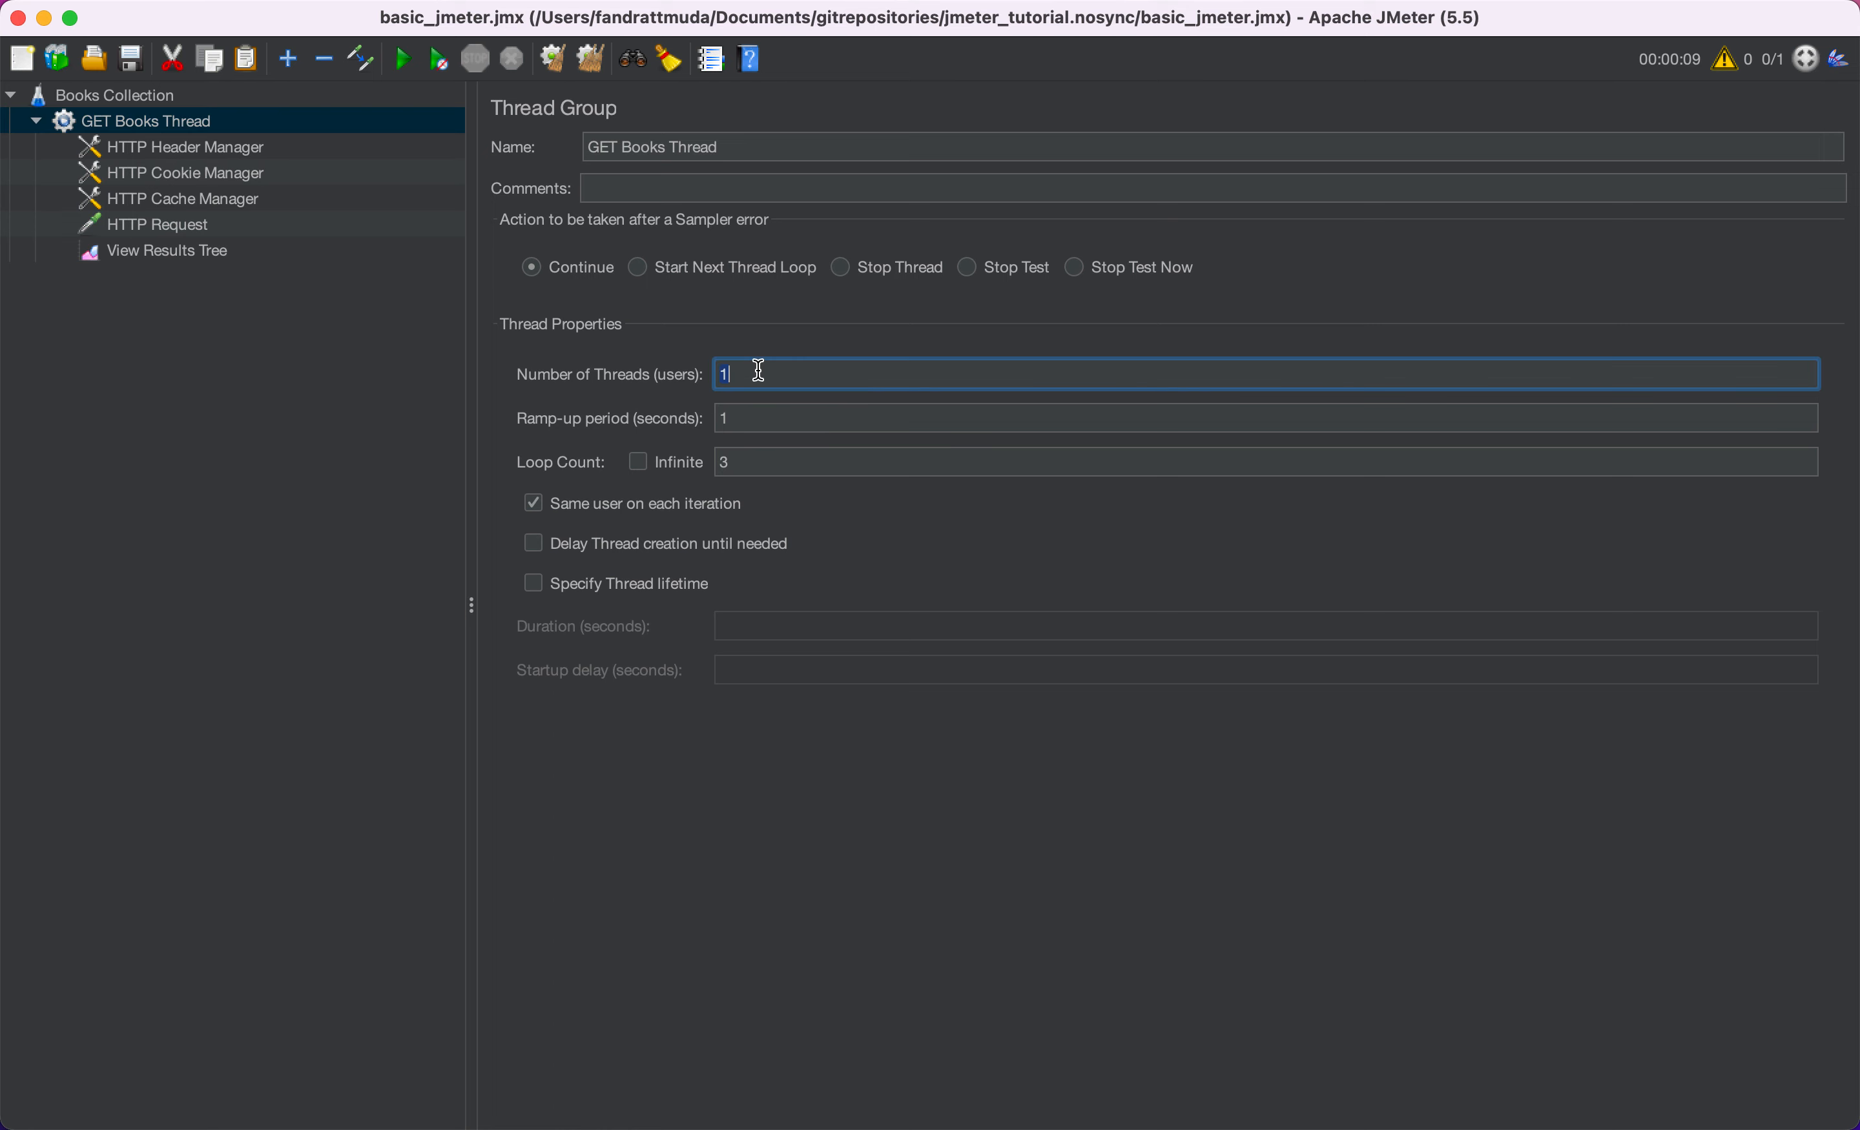
{"action": "double_click", "coordinate": [737, 462]}
{"action": "type", "text": "3"}
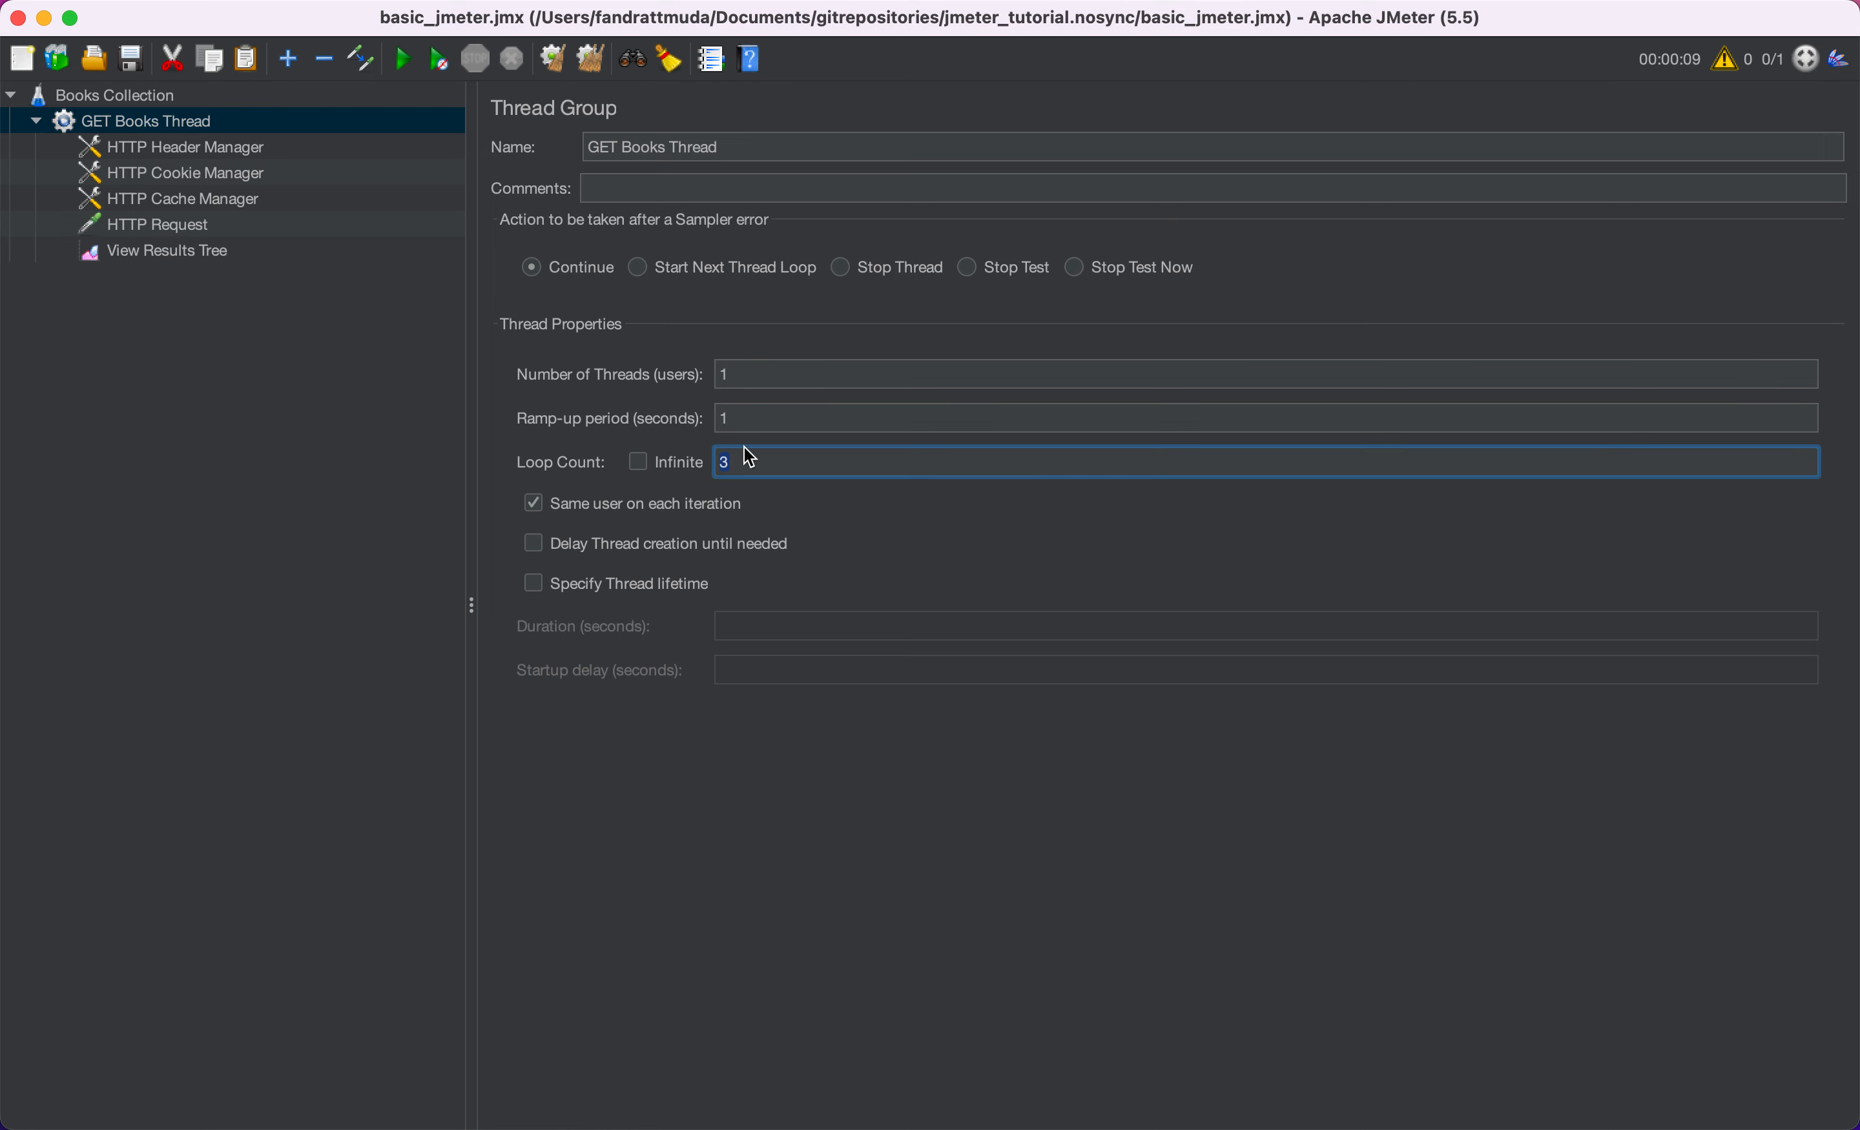
{"action": "double_click", "coordinate": [771, 374]}
{"action": "type", "text": "3"}
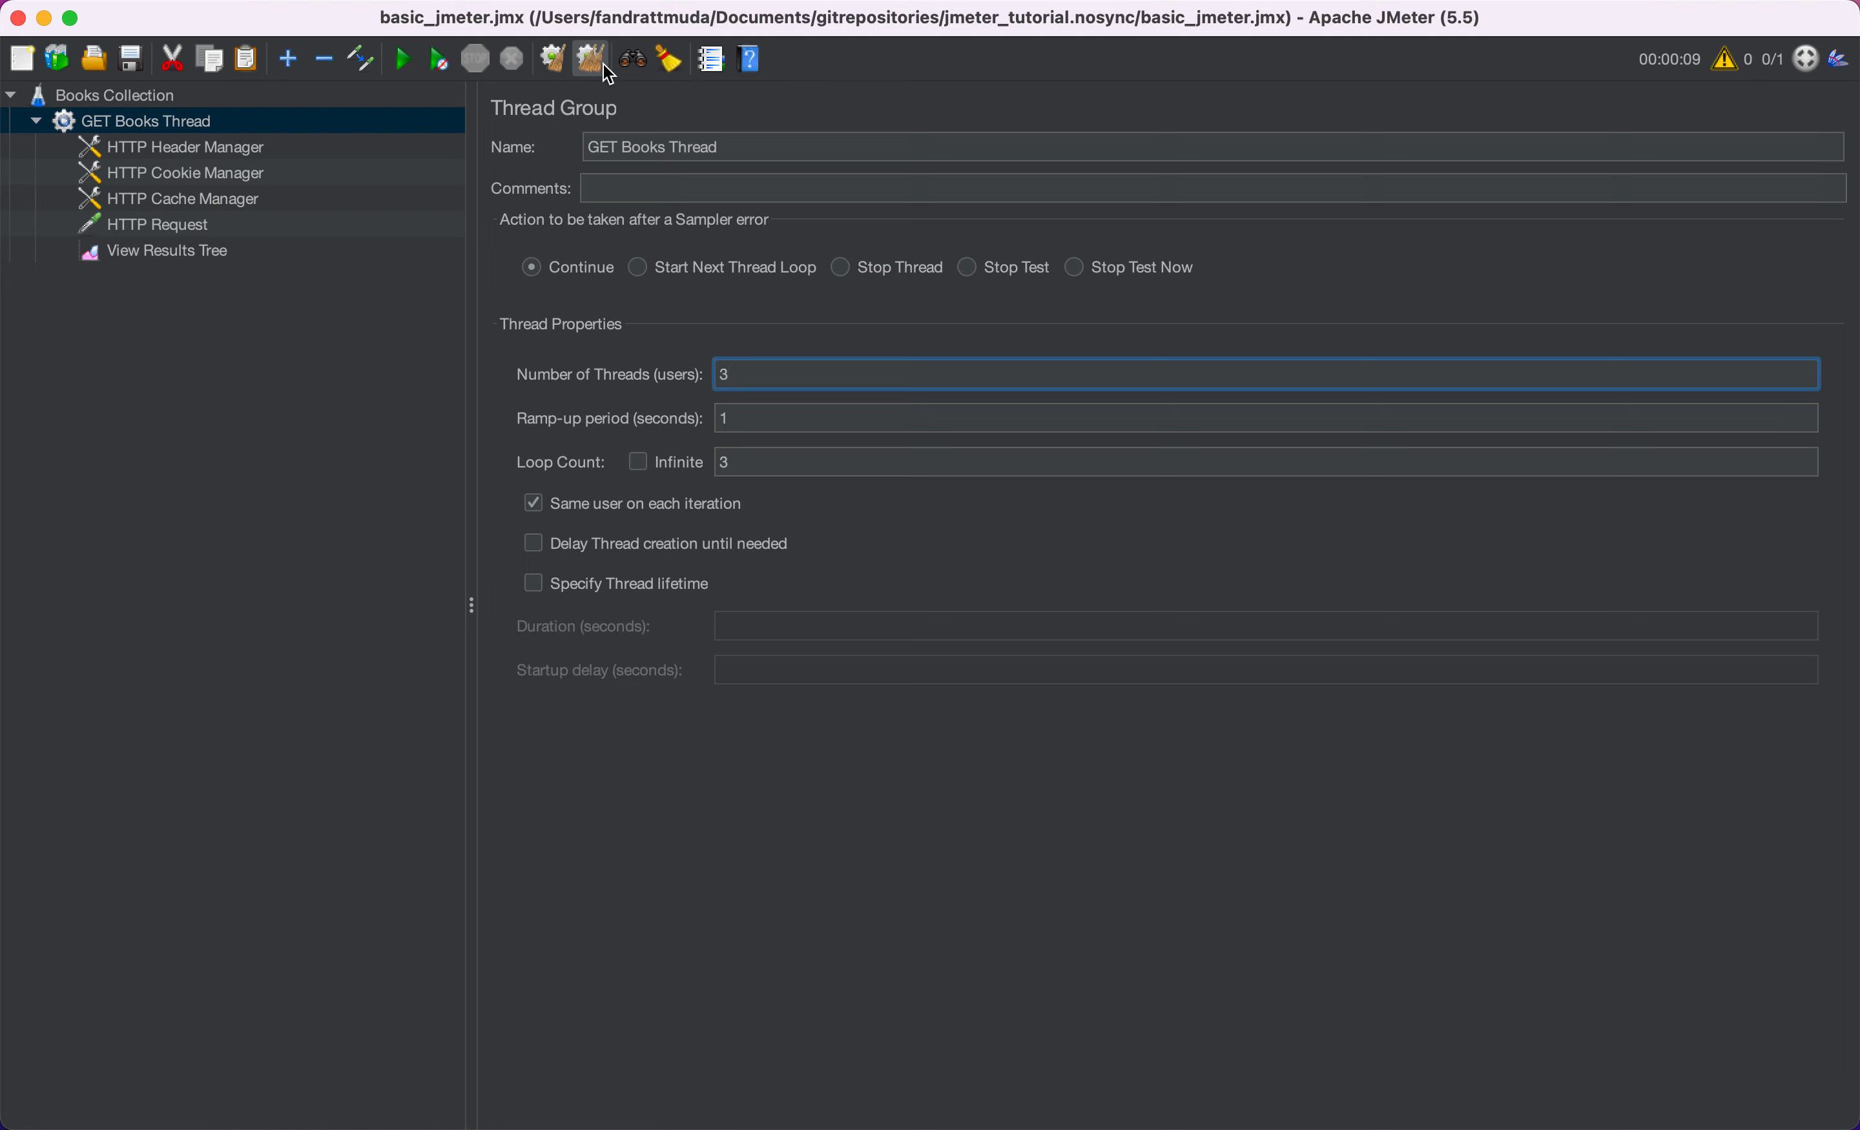
- Run the test plan with three users and three loops while the View Results Tree is open
{"action": "left_click", "coordinate": [211, 267]}
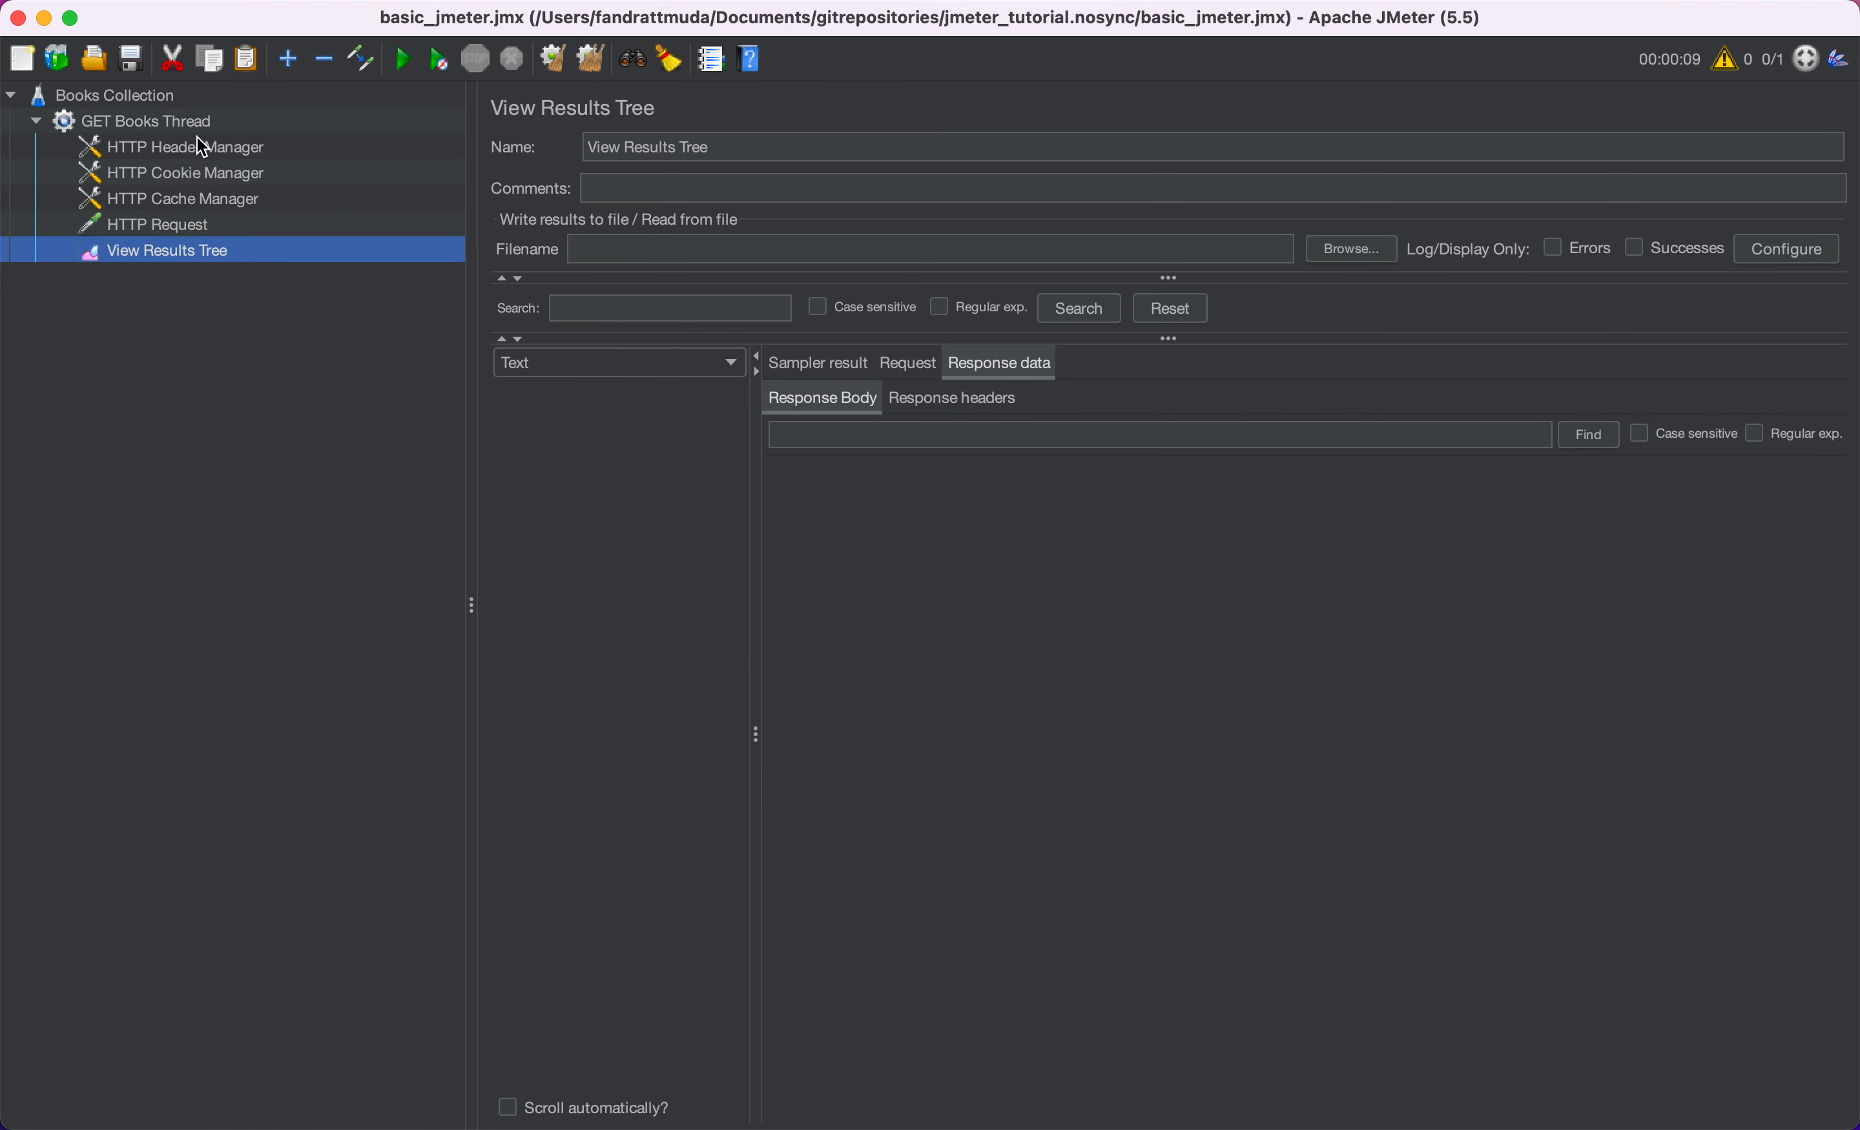
{"action": "left_click", "coordinate": [402, 59]}
- Set the GET Books Thread's loop count to 1 and its ramp-up period to 10 seconds
{"action": "left_click", "coordinate": [247, 149]}
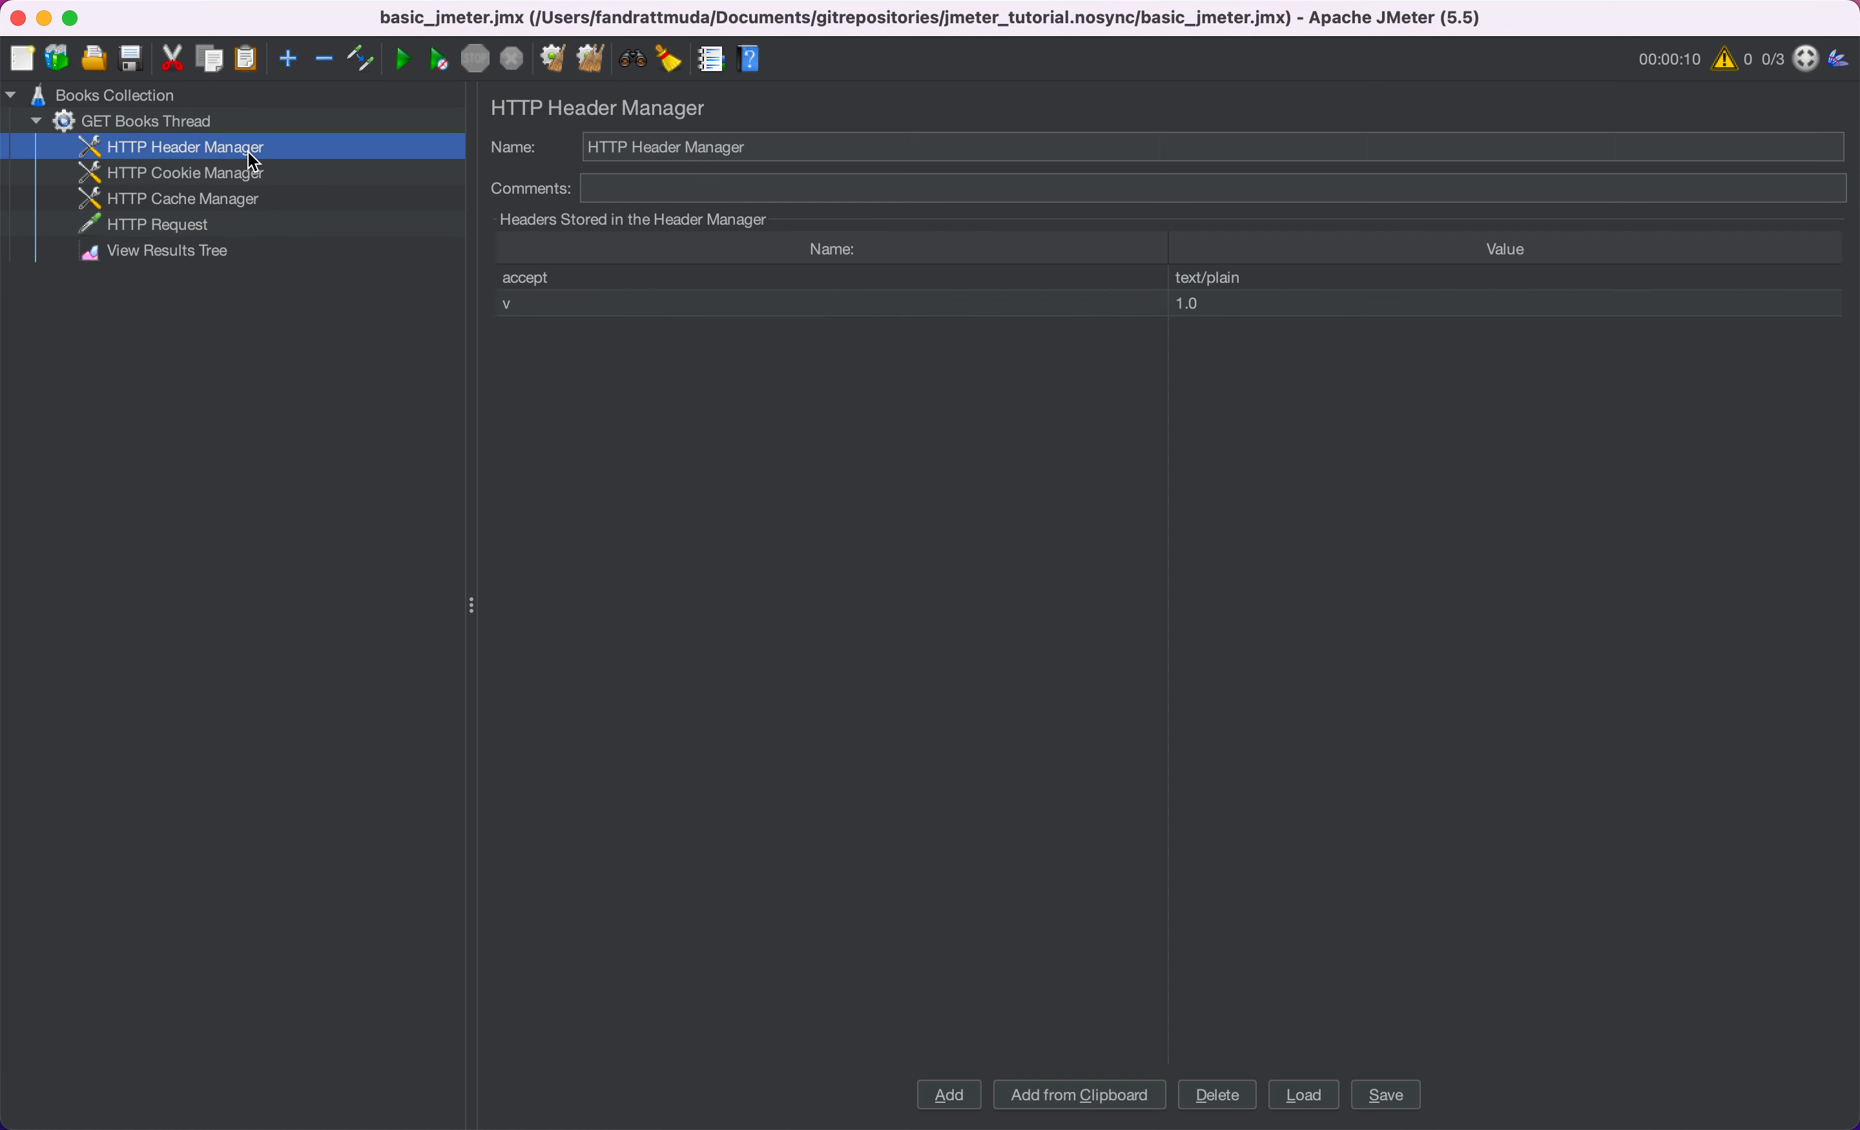
{"action": "left_click", "coordinate": [202, 126]}
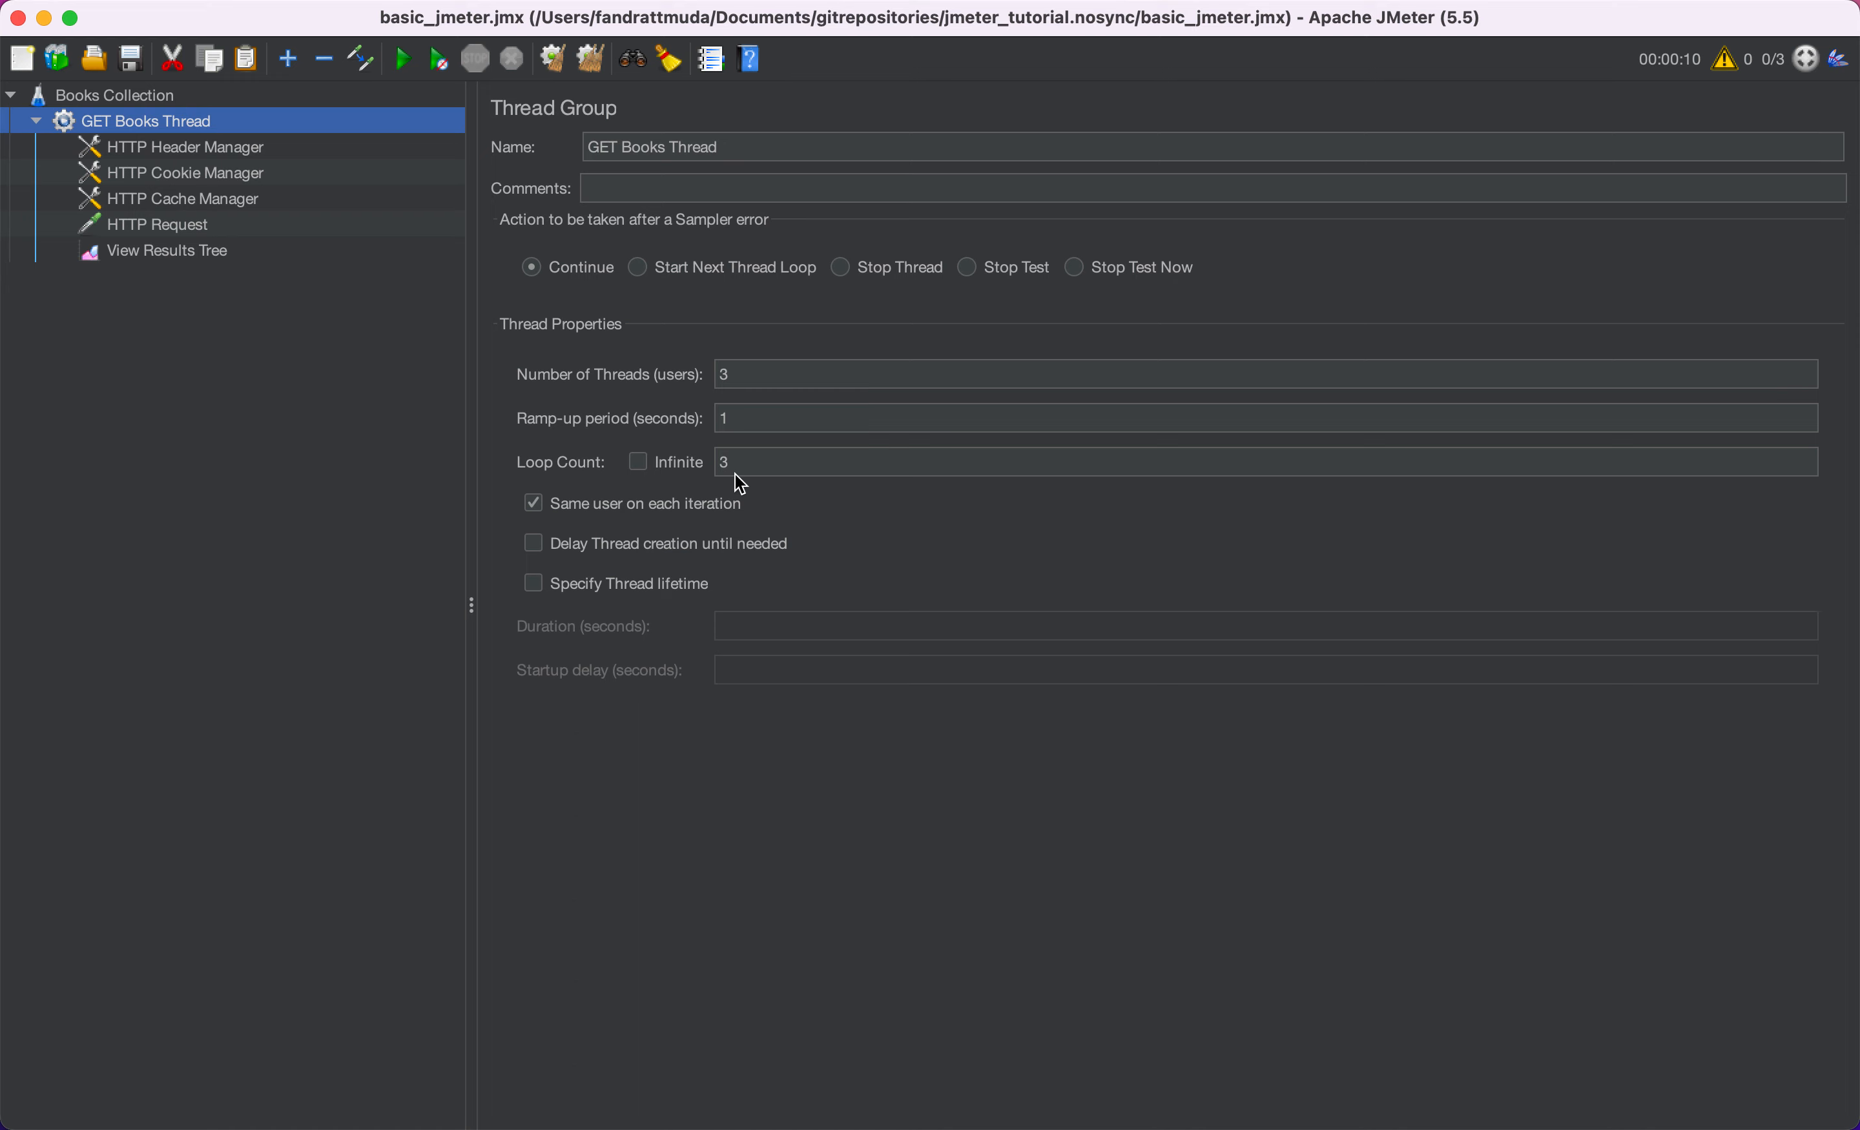
{"action": "left_click", "coordinate": [764, 465]}
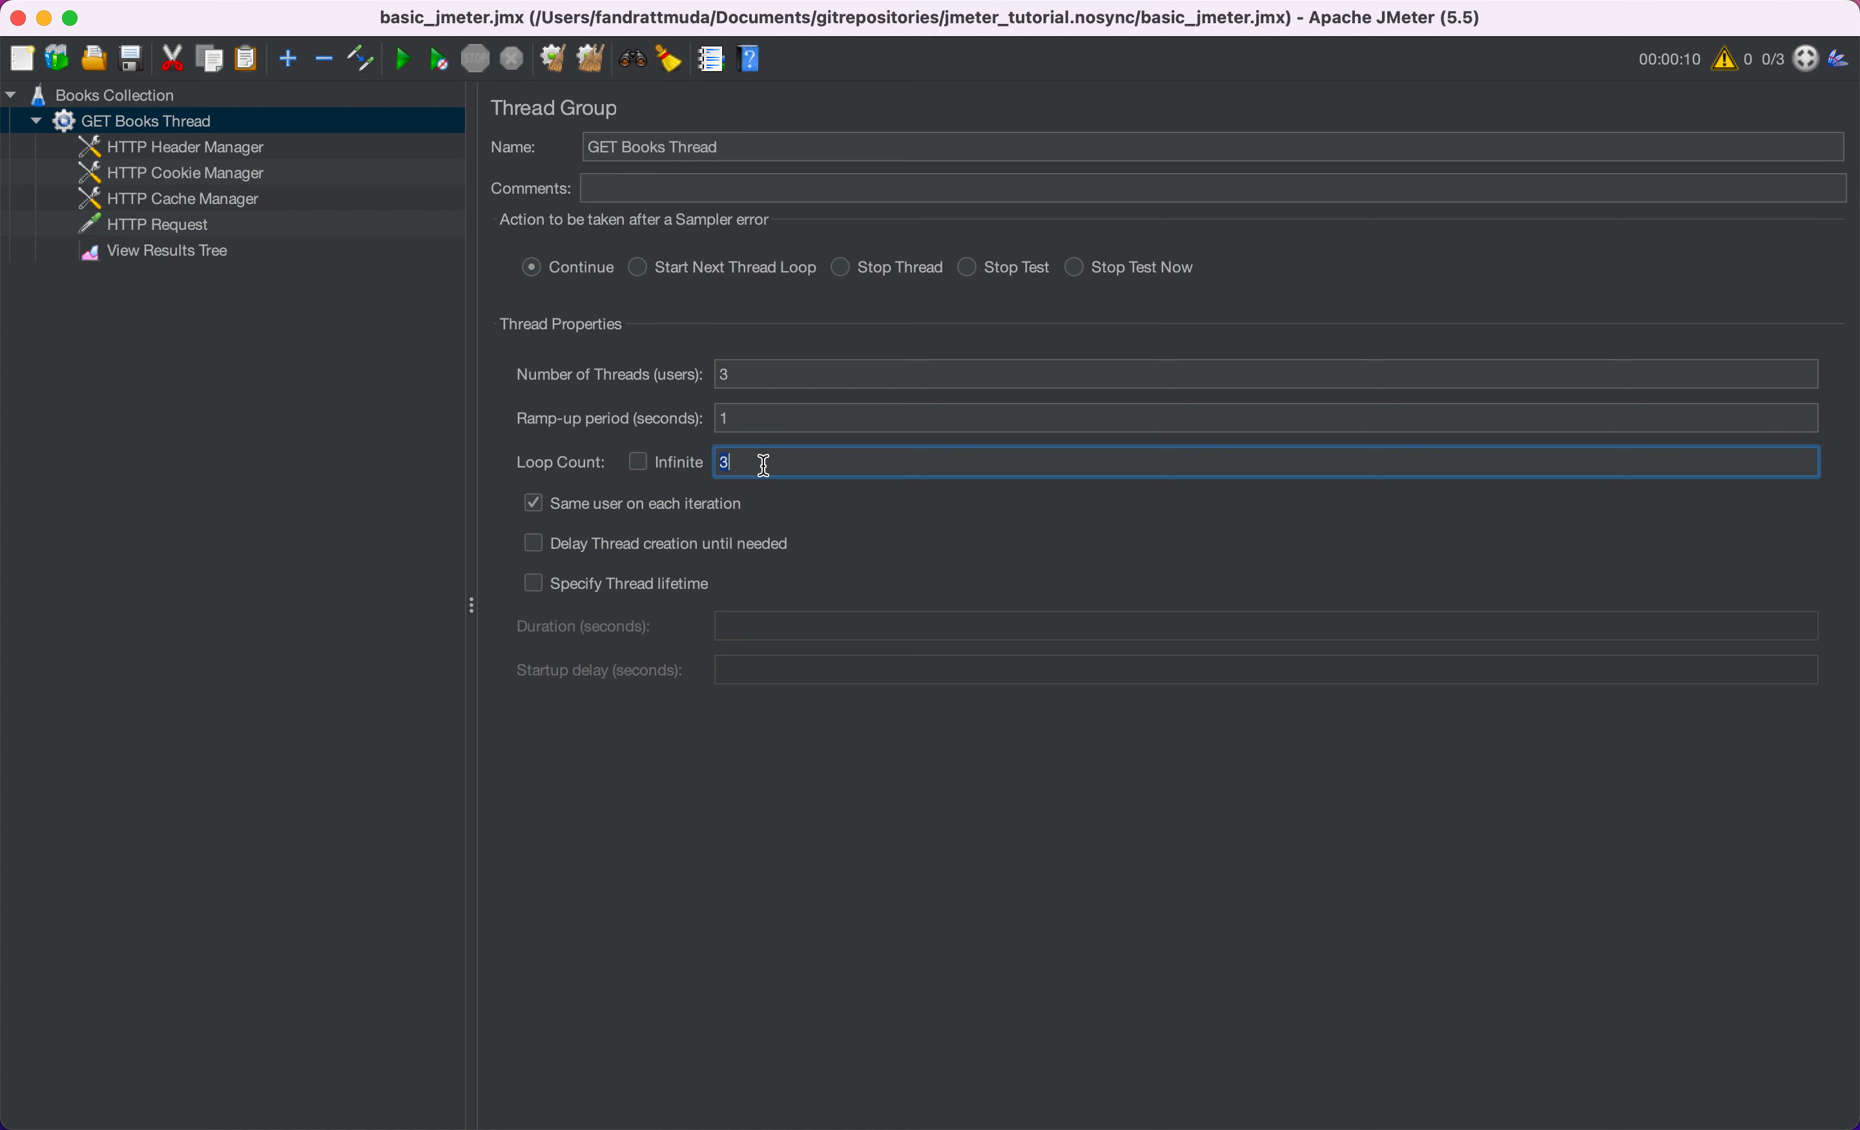
{"action": "type", "text": "1"}
{"action": "left_click", "coordinate": [742, 372]}
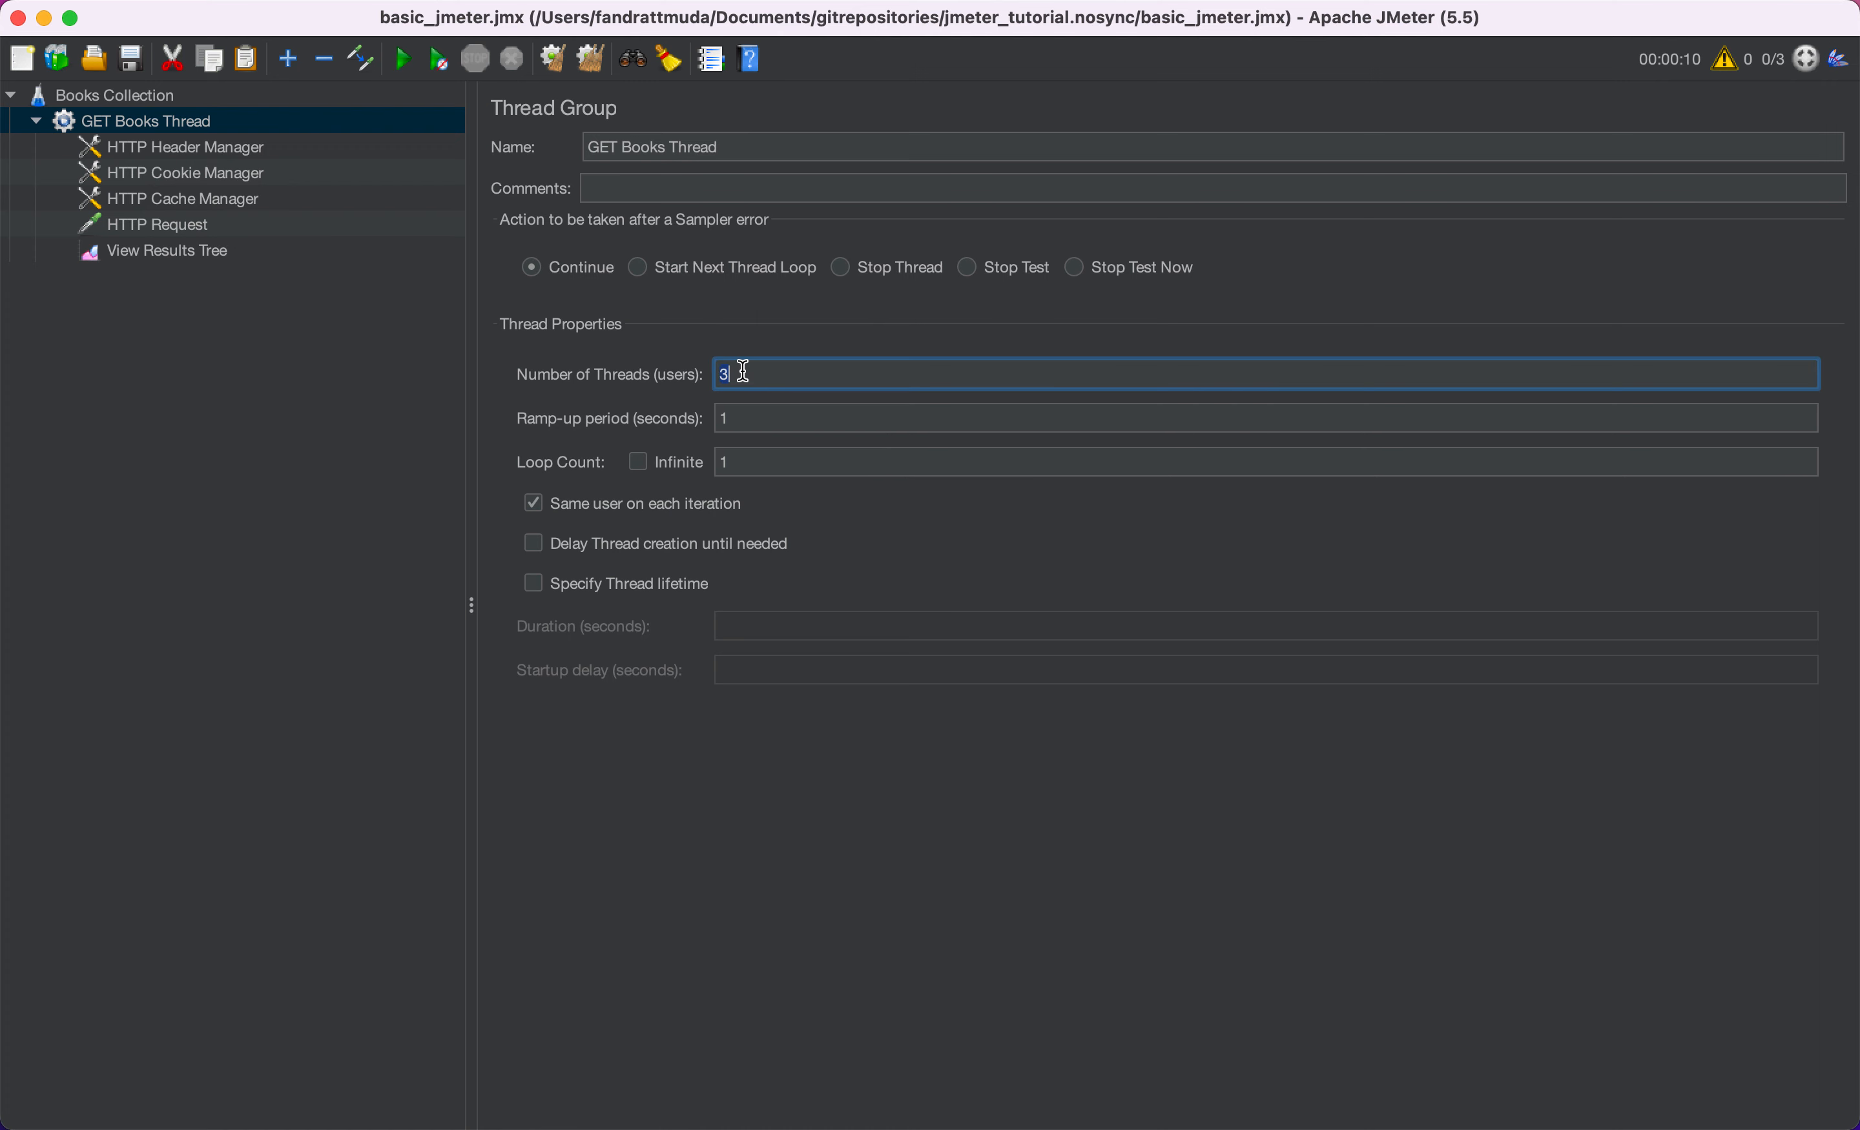
{"action": "left_click", "coordinate": [764, 412]}
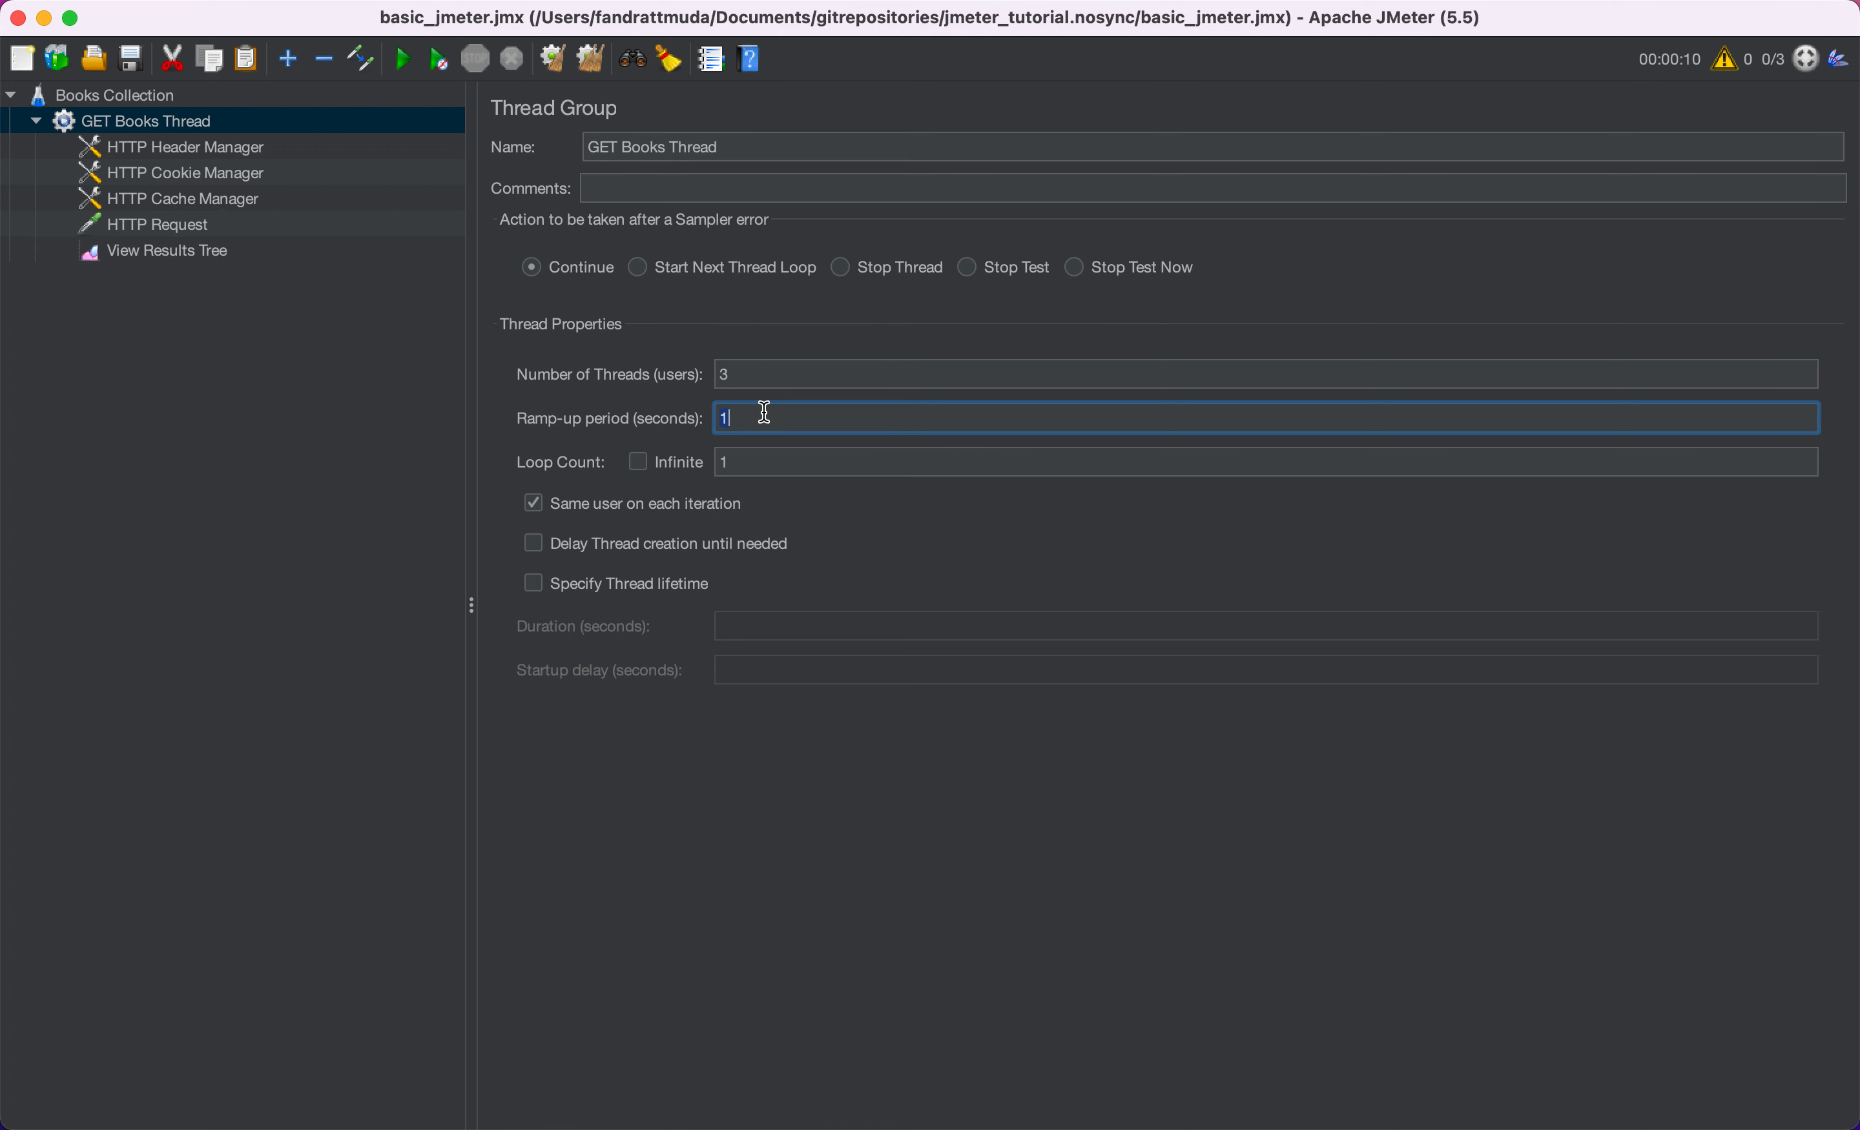
{"action": "type", "text": "10"}
- Run the test plan with the 10-second ramp-up, watch the View Results Tree, and clear all results
{"action": "left_click", "coordinate": [217, 250]}
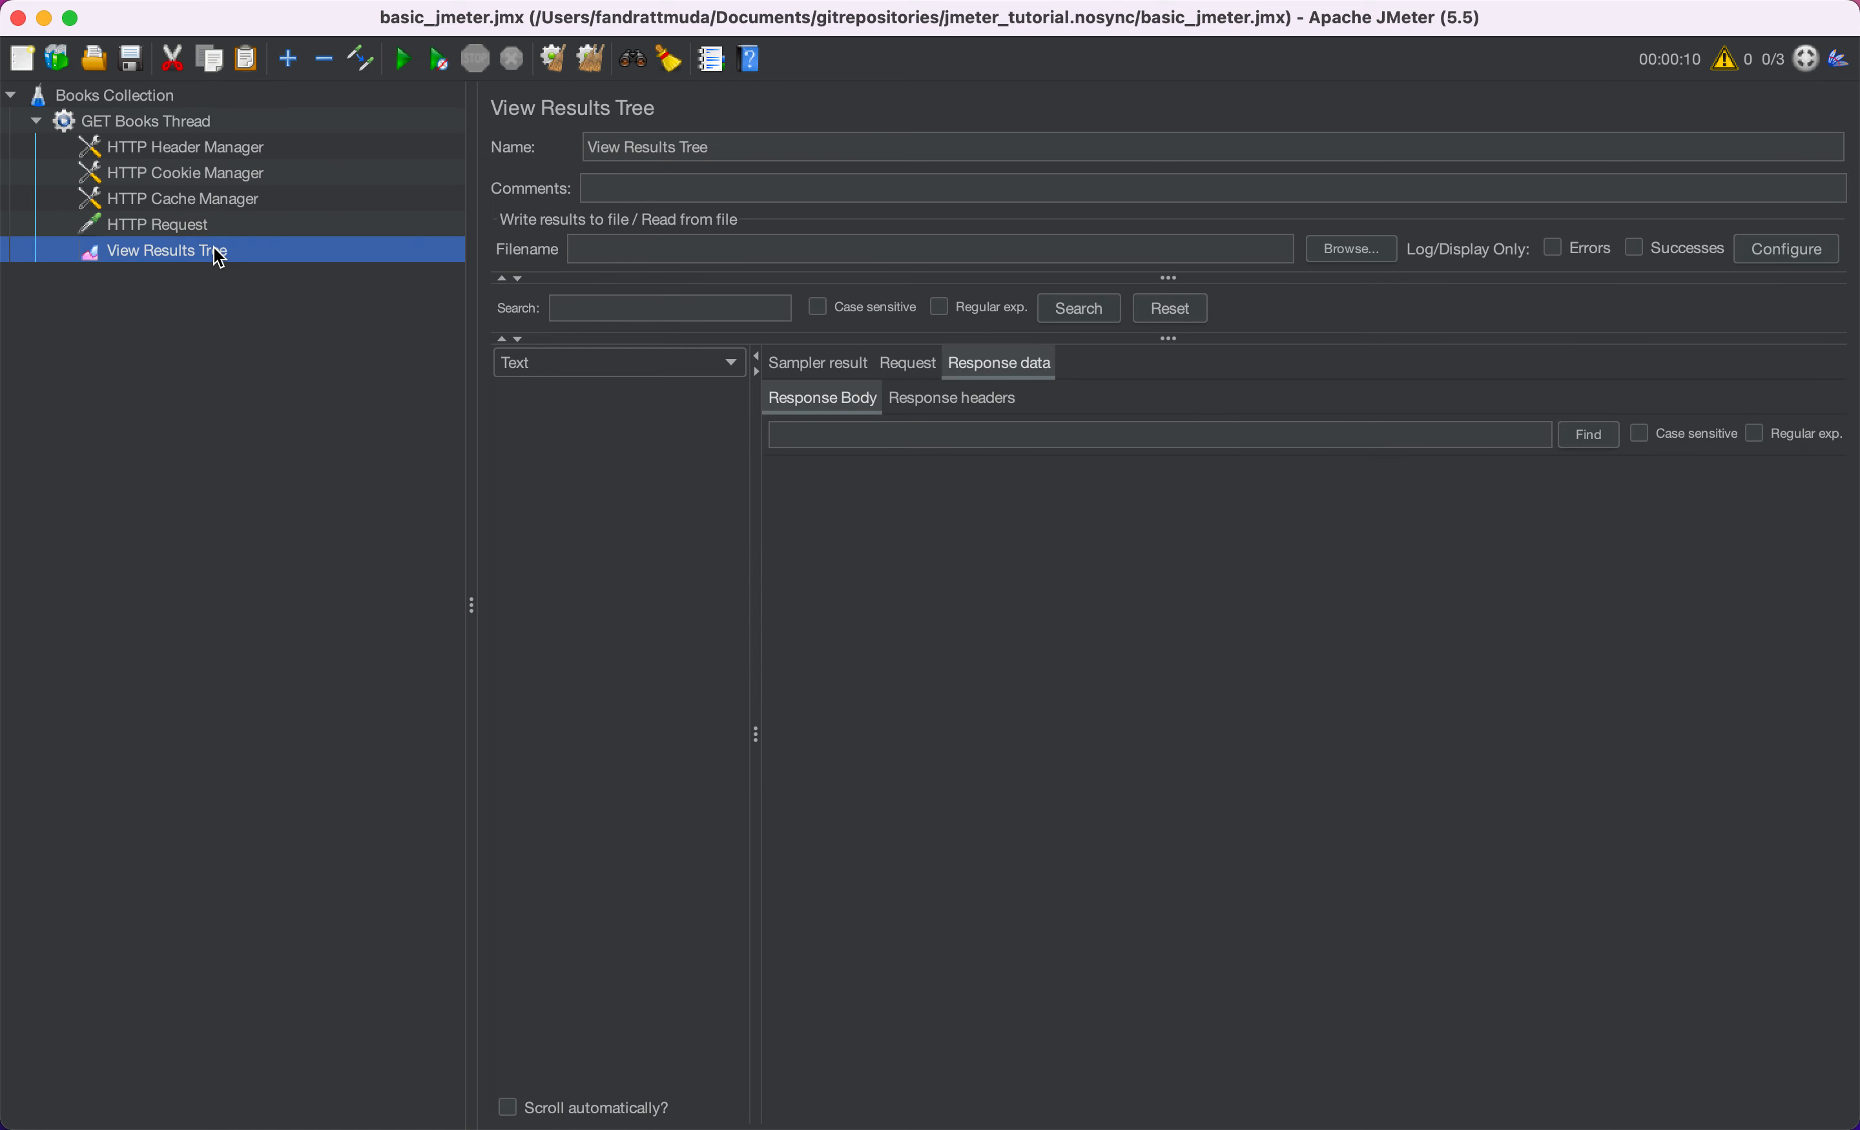
{"action": "left_click", "coordinate": [405, 60]}
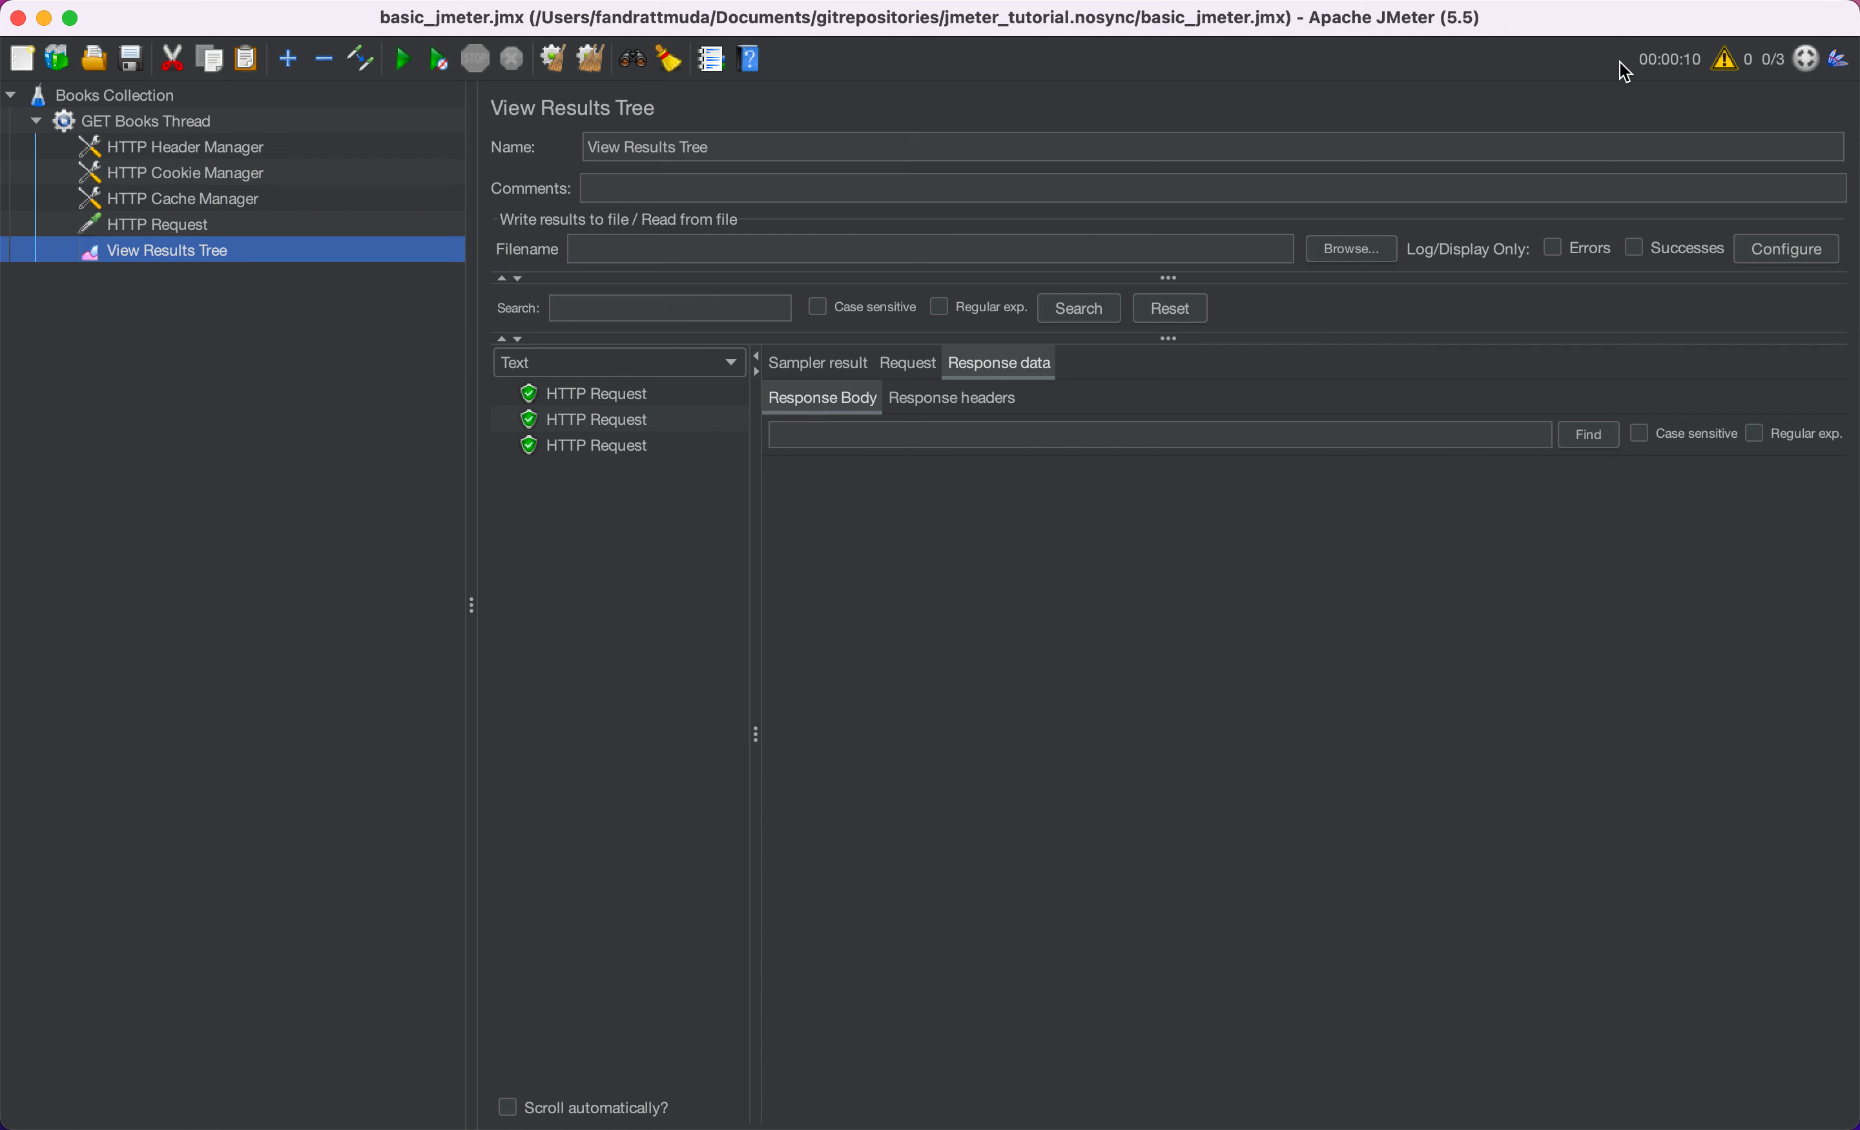
{"action": "left_click", "coordinate": [599, 68]}
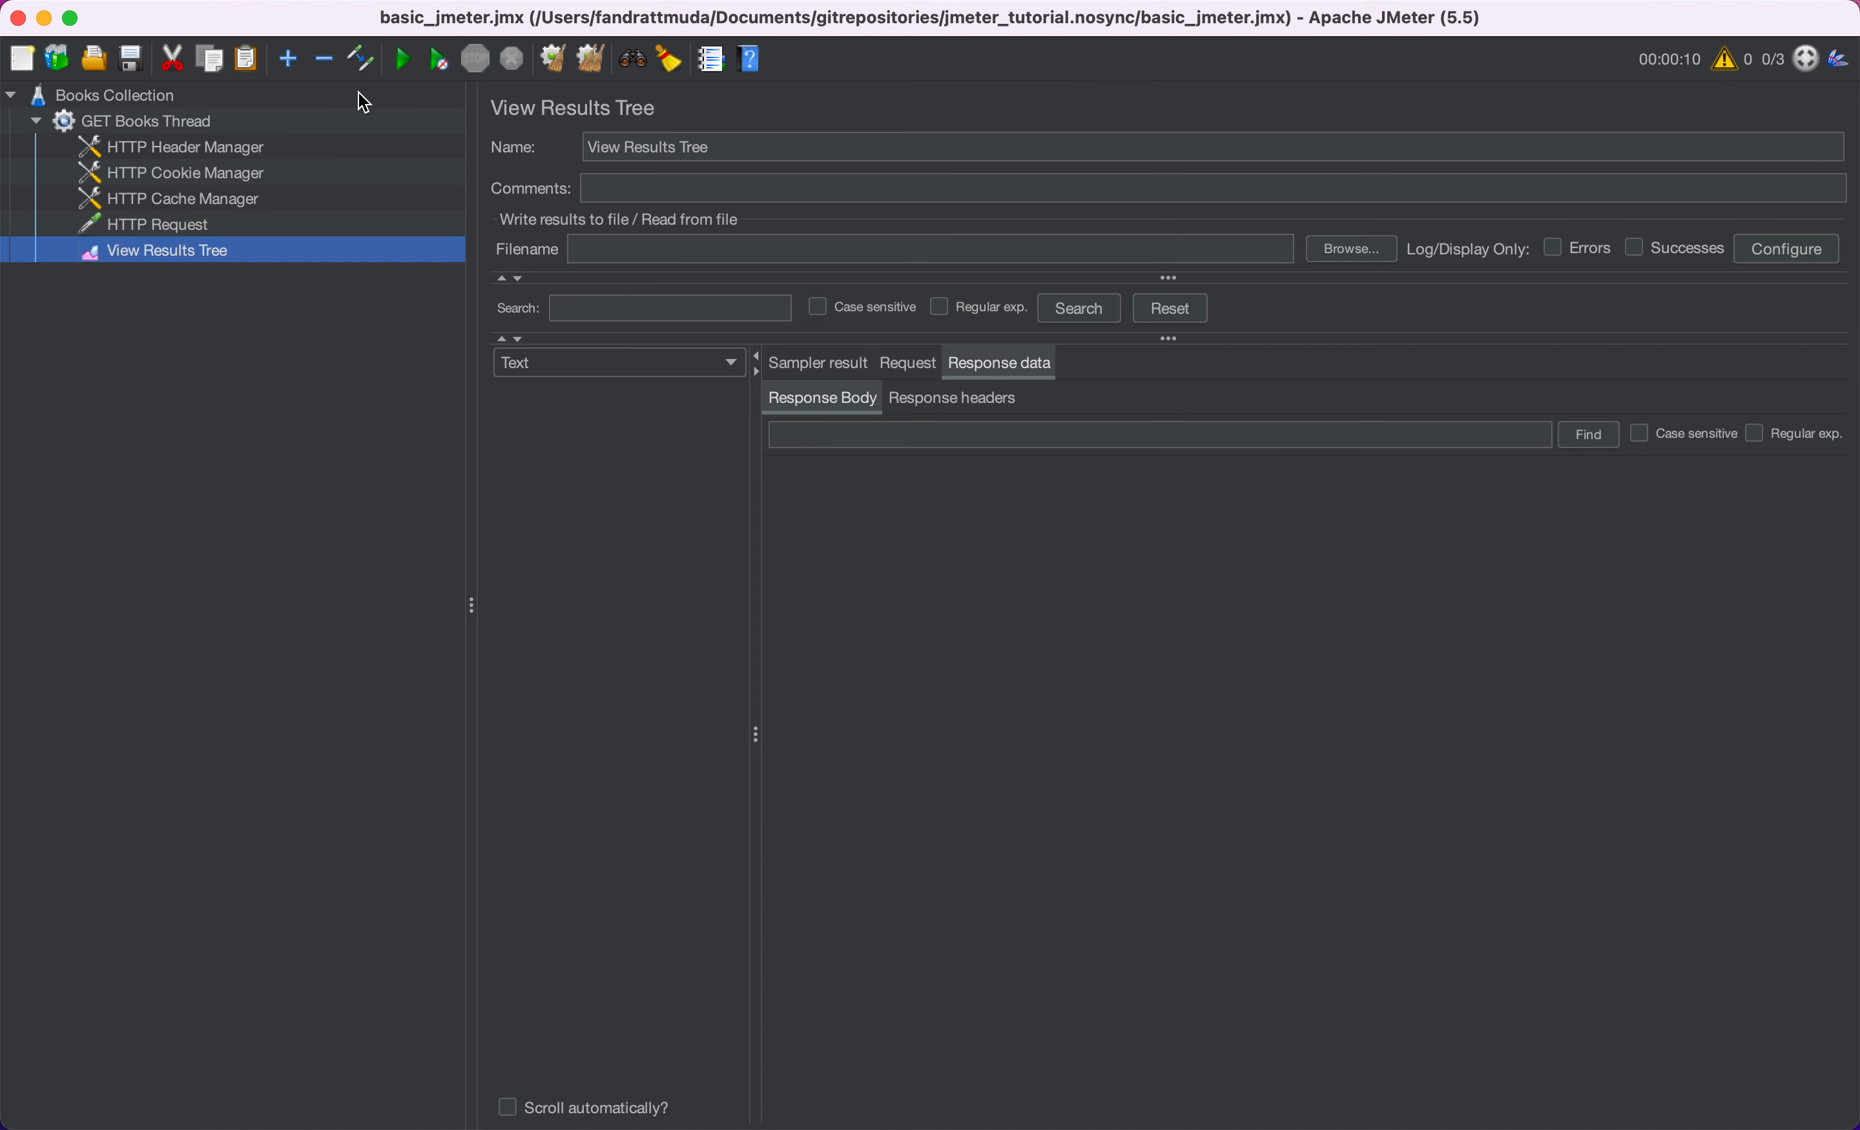
- Recheck the thread group's properties and rerun the test plan with the View Results Tree open
{"action": "left_click", "coordinate": [202, 122]}
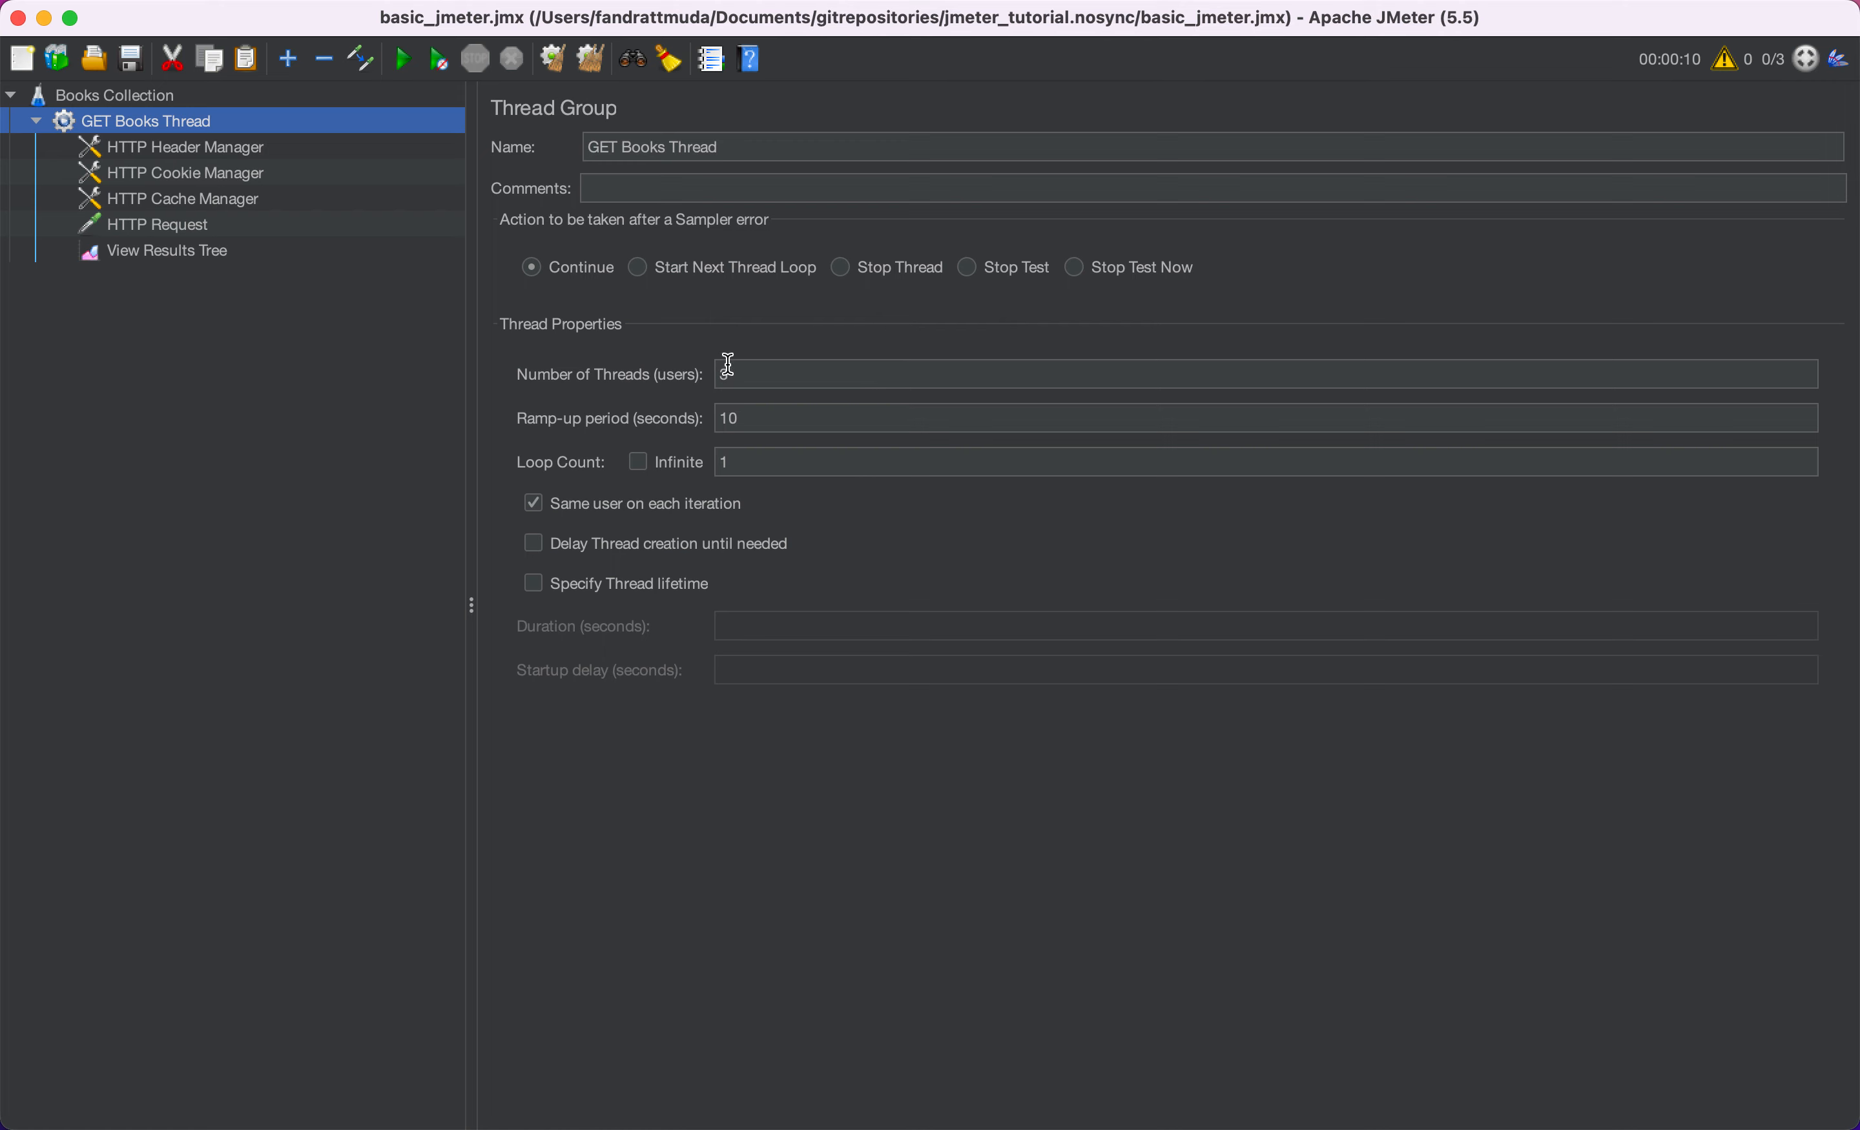
{"action": "left_click", "coordinate": [206, 221]}
{"action": "left_click", "coordinate": [192, 249]}
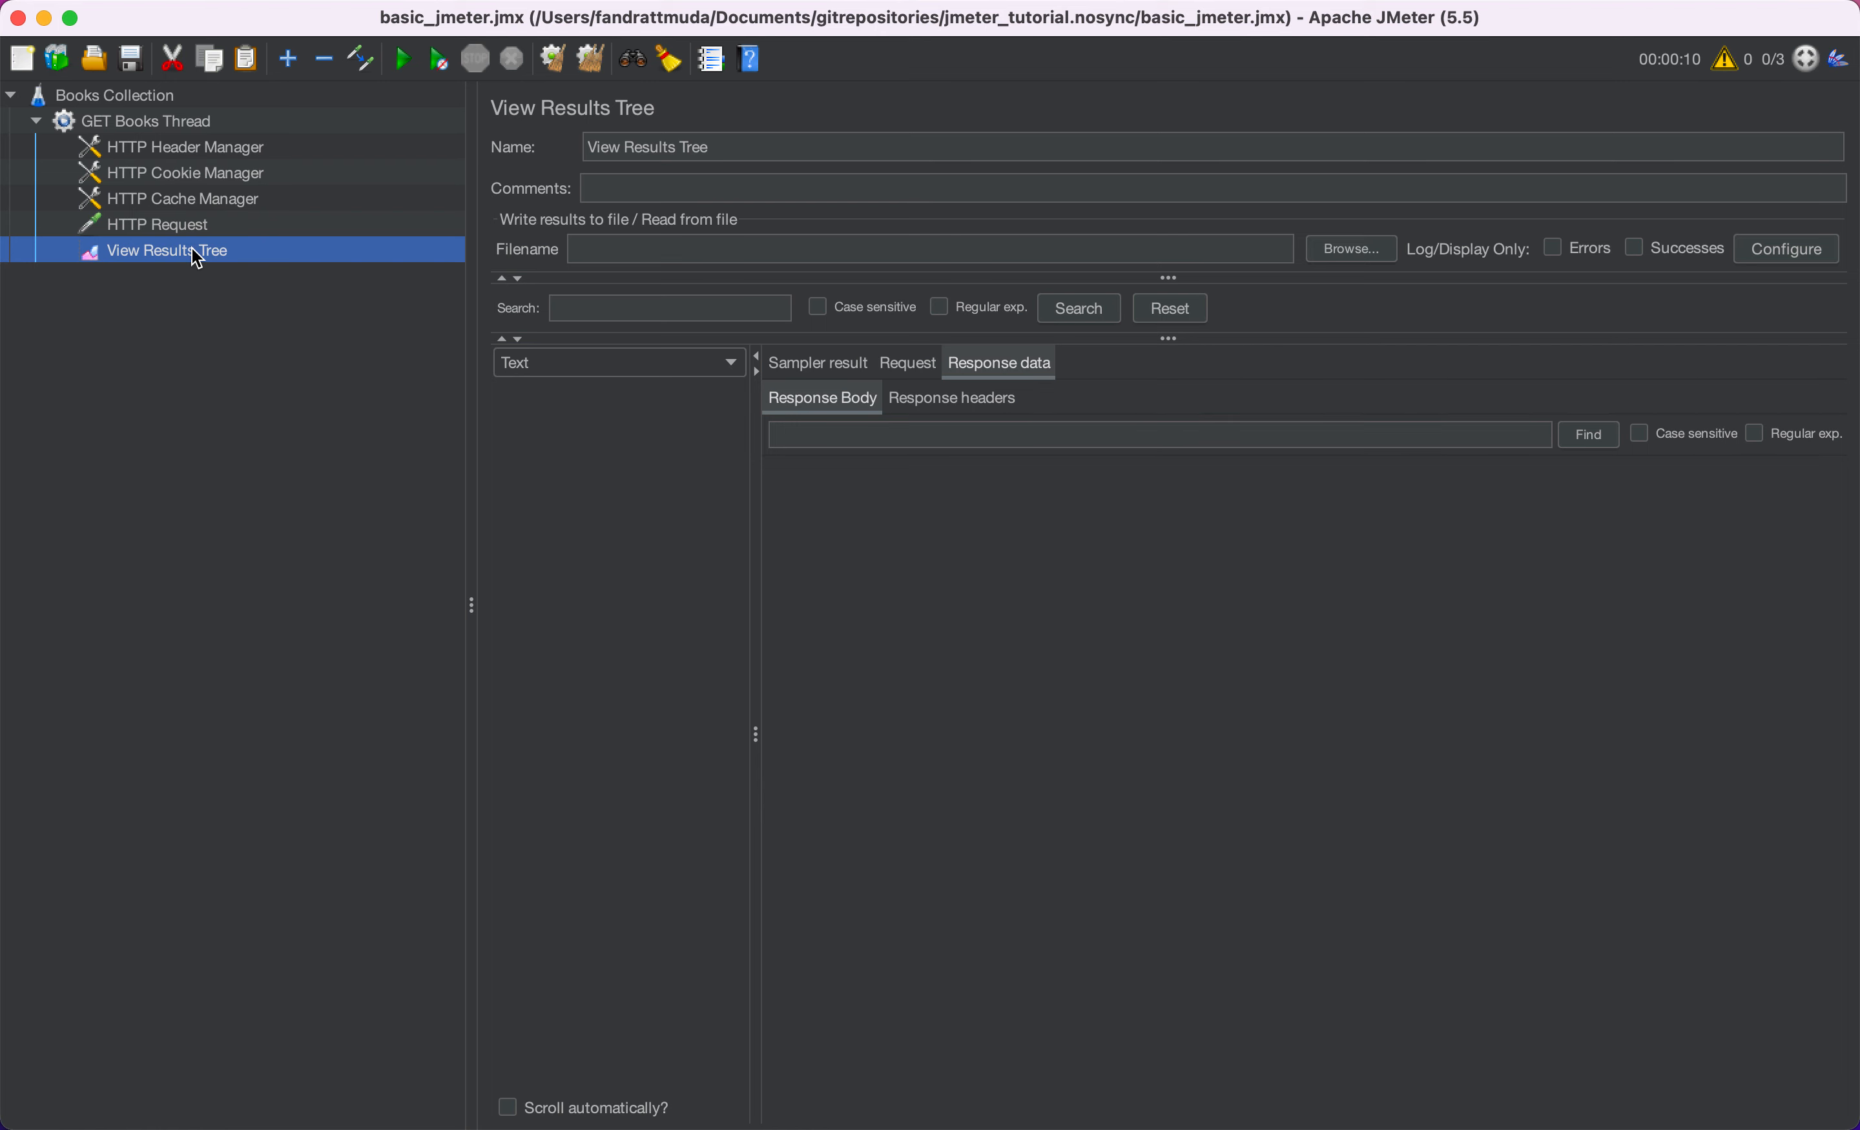
{"action": "left_click", "coordinate": [404, 65]}
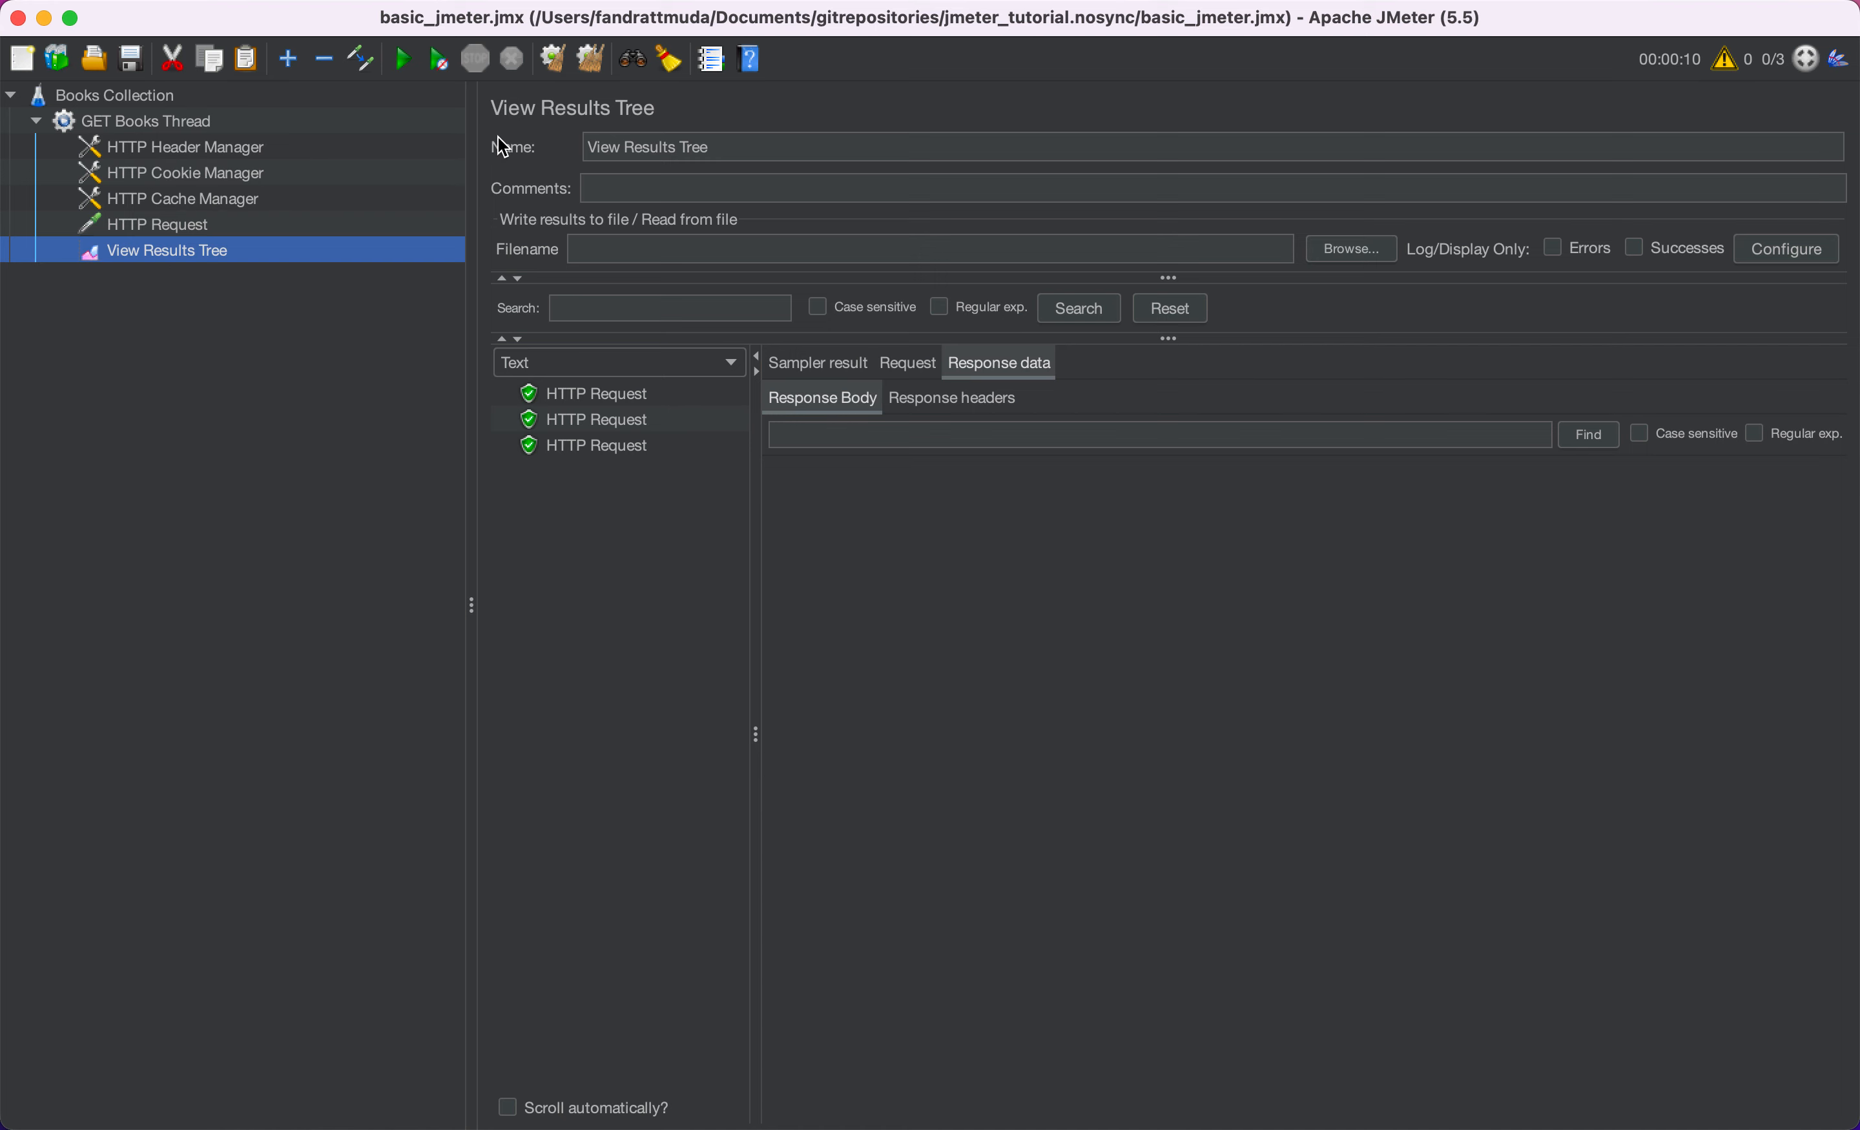
- Clear all results and set the GET Books Thread's ramp-up period to 1 second
{"action": "left_click", "coordinate": [592, 60]}
{"action": "left_click", "coordinate": [217, 124]}
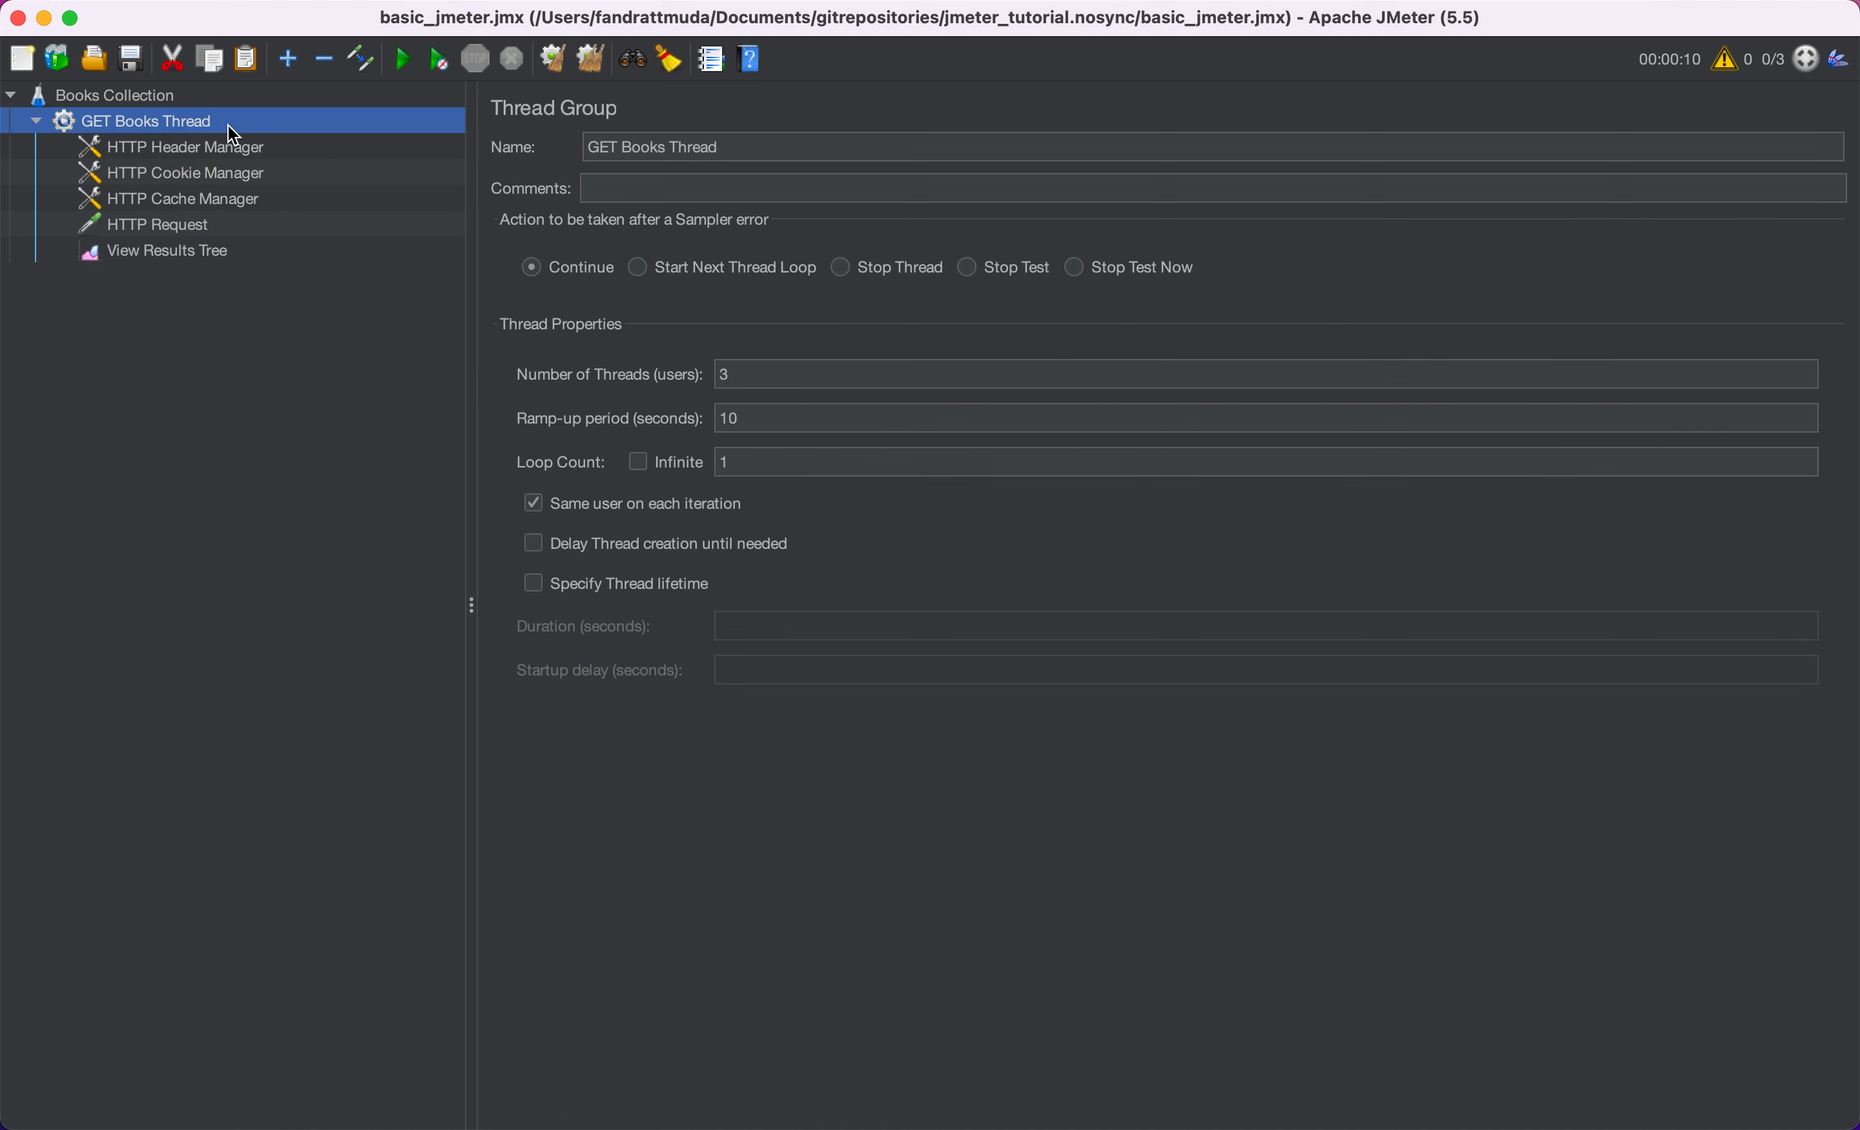
{"action": "left_click", "coordinate": [812, 425]}
{"action": "key", "text": "BackSpace"}
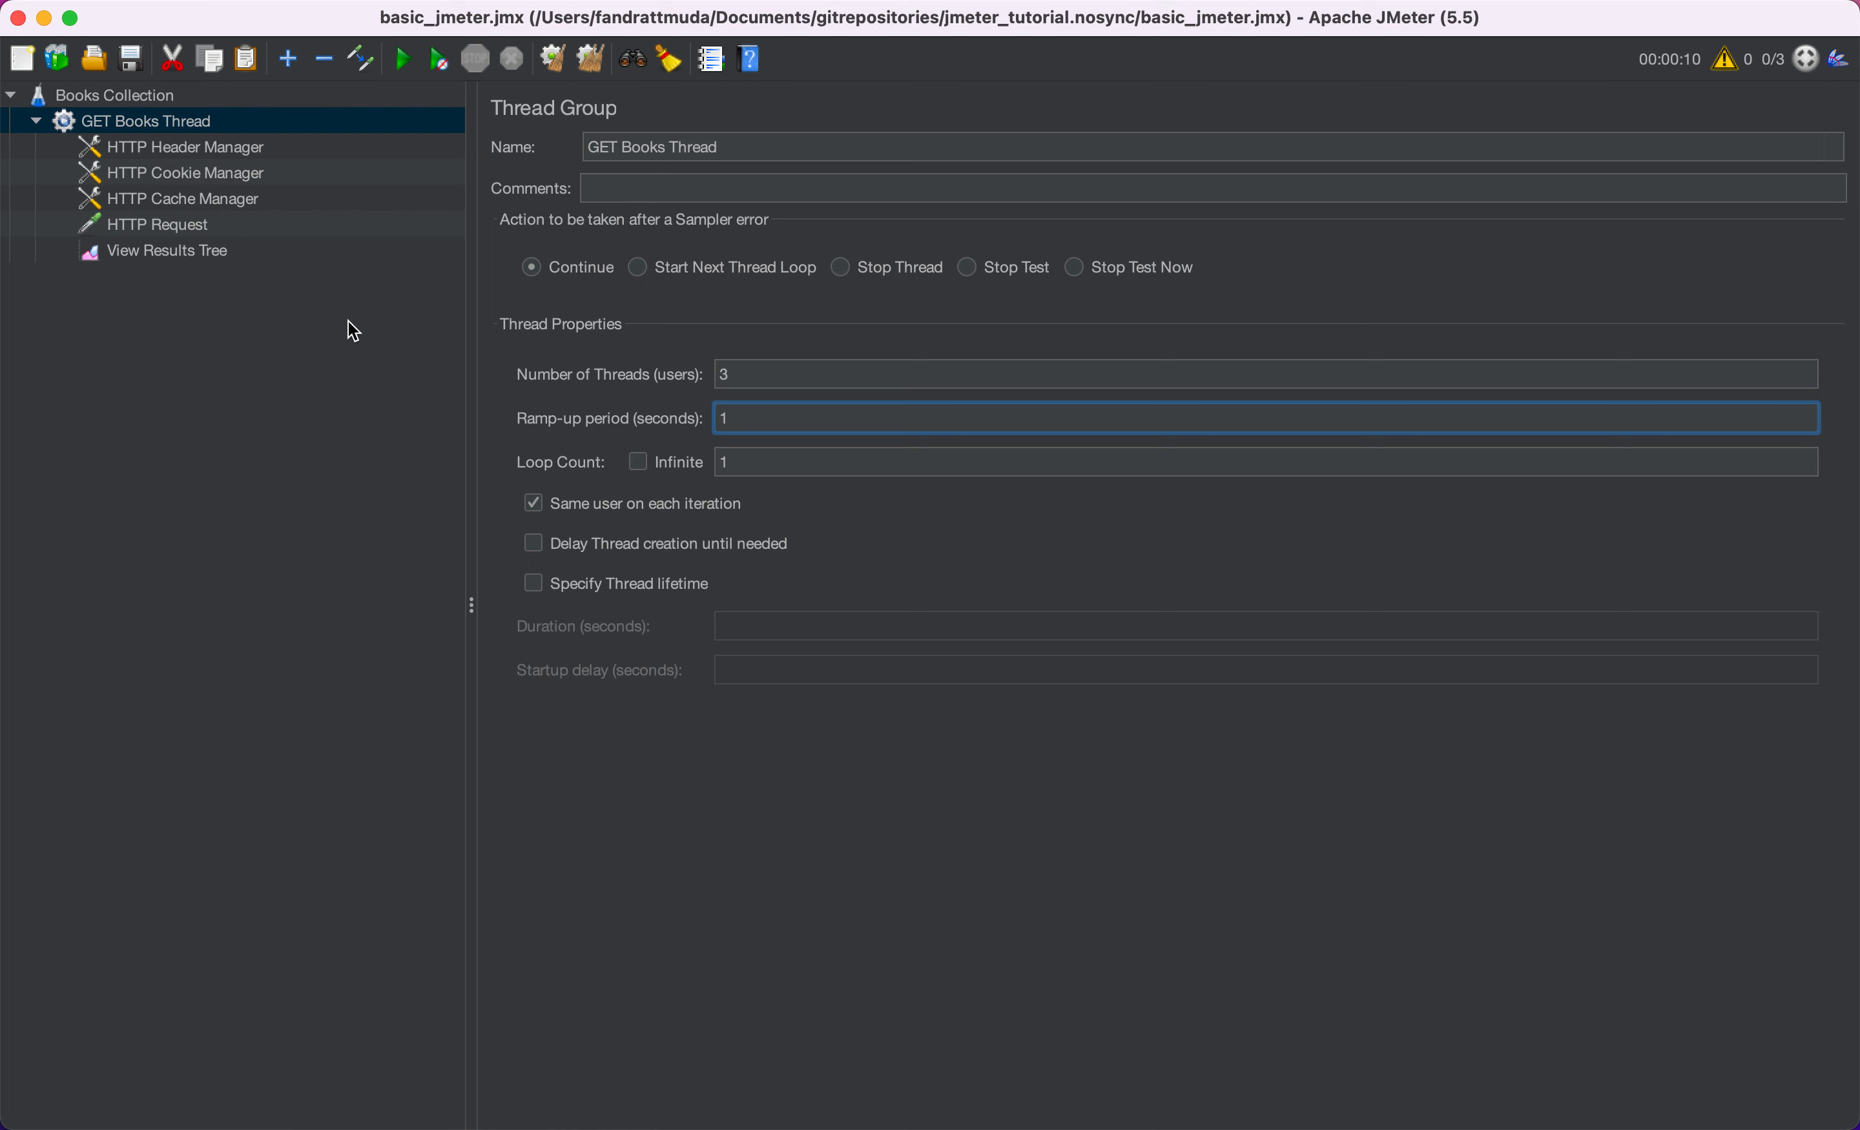
- Run the test plan twice with the View Results Tree open, clearing all results between the runs
{"action": "left_click", "coordinate": [263, 255]}
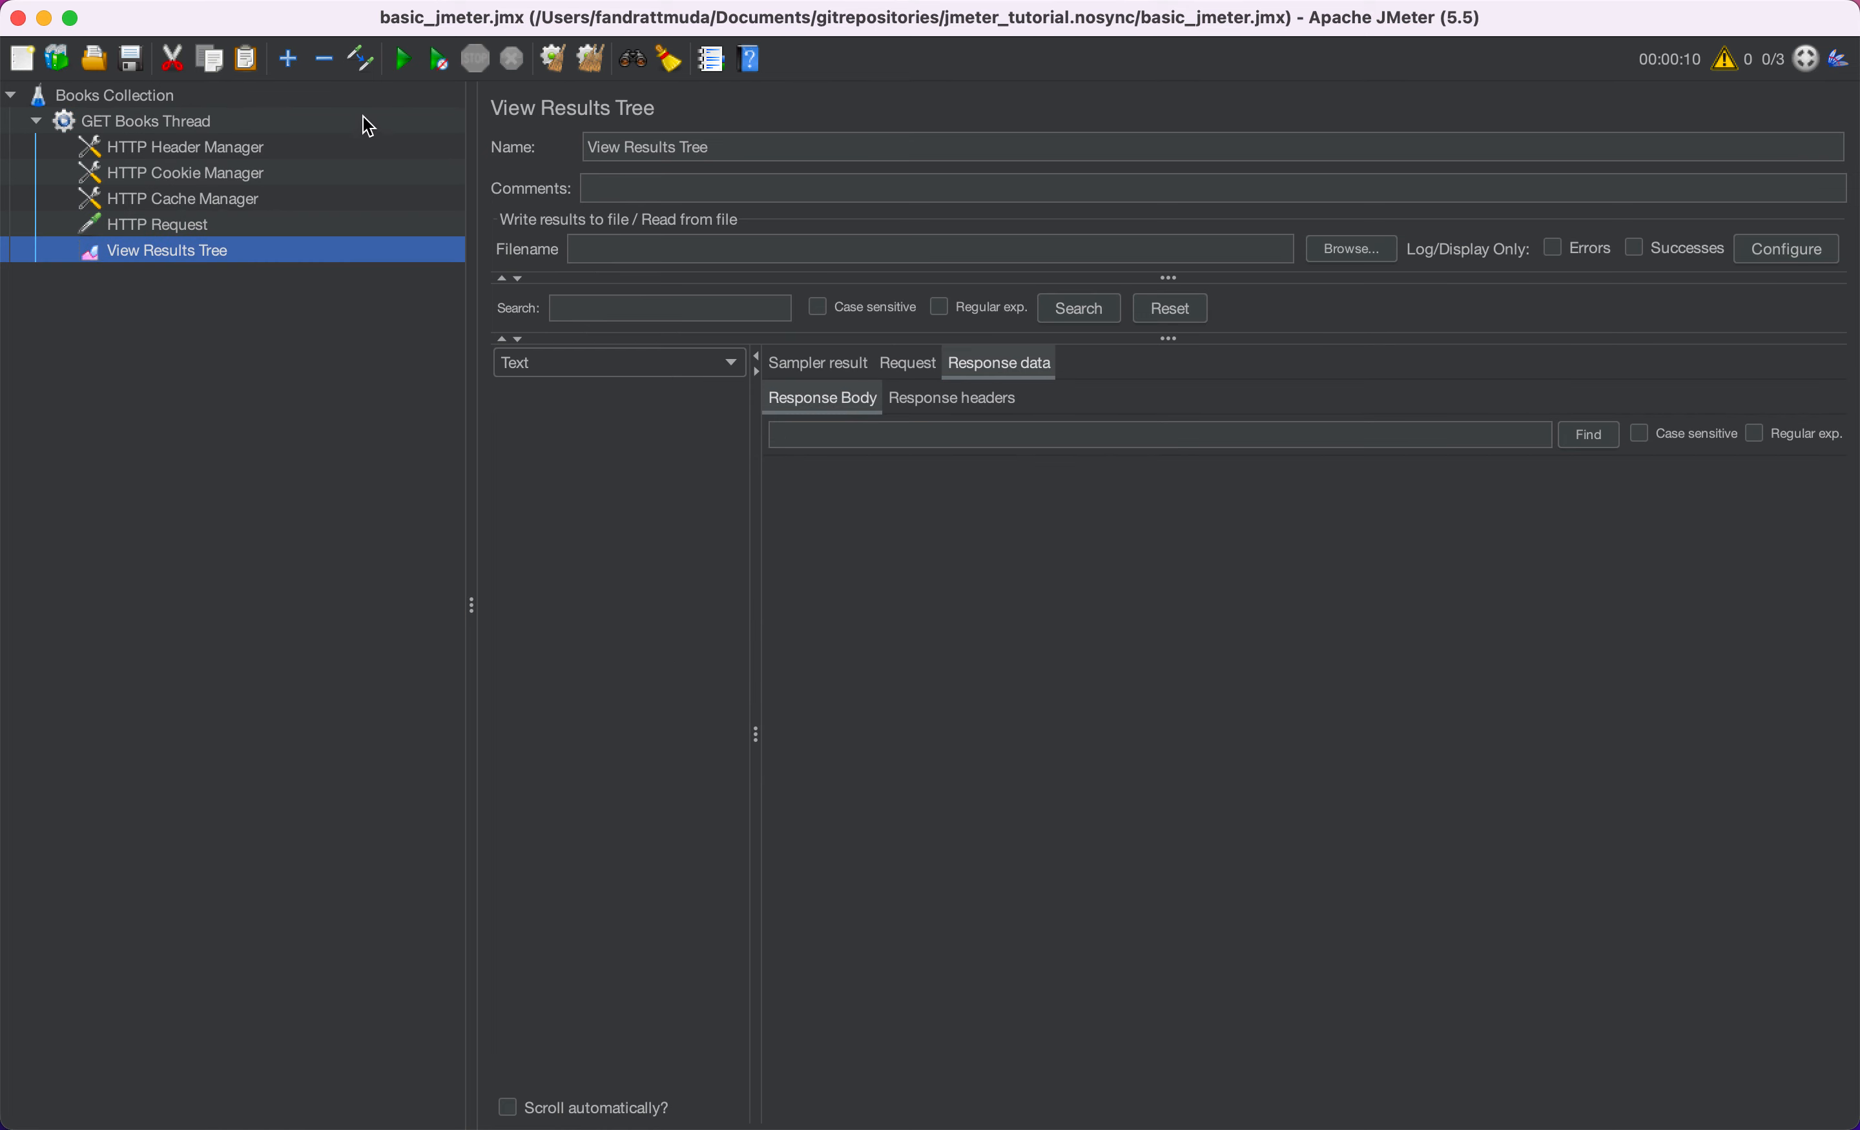
{"action": "left_click", "coordinate": [406, 67]}
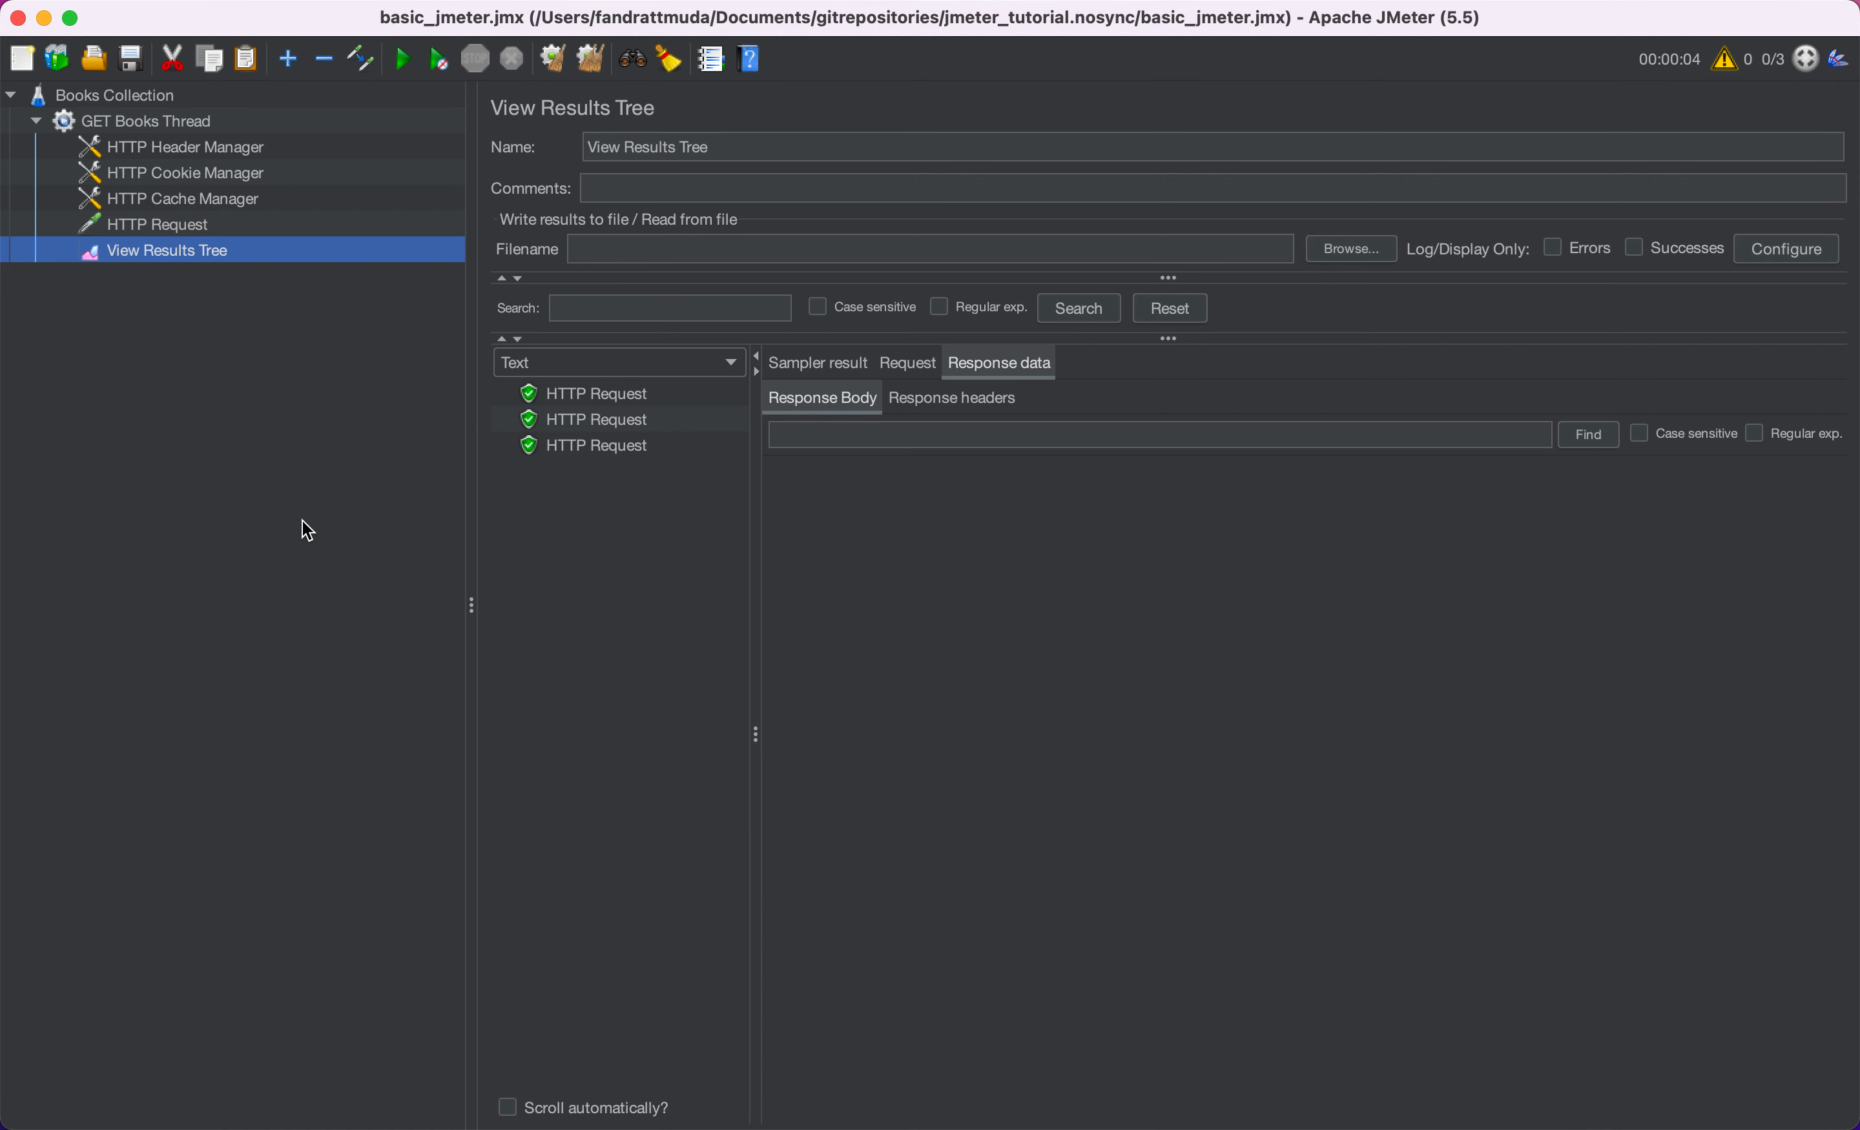
{"action": "left_click", "coordinate": [591, 59]}
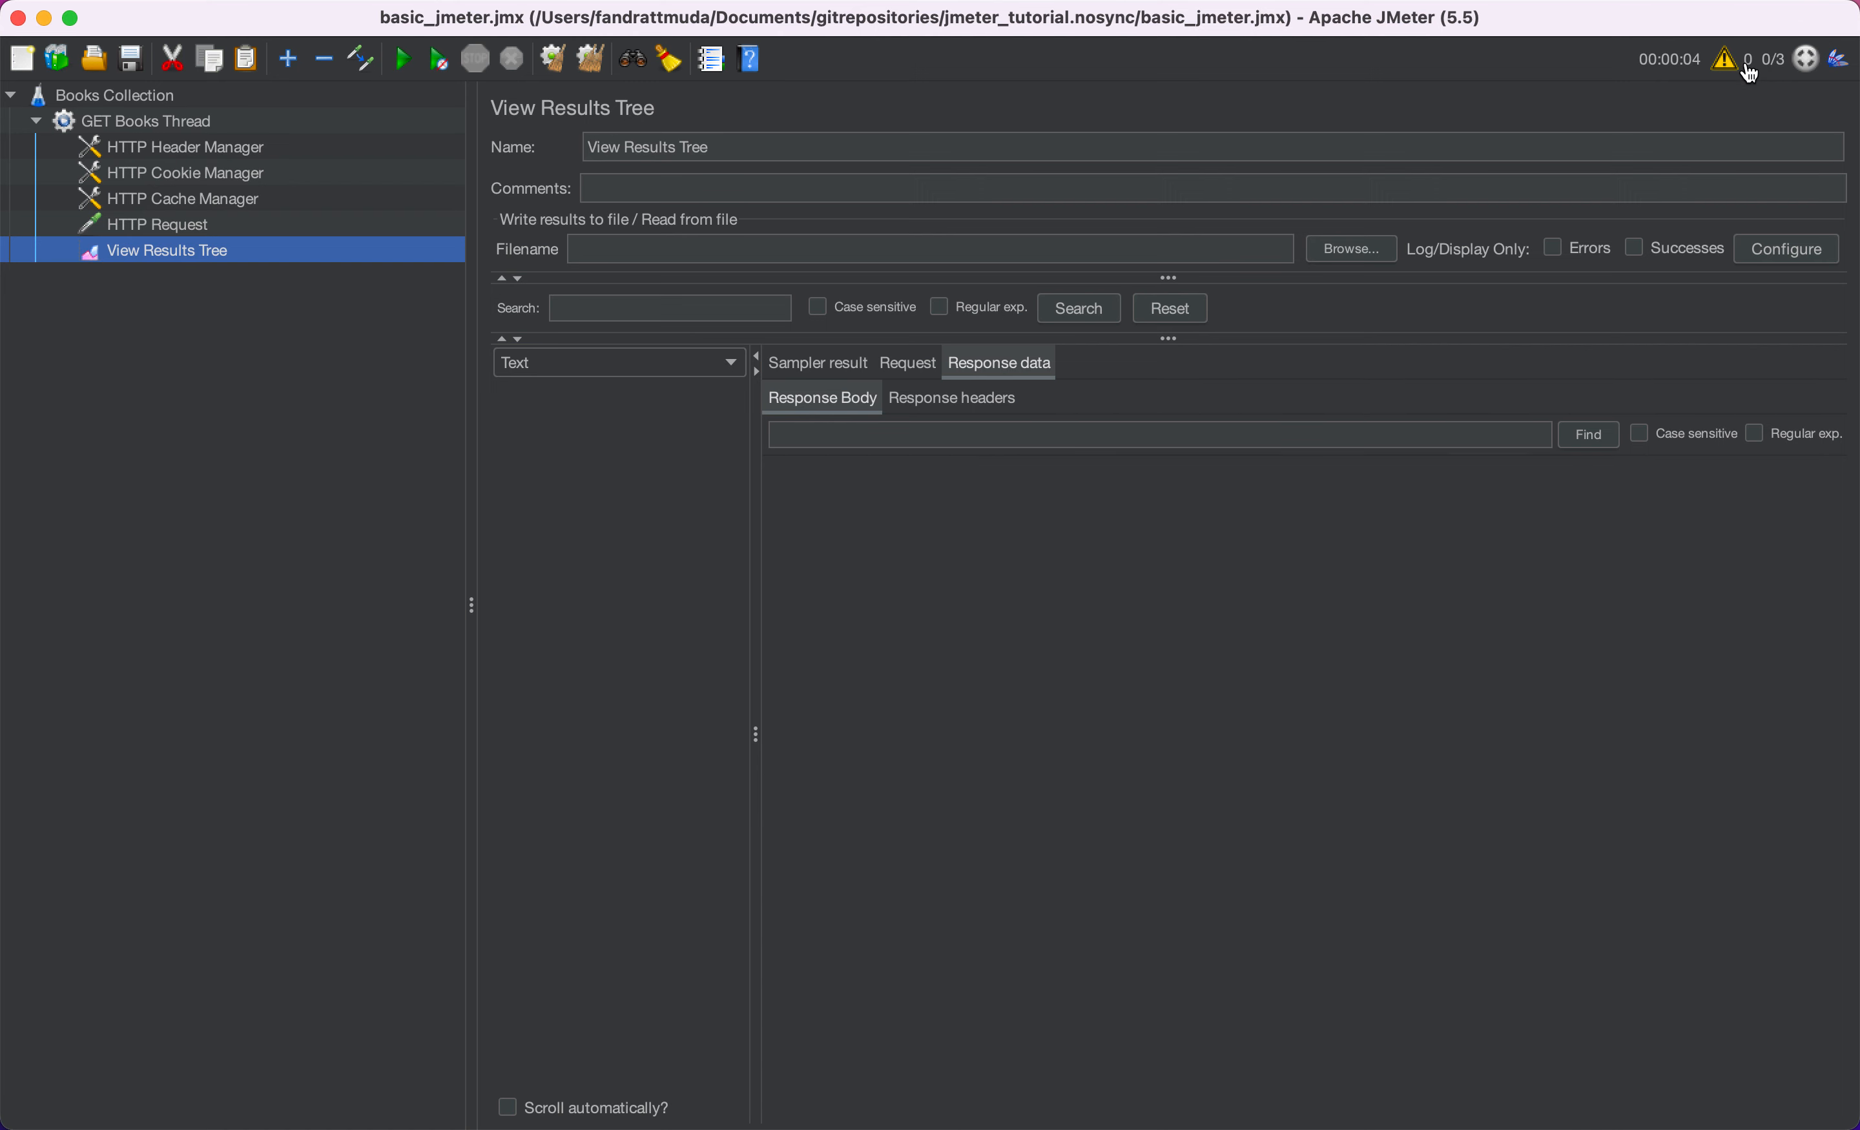
{"action": "left_click", "coordinate": [400, 61]}
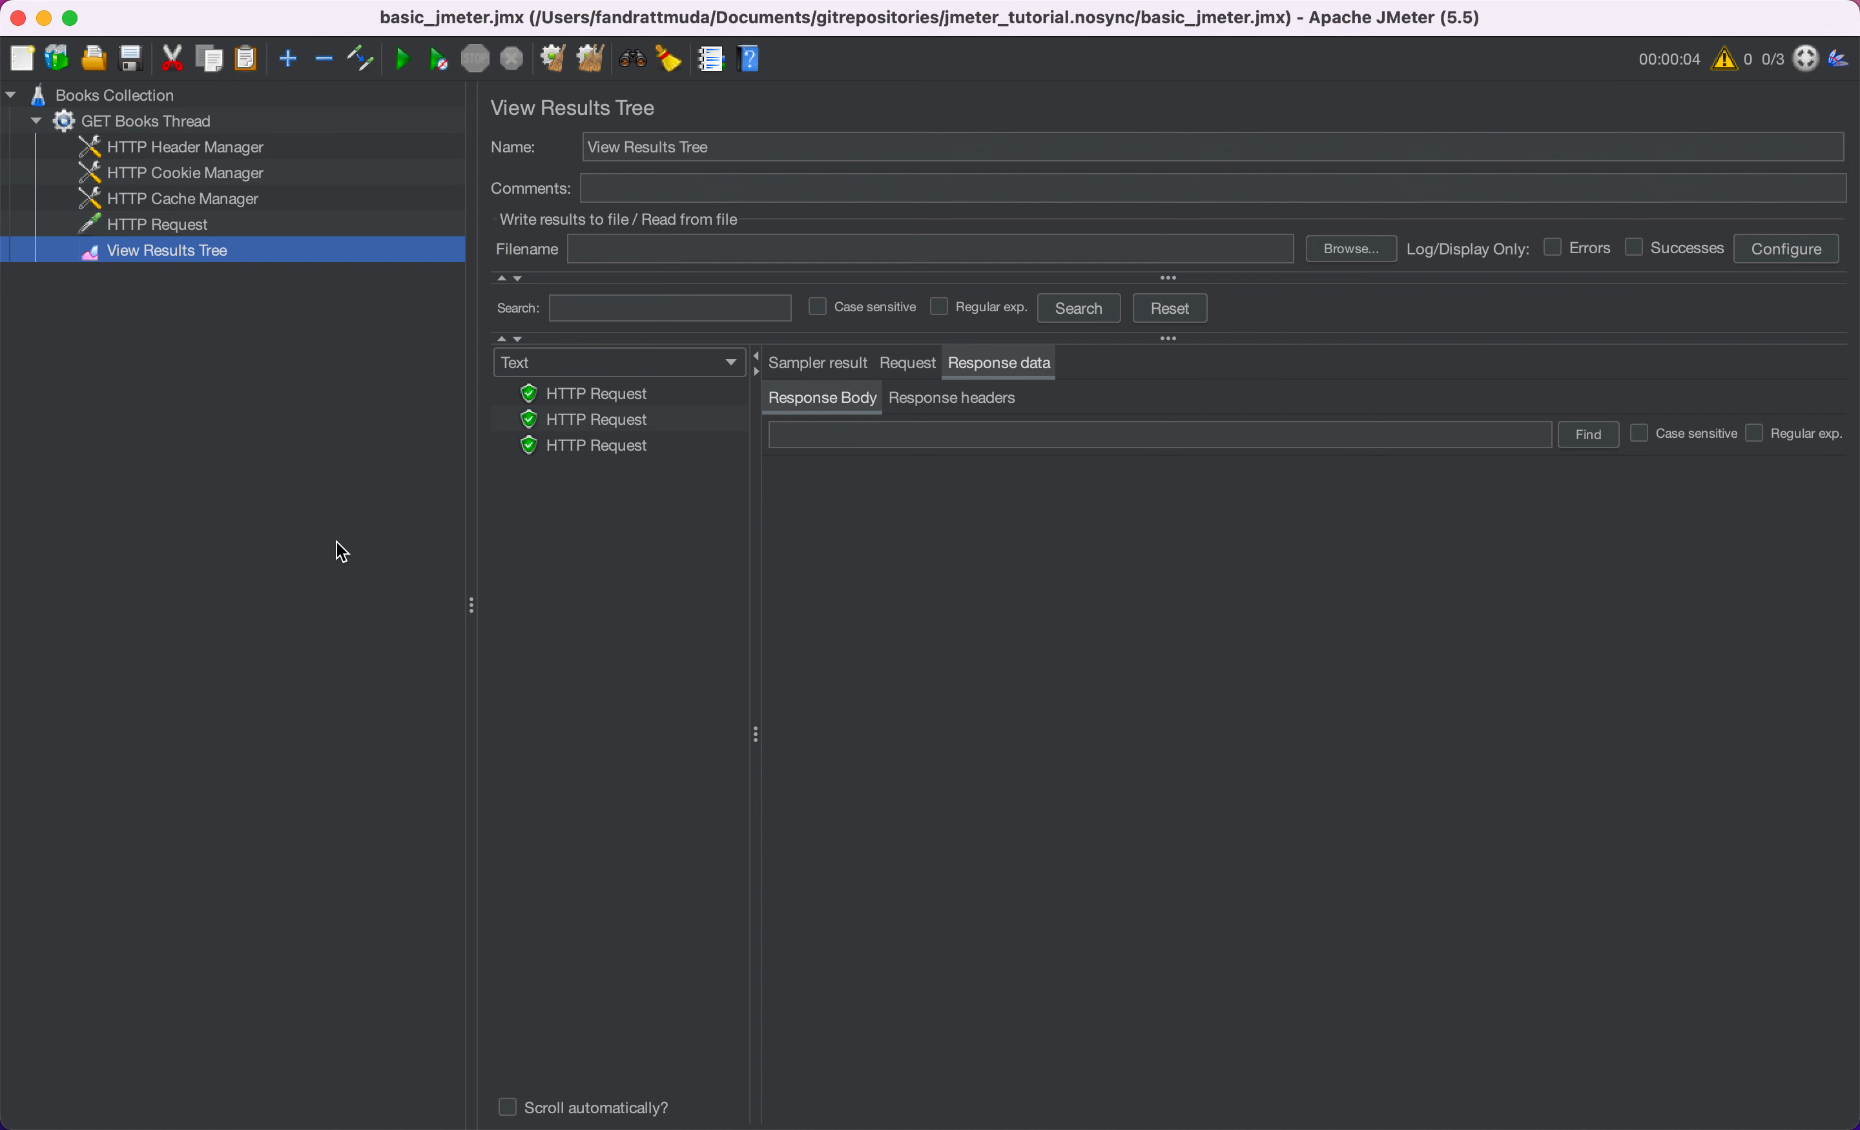
- Switch to the Swagger UI page in Safari and execute the GET /api/v1/Books request to examine its response
{"action": "key", "text": "super+Tab"}
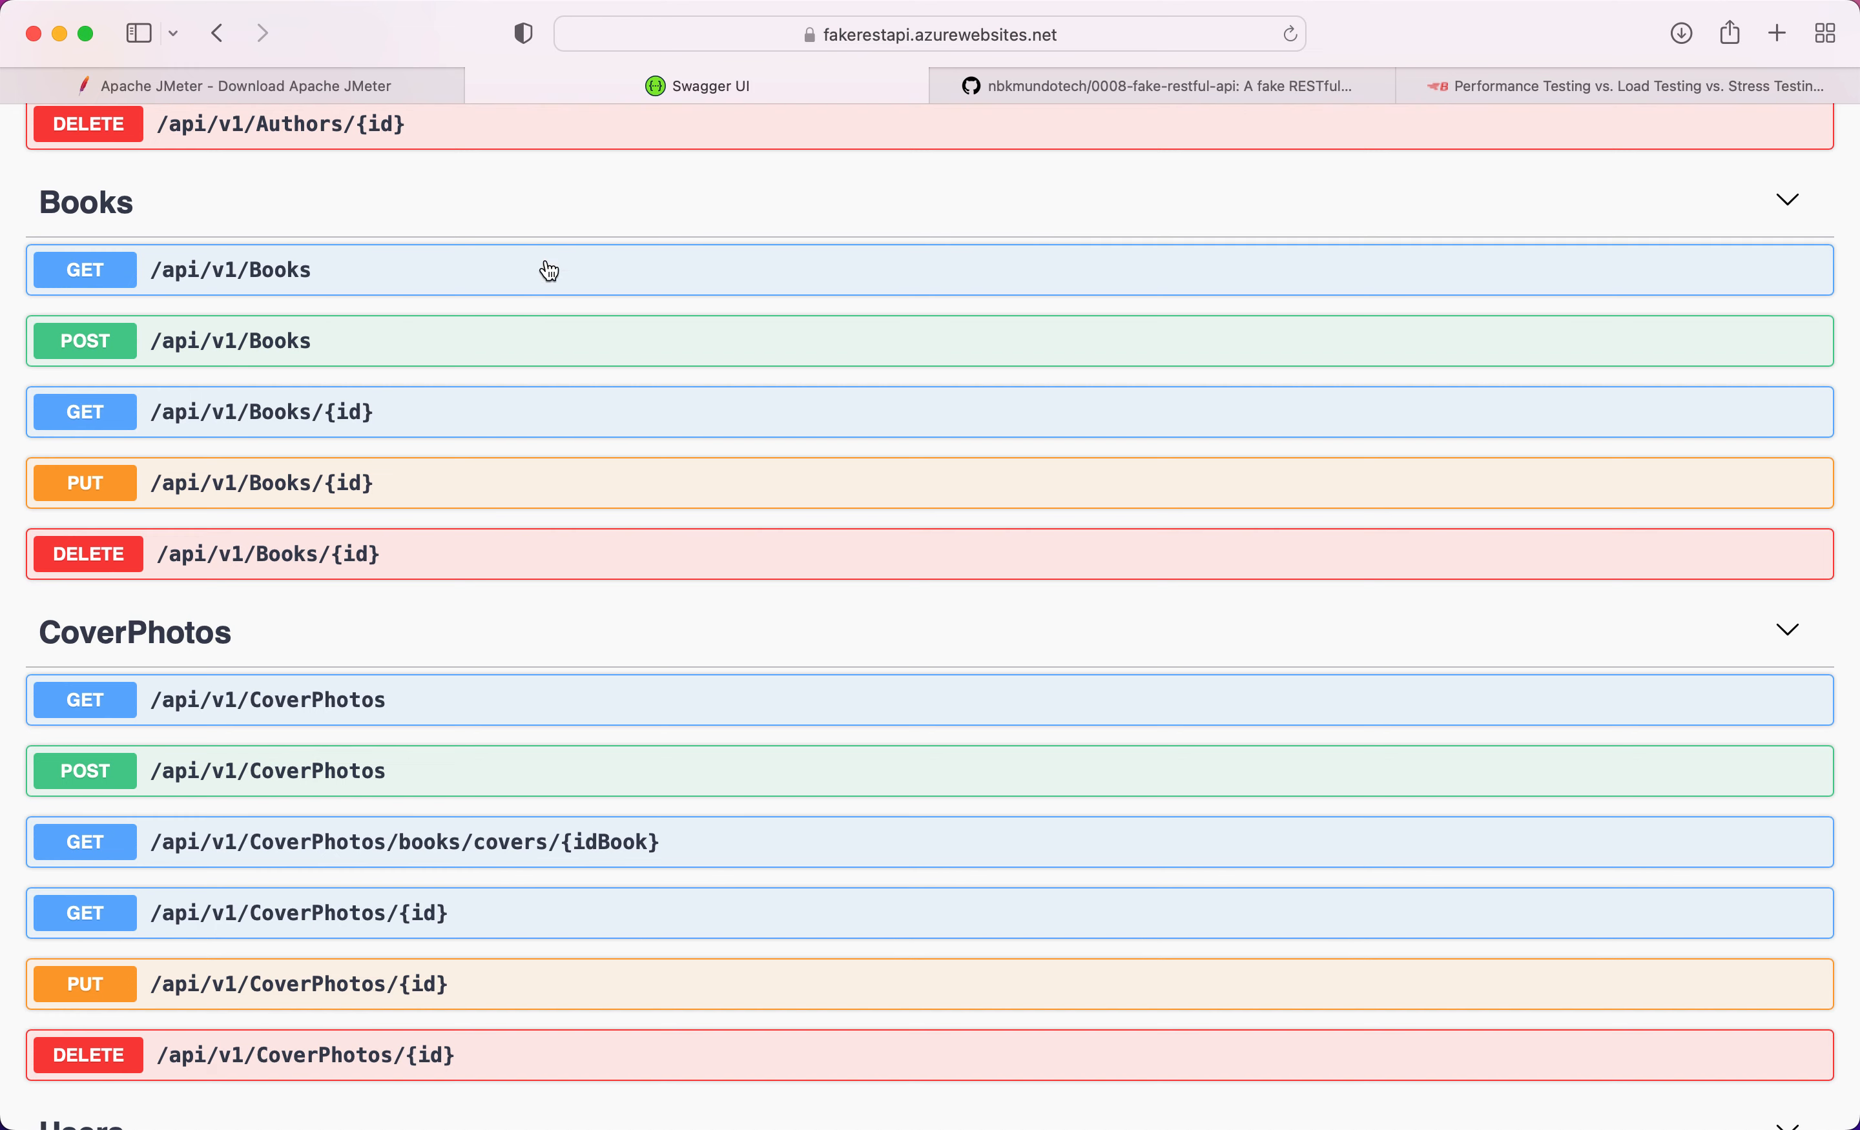
{"action": "left_click", "coordinate": [575, 297]}
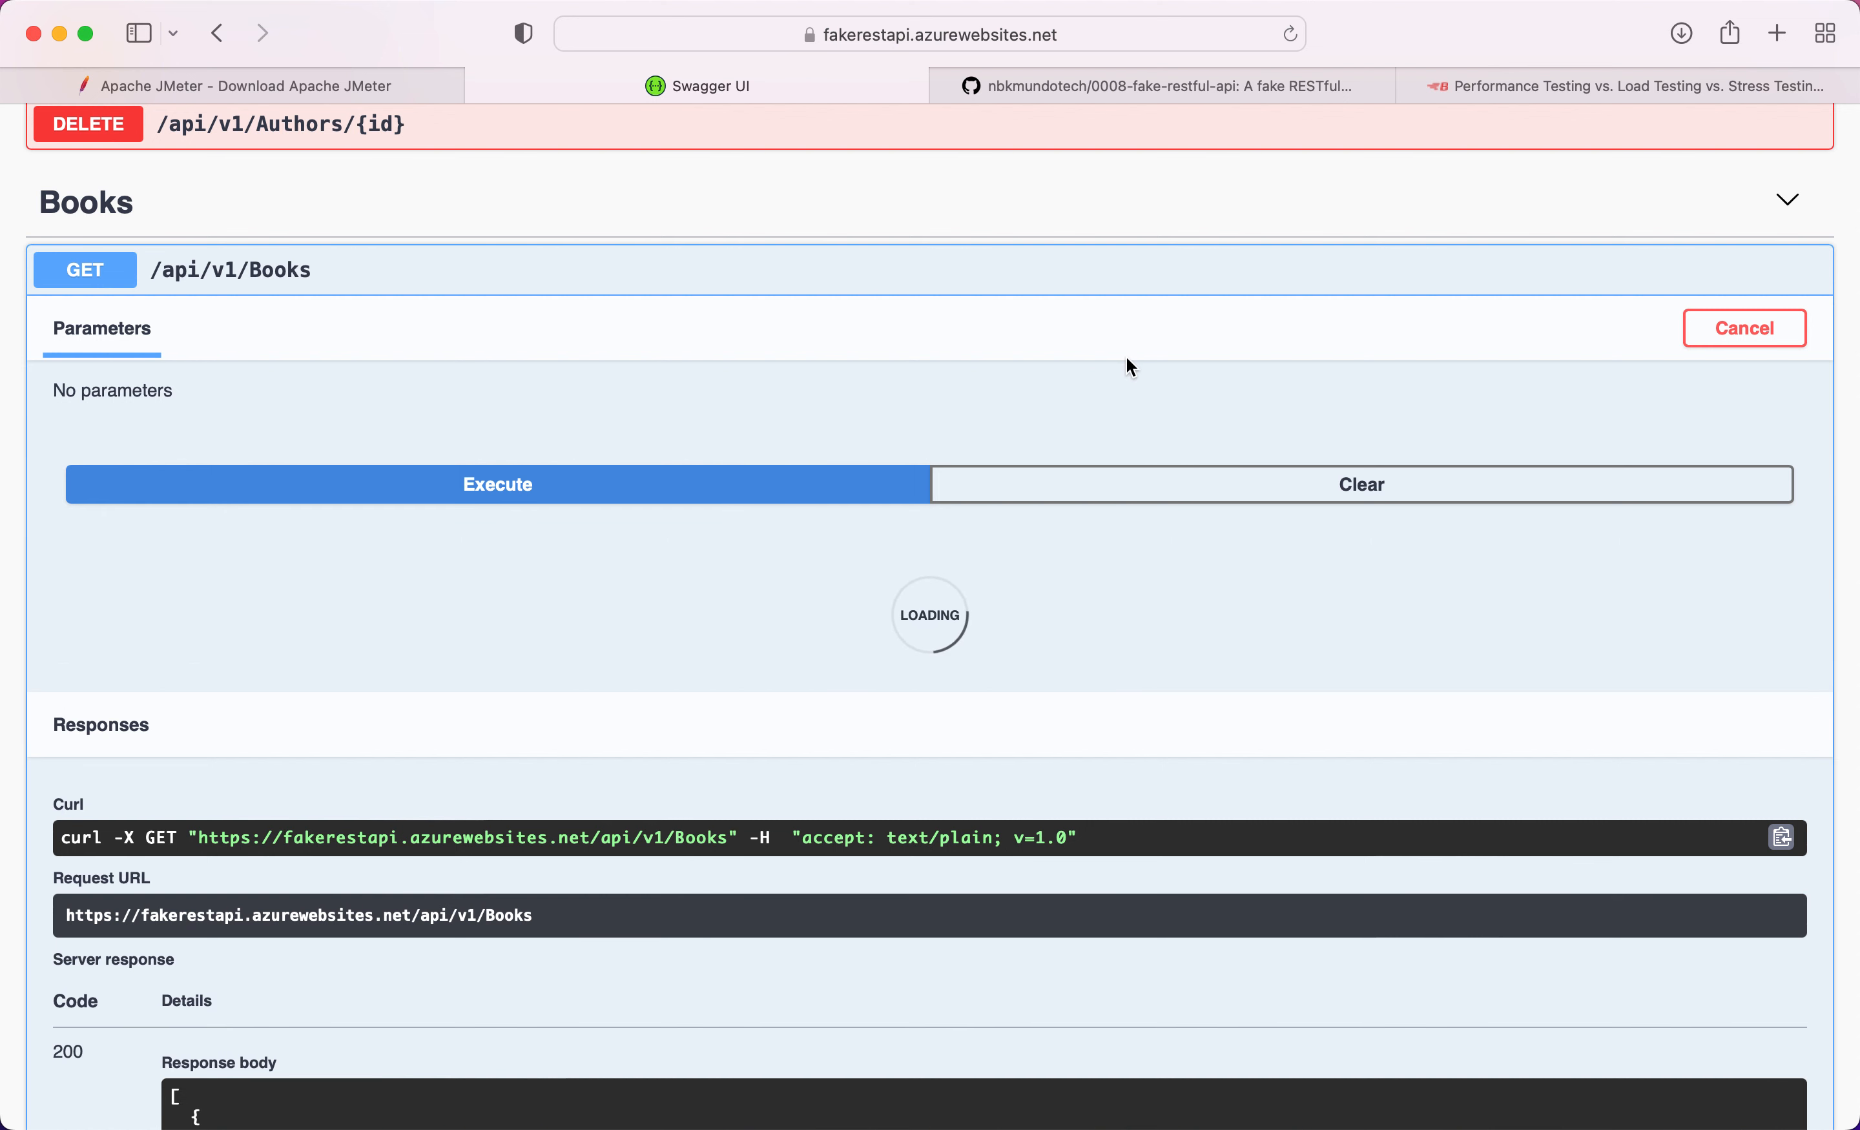
{"action": "scroll", "coordinate": [1102, 590], "scroll_direction": "down", "scroll_amount": 10}
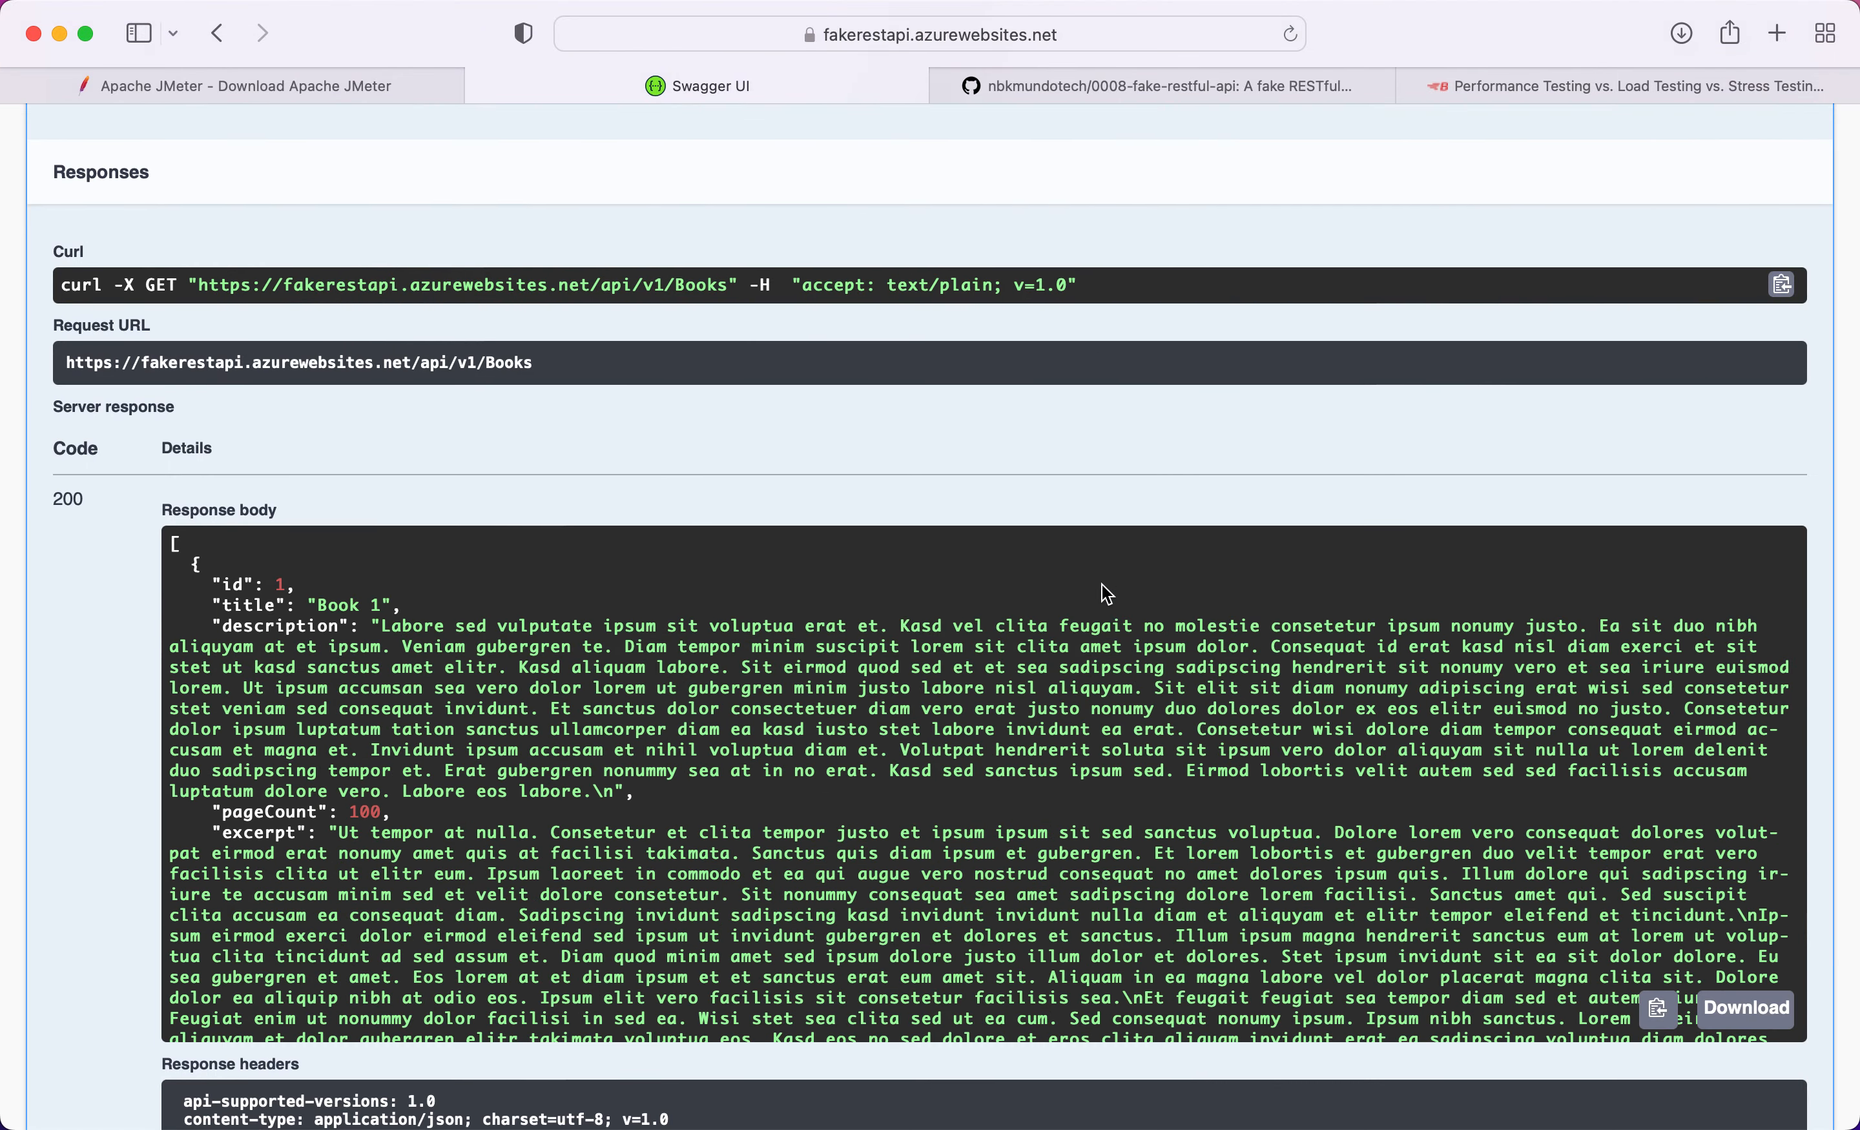
{"action": "scroll", "coordinate": [1107, 594], "scroll_direction": "up", "scroll_amount": 2}
{"action": "scroll", "coordinate": [1109, 445], "scroll_direction": "up", "scroll_amount": 5}
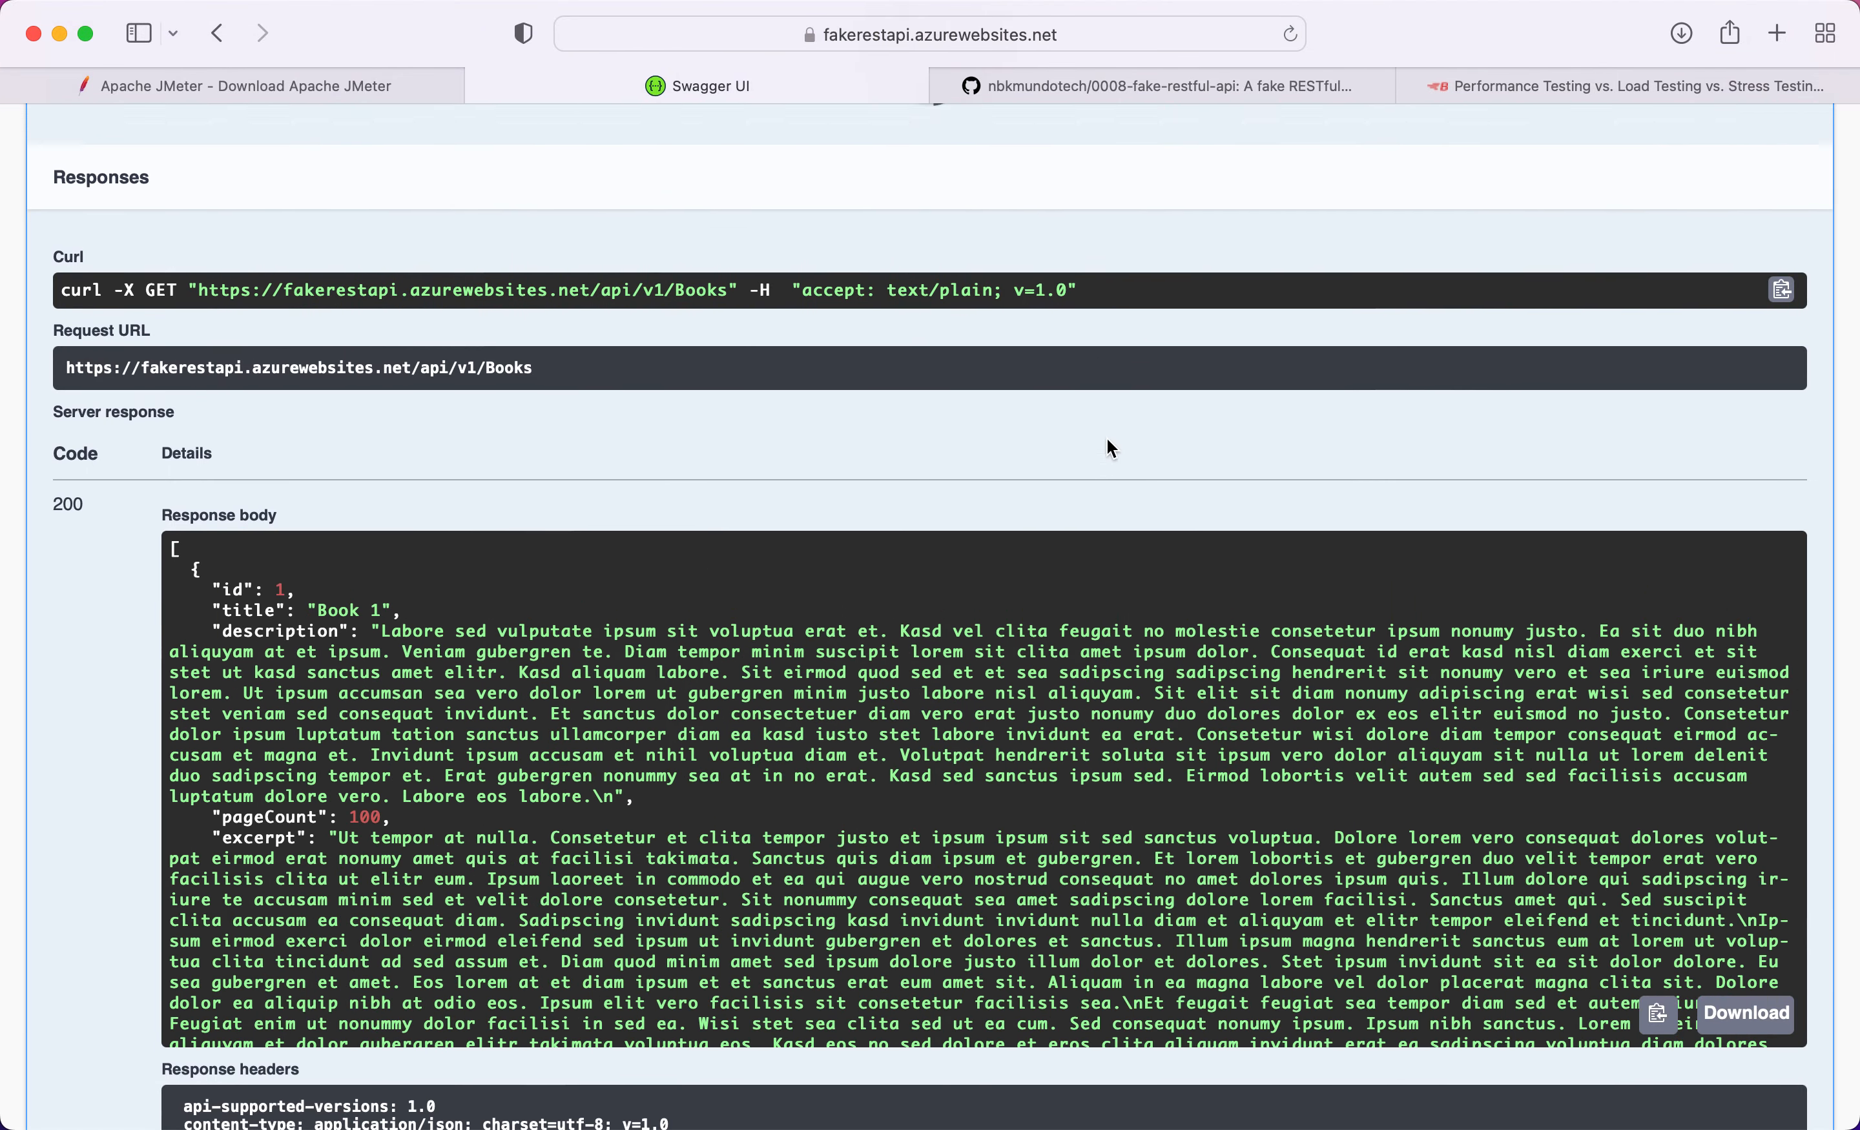
{"action": "scroll", "coordinate": [956, 277], "scroll_direction": "up", "scroll_amount": 2}
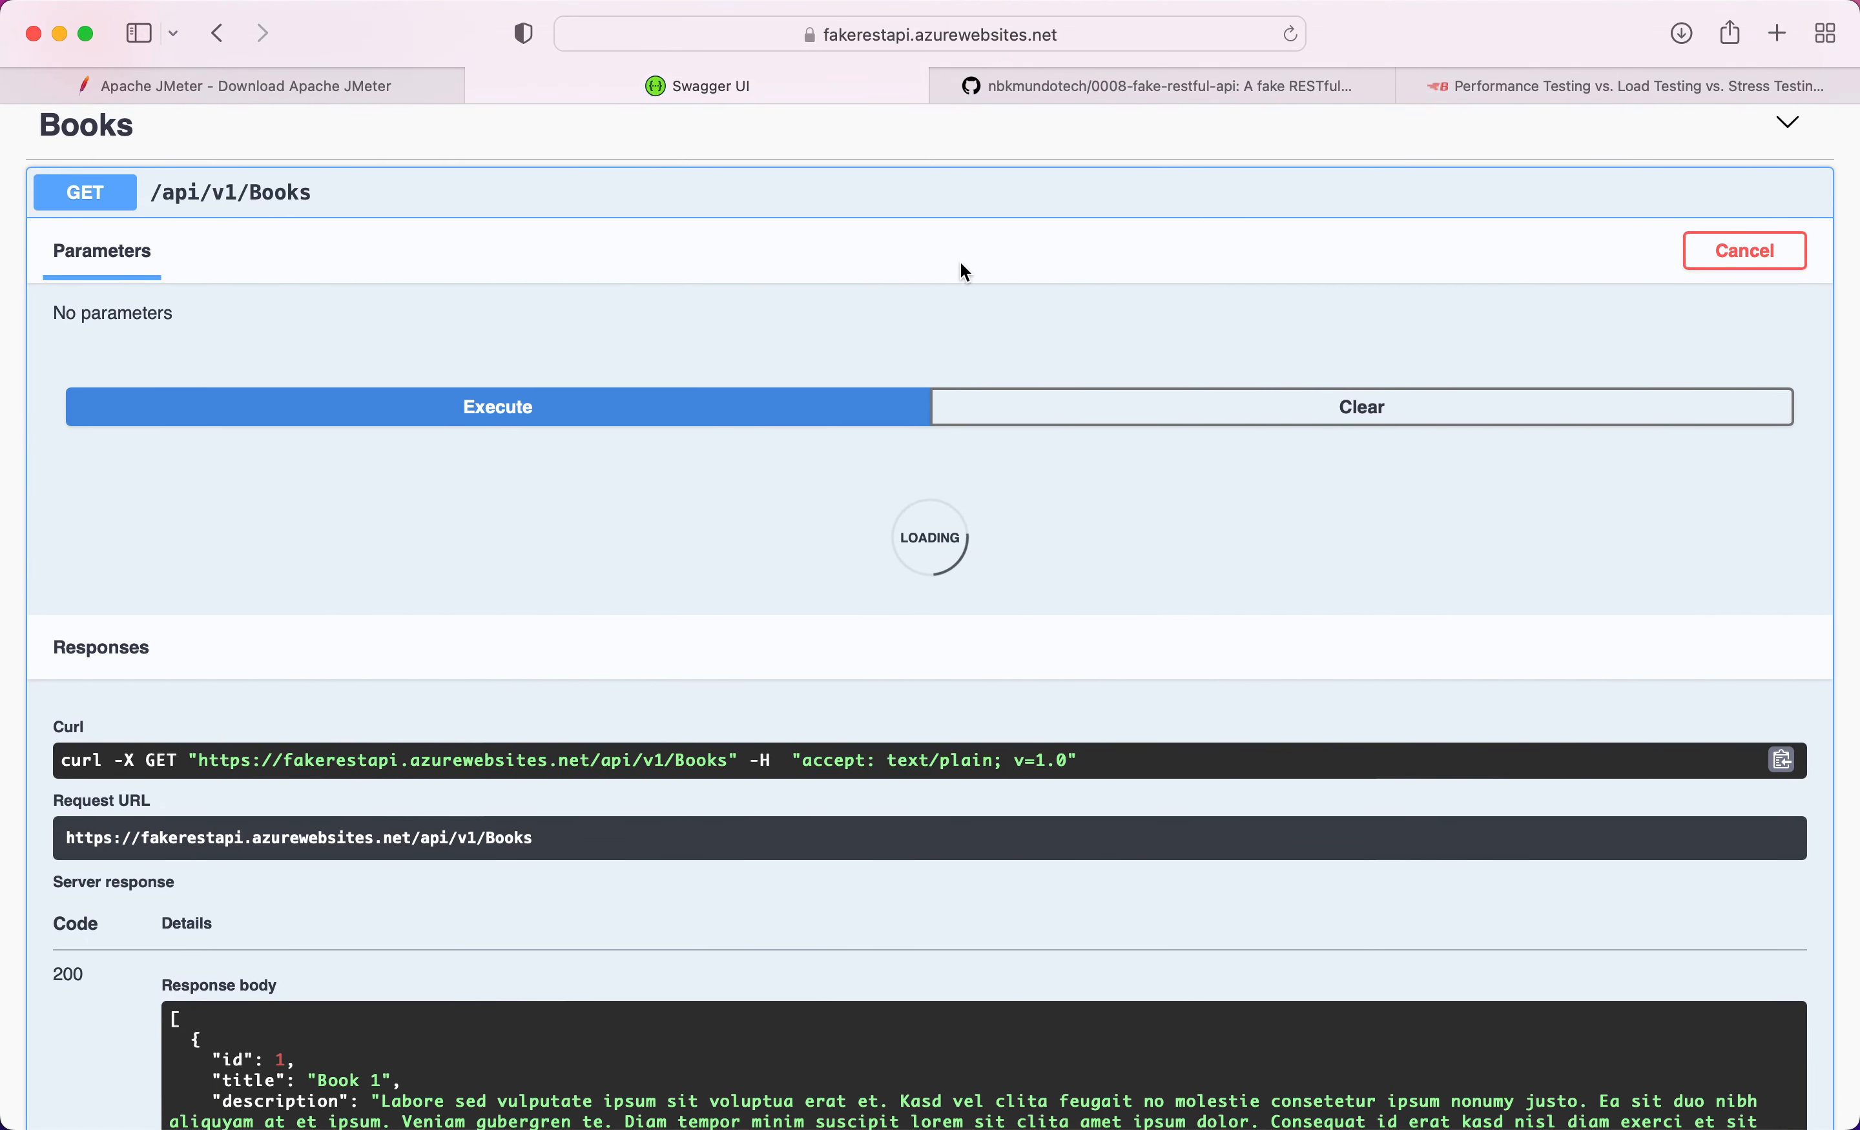
- Switch back to JMeter, clear all results, and set the GET Books Thread's ramp-up period to 10 seconds
{"action": "key", "text": "super+Tab"}
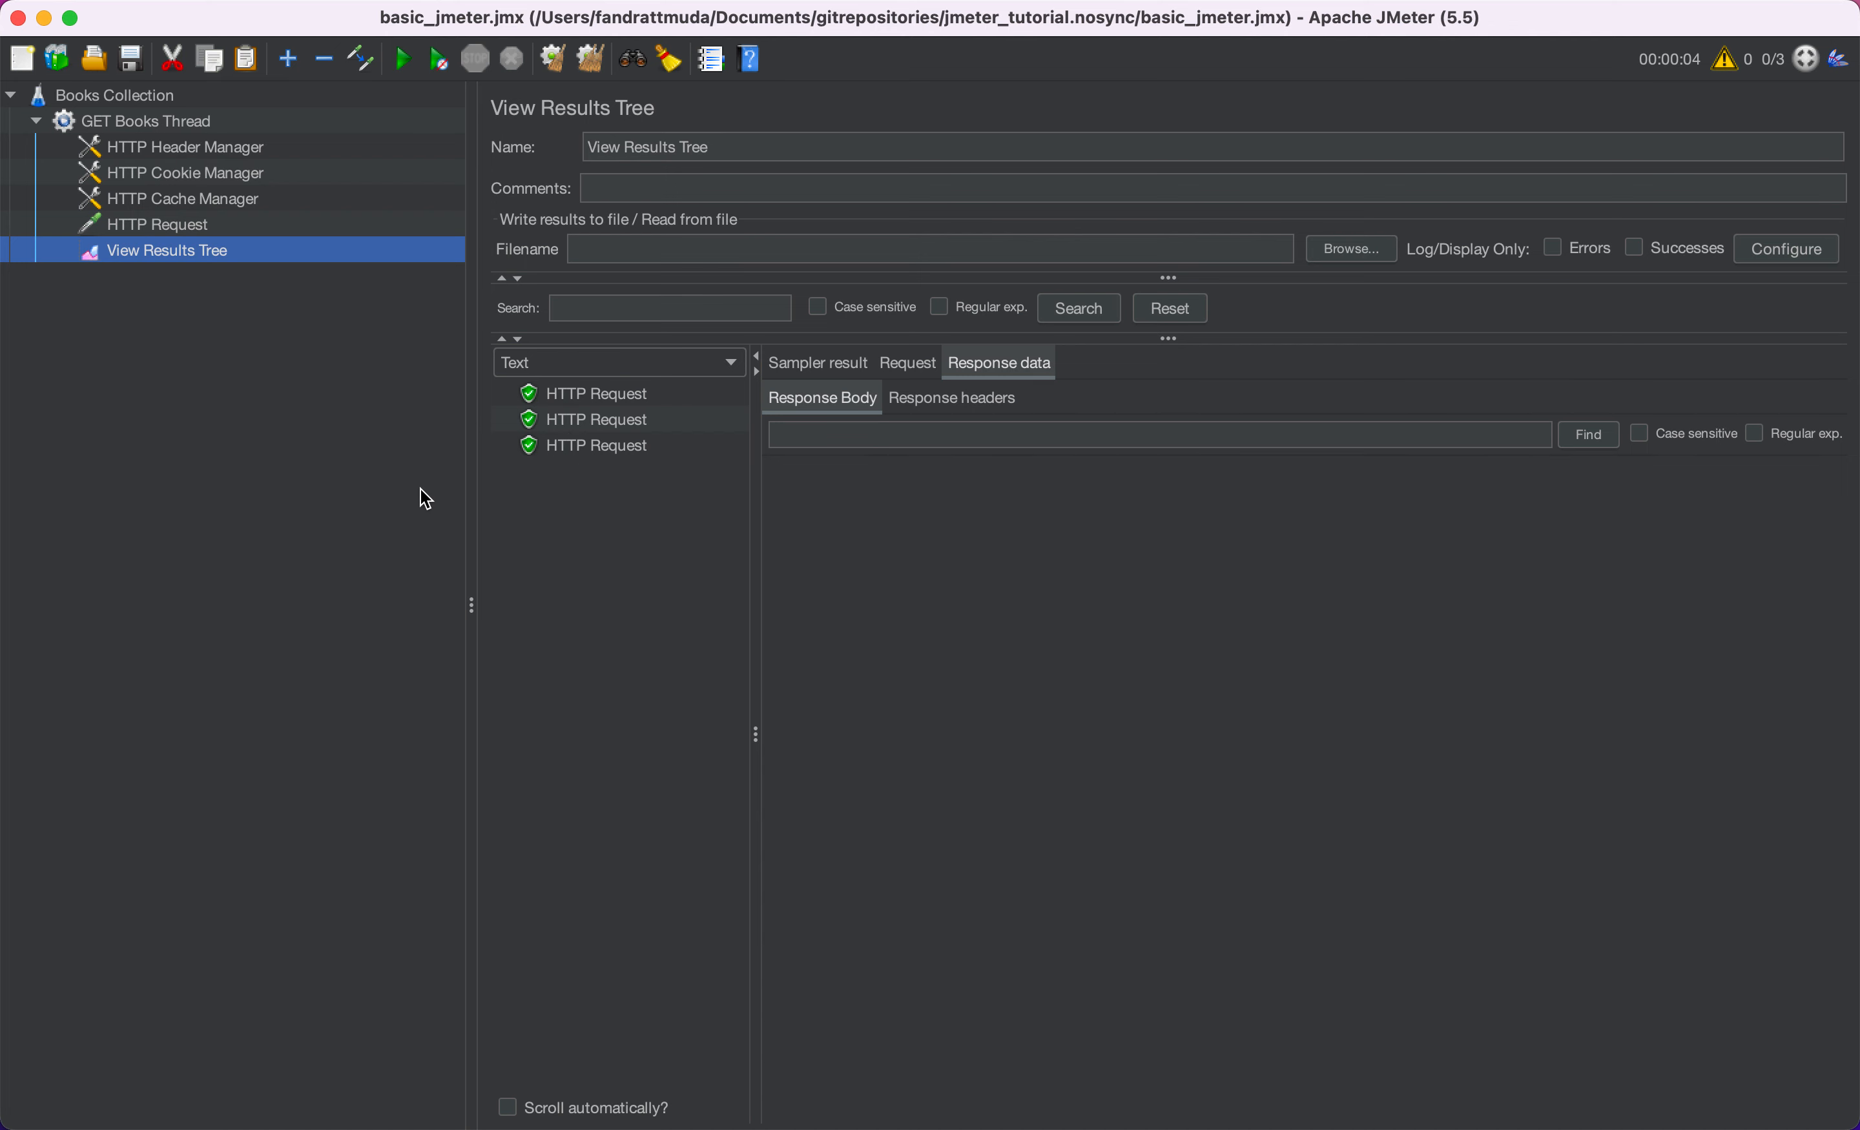
{"action": "left_click", "coordinate": [588, 58]}
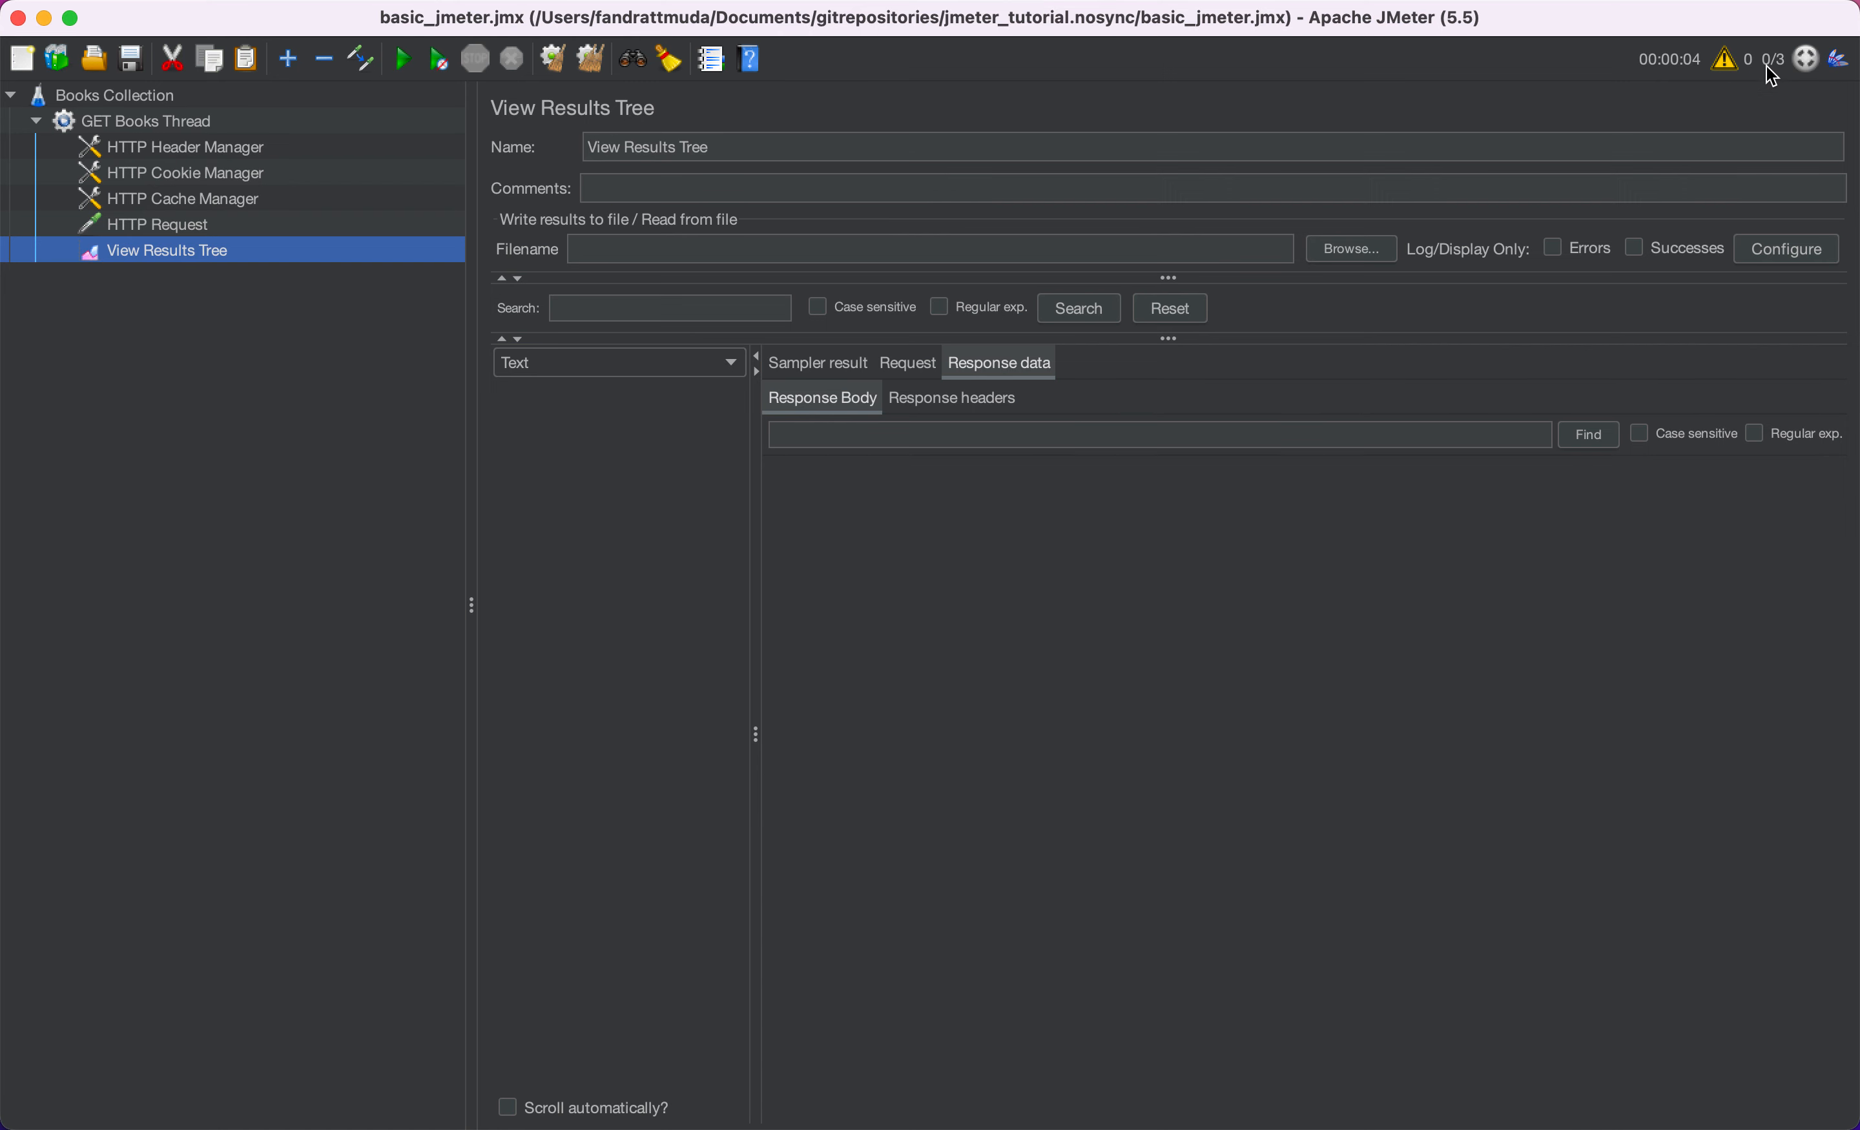
{"action": "left_click", "coordinate": [275, 119]}
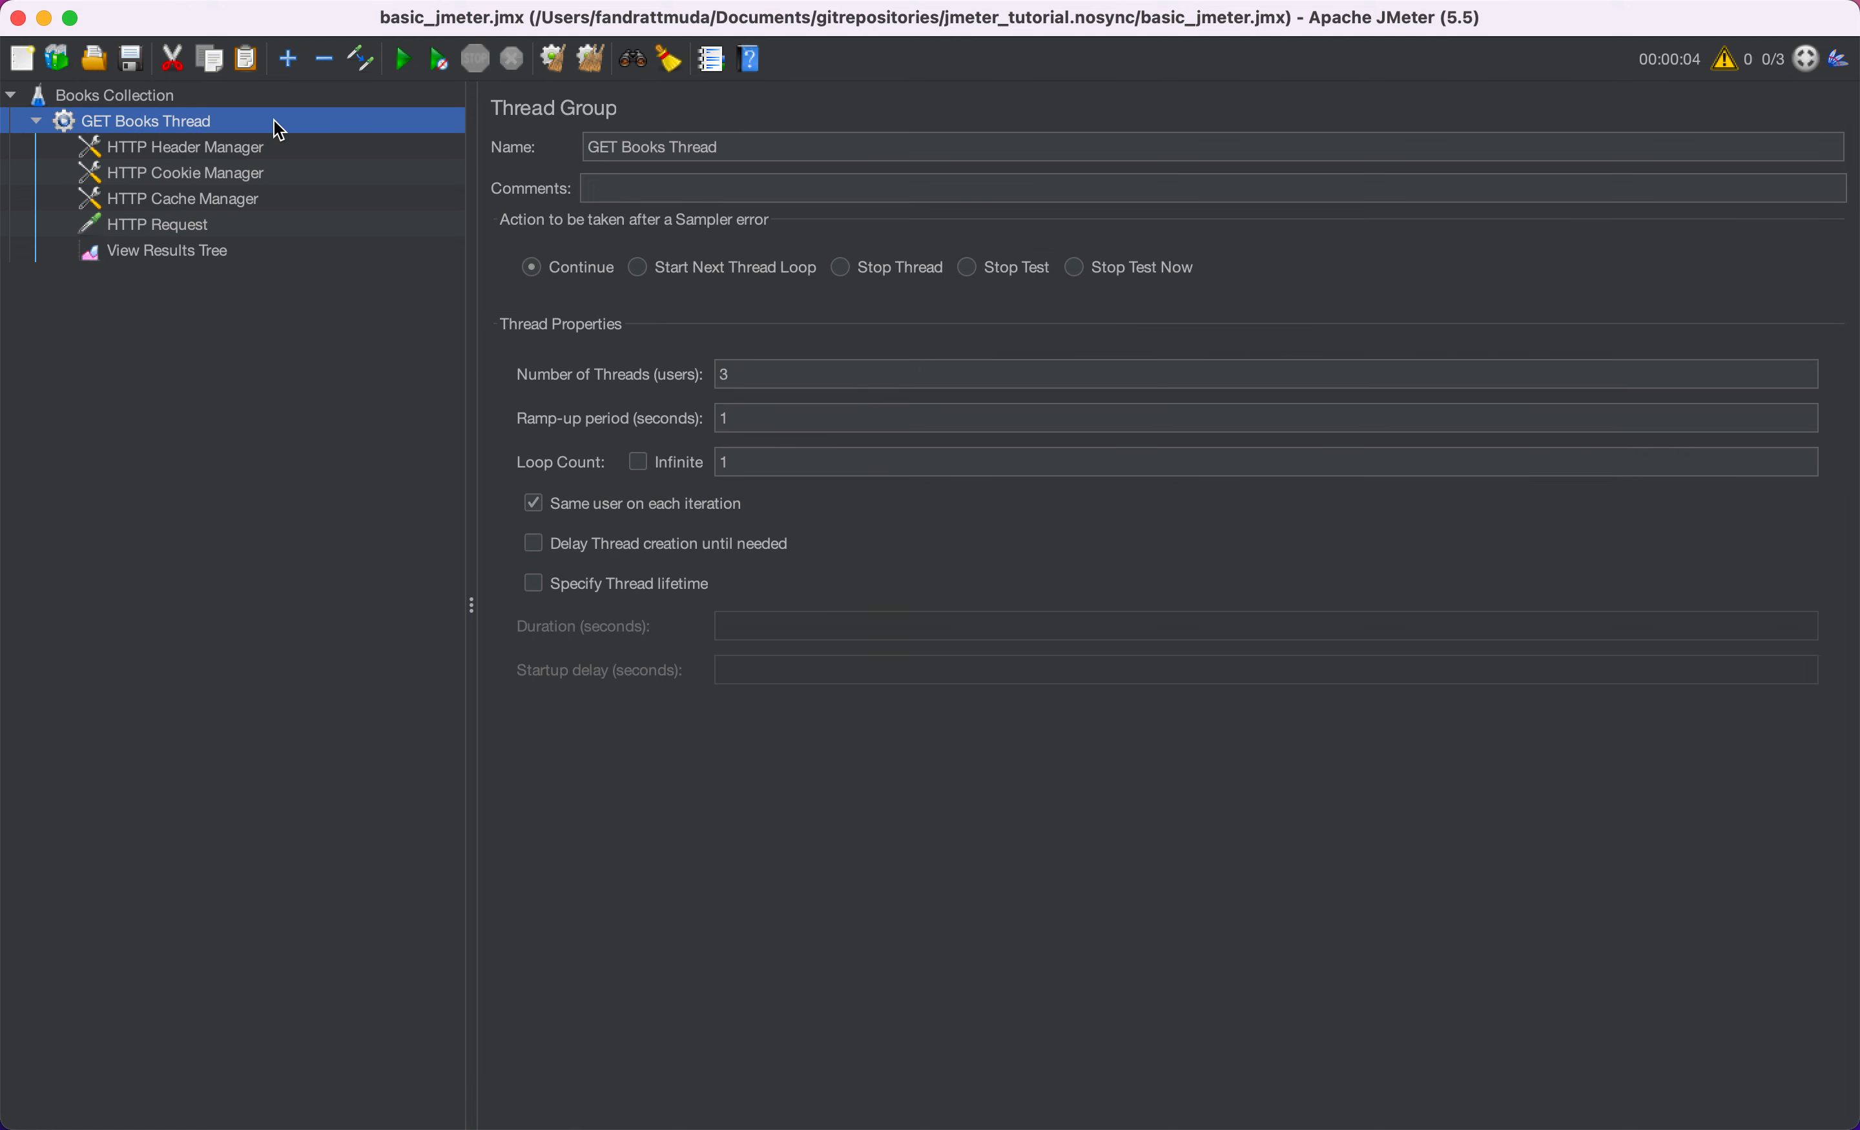
{"action": "left_click", "coordinate": [780, 418]}
{"action": "type", "text": "0"}
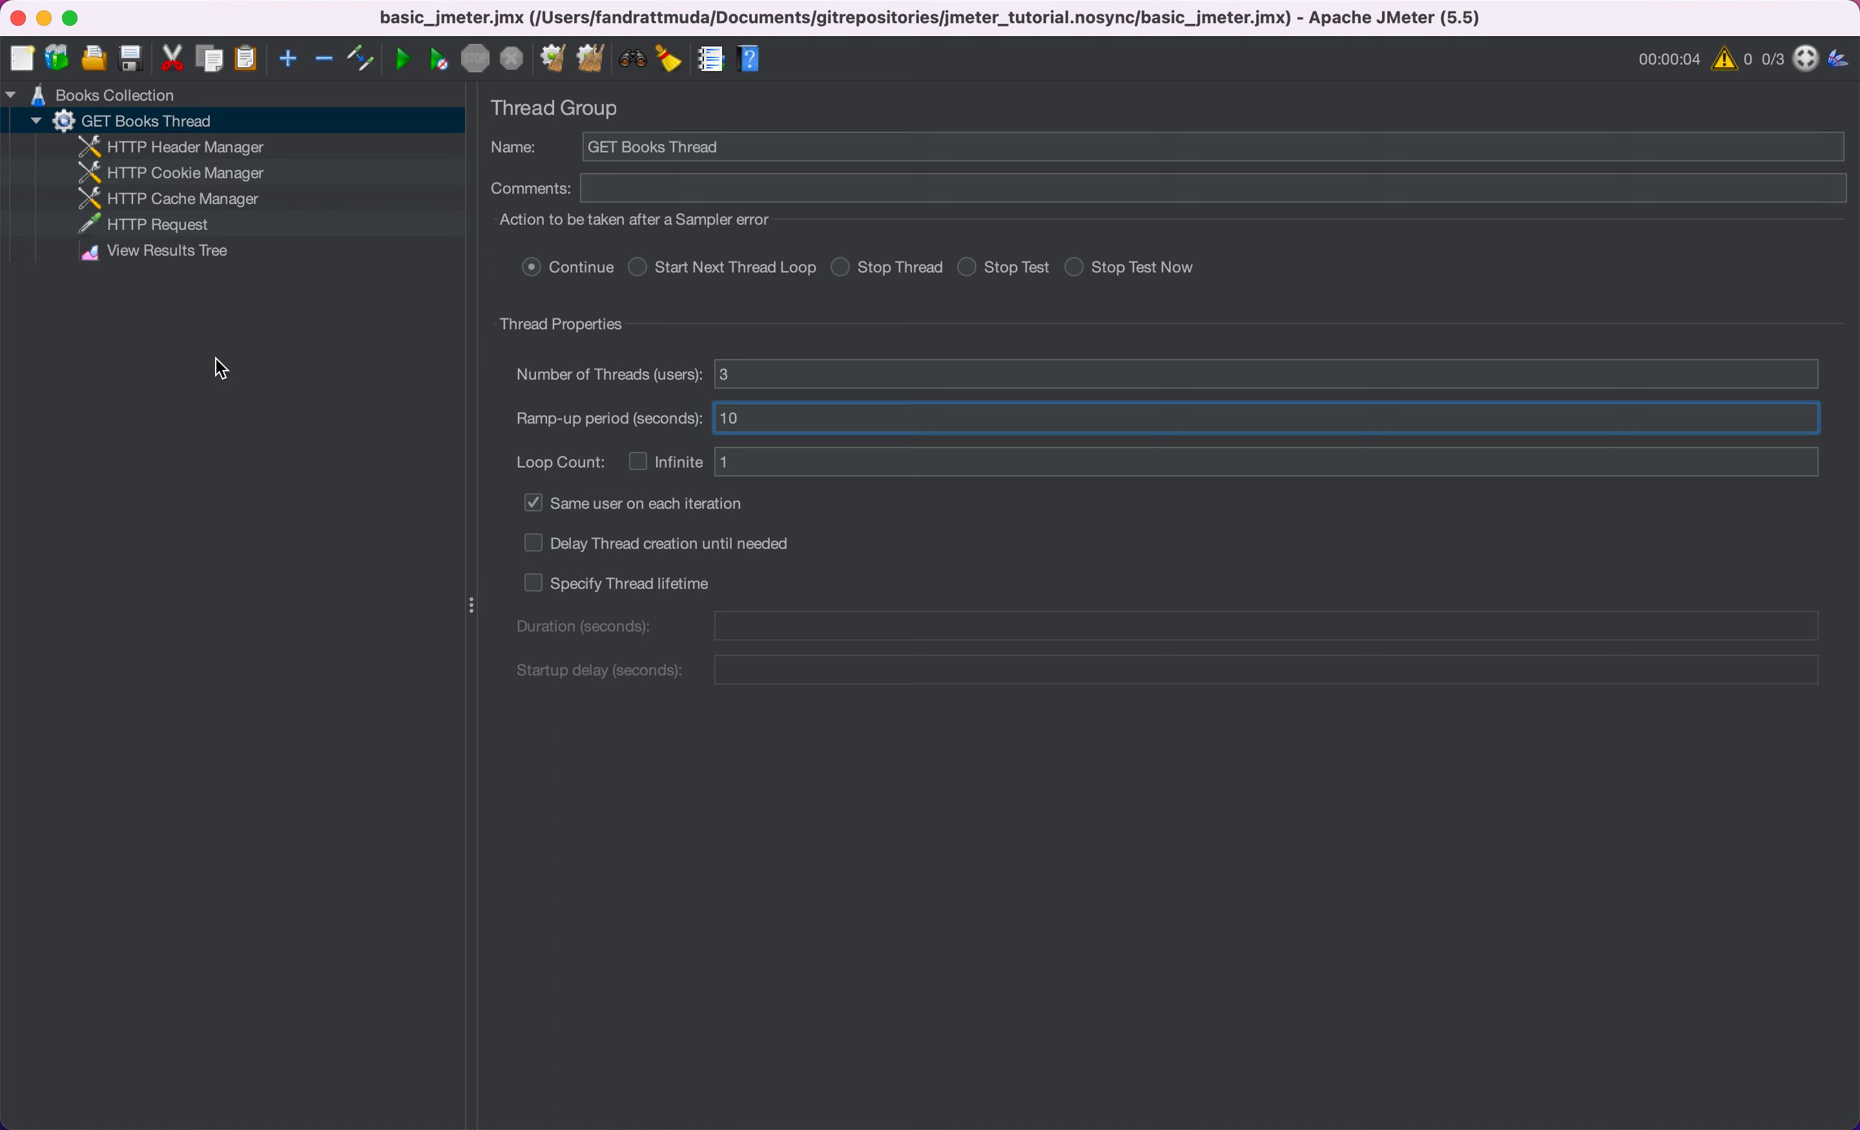
- Run the test plan with the 10-second ramp-up in the View Results Tree and clear all results once it finishes
{"action": "left_click", "coordinate": [197, 253]}
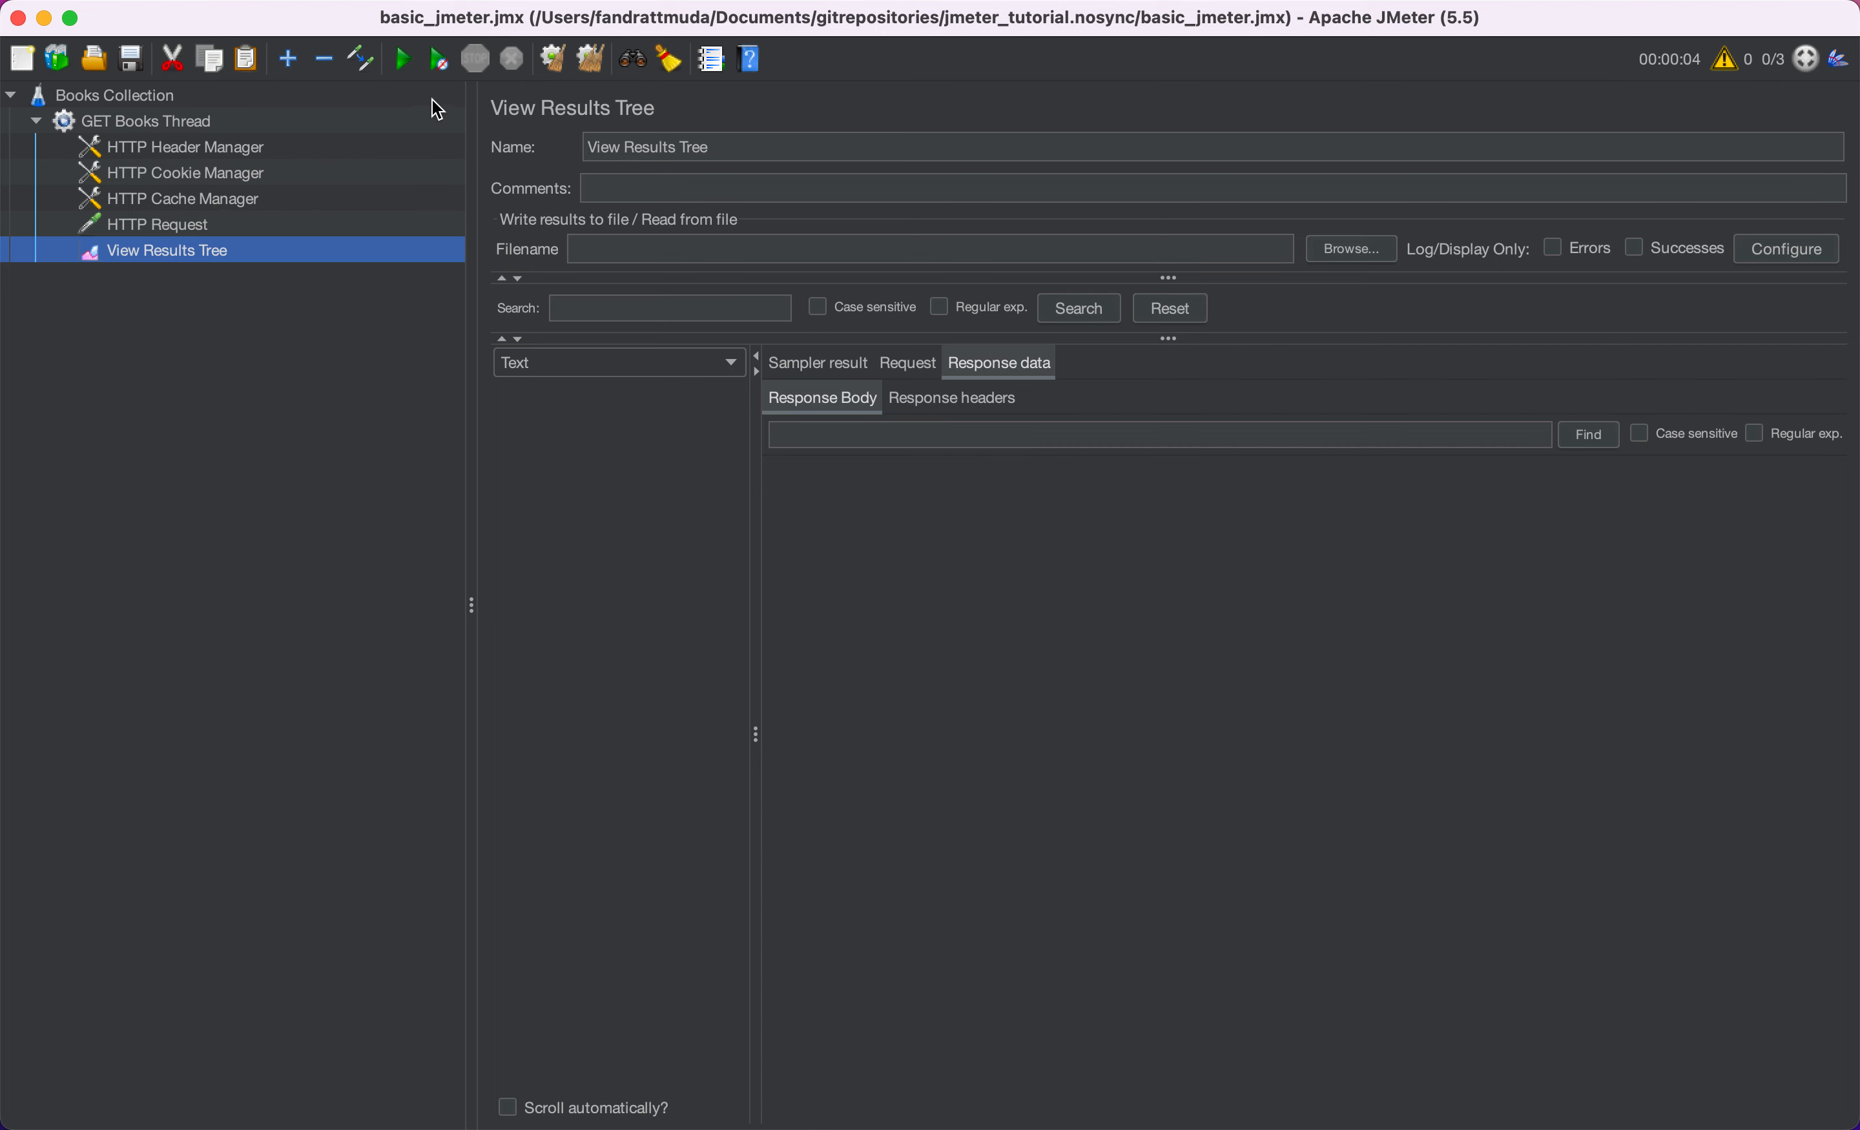
{"action": "left_click", "coordinate": [411, 62]}
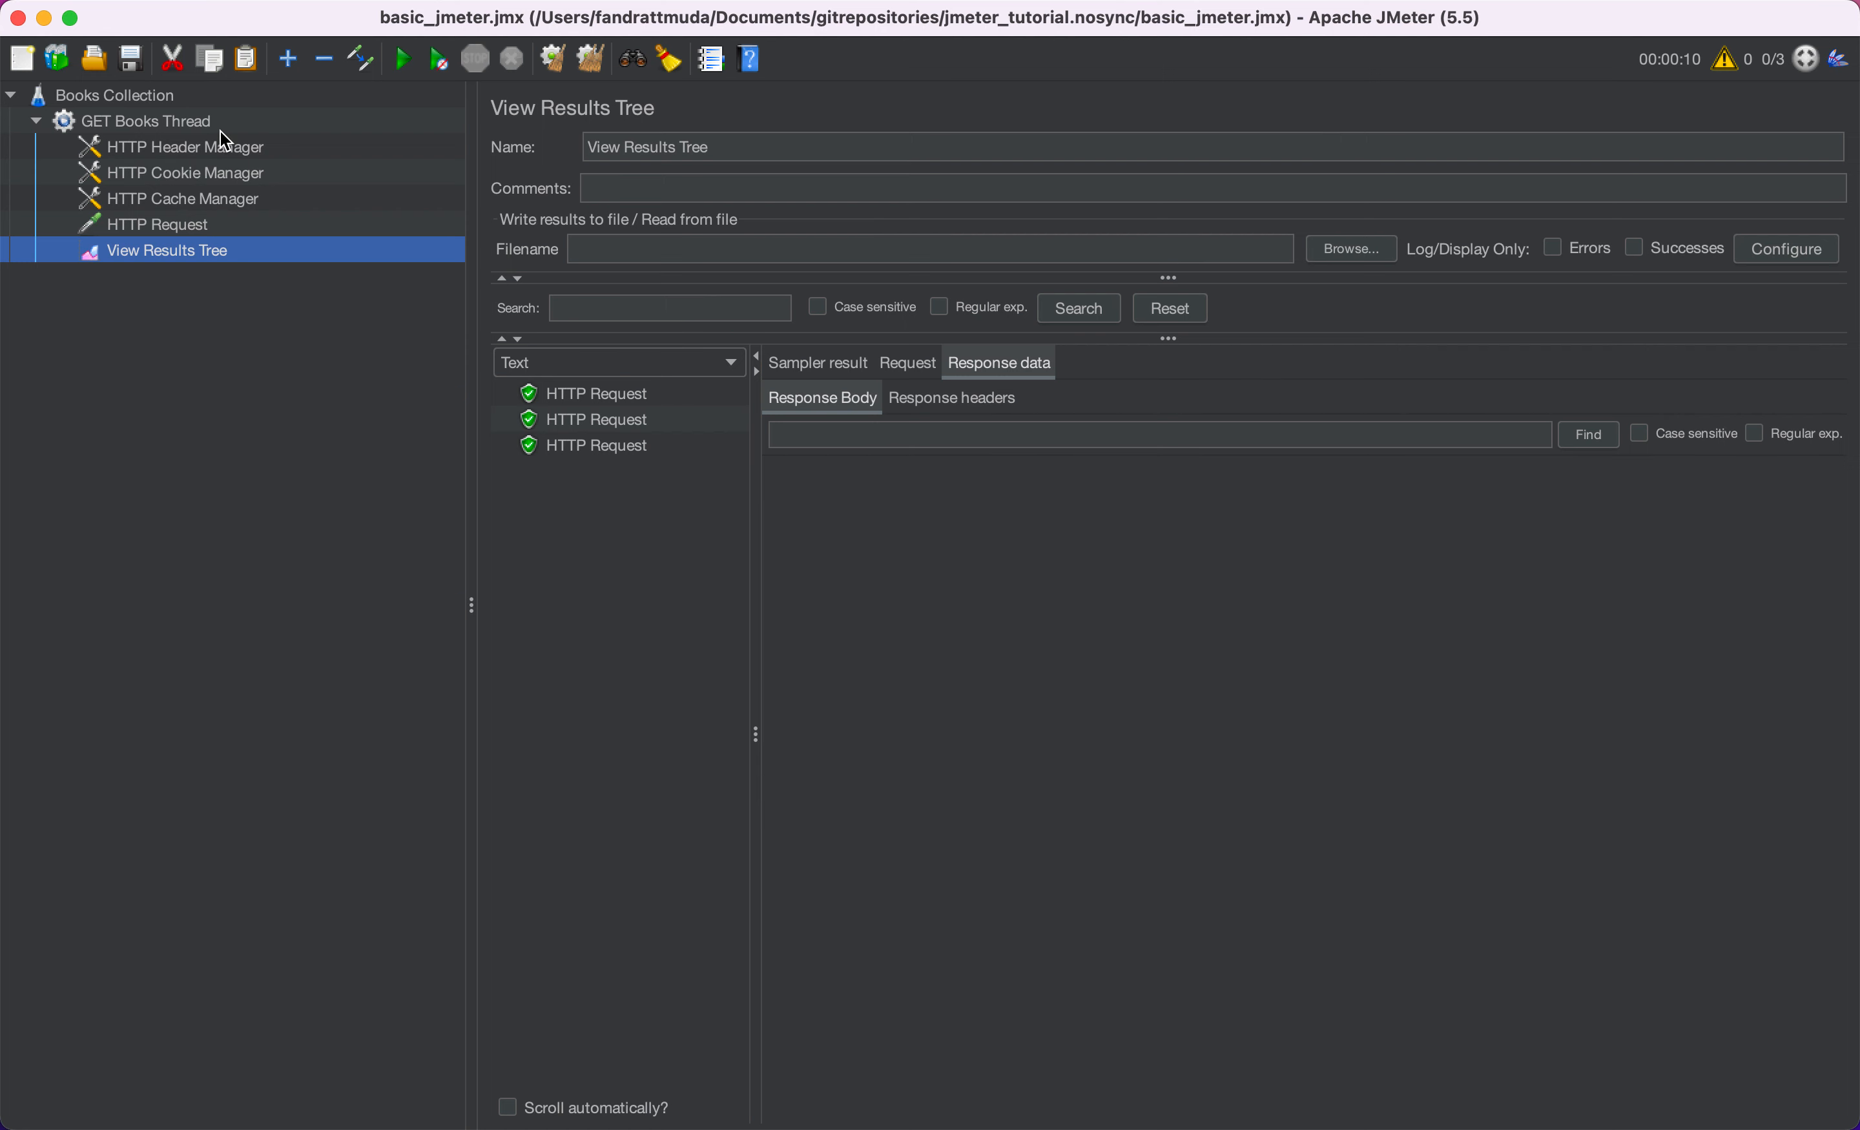
{"action": "left_click", "coordinate": [577, 60]}
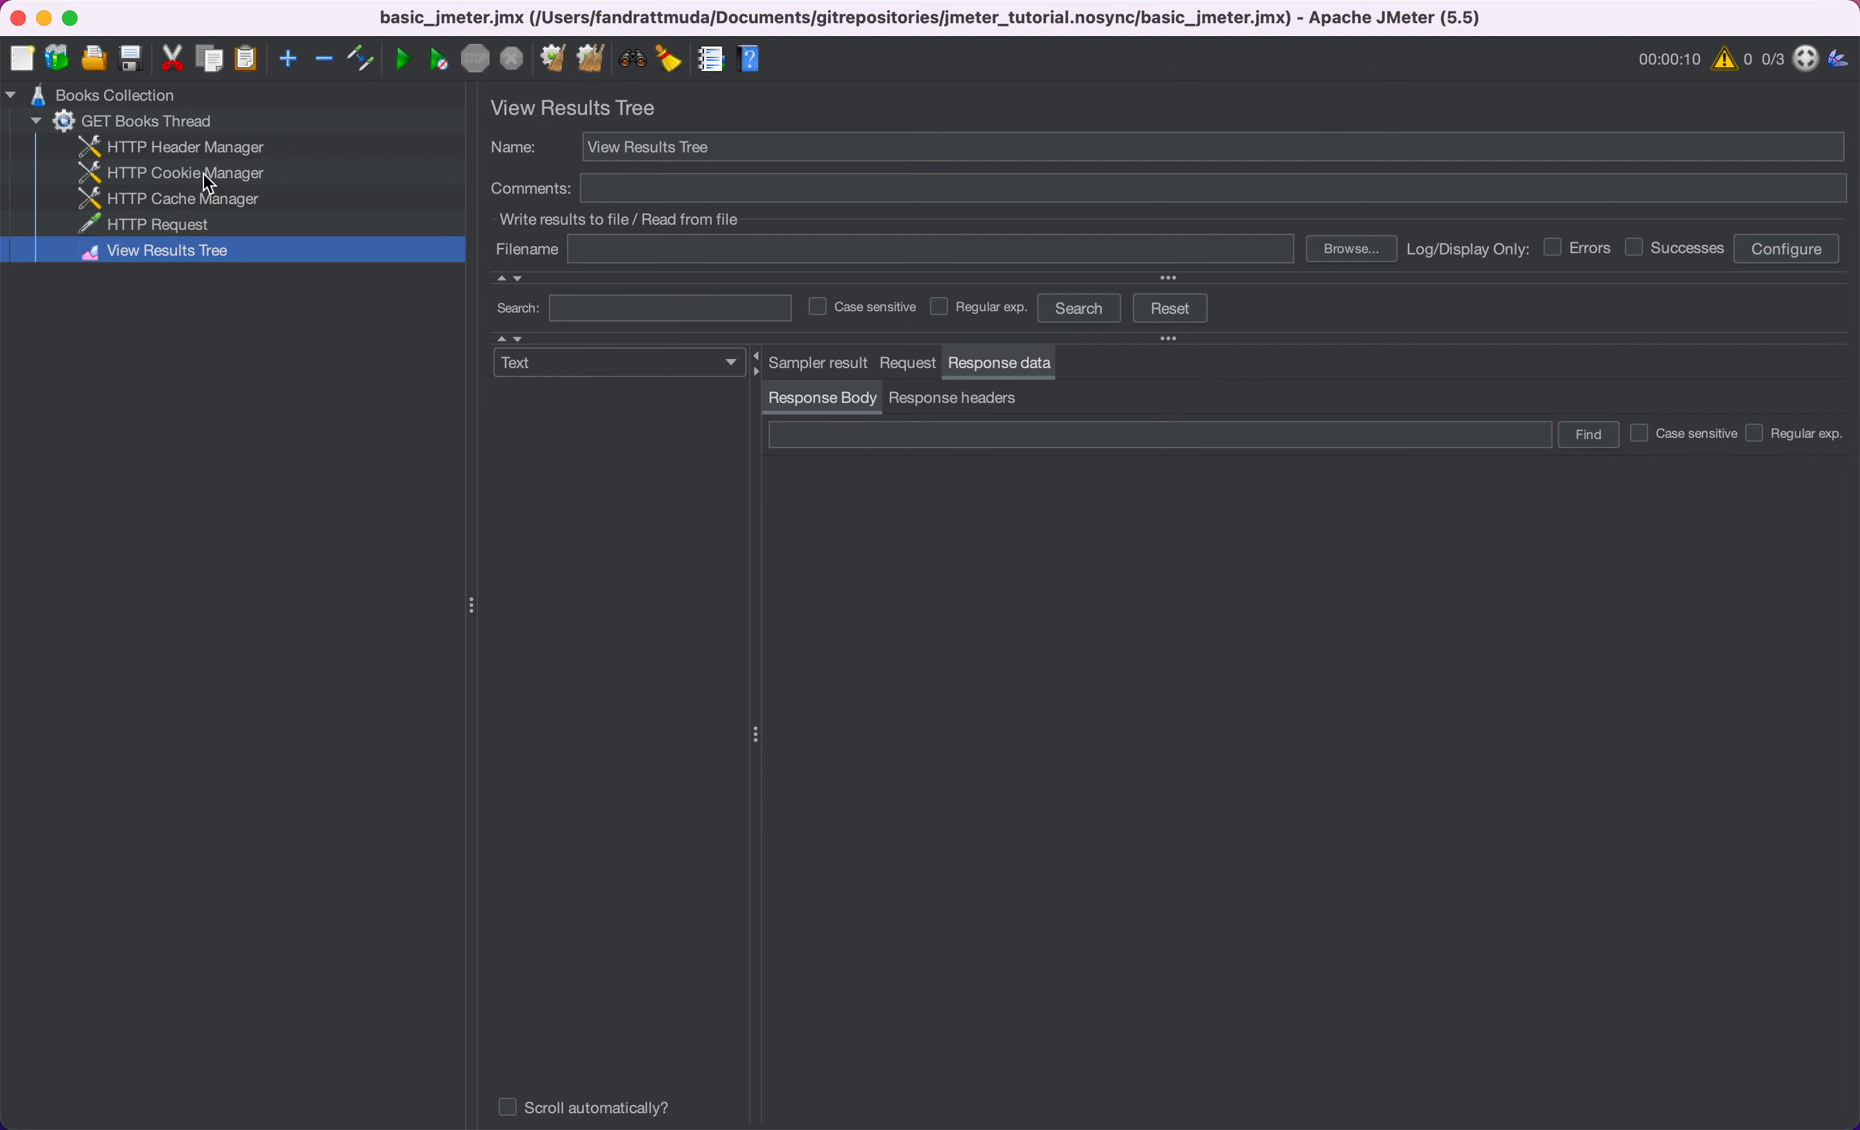
- Set the GET Books Thread's ramp-up period to 1 second and rerun the test plan with the View Results Tree open
{"action": "left_click", "coordinate": [191, 126]}
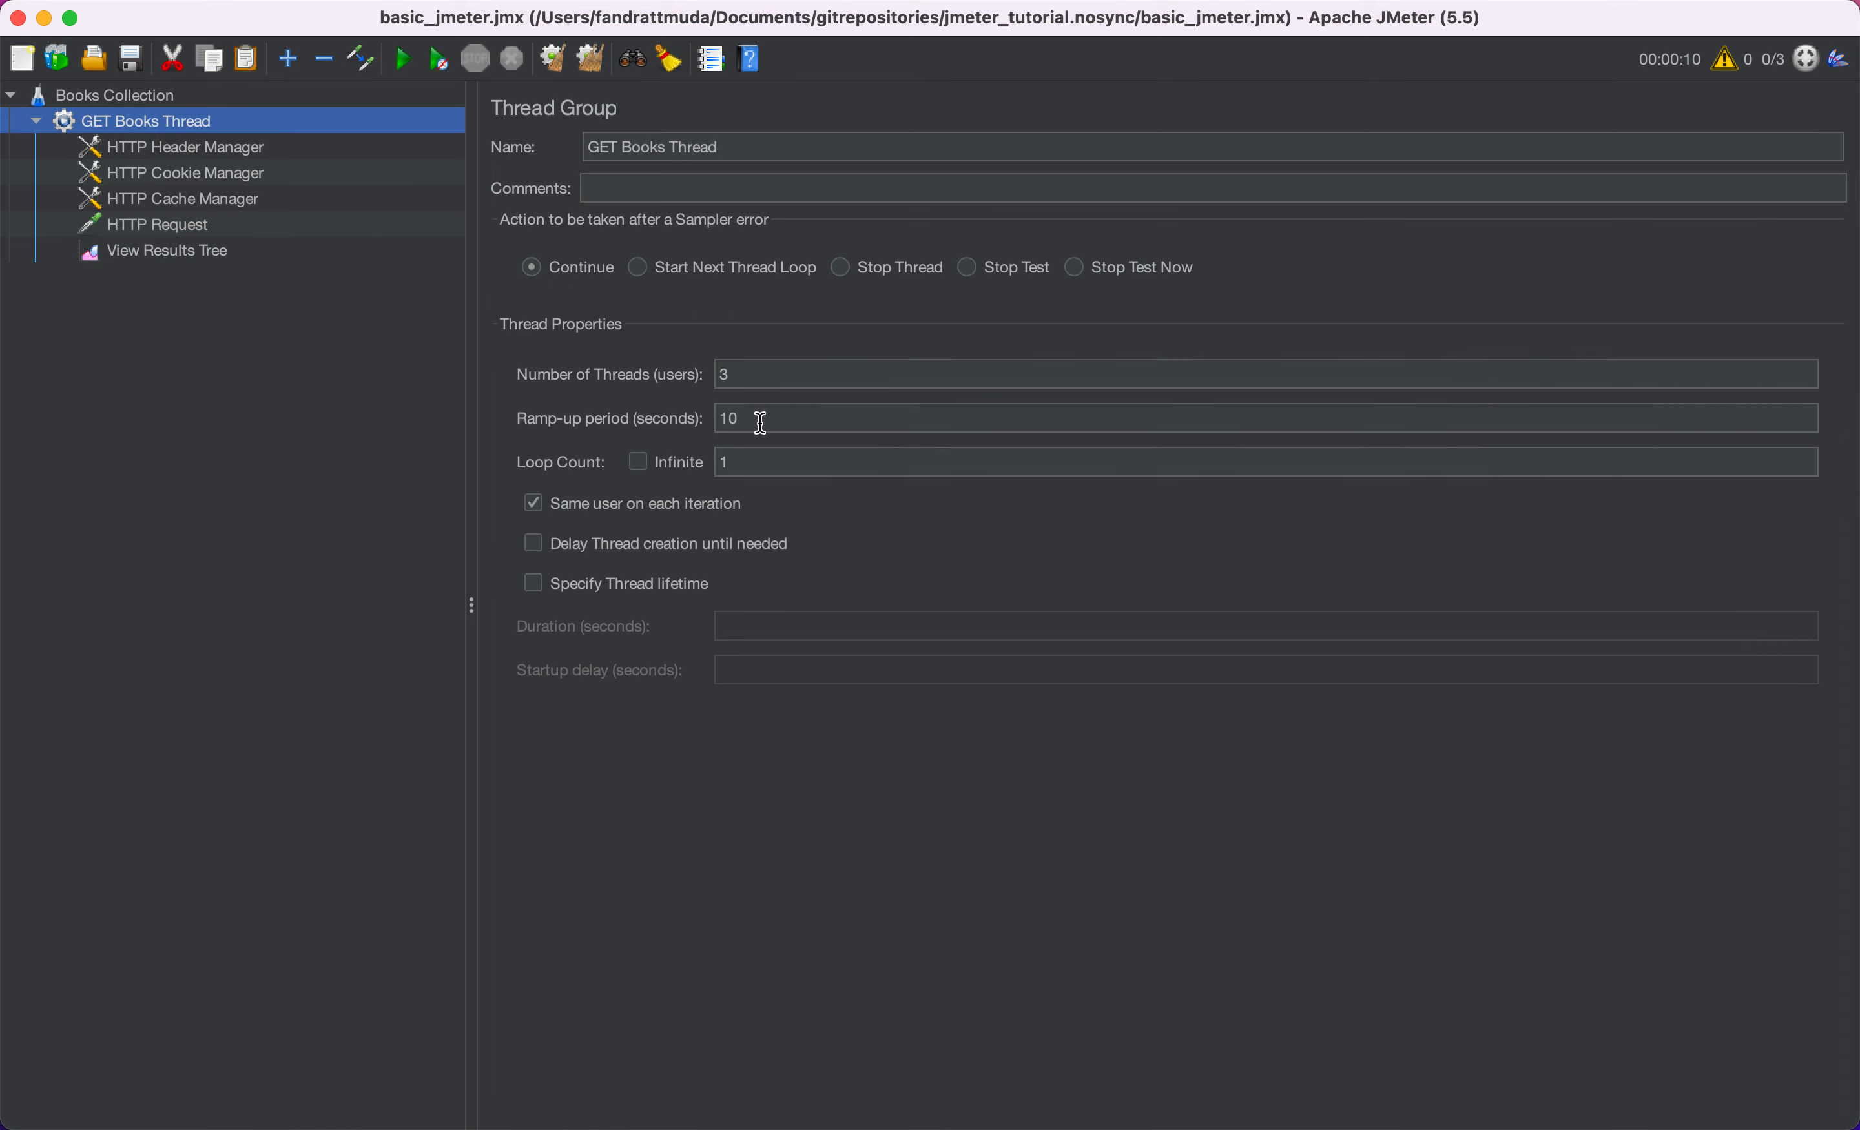
{"action": "double_click", "coordinate": [760, 424]}
{"action": "type", "text": "1"}
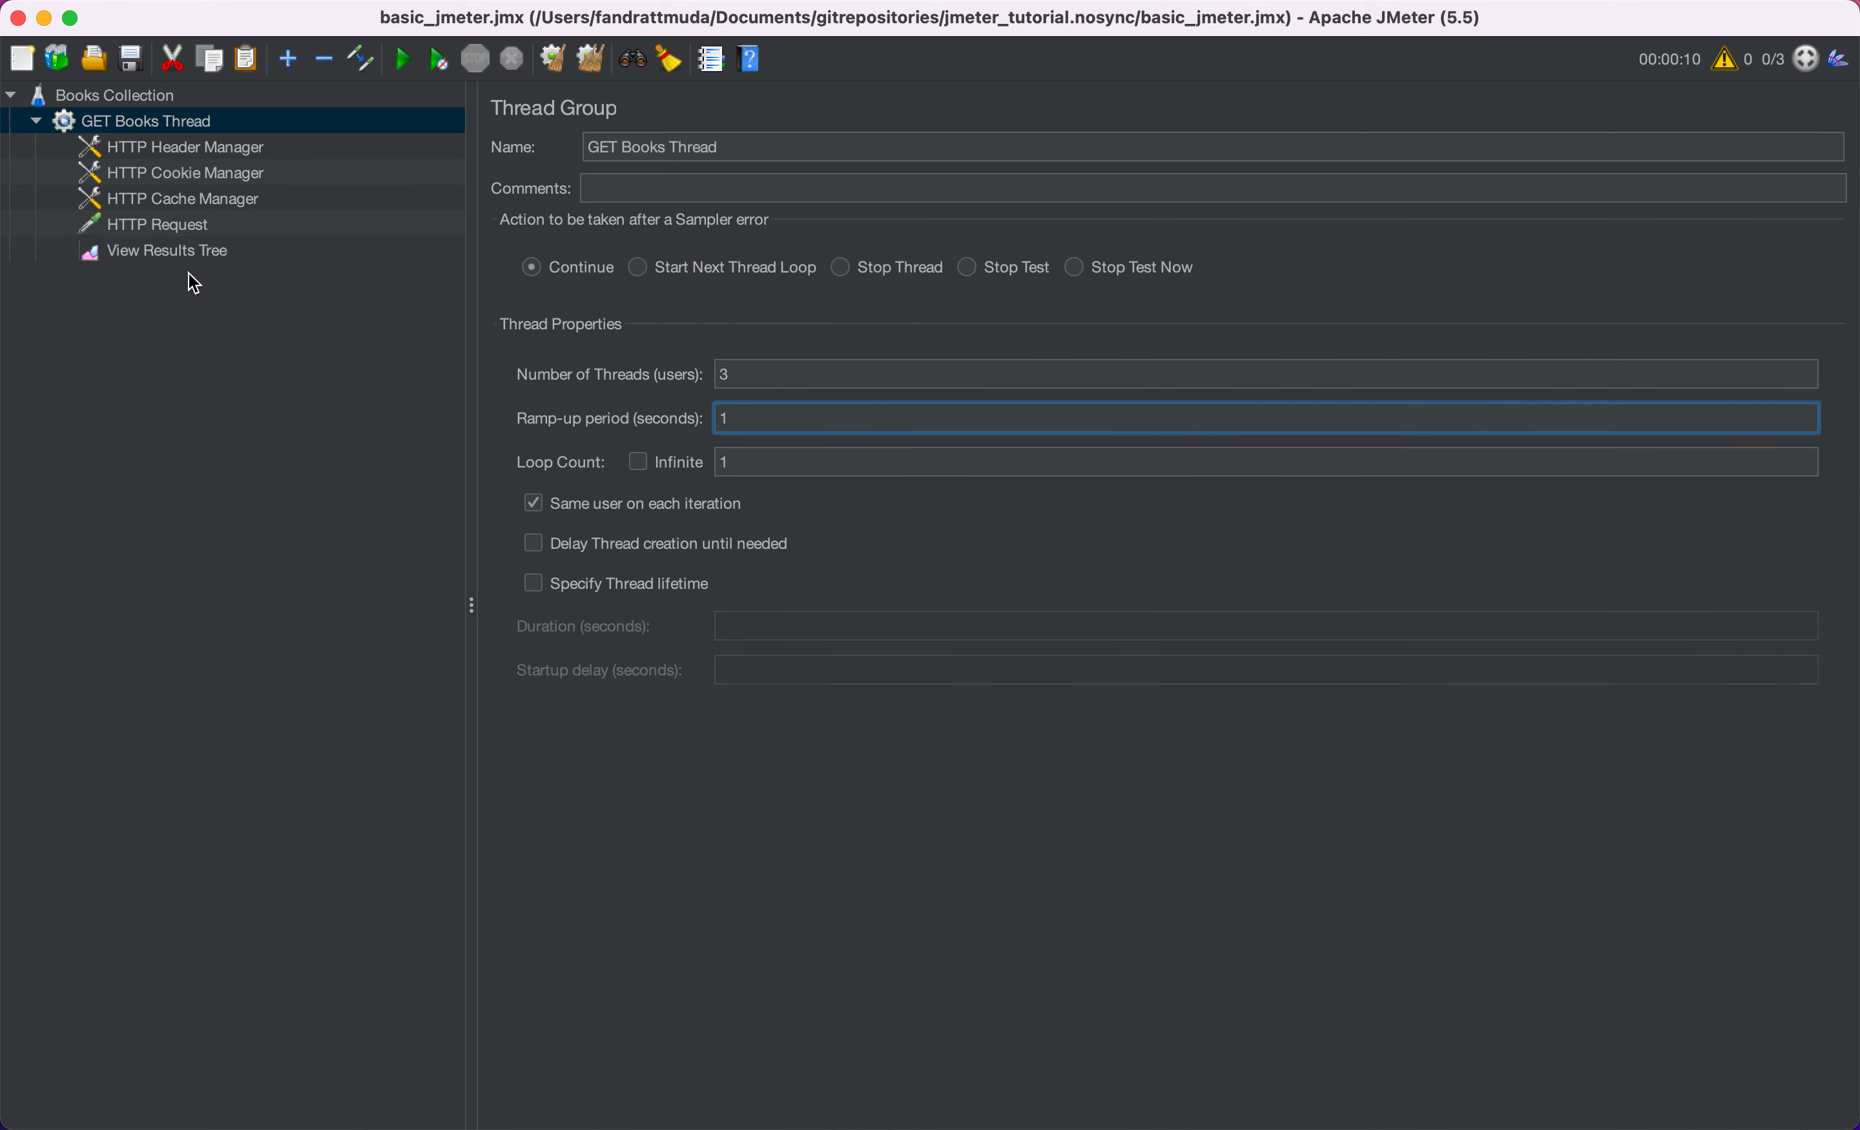
{"action": "left_click", "coordinate": [162, 263]}
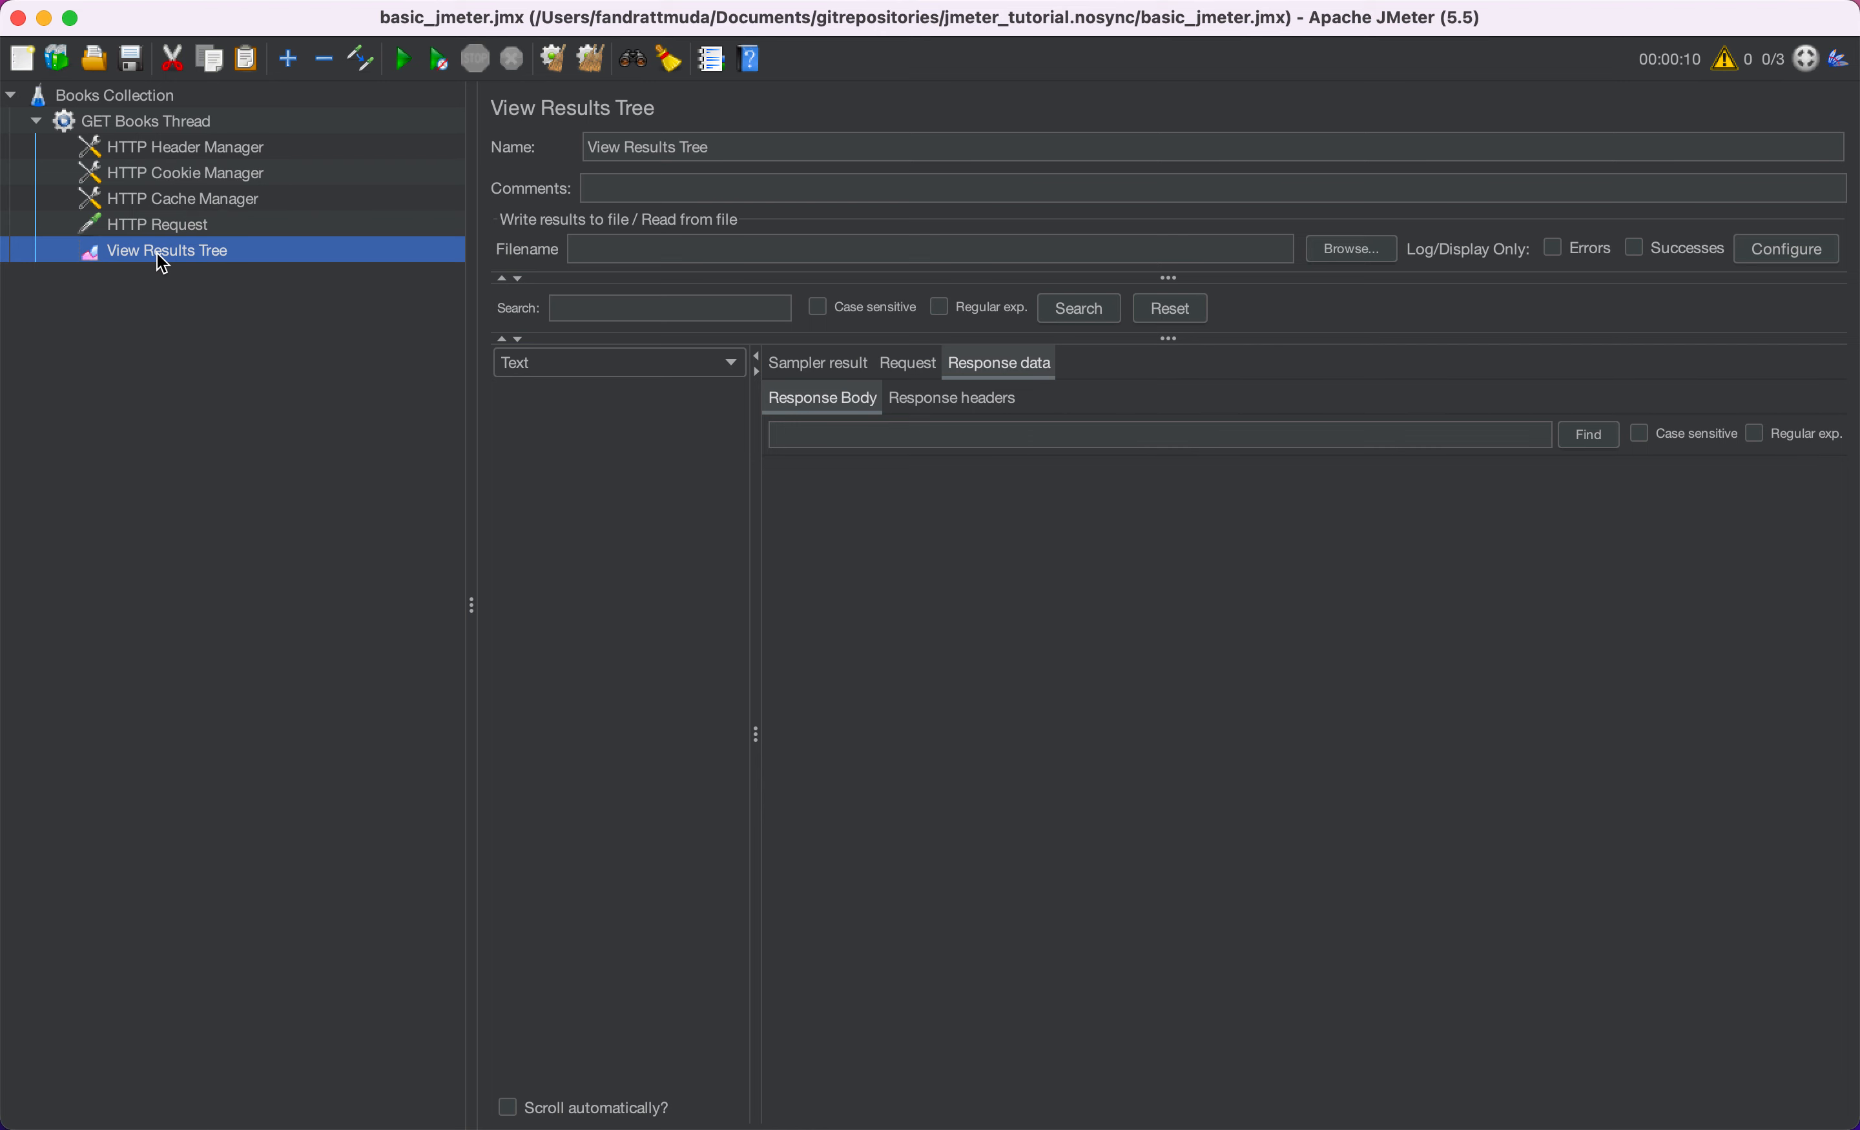
{"action": "left_click", "coordinate": [404, 58]}
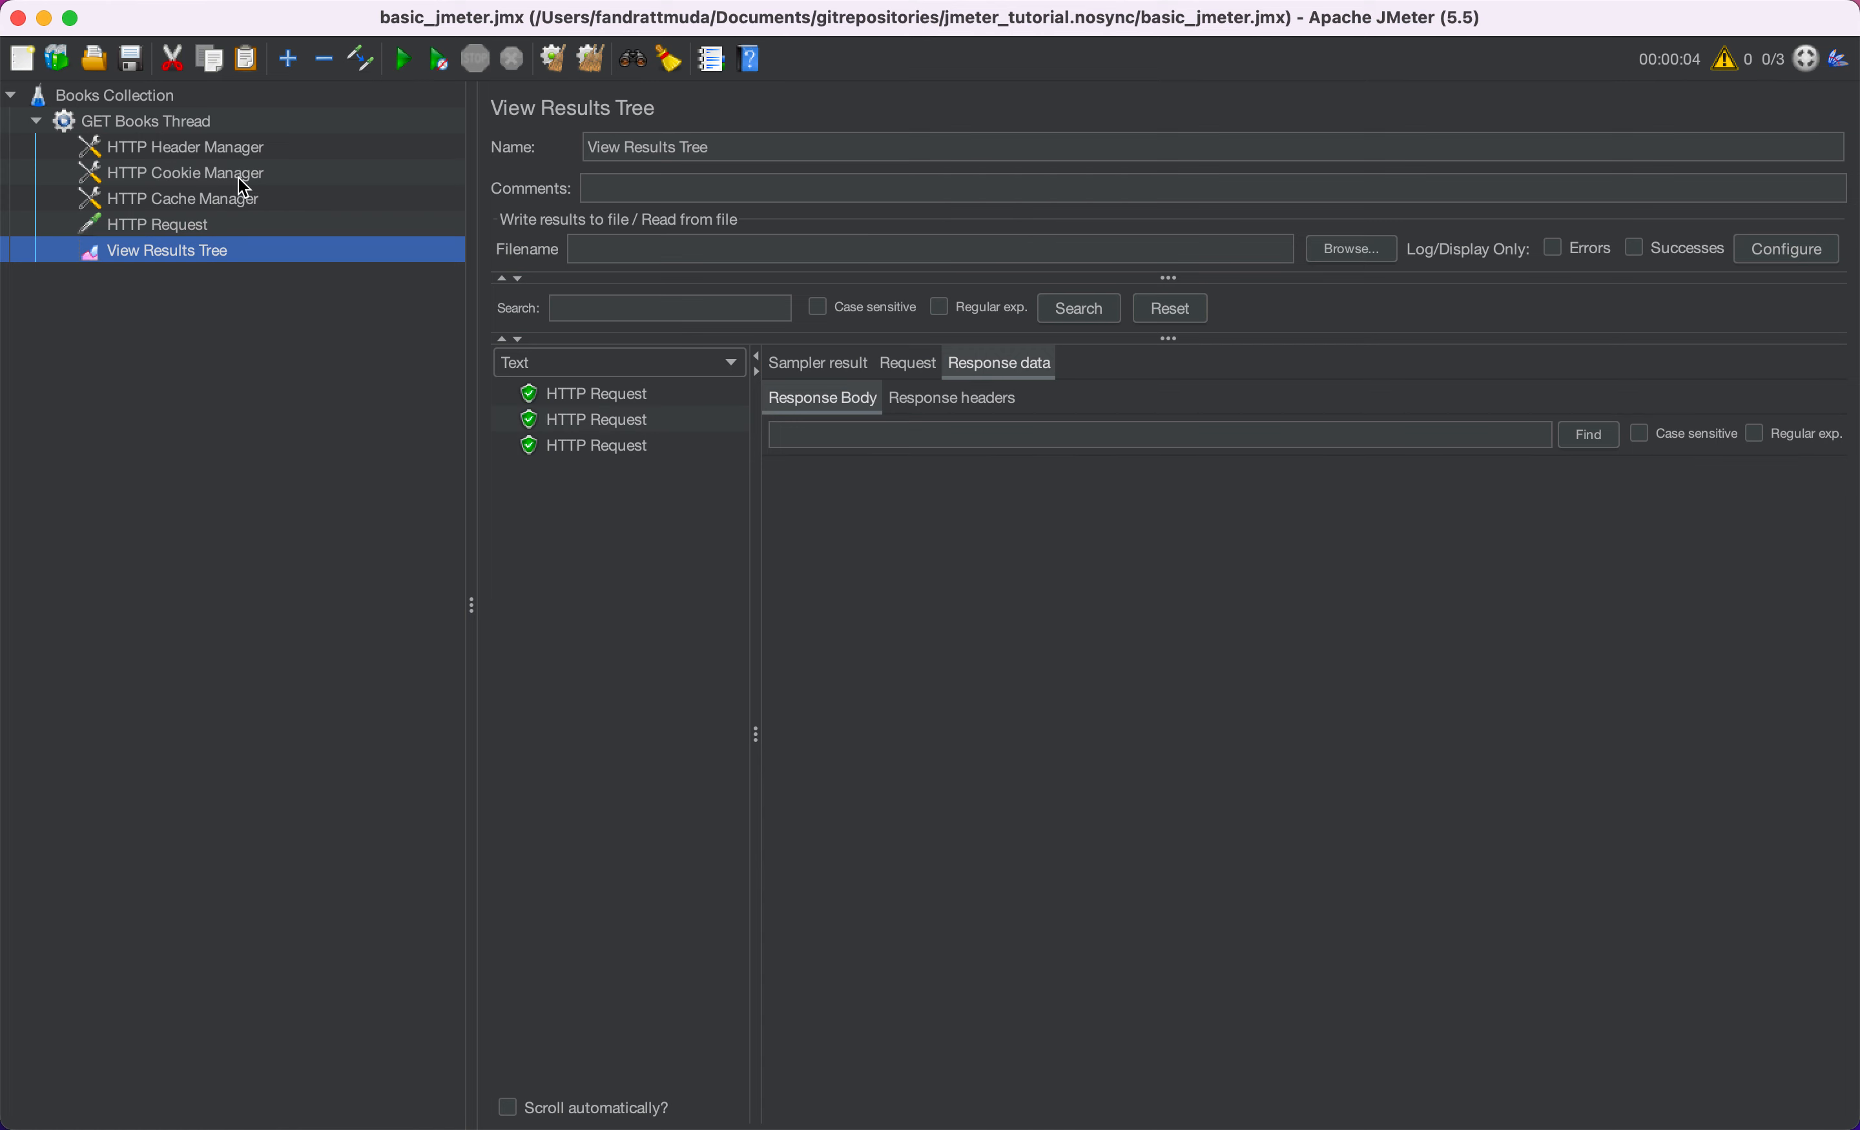
- Set the GET Books Thread's ramp-up period to 3 seconds and run the test plan with a cleared View Results Tree open
{"action": "left_click", "coordinate": [269, 123]}
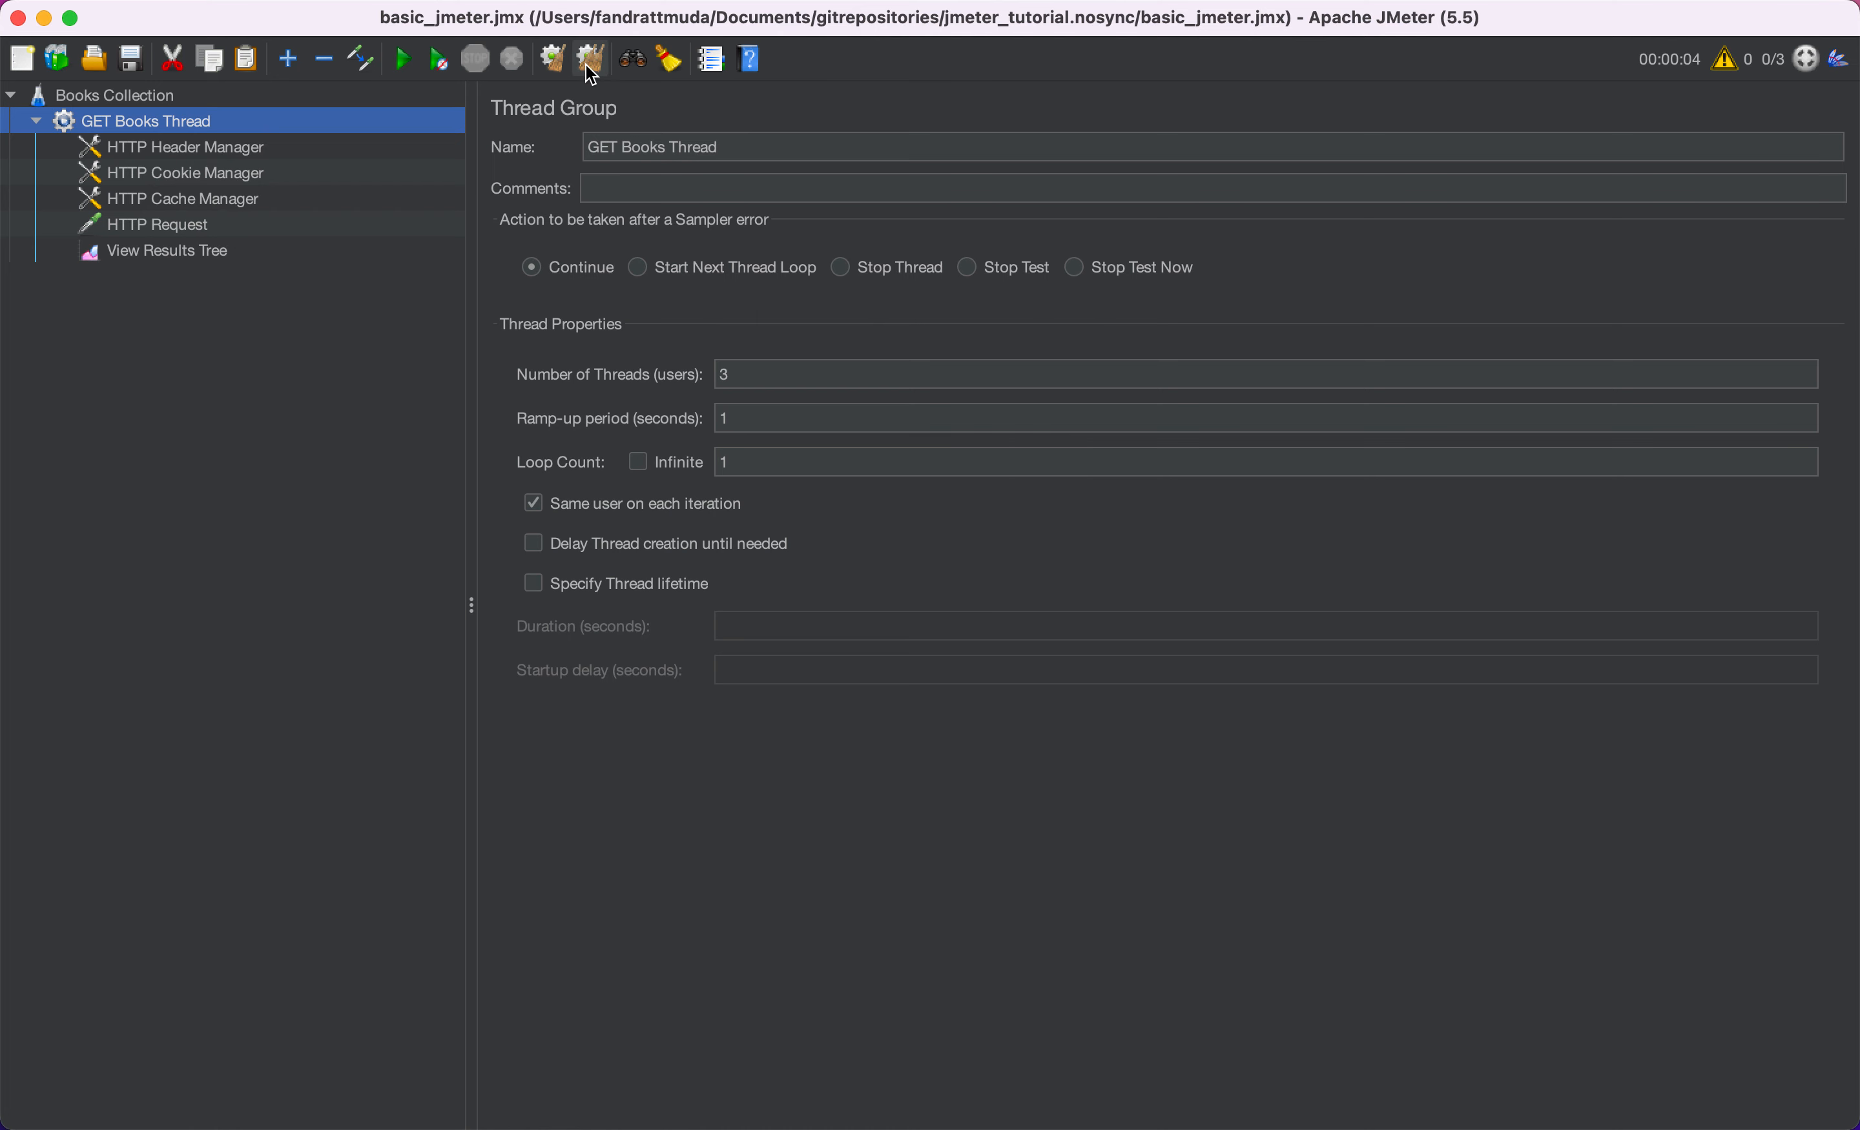
{"action": "left_click", "coordinate": [755, 420]}
{"action": "key", "text": "BackSpace"}
{"action": "type", "text": "3"}
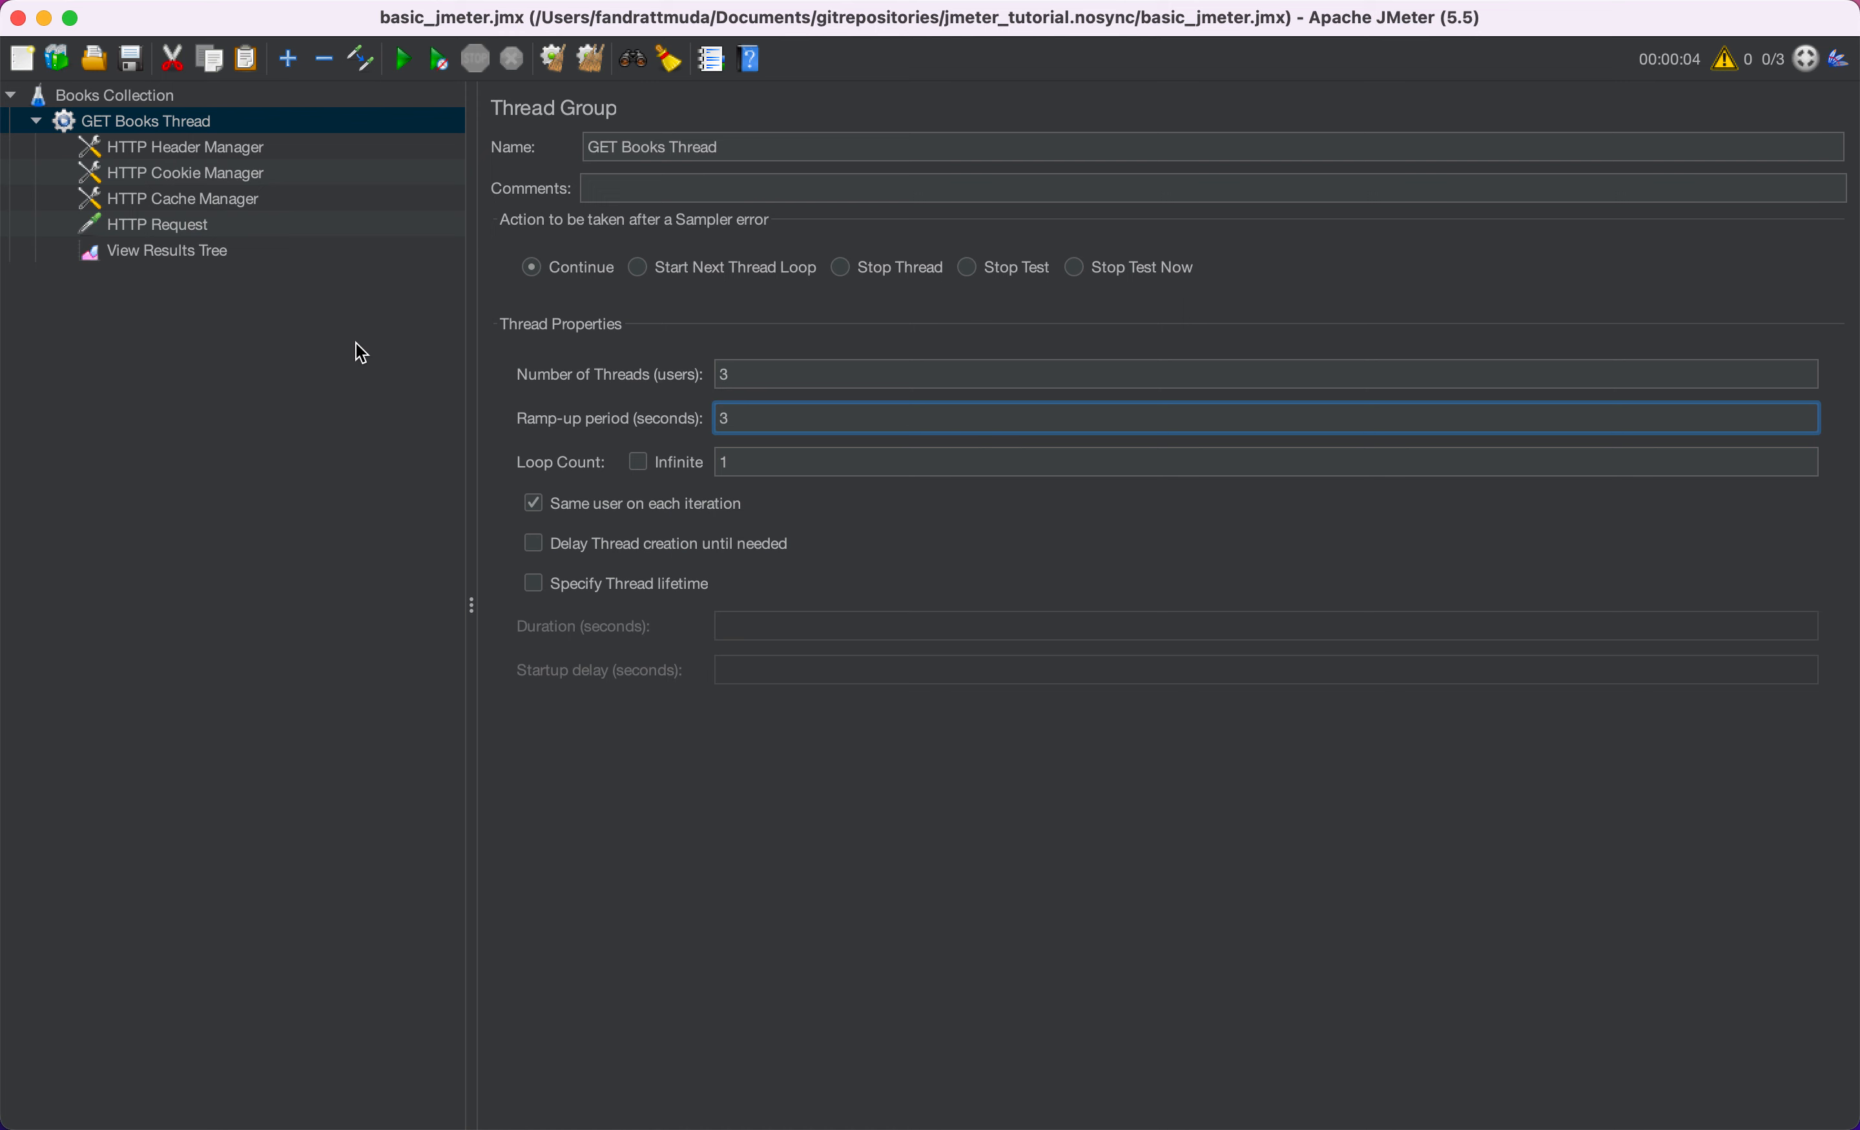
{"action": "left_click", "coordinate": [216, 251]}
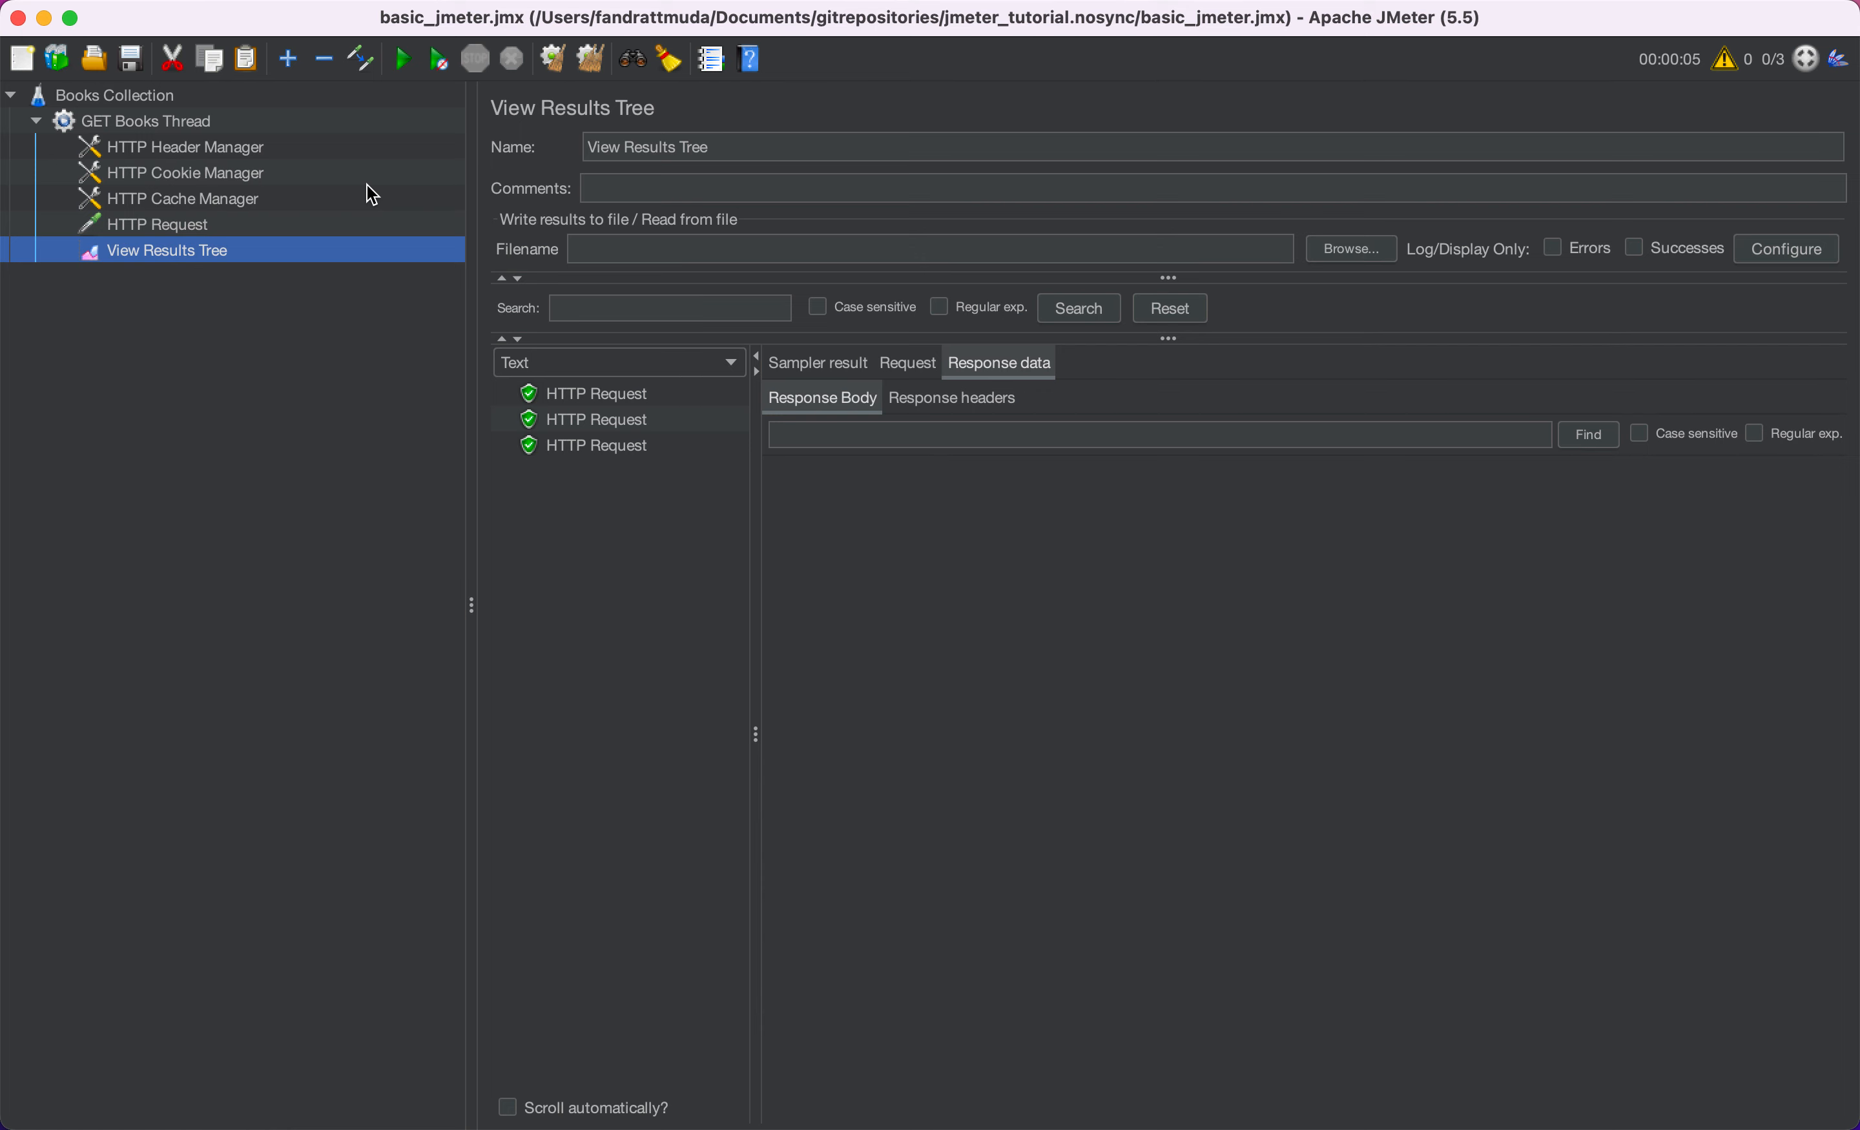
- Review the HTTP Header Manager and thread group settings, and examine the thread group types that can be added to the Books Collection plan
{"action": "left_click", "coordinate": [260, 150]}
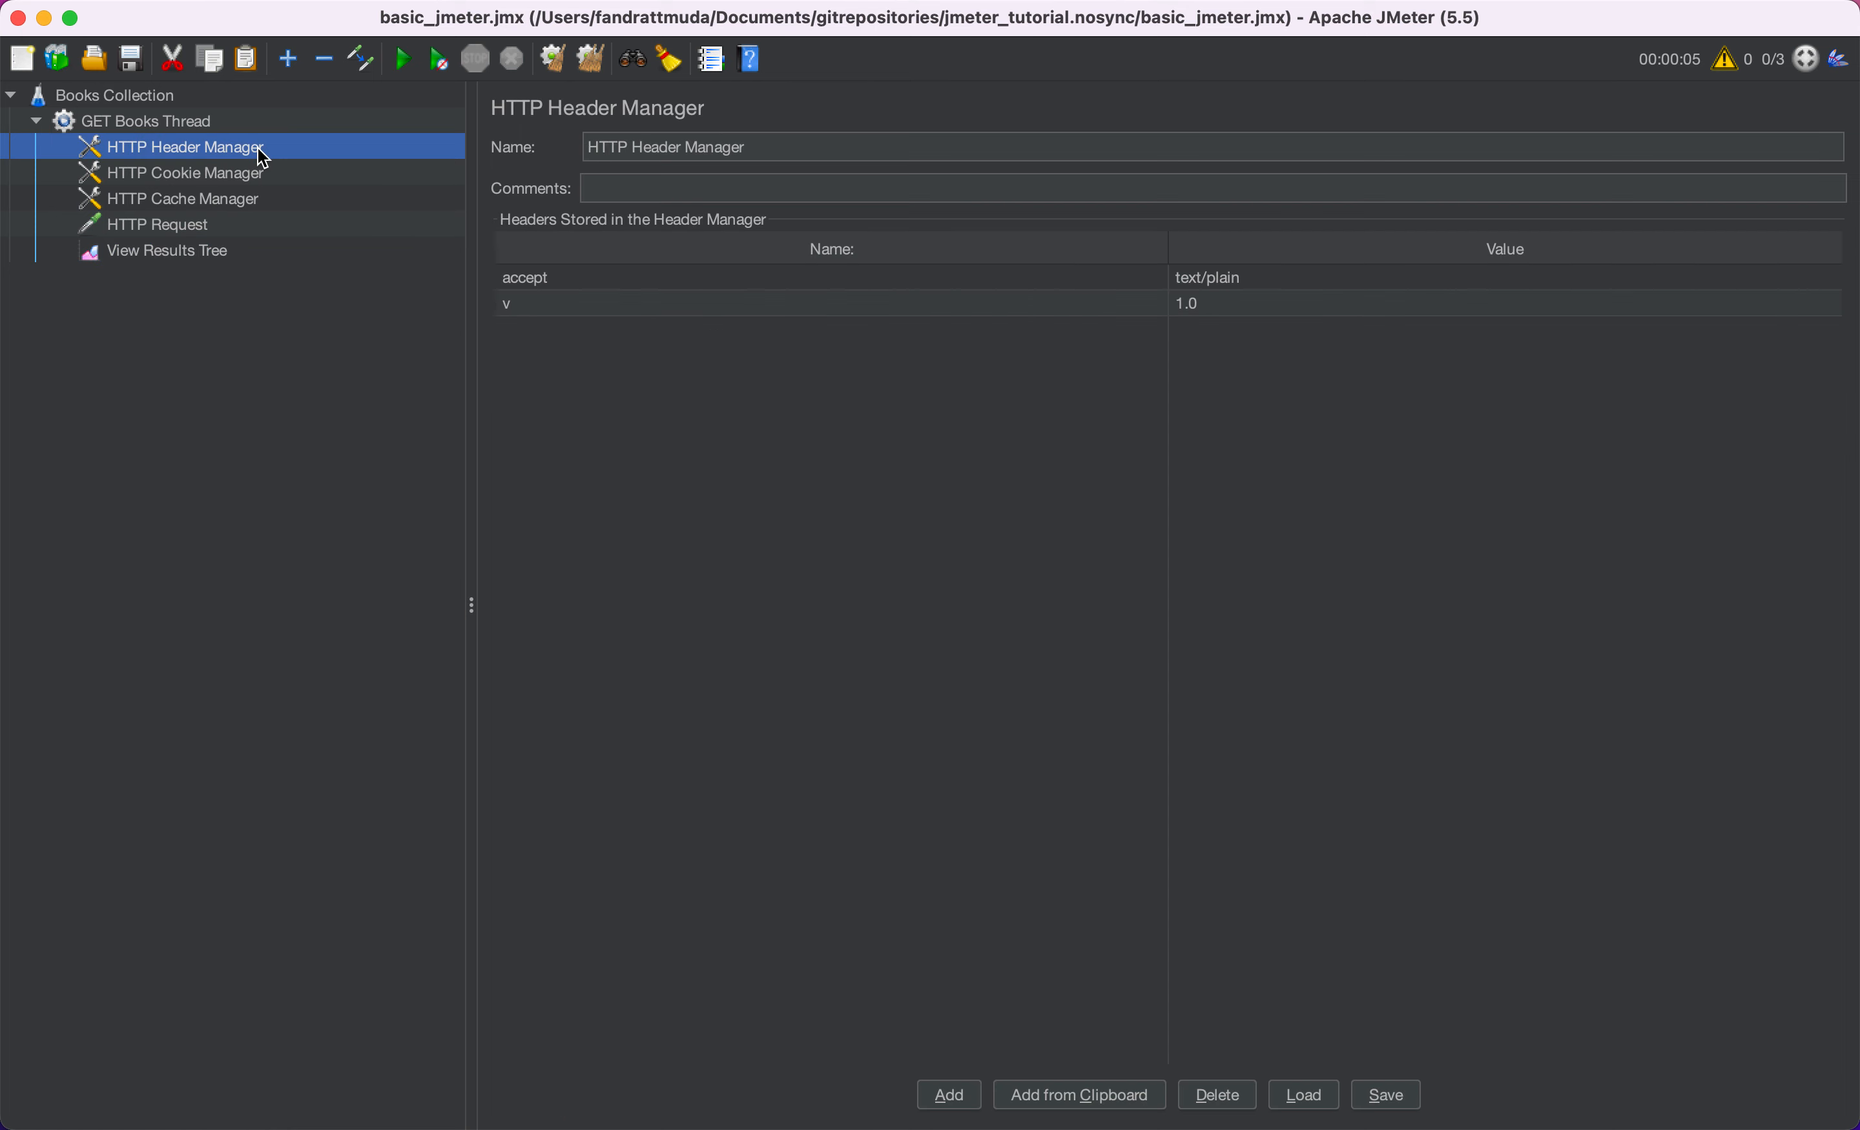
{"action": "left_click", "coordinate": [242, 172]}
{"action": "left_click", "coordinate": [211, 131]}
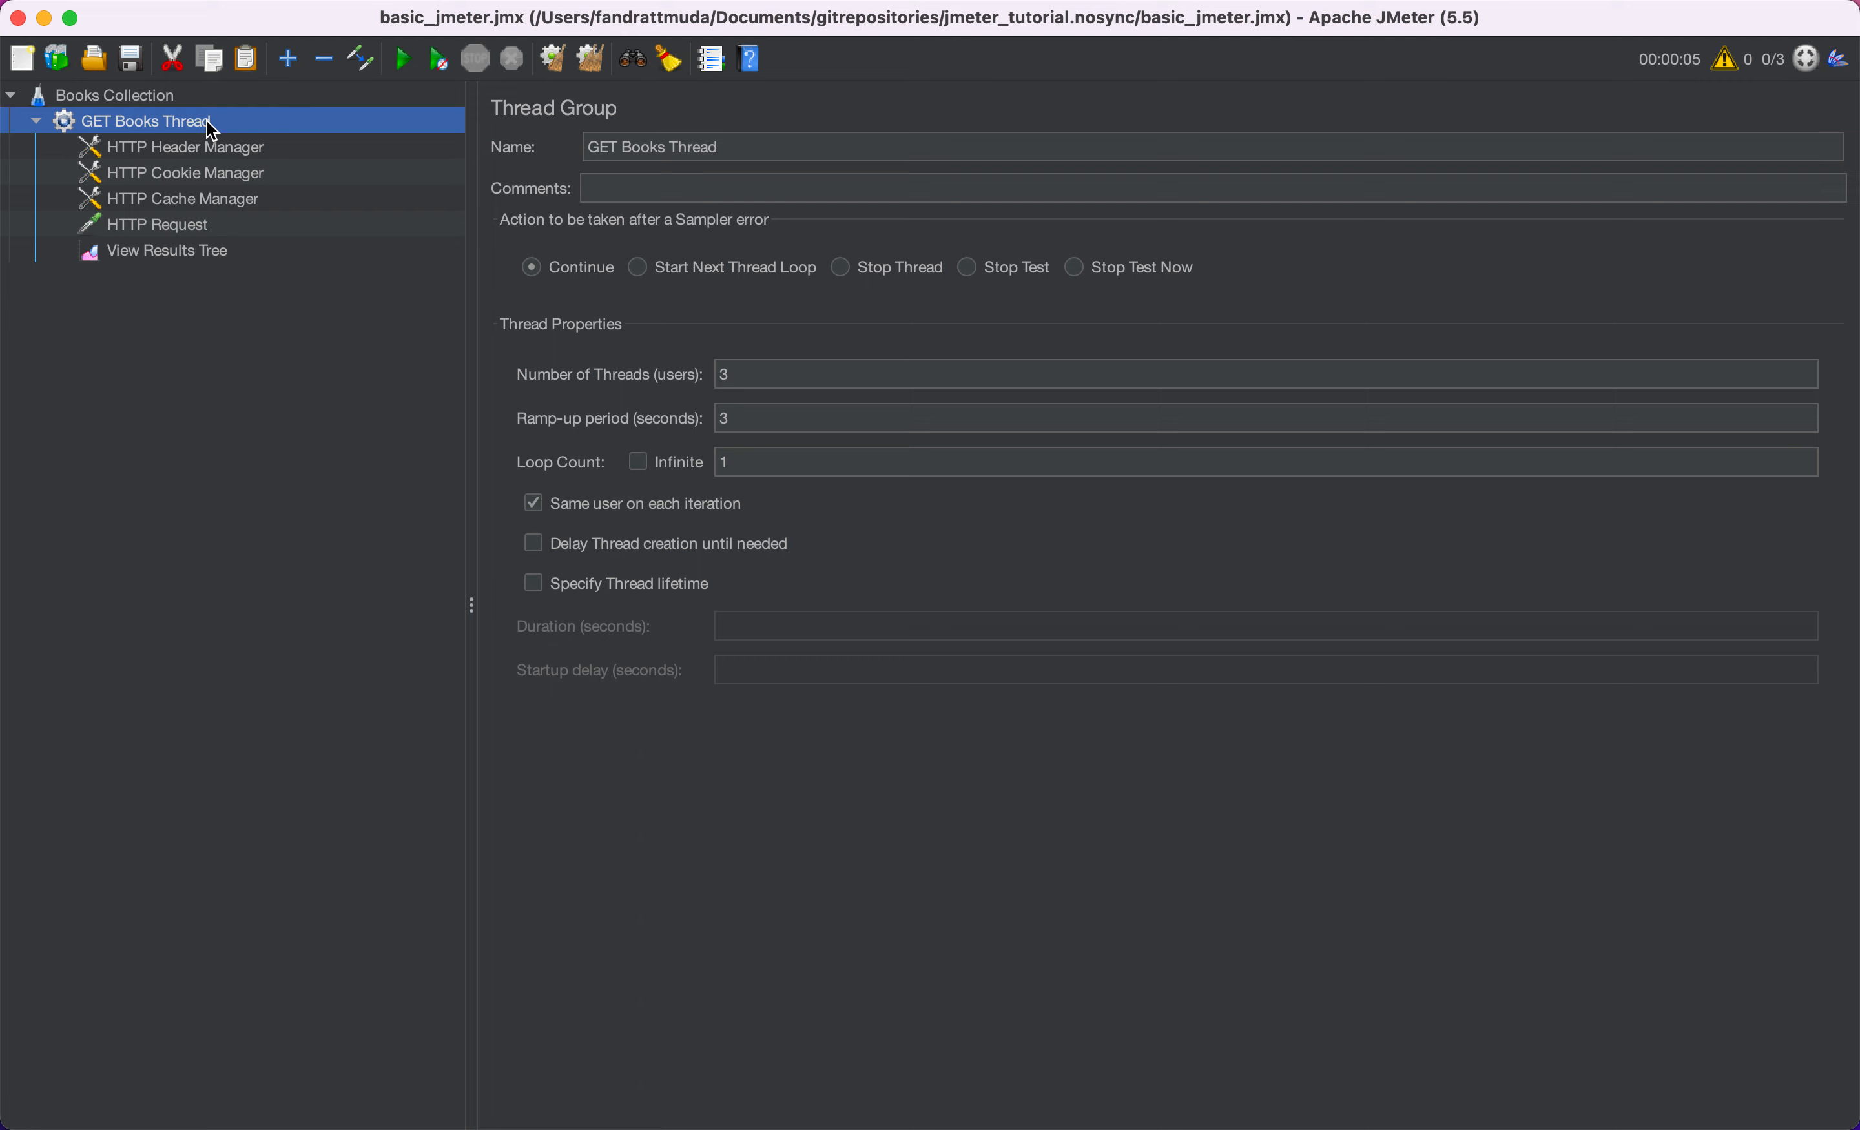
{"action": "left_click", "coordinate": [237, 104]}
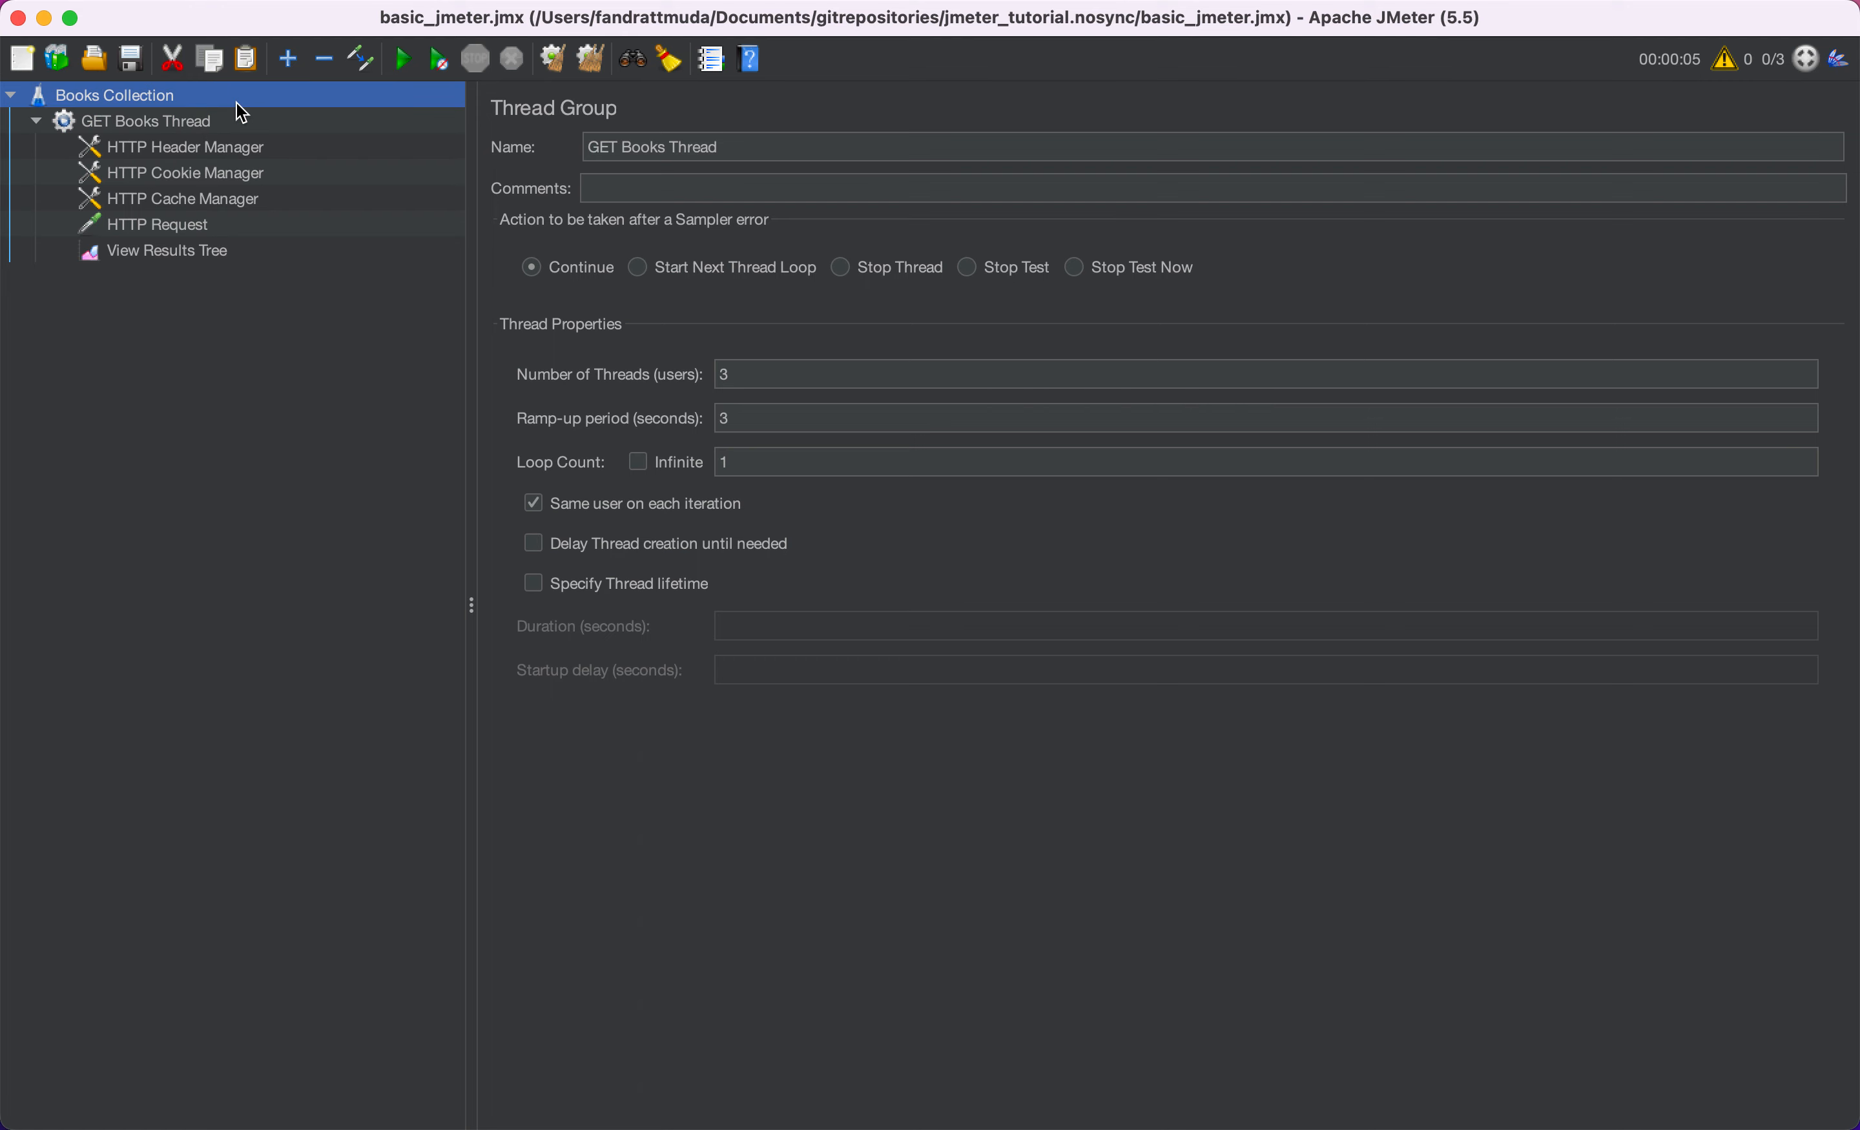
{"action": "right_click", "coordinate": [237, 104]}
{"action": "mouse_move", "coordinate": [292, 126]}
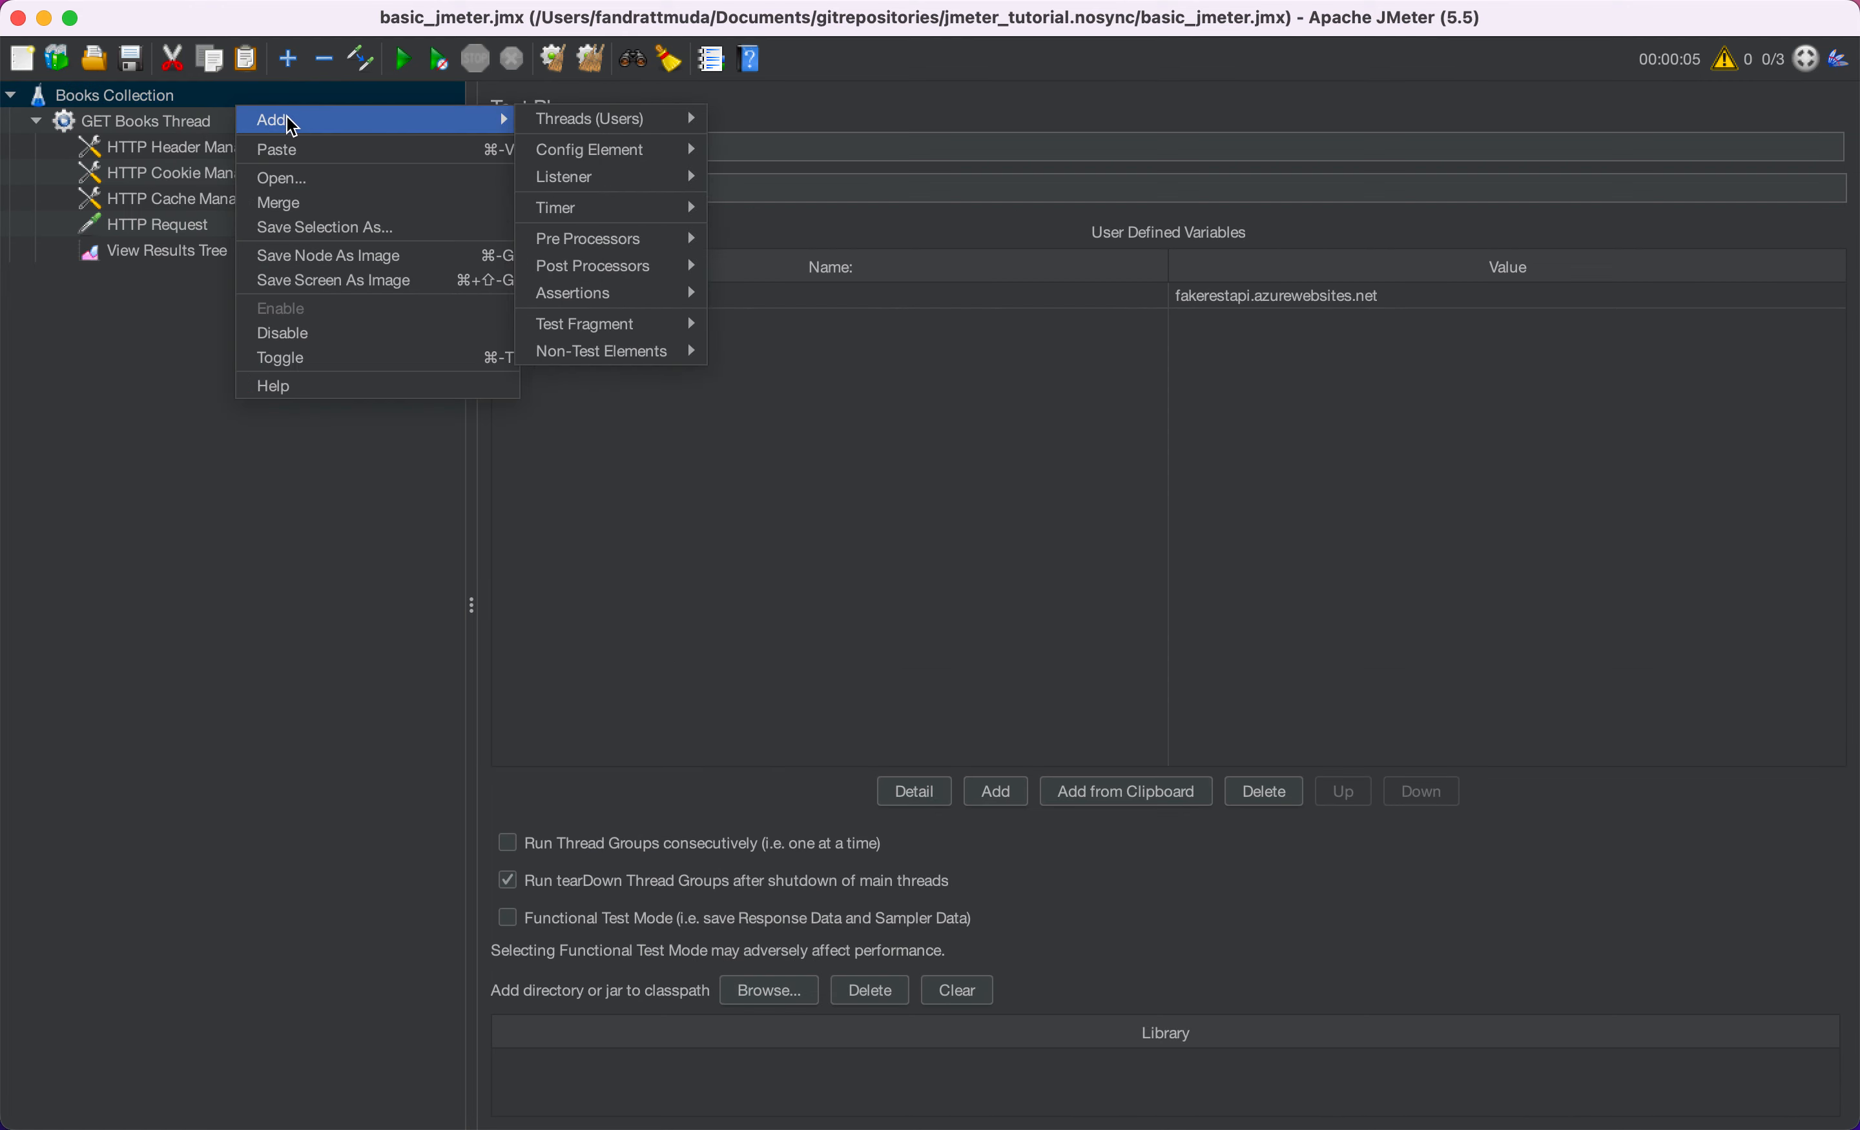
{"action": "mouse_move", "coordinate": [564, 131]}
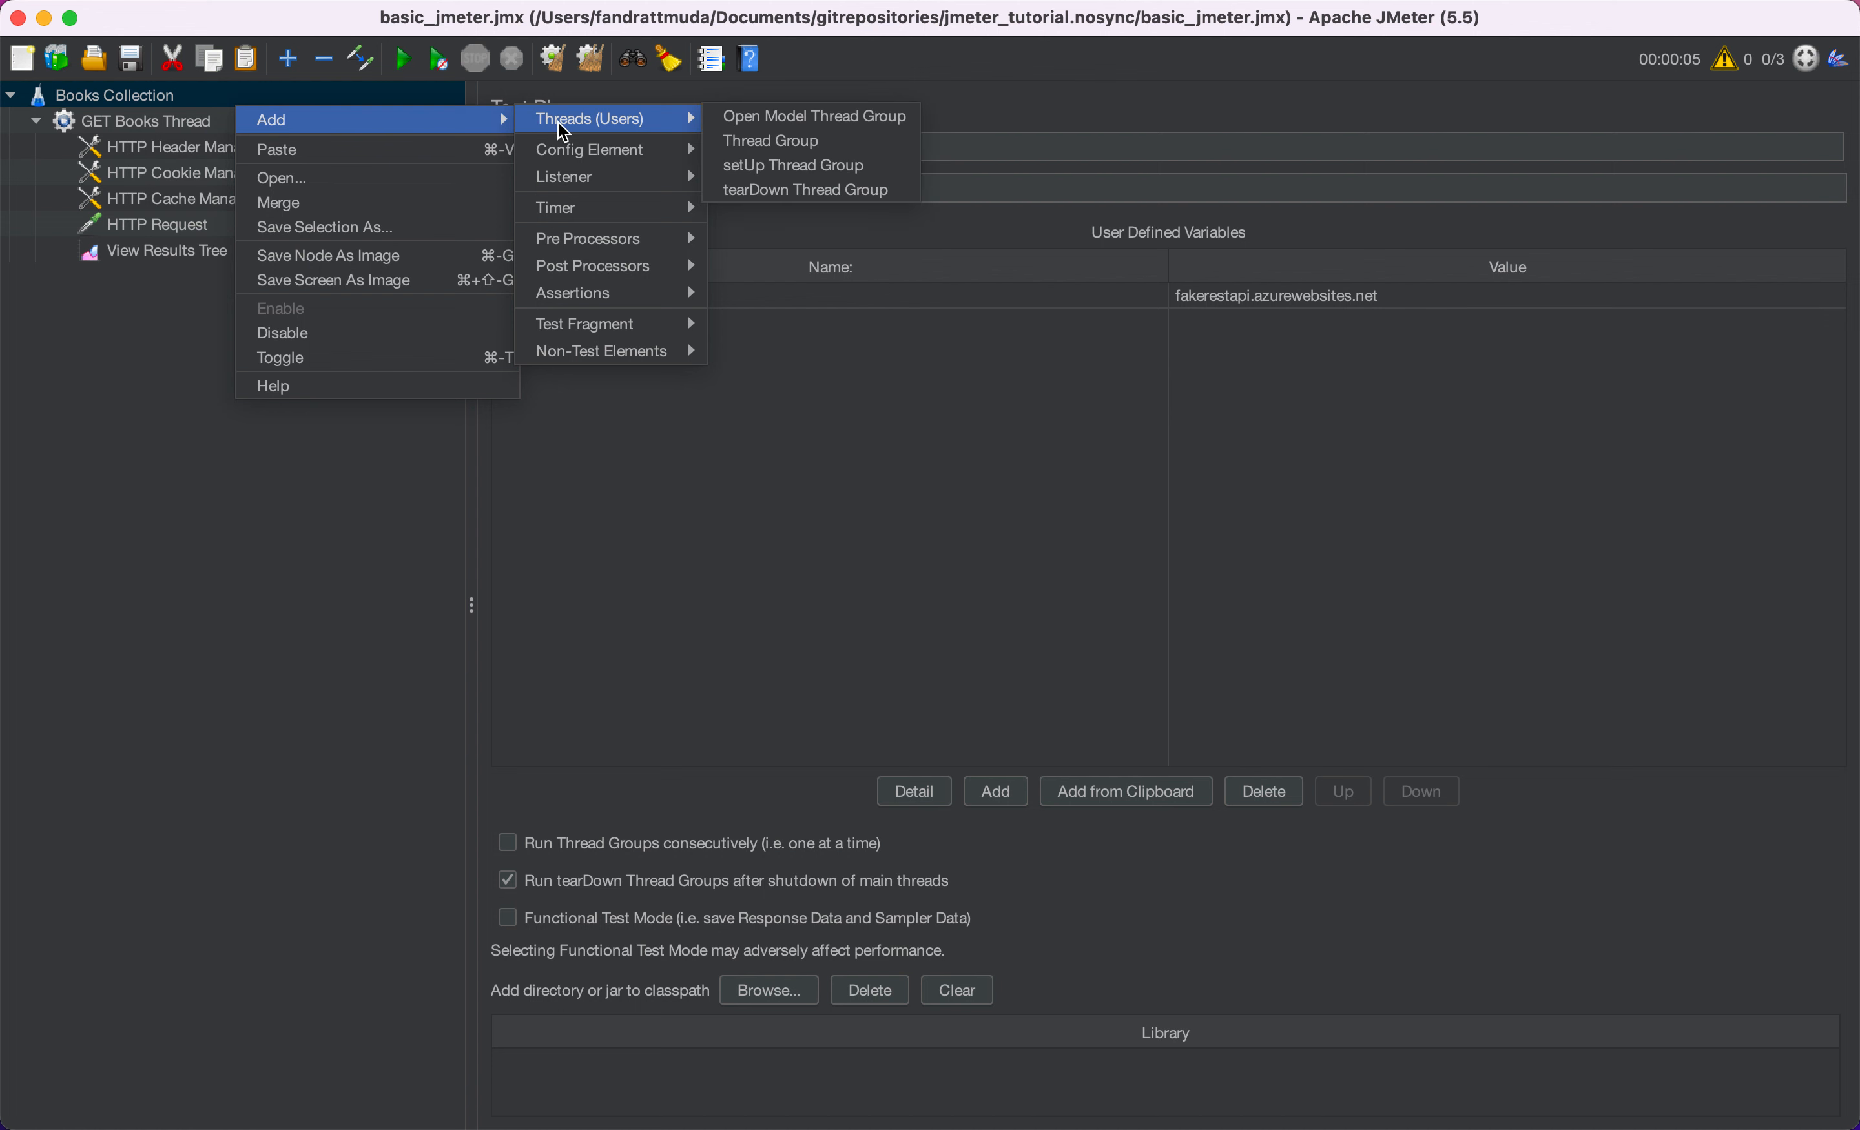
{"action": "left_click", "coordinate": [115, 266]}
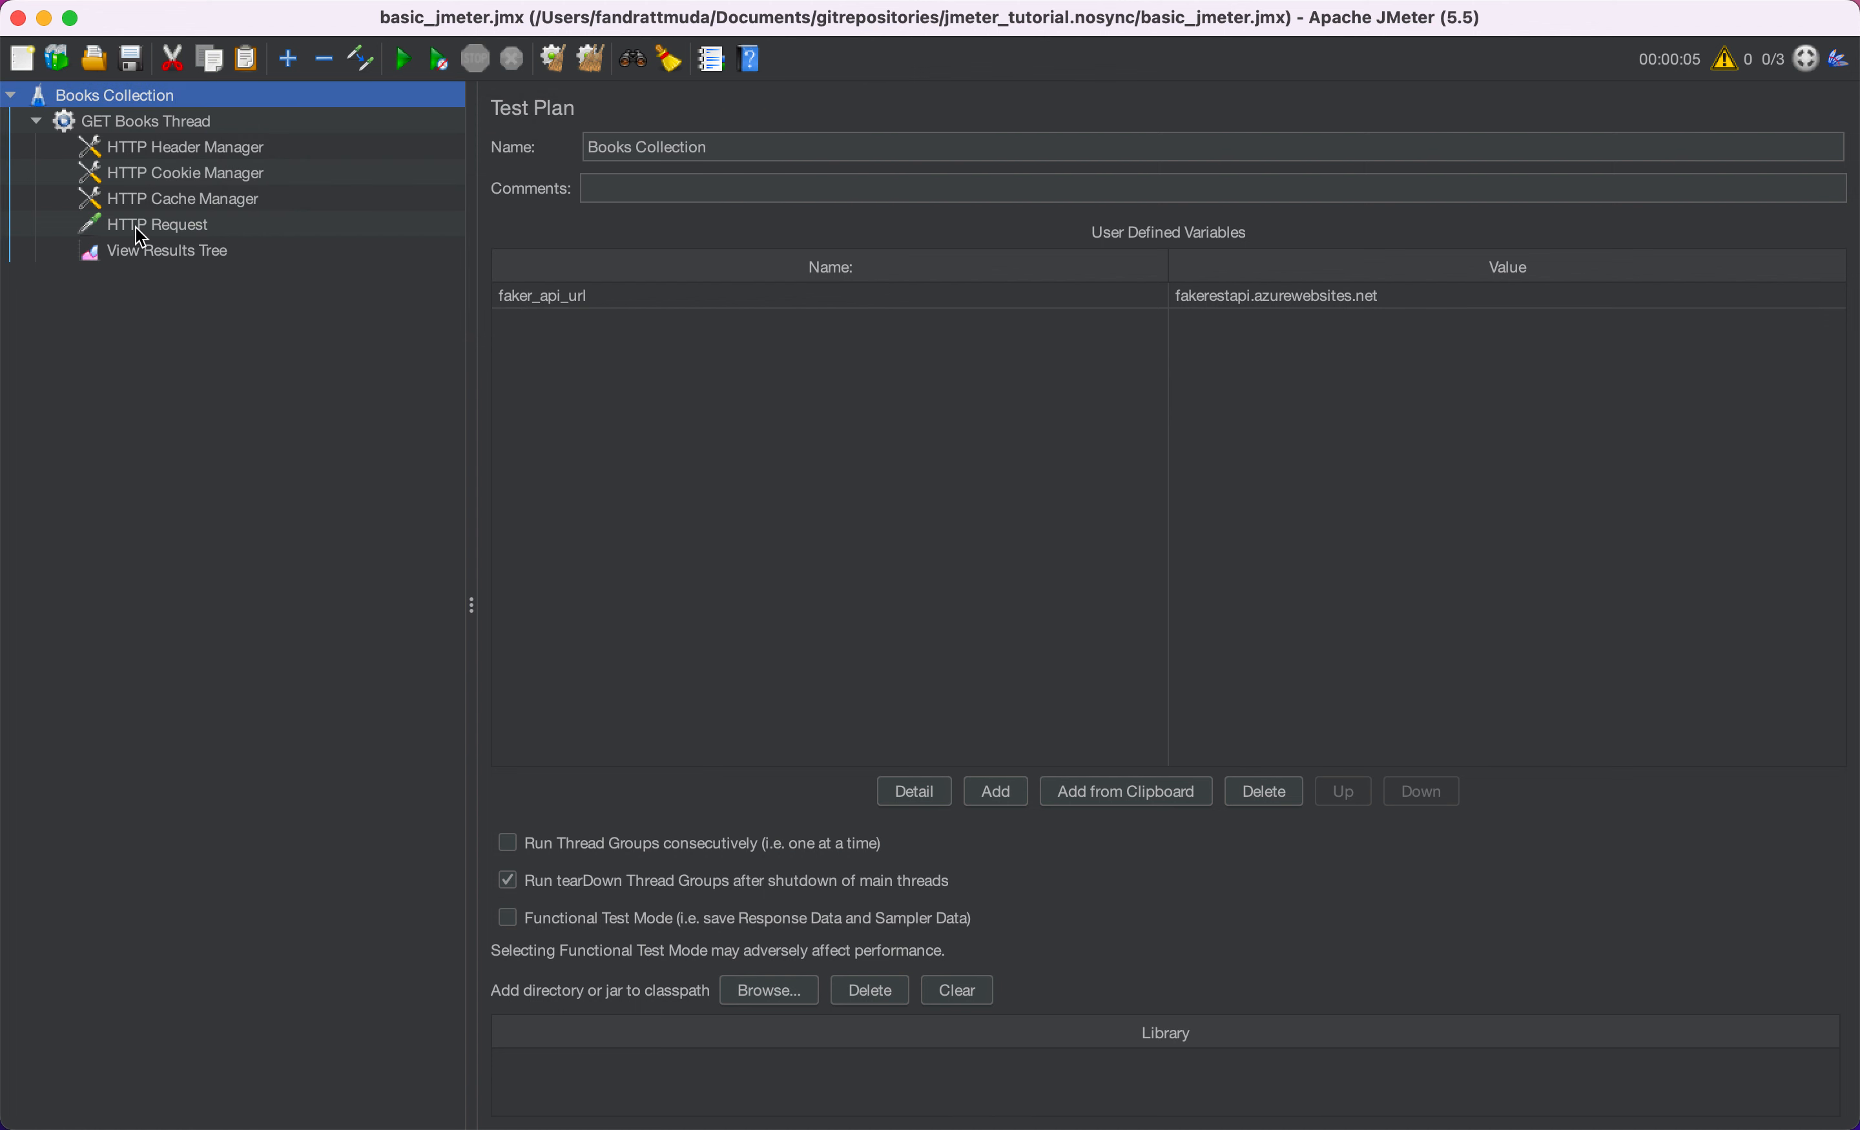
- Examine the sampler types that can be added to the GET Books Thread without adding one
{"action": "left_click", "coordinate": [221, 120]}
{"action": "right_click", "coordinate": [221, 122]}
{"action": "mouse_move", "coordinate": [388, 129]}
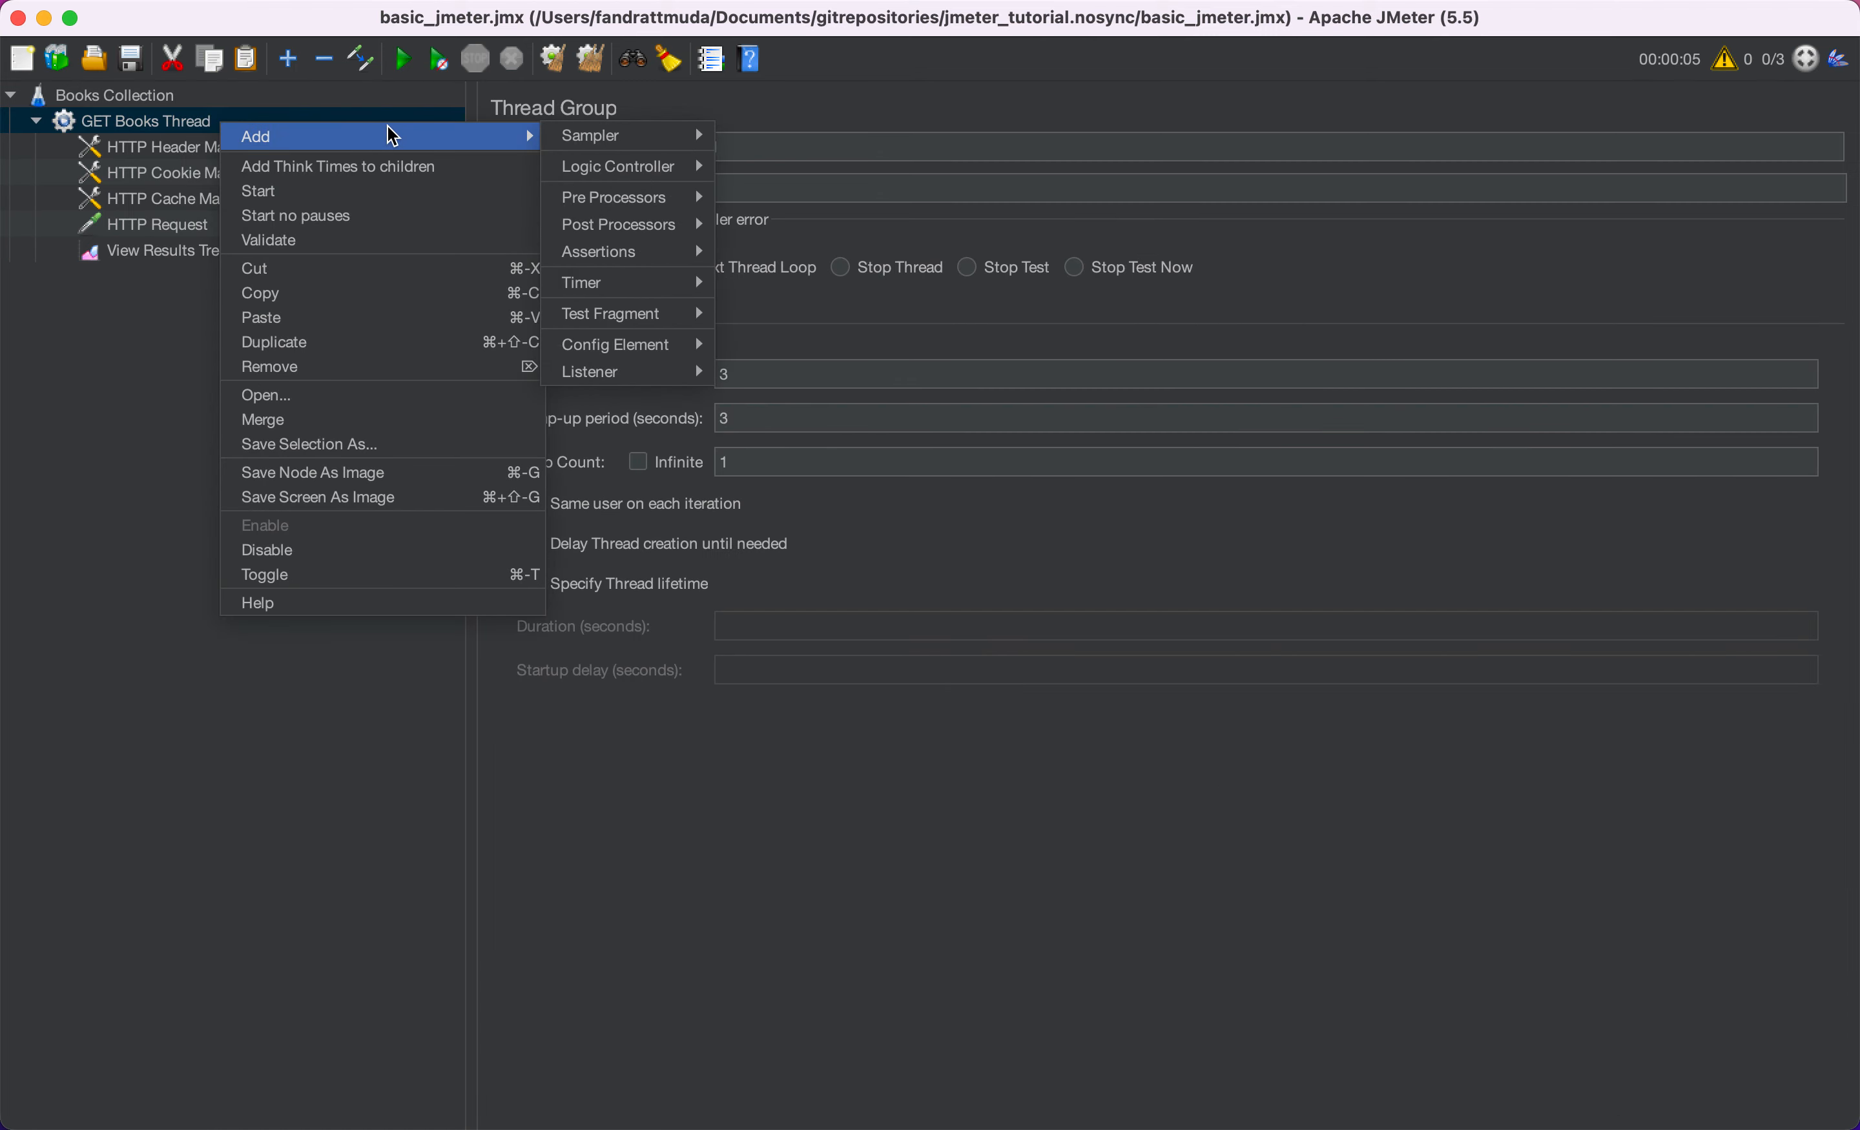
{"action": "mouse_move", "coordinate": [619, 148]}
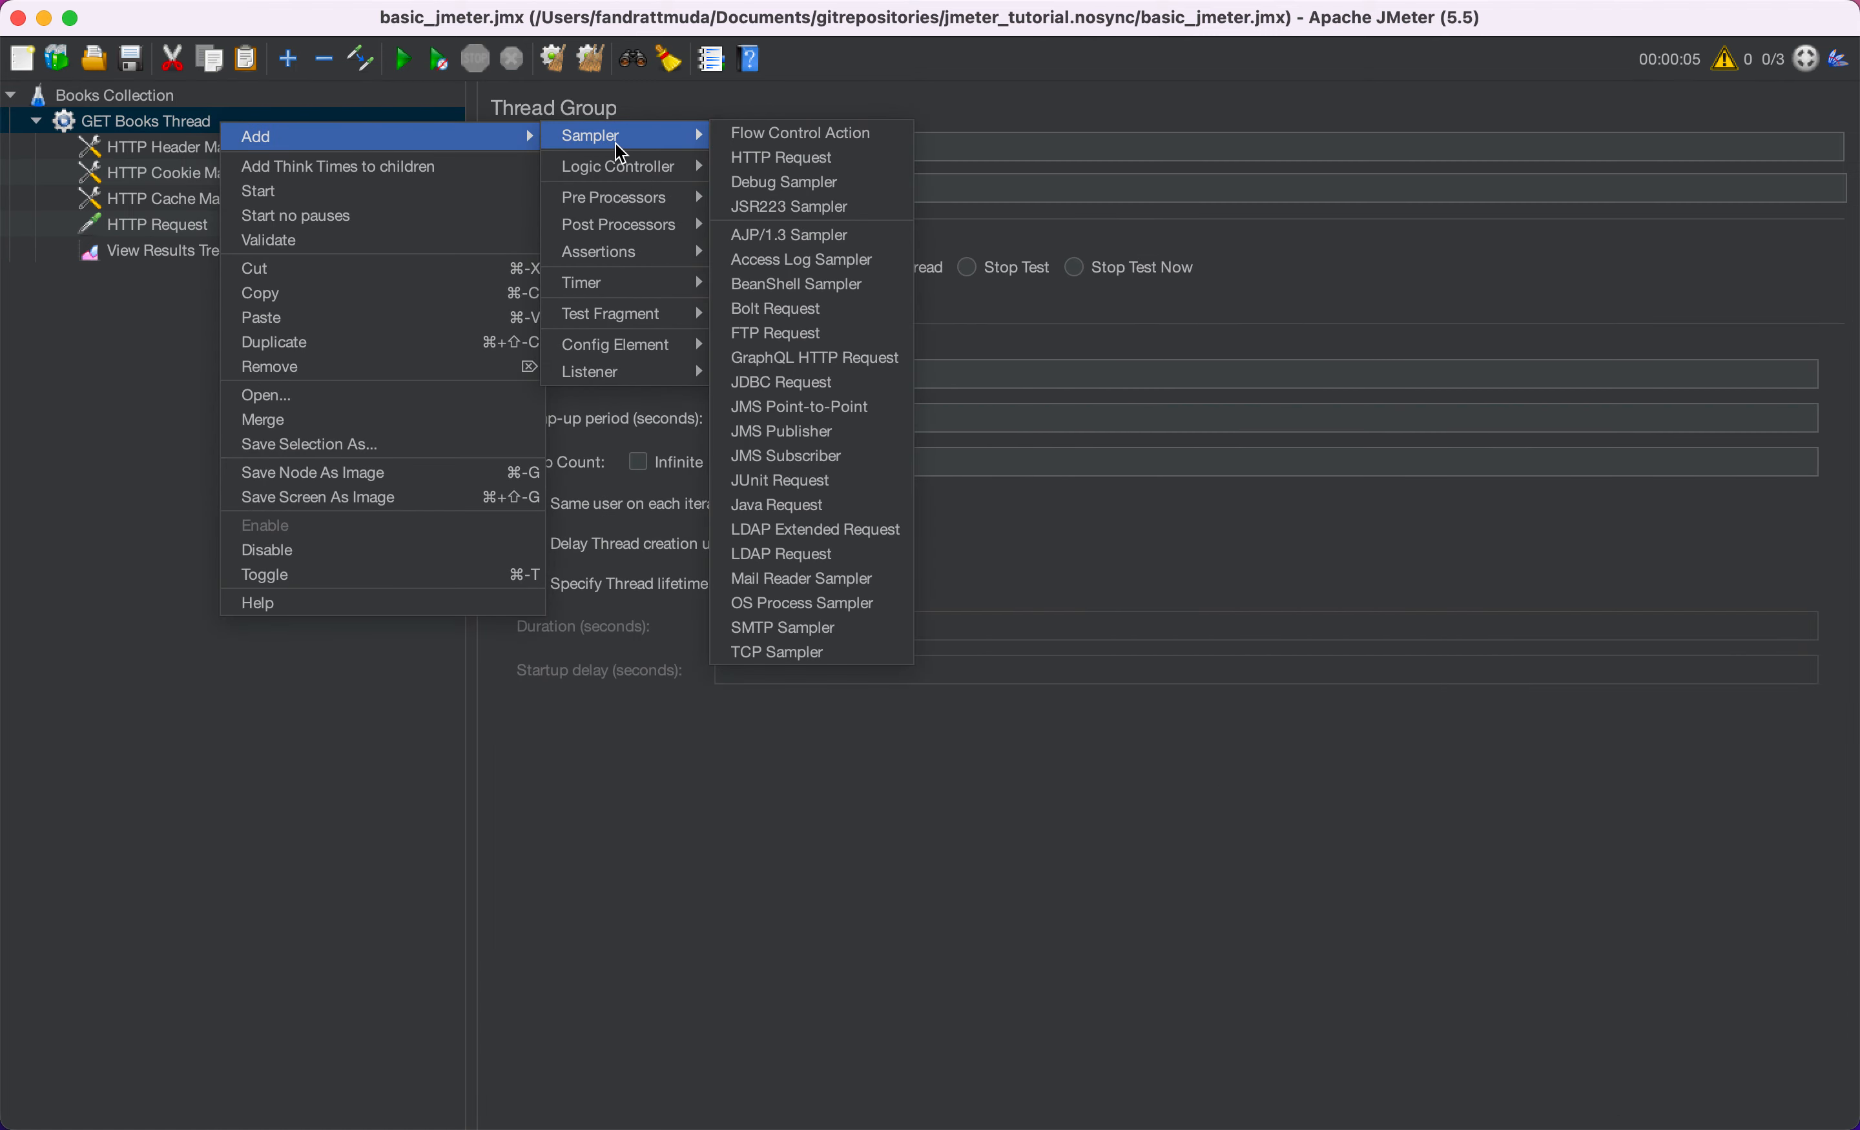
{"action": "left_click", "coordinate": [131, 407]}
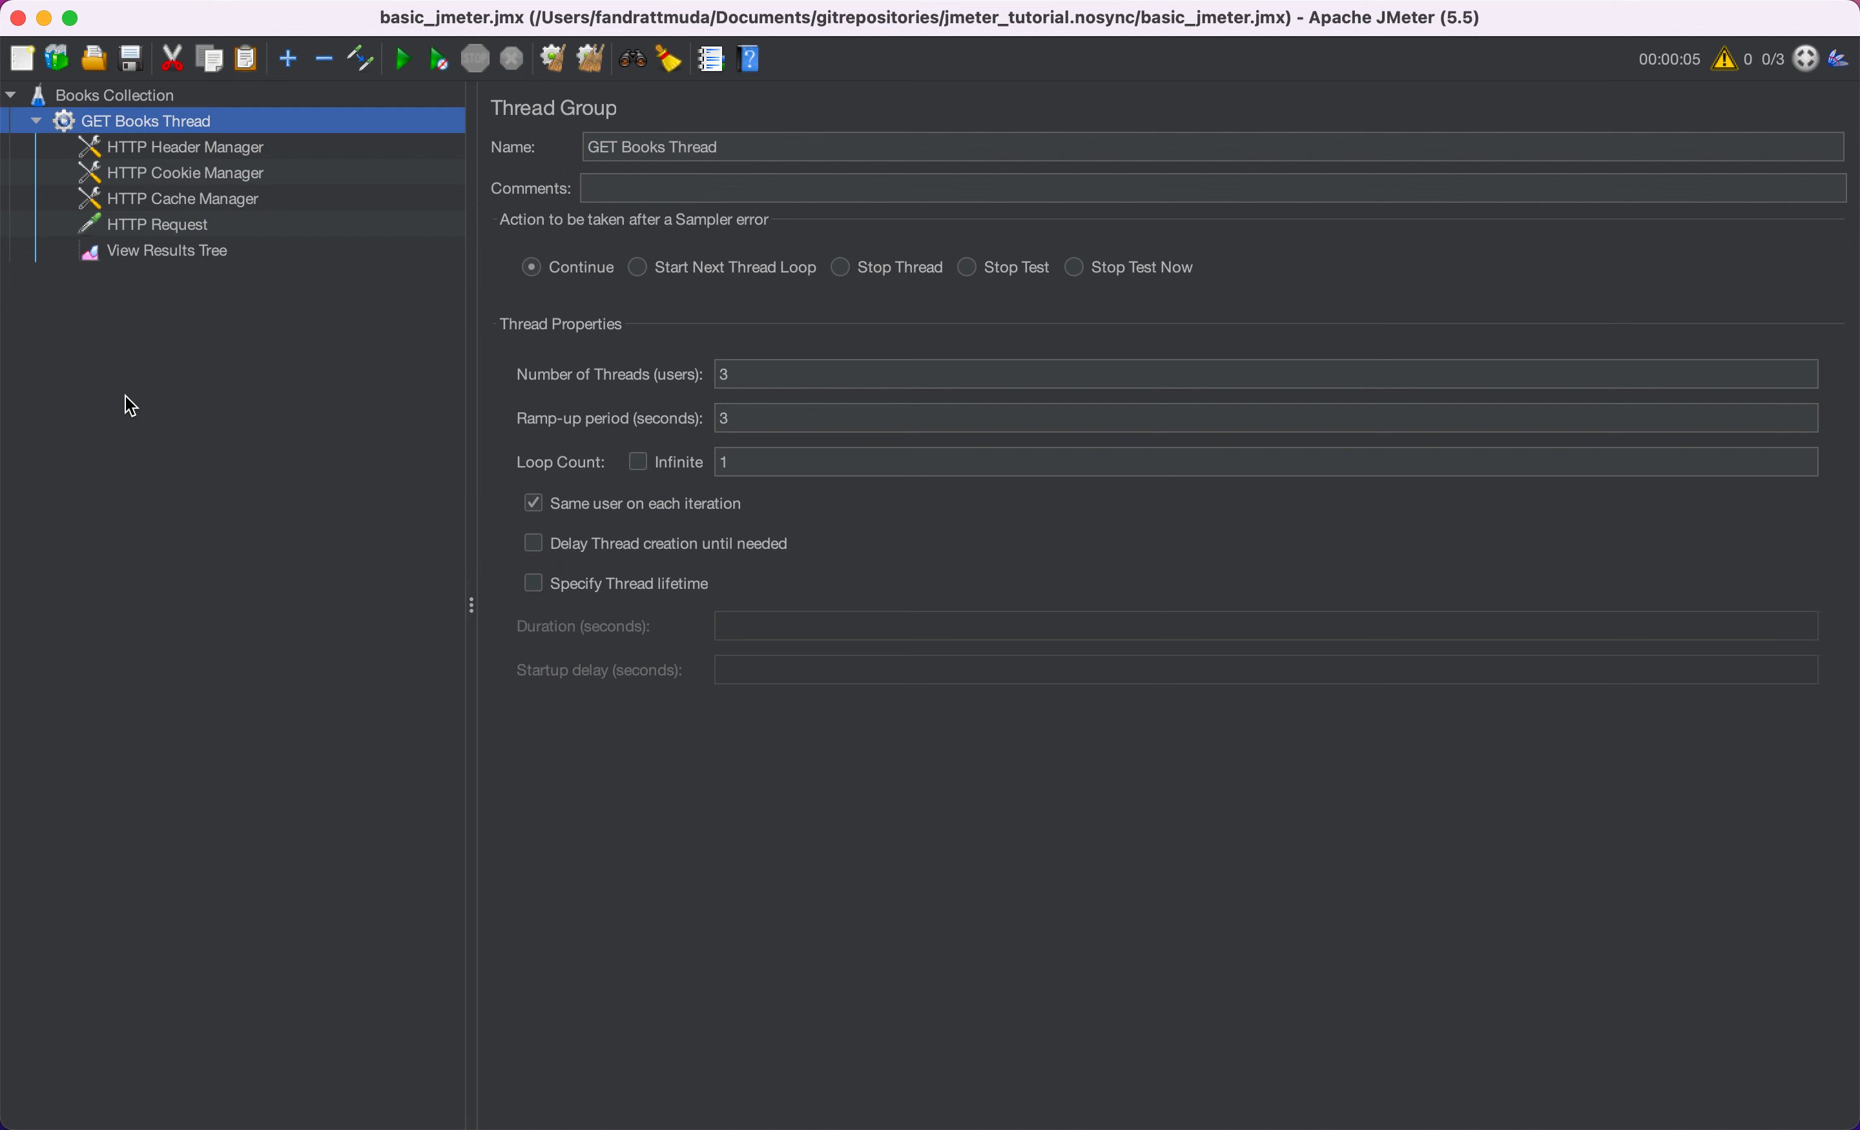